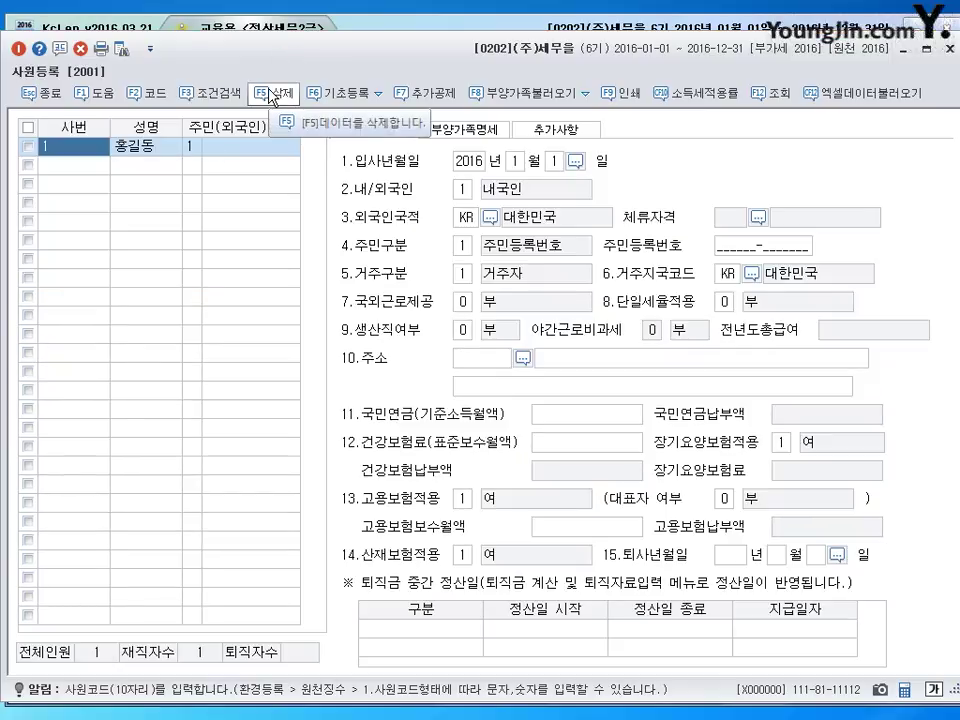
# - Switch between employee 1's dependents, additional information and basic details tabs
pyautogui.click(465, 130)
pyautogui.click(555, 129)
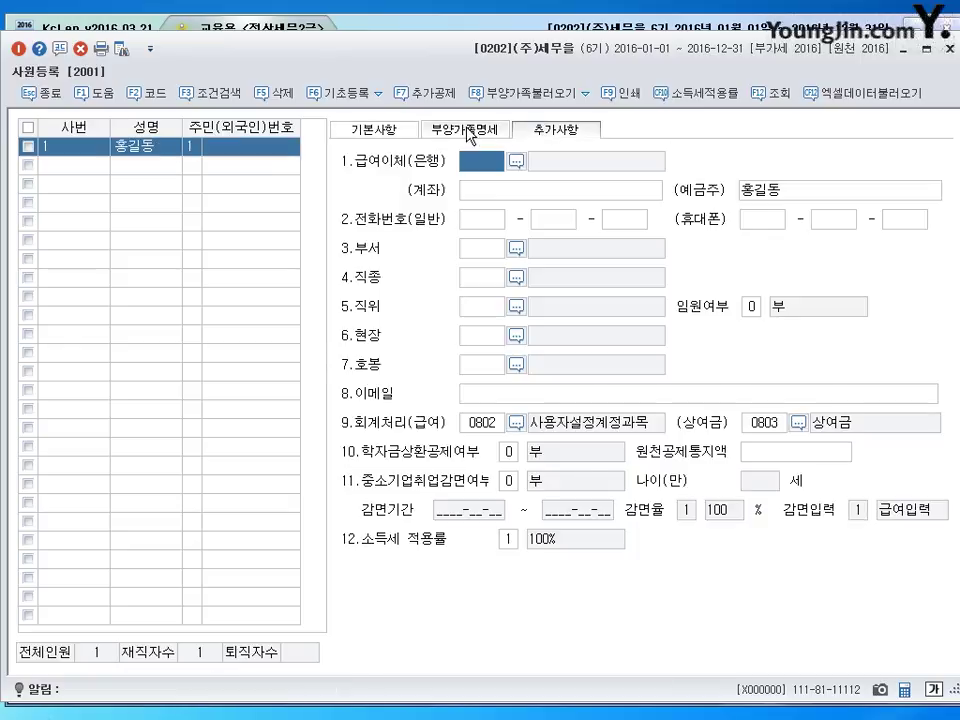
pyautogui.click(467, 133)
pyautogui.click(416, 132)
pyautogui.click(455, 134)
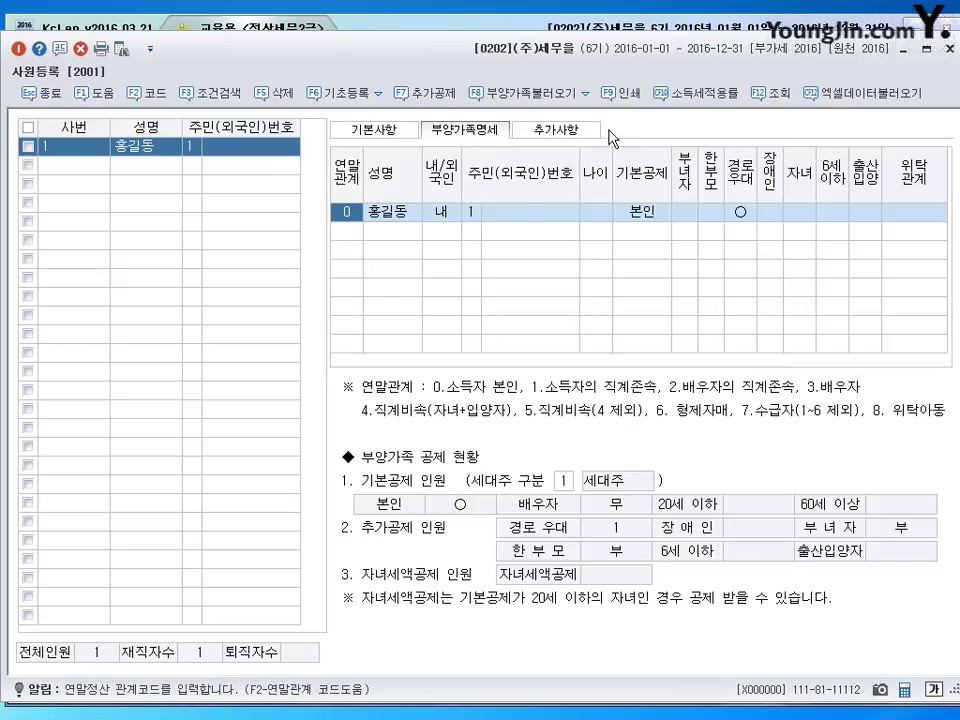
pyautogui.press('Right')
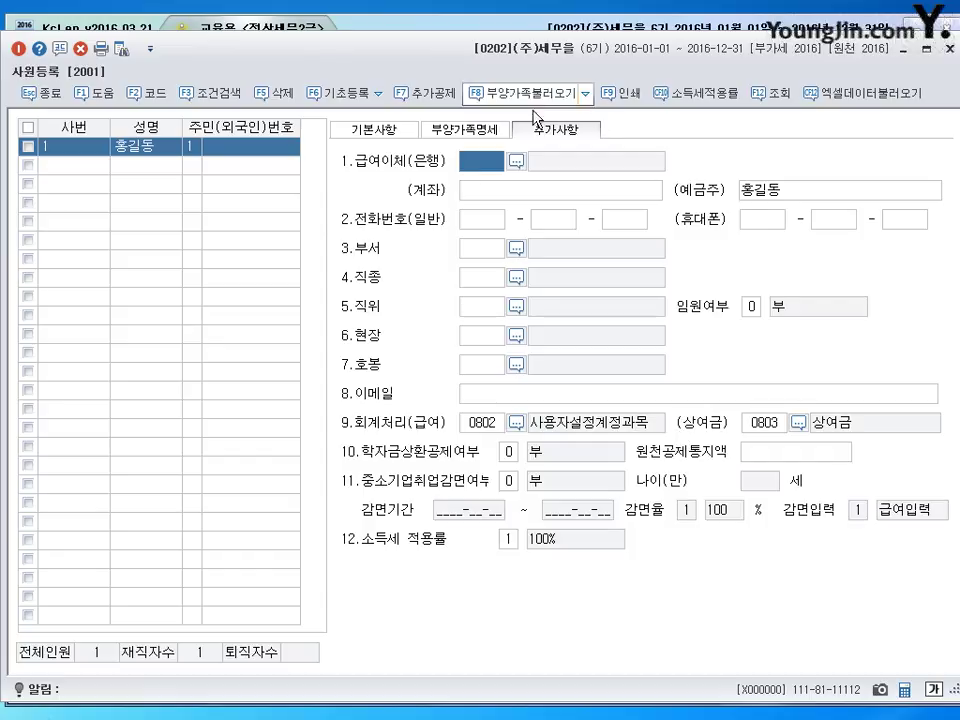
pyautogui.click(370, 131)
pyautogui.click(463, 129)
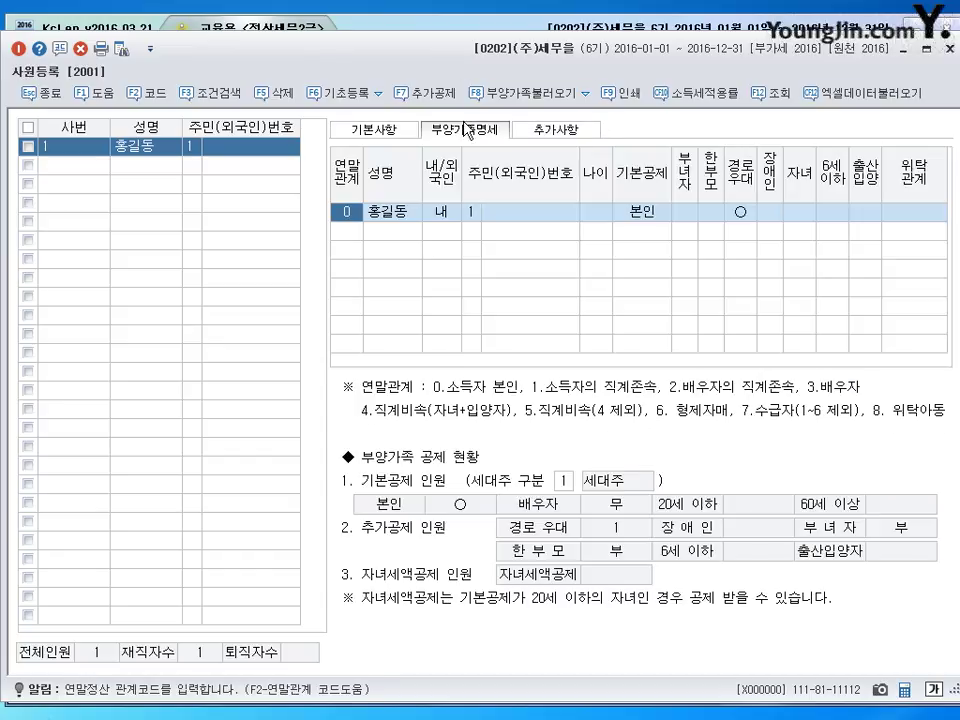
pyautogui.click(373, 129)
pyautogui.click(463, 129)
pyautogui.click(364, 129)
# - Review employee 1's ID type (resident registration number) and hire date fields
pyautogui.click(65, 151)
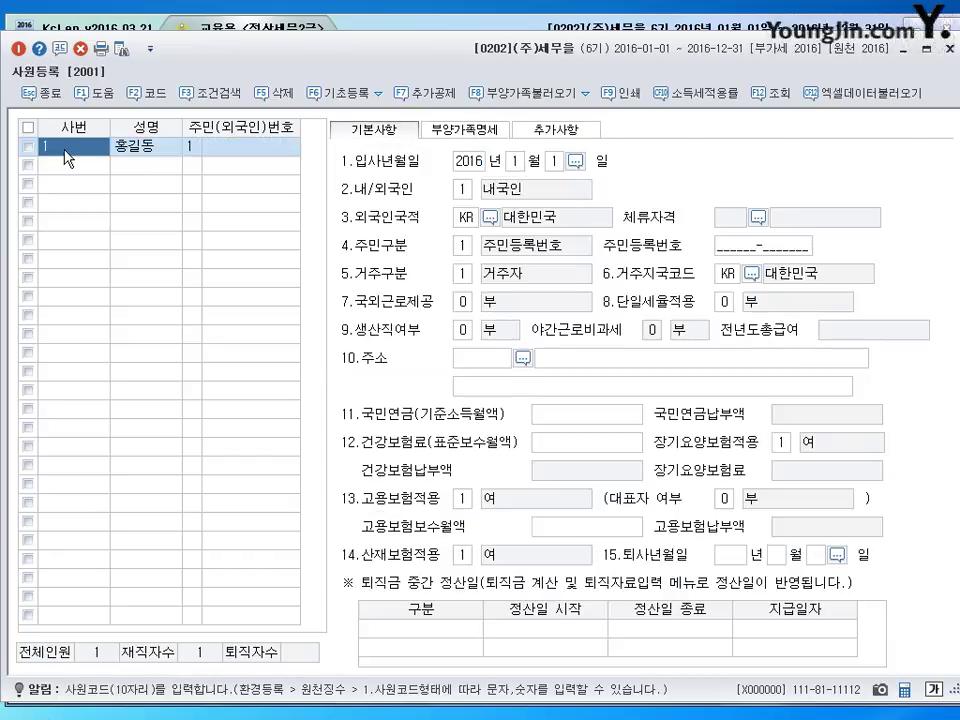
pyautogui.click(148, 150)
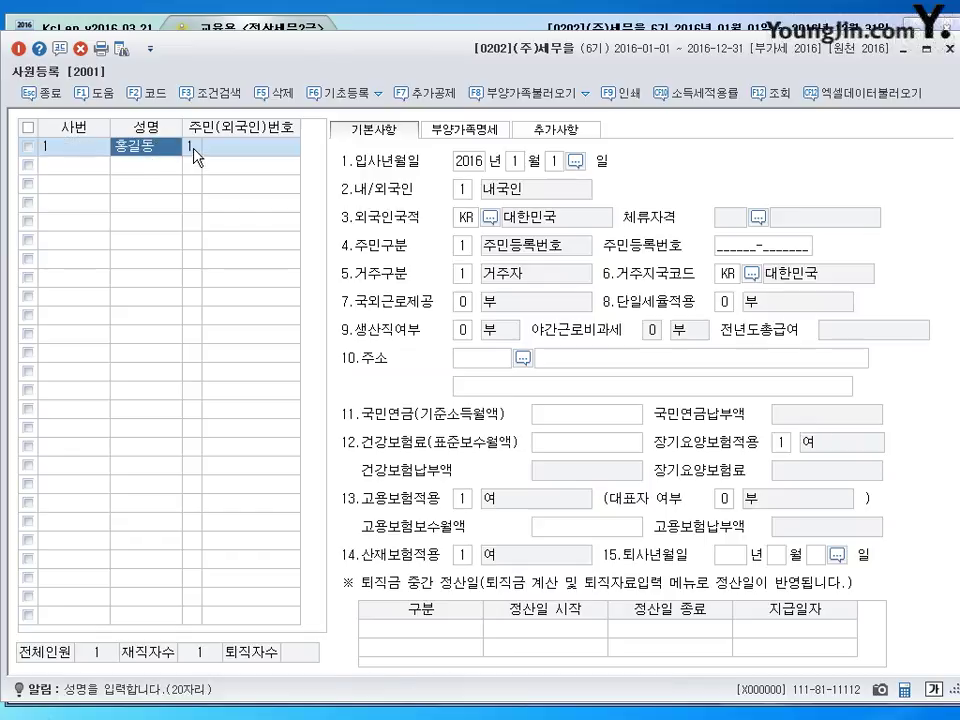
pyautogui.click(194, 150)
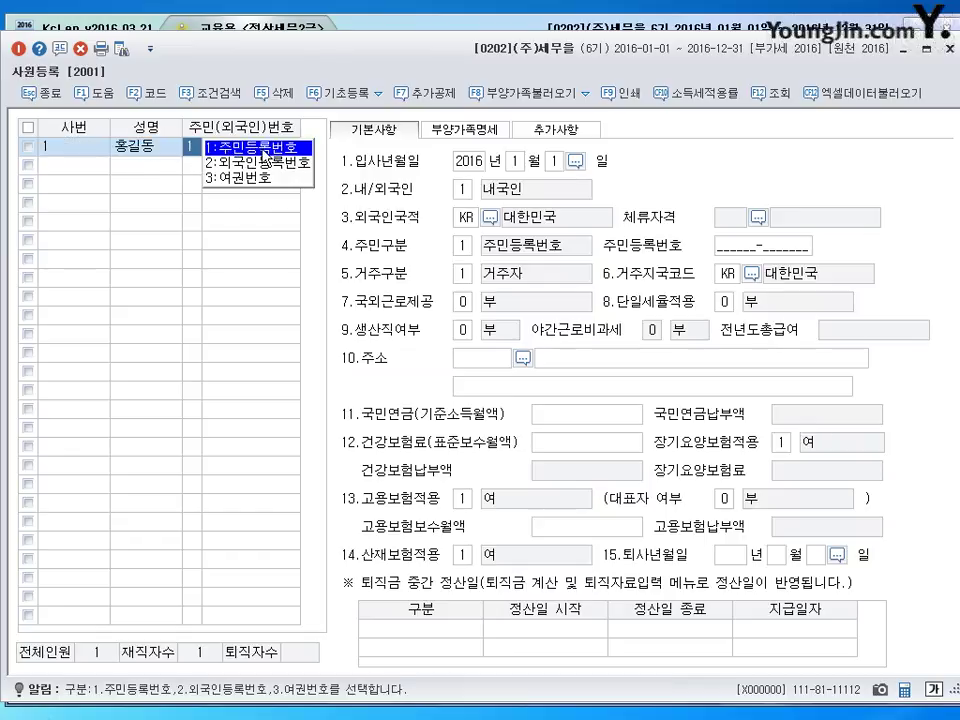
pyautogui.click(265, 152)
pyautogui.click(213, 155)
pyautogui.click(188, 152)
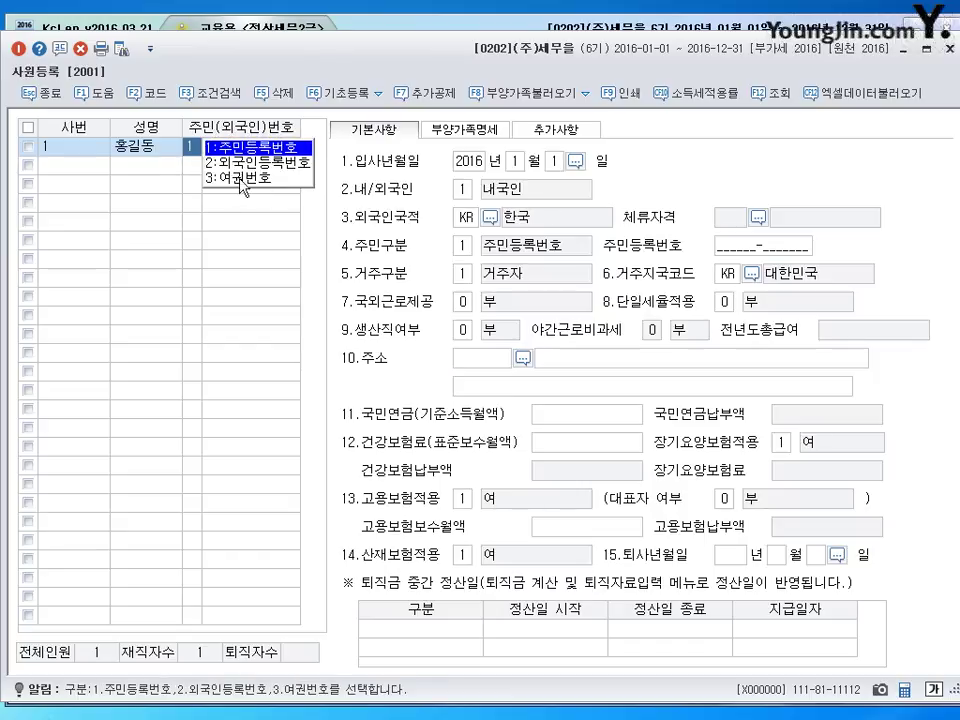
pyautogui.press('Return')
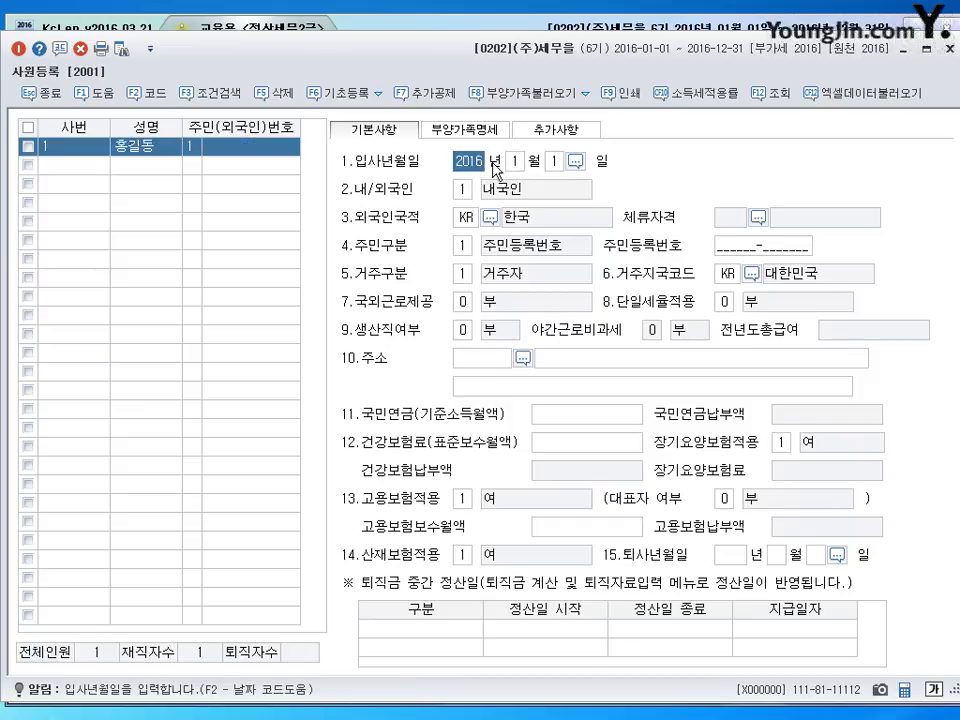
pyautogui.click(514, 163)
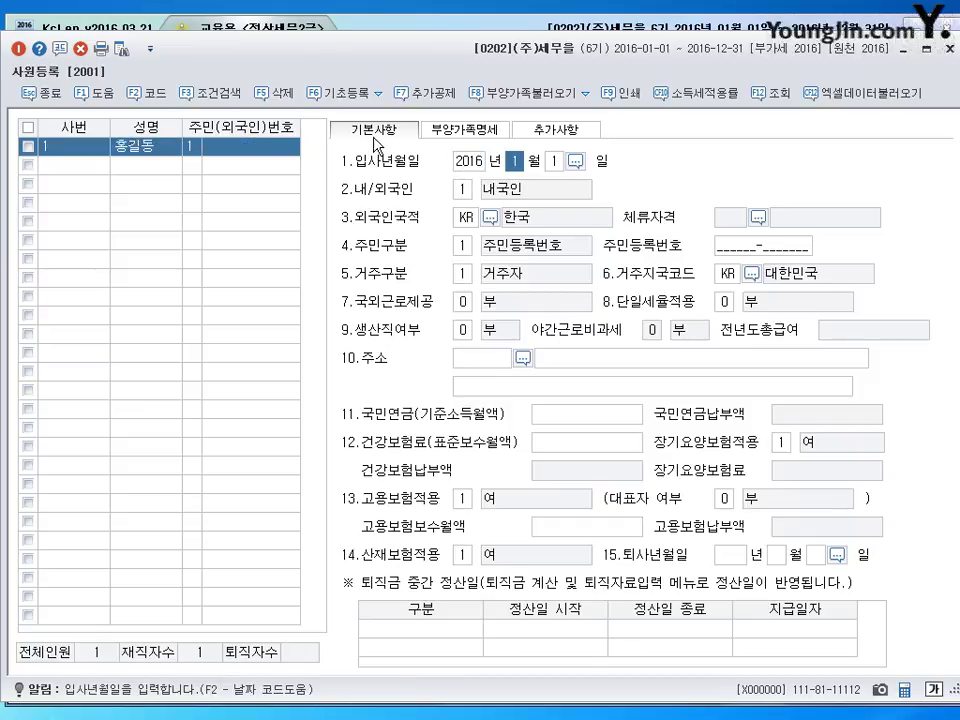
pyautogui.click(554, 167)
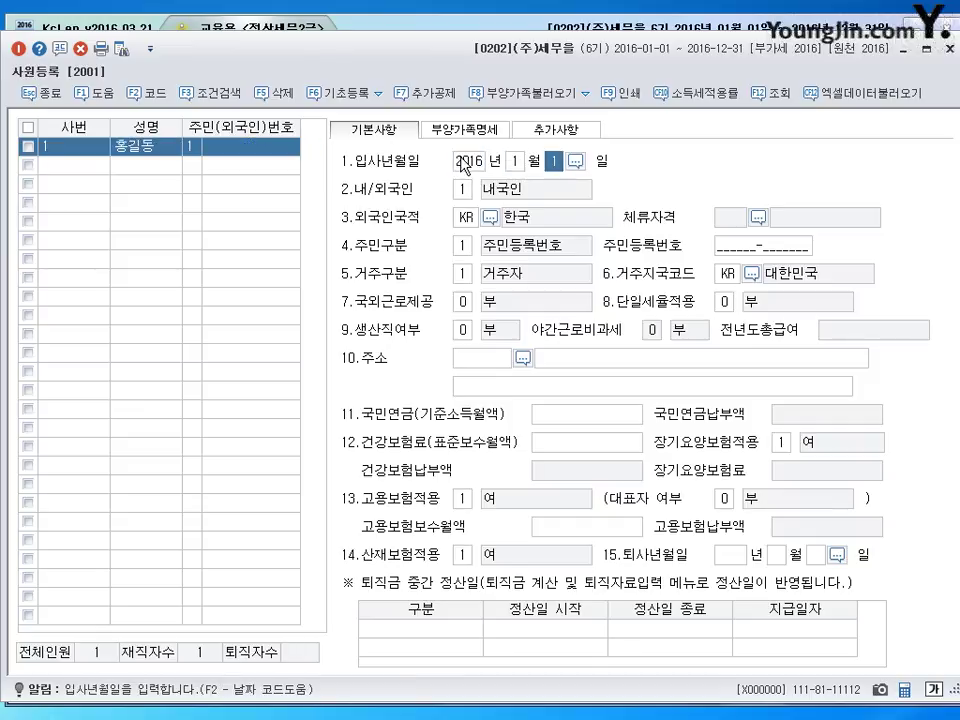
pyautogui.click(468, 165)
# - Keep 내국인, 주민등록번호 and 거주자 settings, reaching the 국외근로제공 code list
pyautogui.click(463, 190)
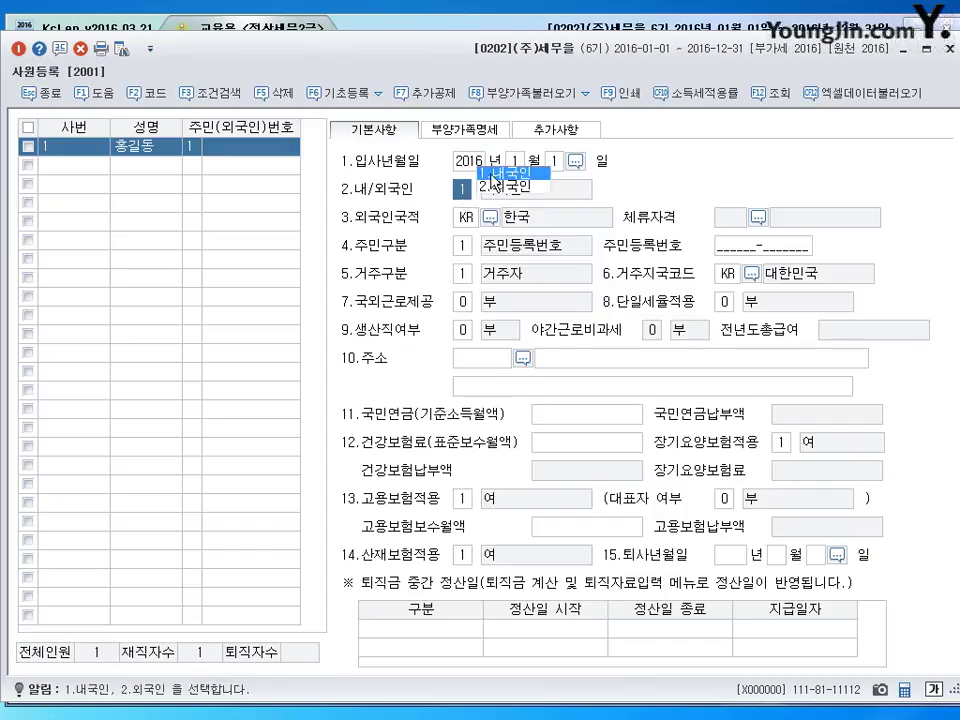
pyautogui.click(464, 218)
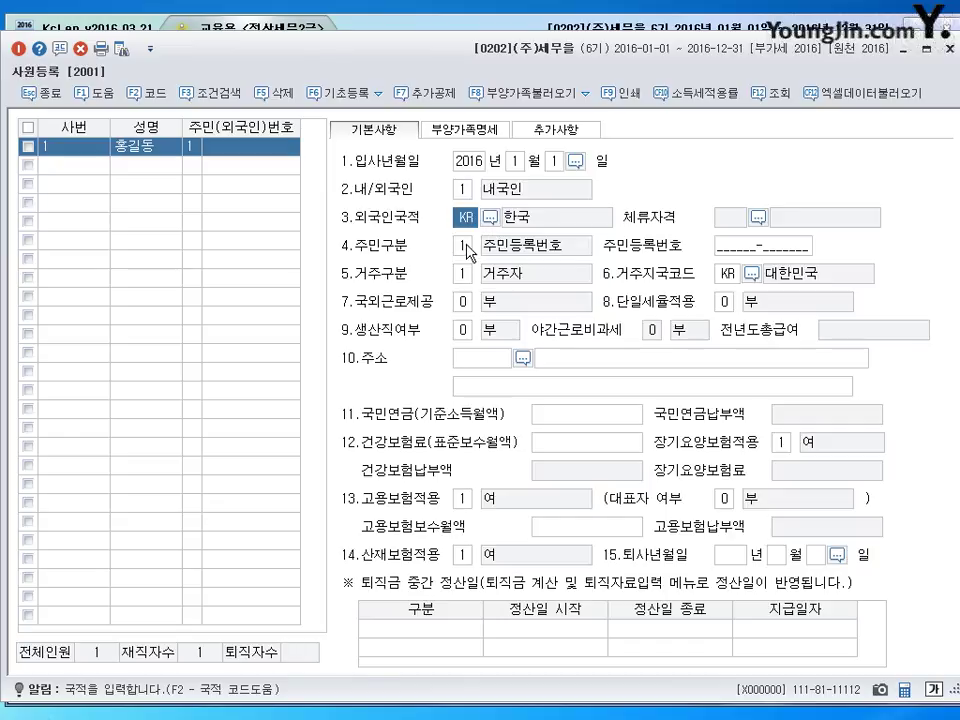
pyautogui.click(466, 248)
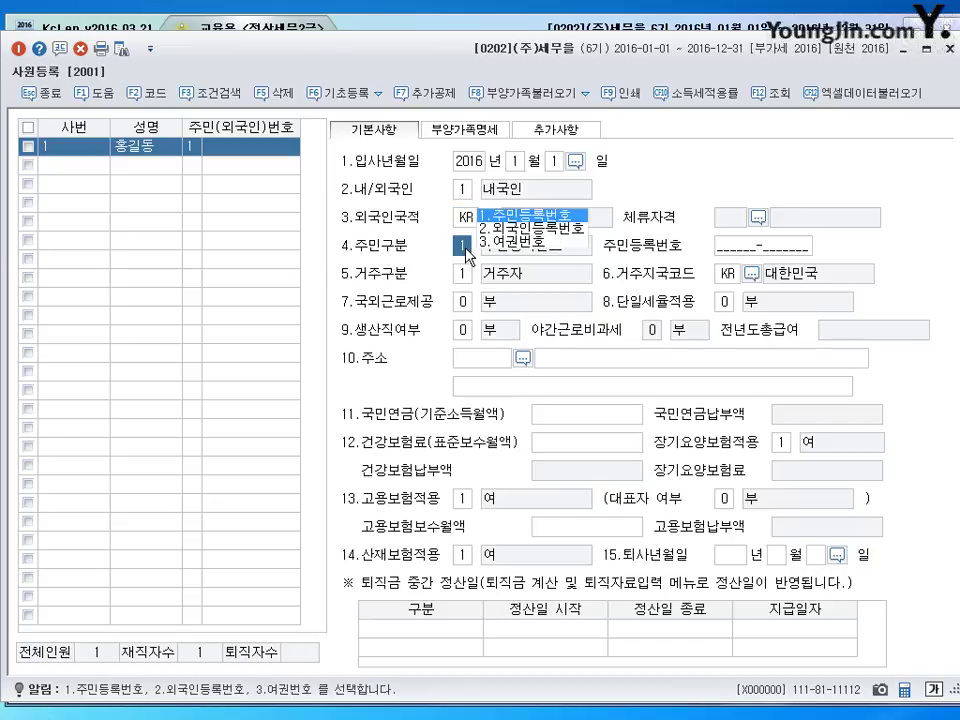
pyautogui.click(800, 252)
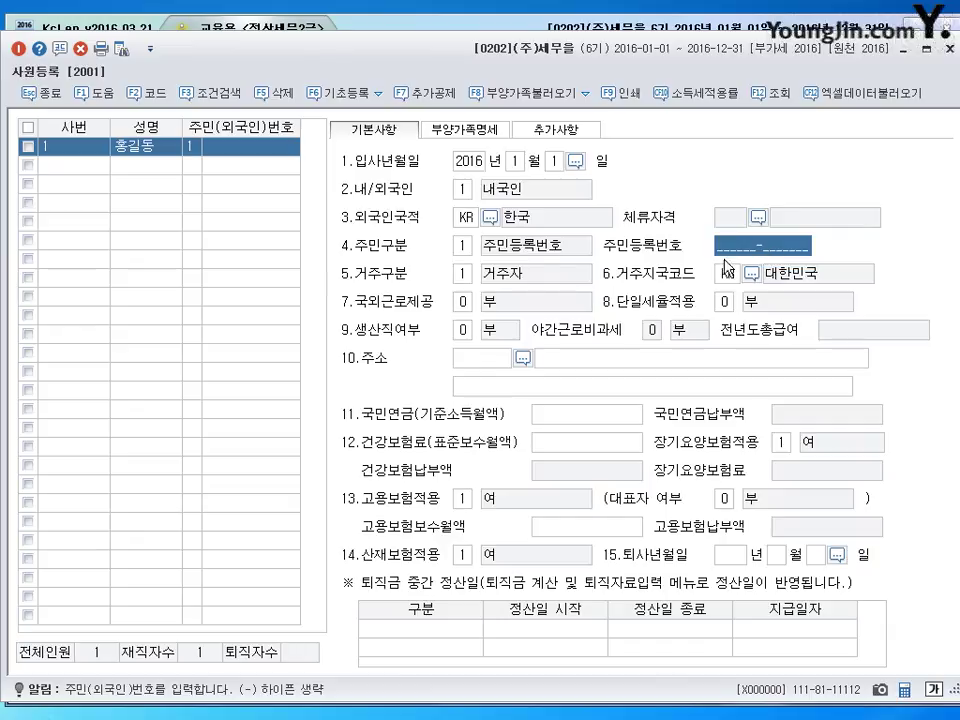
pyautogui.click(237, 150)
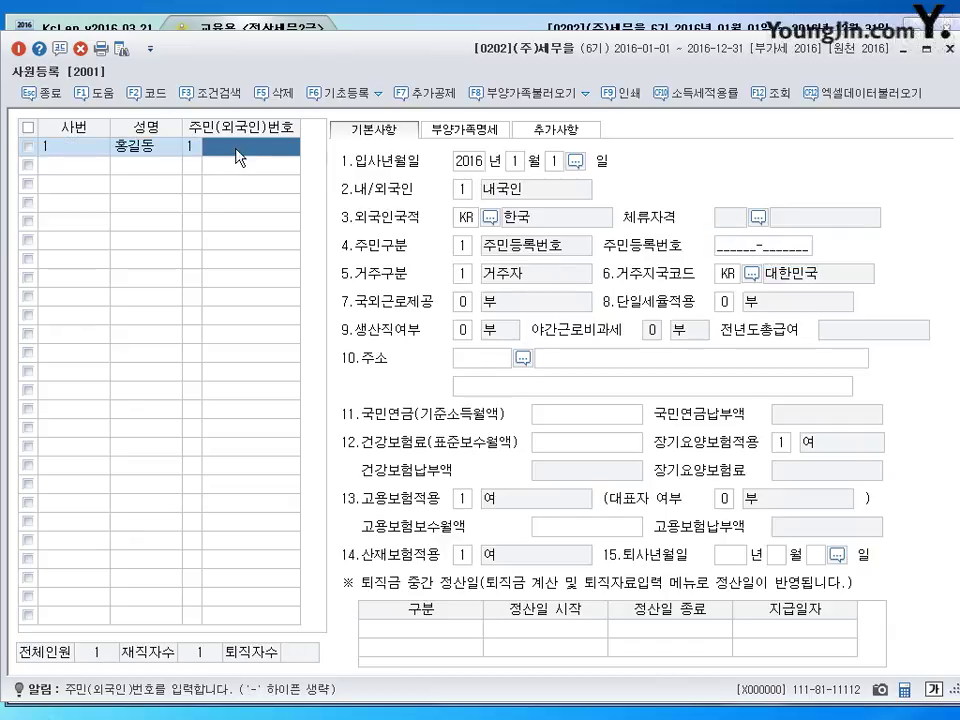
pyautogui.click(742, 242)
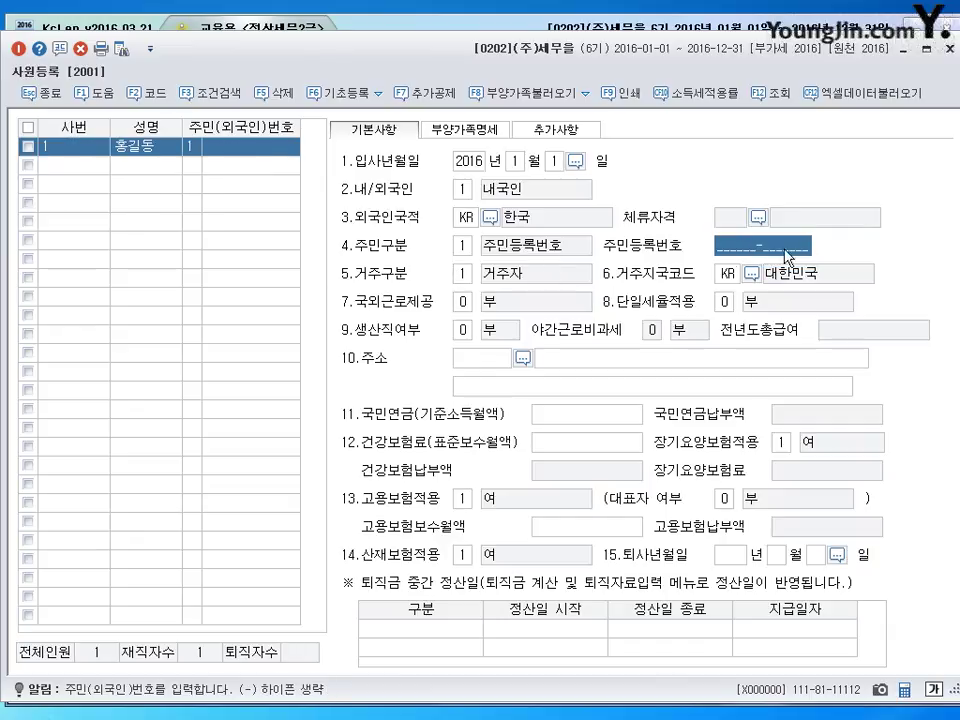
pyautogui.click(466, 276)
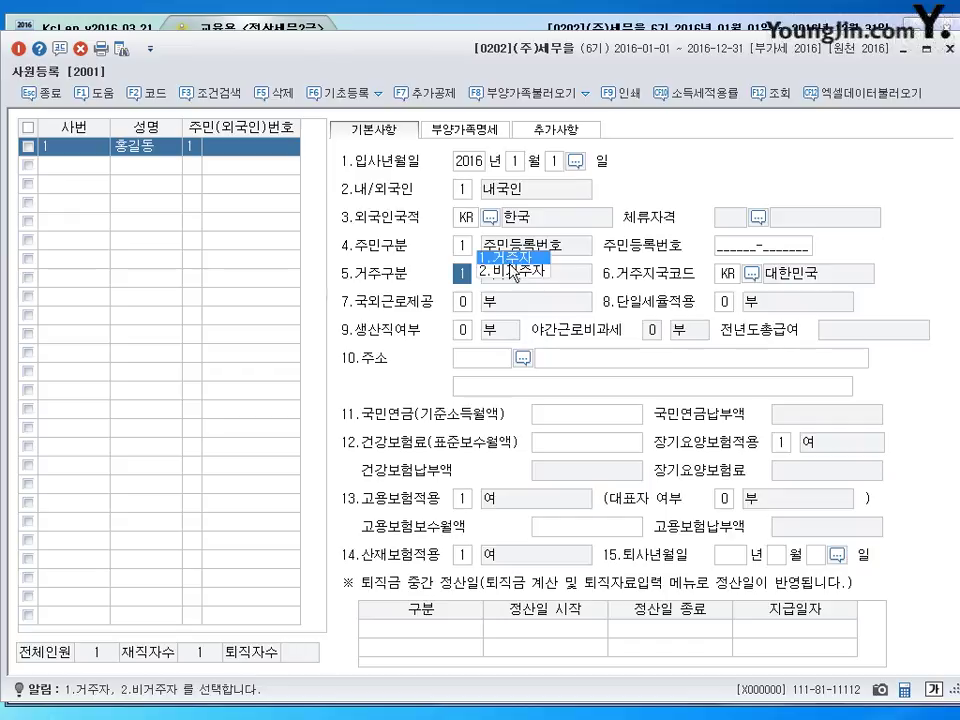
pyautogui.press('Return')
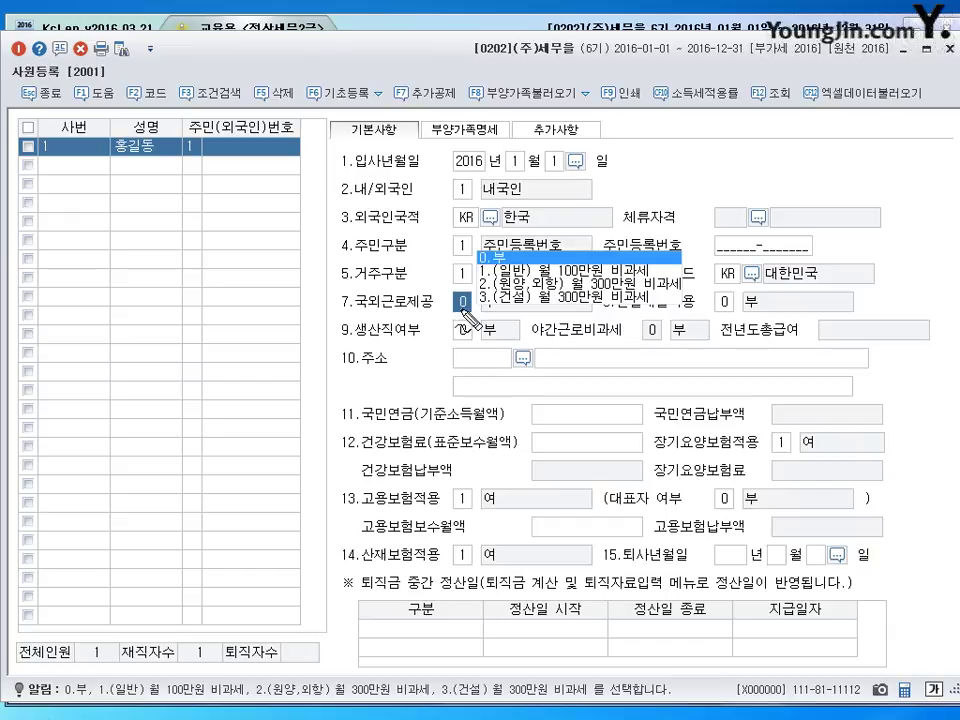
# - Annotate the 국외근로제공 field and its 월 100만원 and 300만원 options, then clear the marks
pyautogui.moveTo(355, 319); pyautogui.dragTo(418, 313)
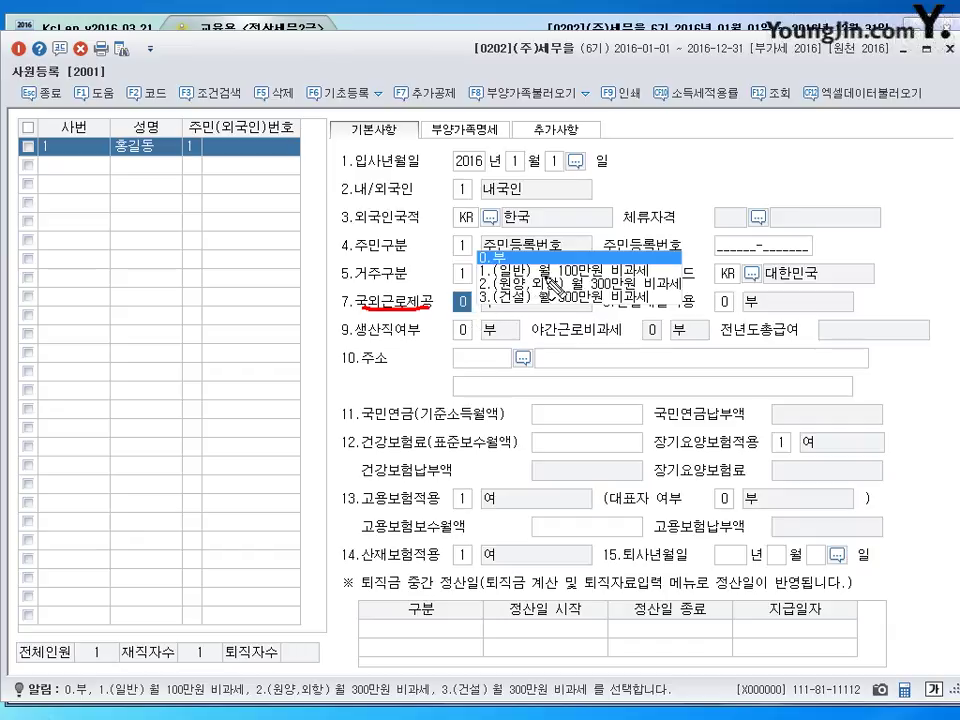
pyautogui.moveTo(537, 271); pyautogui.dragTo(640, 271)
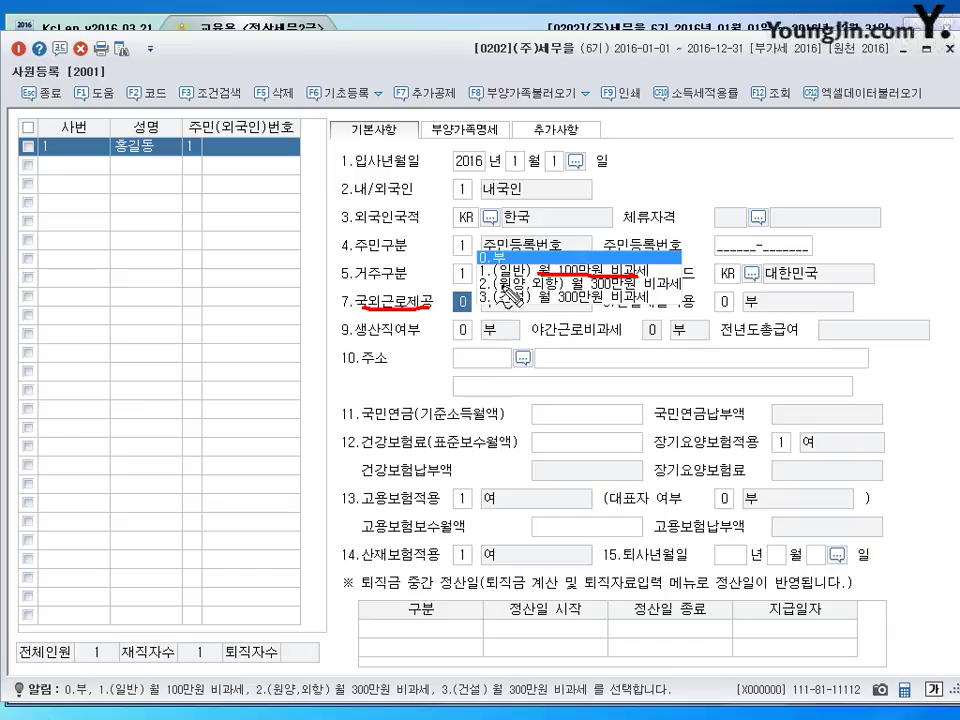
pyautogui.moveTo(482, 288)
pyautogui.mouseDown()
pyautogui.moveTo(638, 290)
pyautogui.moveTo(523, 303)
pyautogui.moveTo(670, 305)
pyautogui.mouseUp()
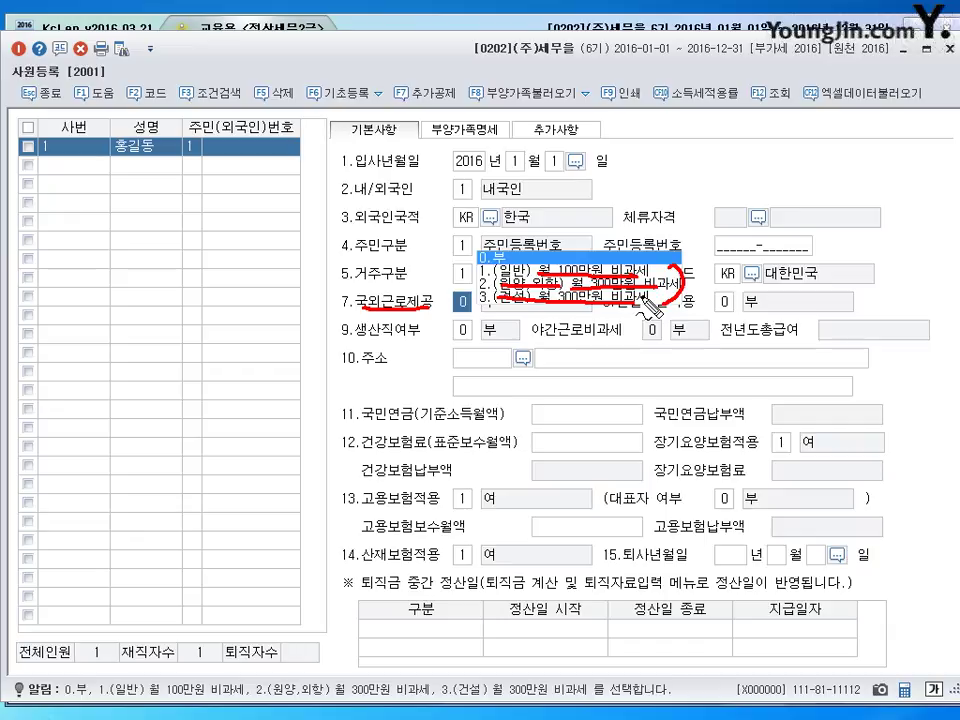
pyautogui.moveTo(400, 275); pyautogui.dragTo(420, 305)
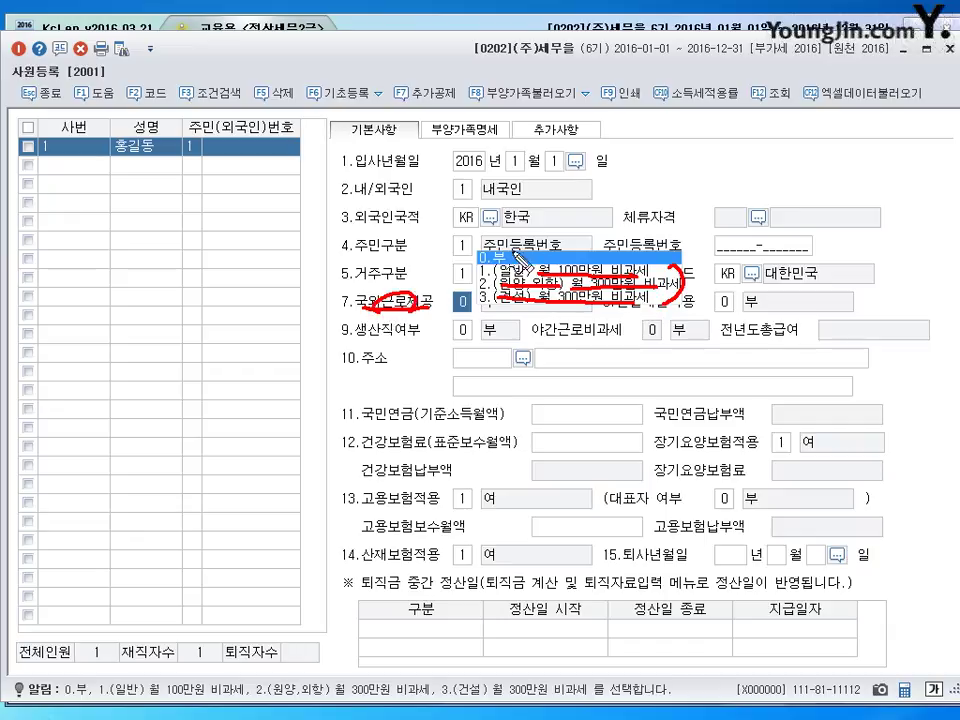
pyautogui.press('Escape')
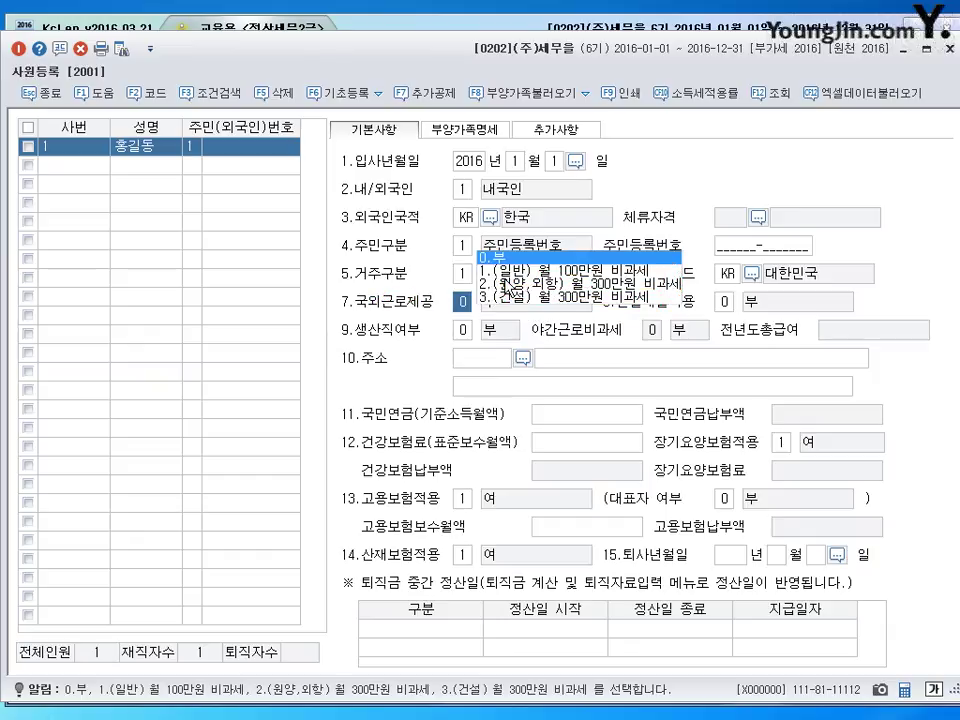
# - Keep 국외근로제공 at 0 부 and move to the 생산직여부 field
pyautogui.click(464, 334)
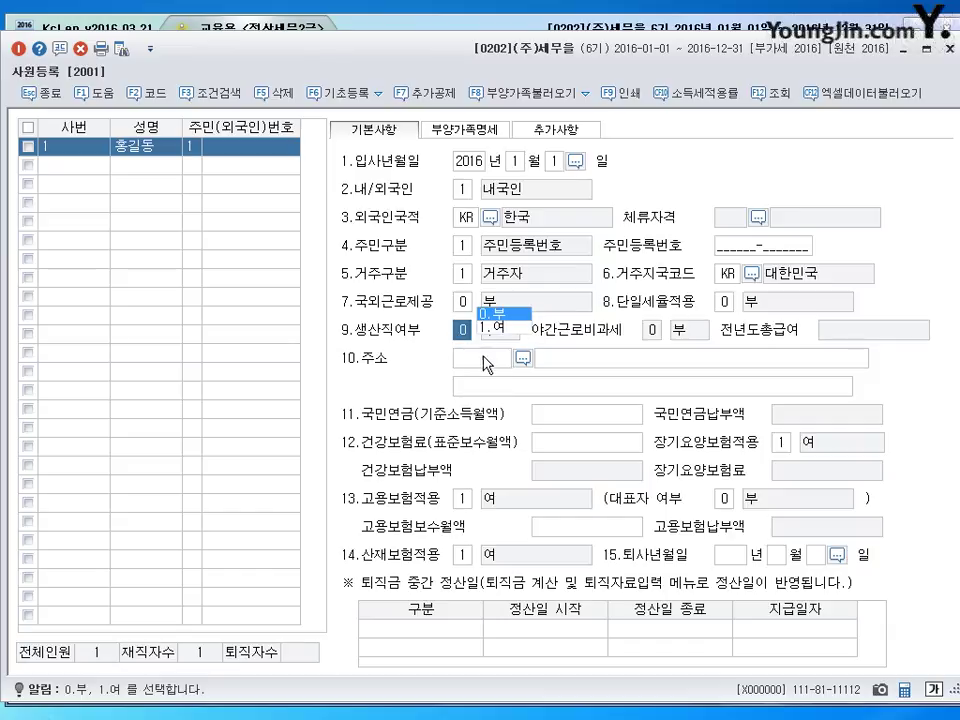
pyautogui.click(463, 302)
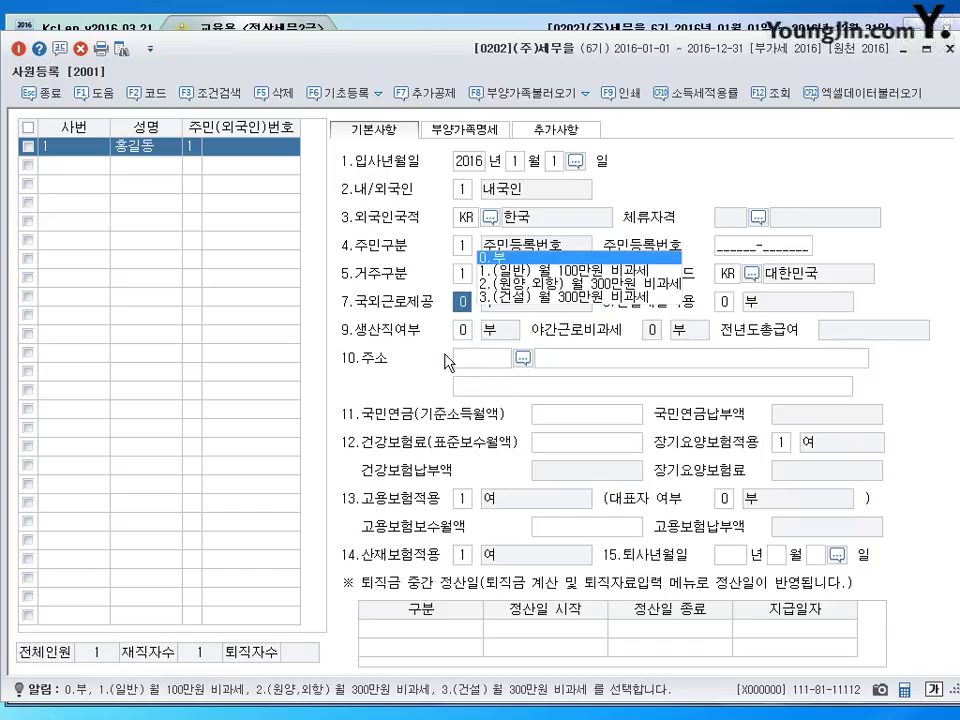
pyautogui.click(464, 332)
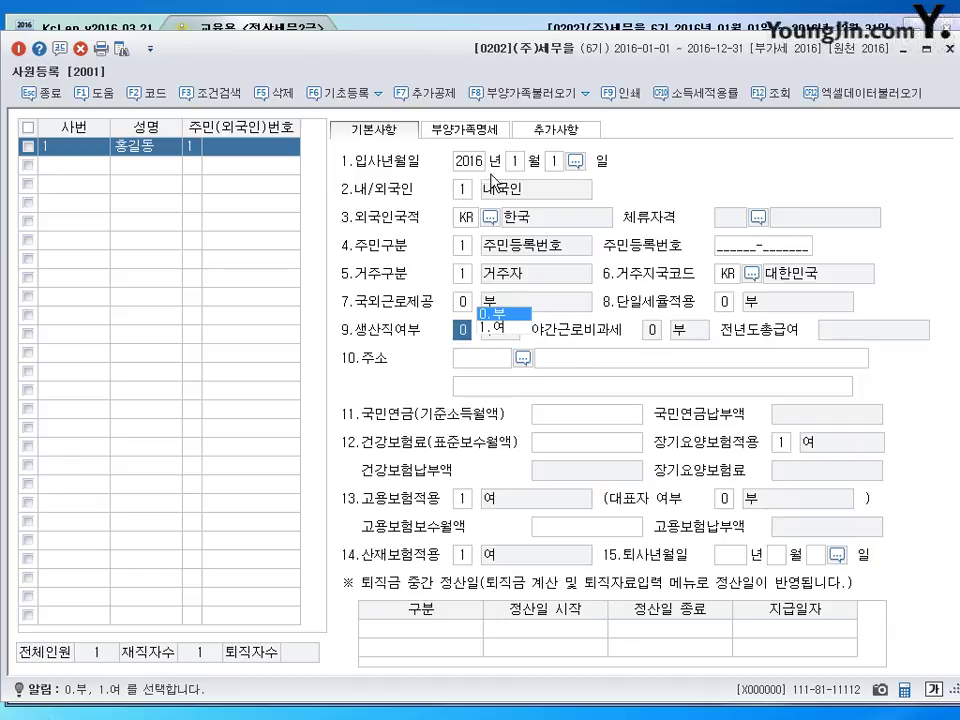
pyautogui.click(516, 161)
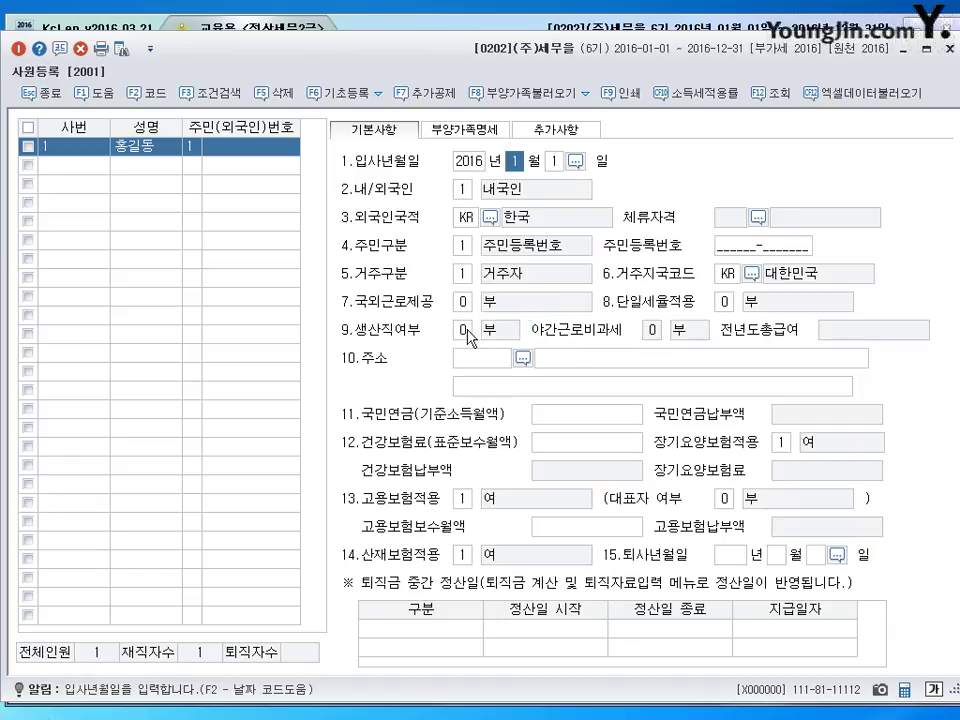
pyautogui.click(491, 331)
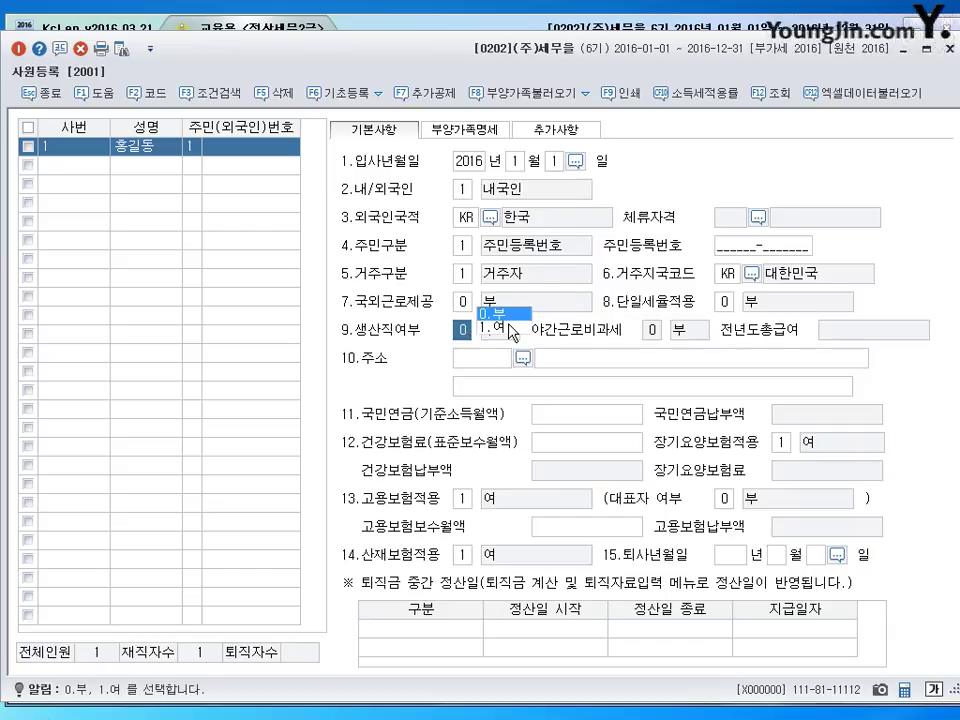
pyautogui.press('Up')
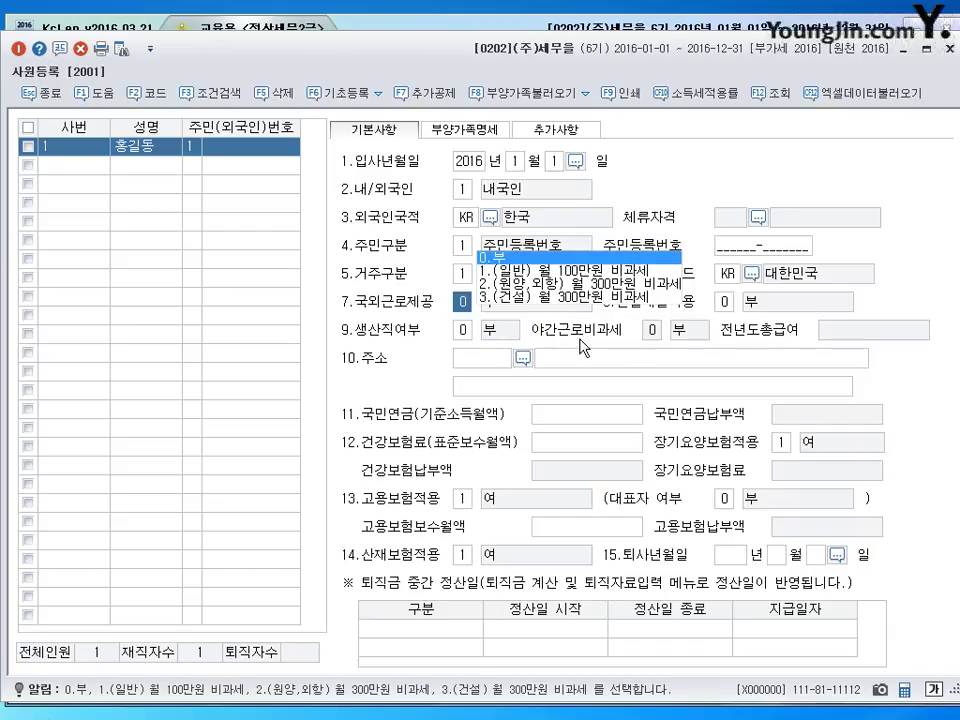
pyautogui.press('Down')
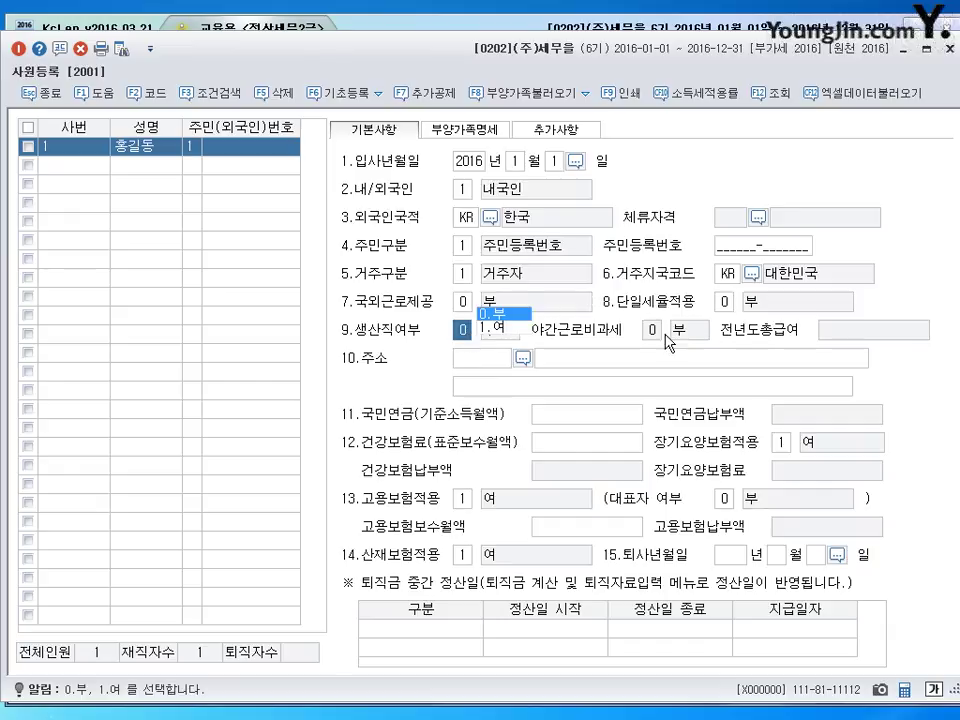
# - Set 생산직여부 to 1 여 and highlight the night-work and overseas-work fields
pyautogui.click(490, 329)
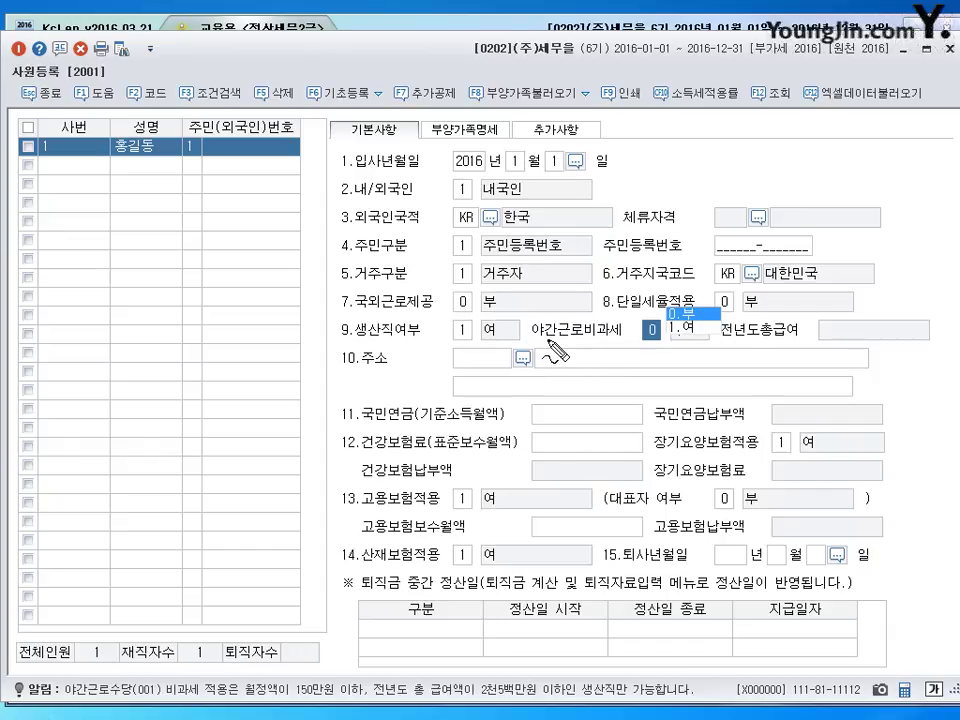
pyautogui.moveTo(548, 340); pyautogui.dragTo(612, 336)
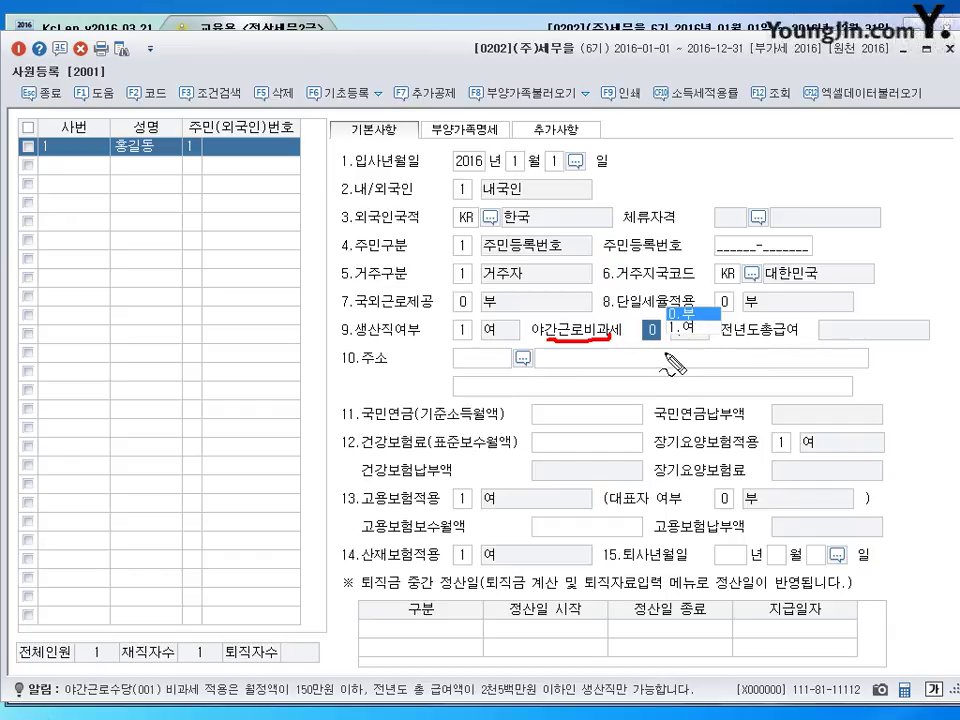
pyautogui.moveTo(695, 324); pyautogui.dragTo(680, 342)
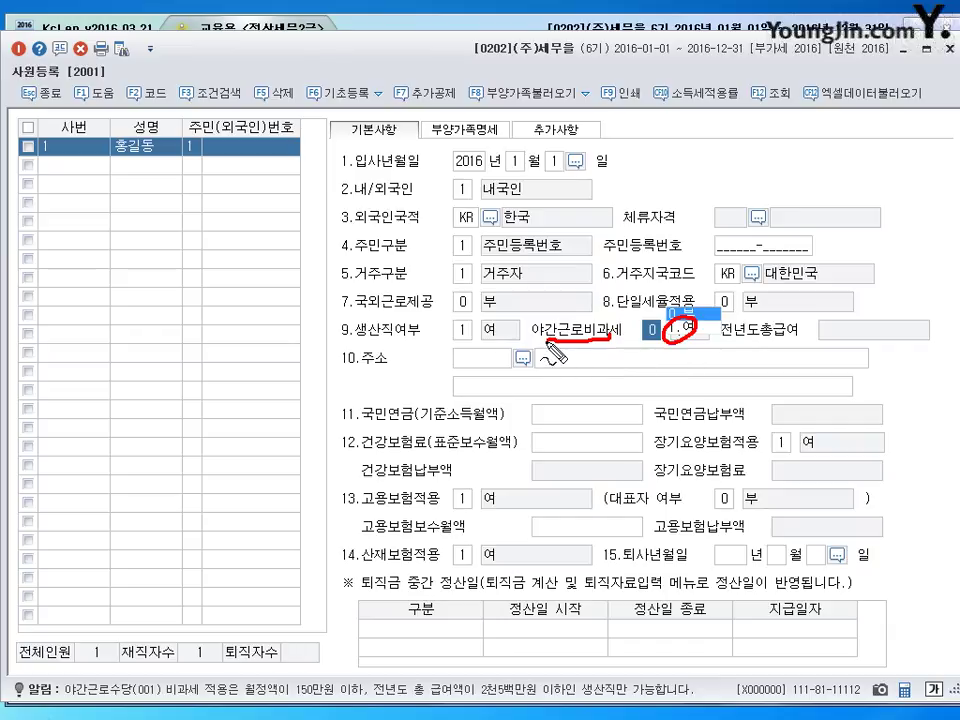
pyautogui.moveTo(352, 314); pyautogui.dragTo(428, 311)
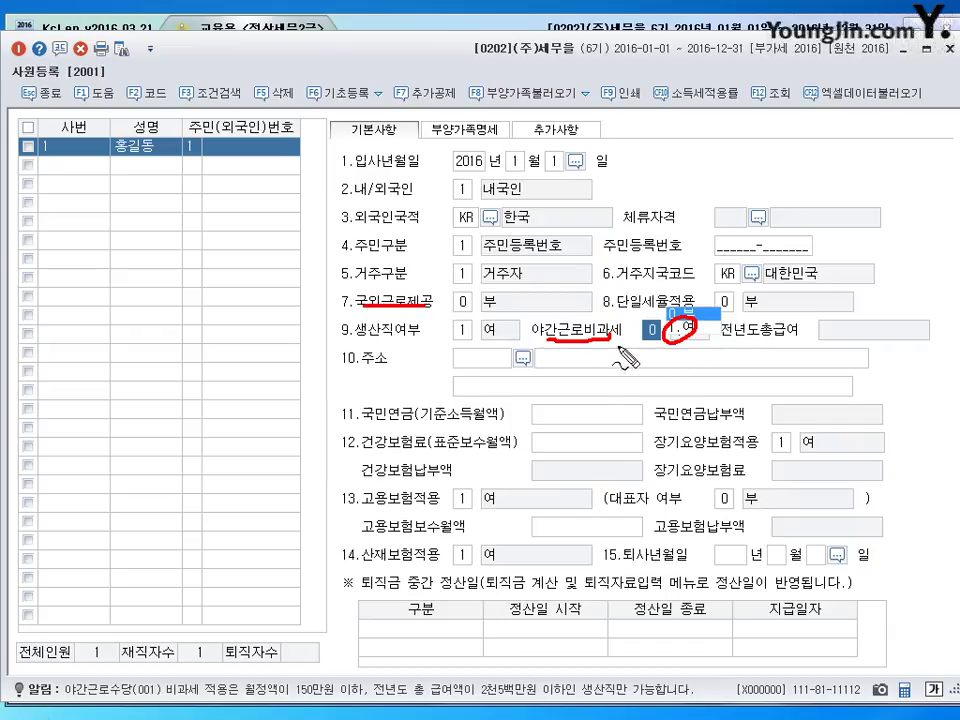
pyautogui.moveTo(588, 346); pyautogui.dragTo(578, 343)
pyautogui.moveTo(398, 288); pyautogui.dragTo(392, 302)
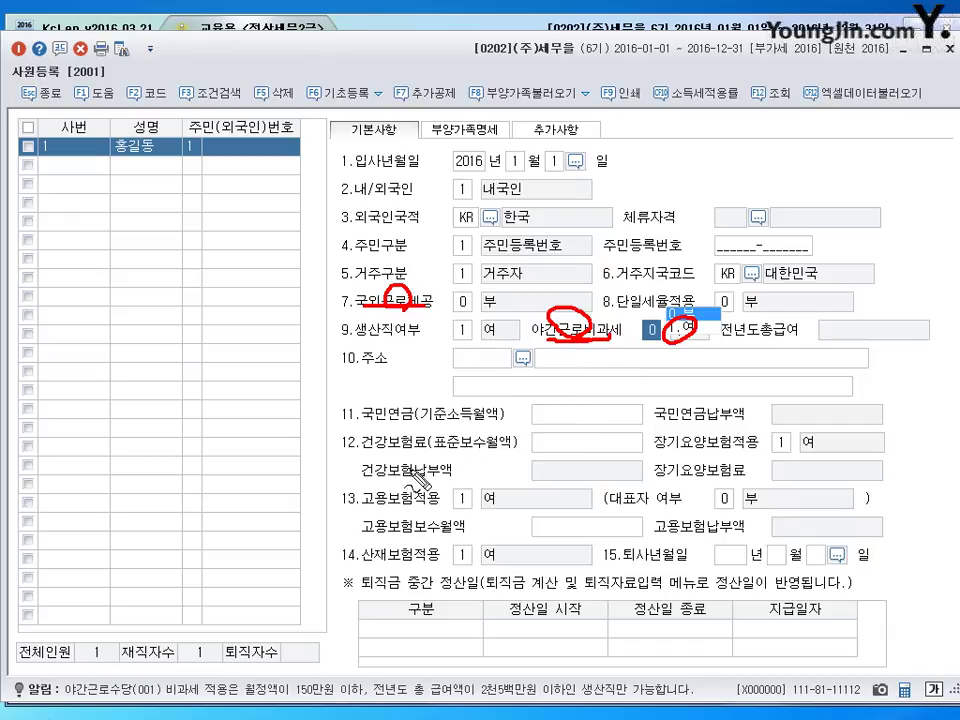
# - Highlight the pension, health and employment insurance and resignation fields, then show 부양가족명세
pyautogui.moveTo(362, 422); pyautogui.dragTo(488, 422)
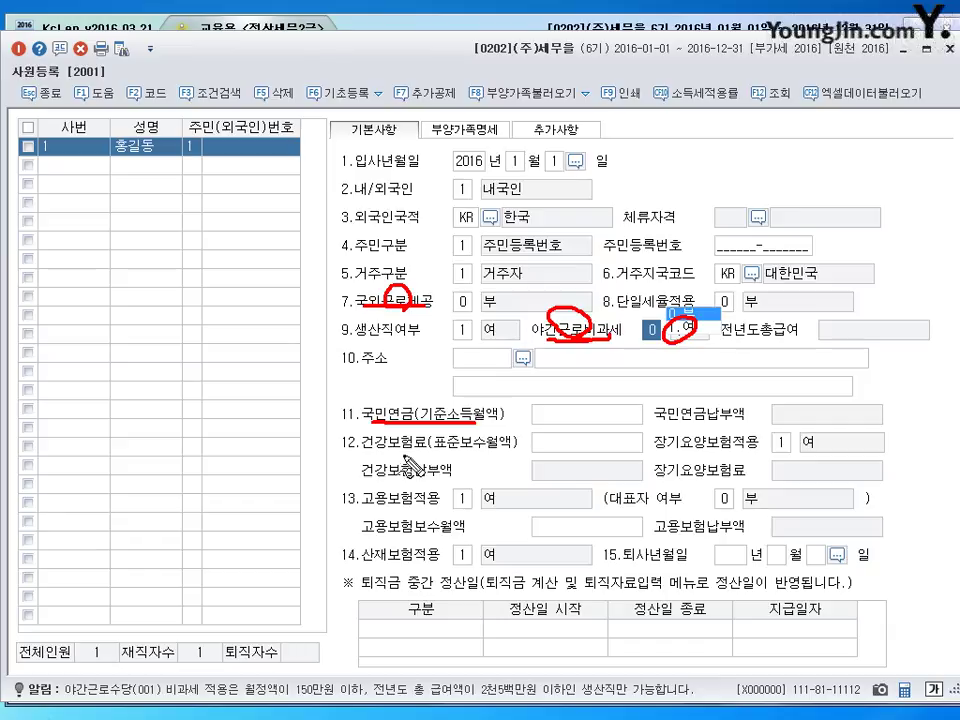
pyautogui.moveTo(362, 447); pyautogui.dragTo(508, 449)
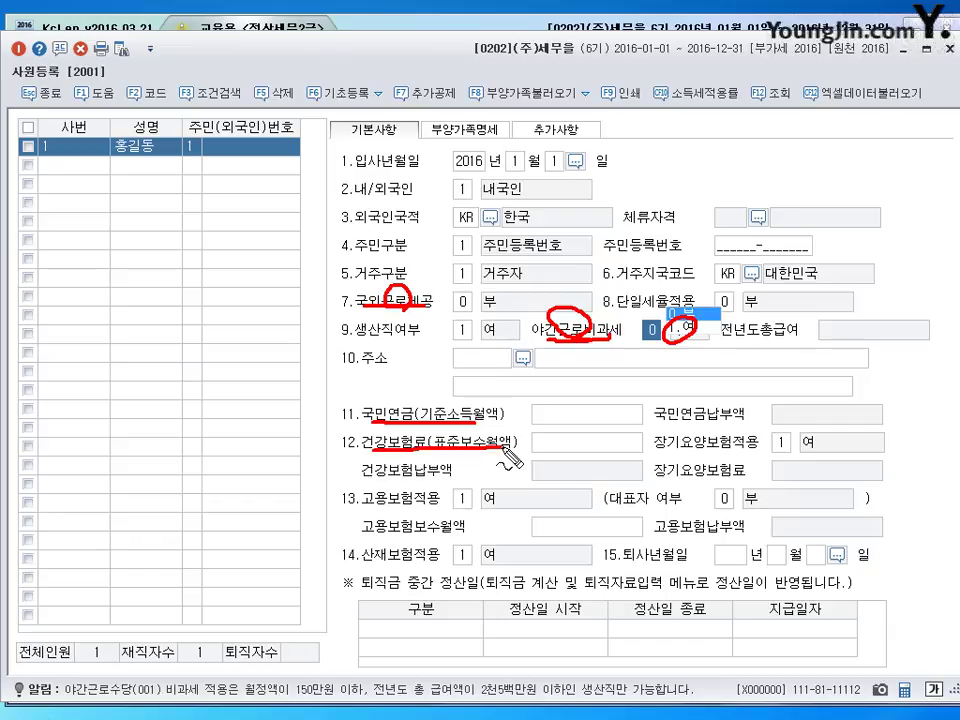
pyautogui.moveTo(362, 522); pyautogui.dragTo(472, 521)
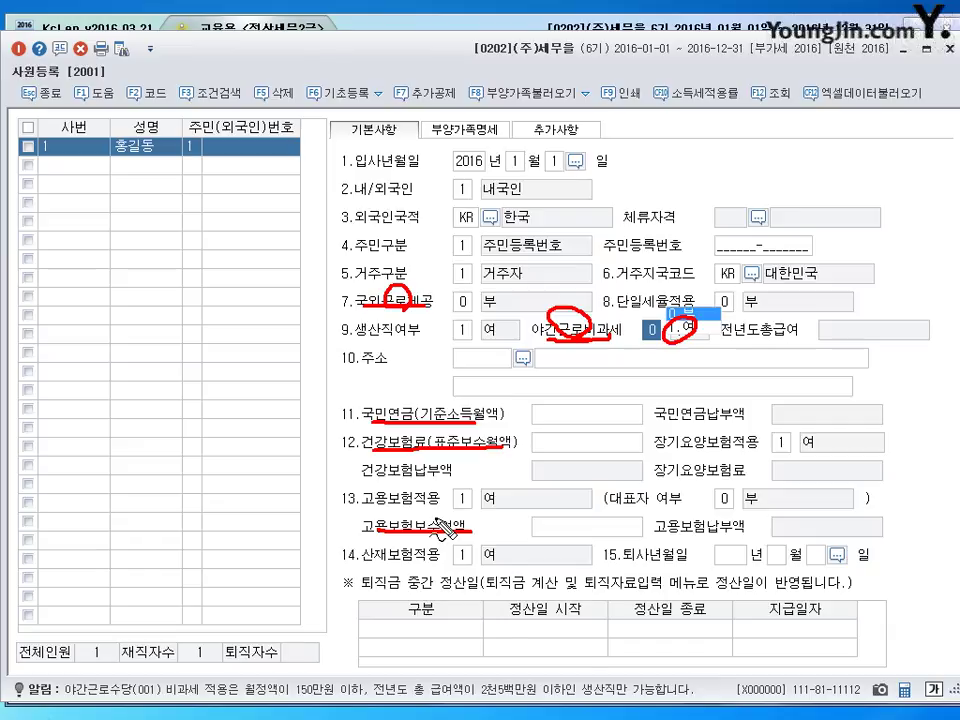
pyautogui.moveTo(606, 567); pyautogui.dragTo(656, 567)
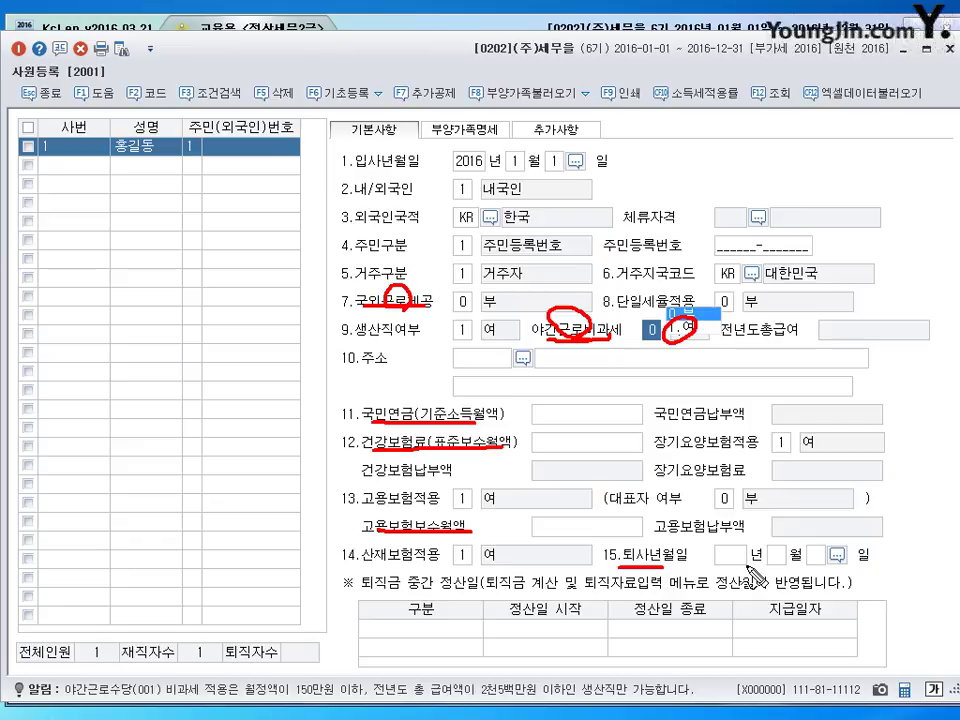
pyautogui.moveTo(715, 565); pyautogui.dragTo(822, 565)
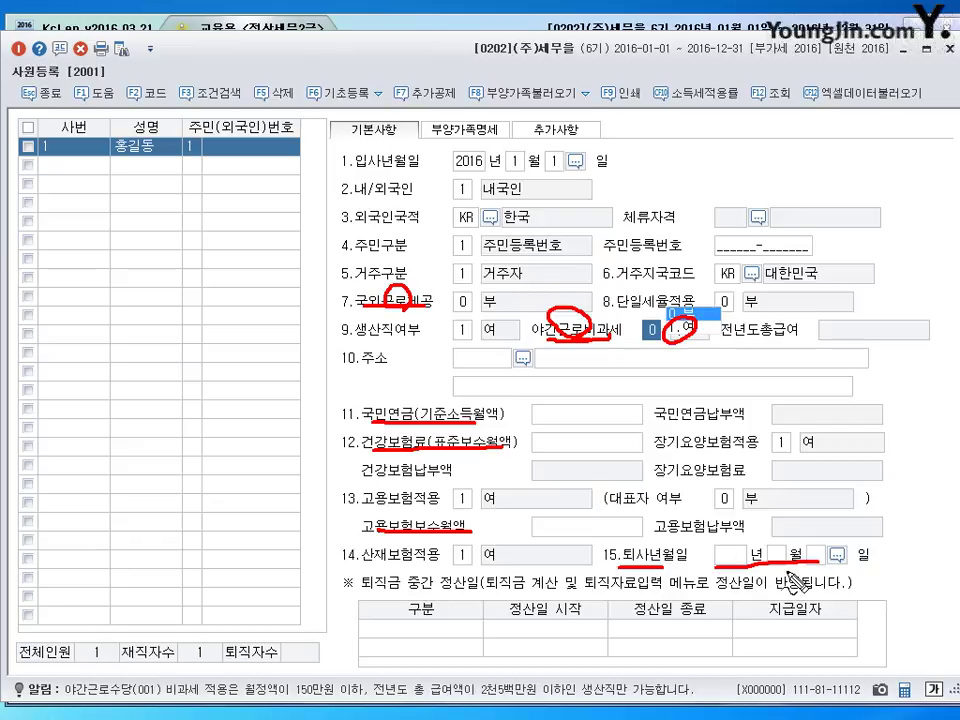
pyautogui.press('Escape')
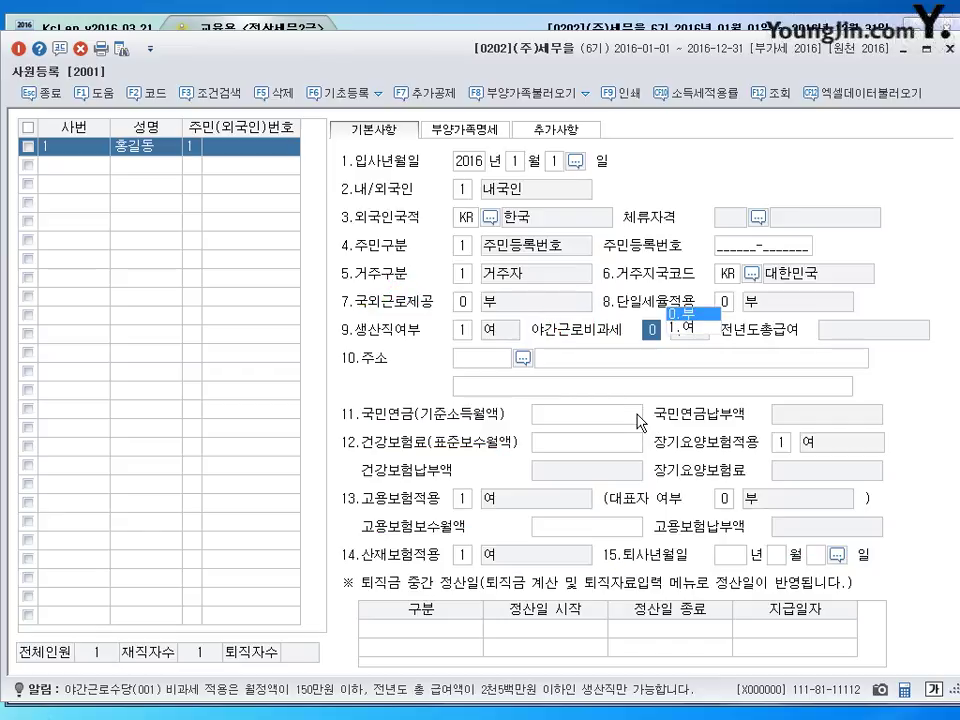
pyautogui.click(465, 130)
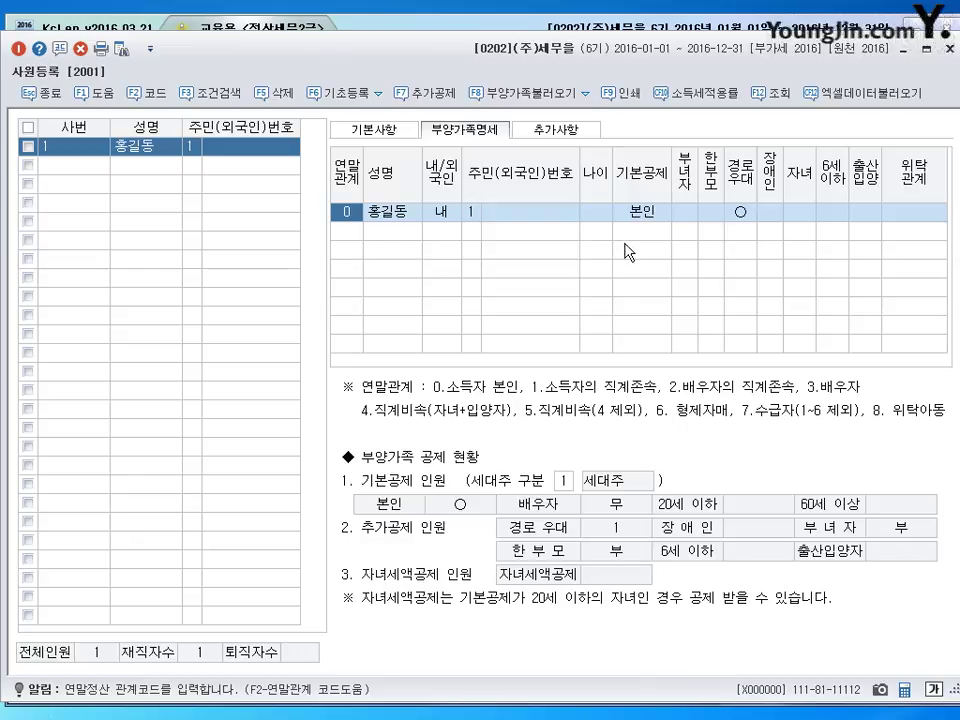
pyautogui.click(354, 233)
pyautogui.click(557, 216)
pyautogui.click(560, 215)
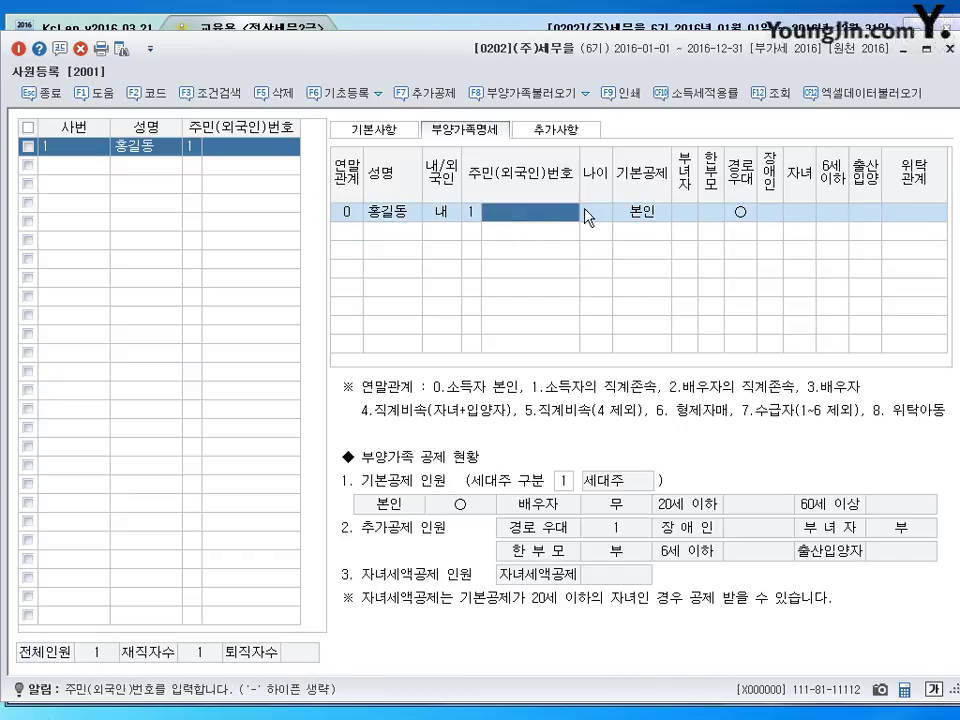
pyautogui.click(650, 212)
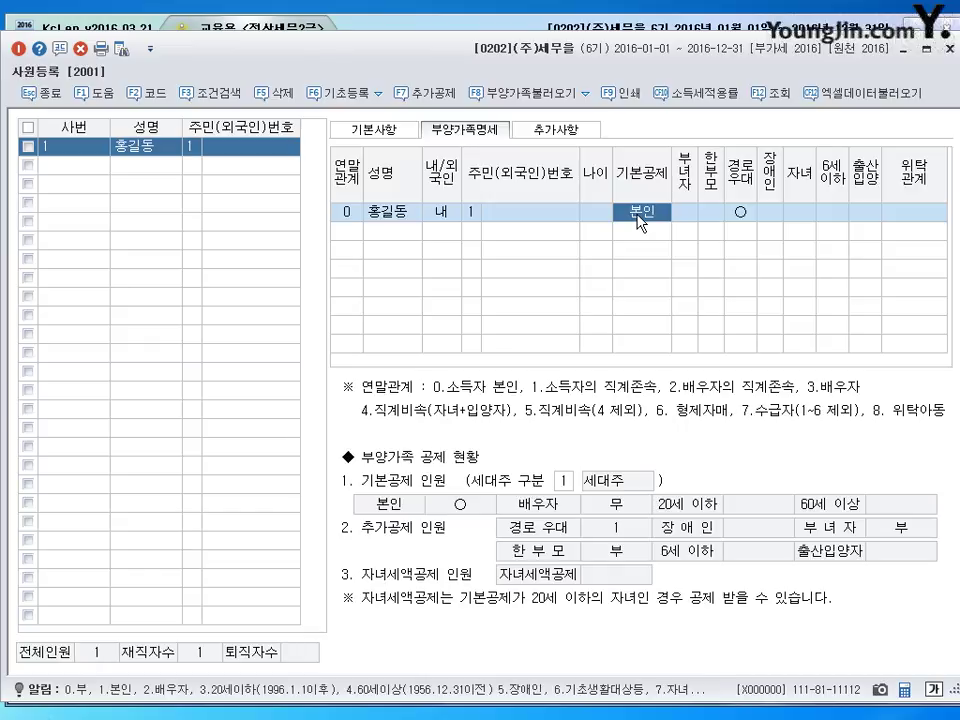
pyautogui.click(350, 236)
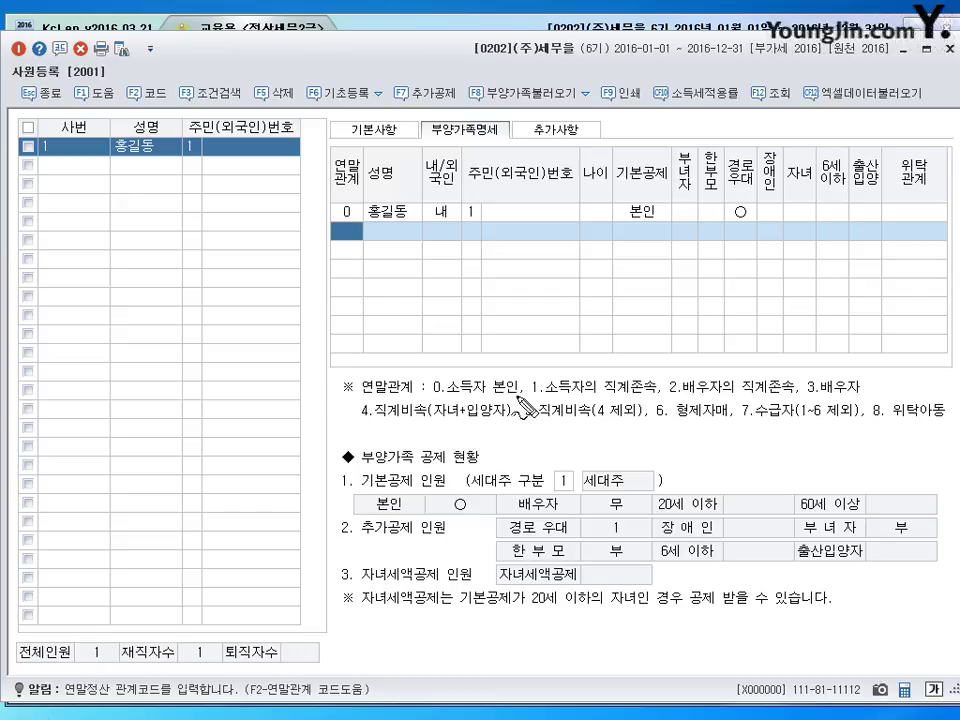
pyautogui.moveTo(532, 401); pyautogui.dragTo(848, 394)
pyautogui.moveTo(364, 420); pyautogui.dragTo(898, 418)
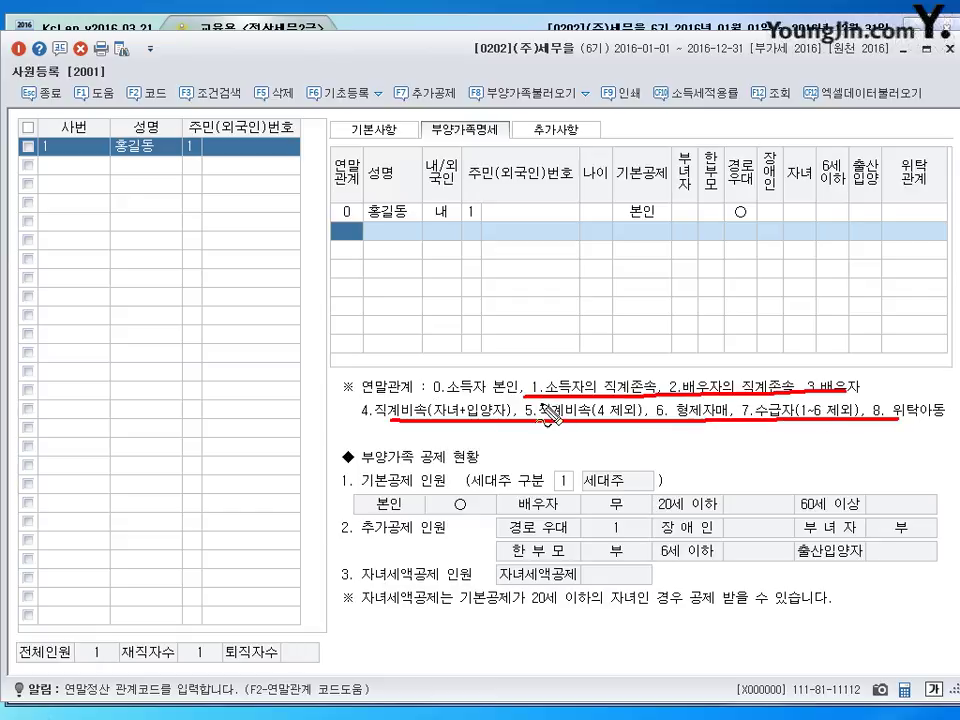
# - Add a relation-1 dependent with name, 내국인, ID type 1 and resident number, giving age 51
pyautogui.press('Escape')
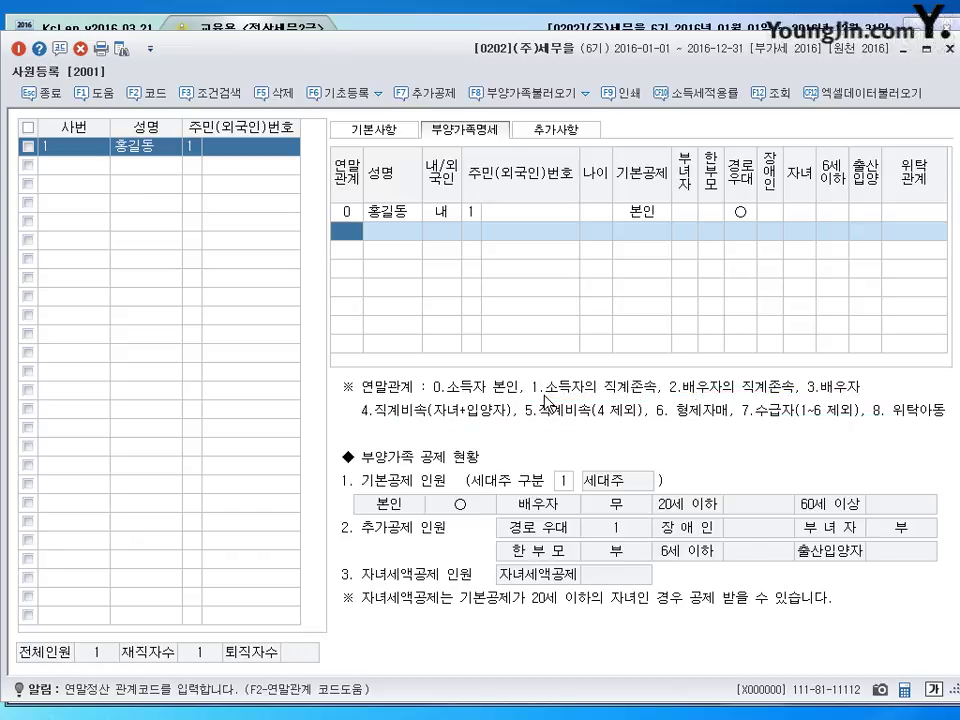
pyautogui.write('1')
pyautogui.press('Return')
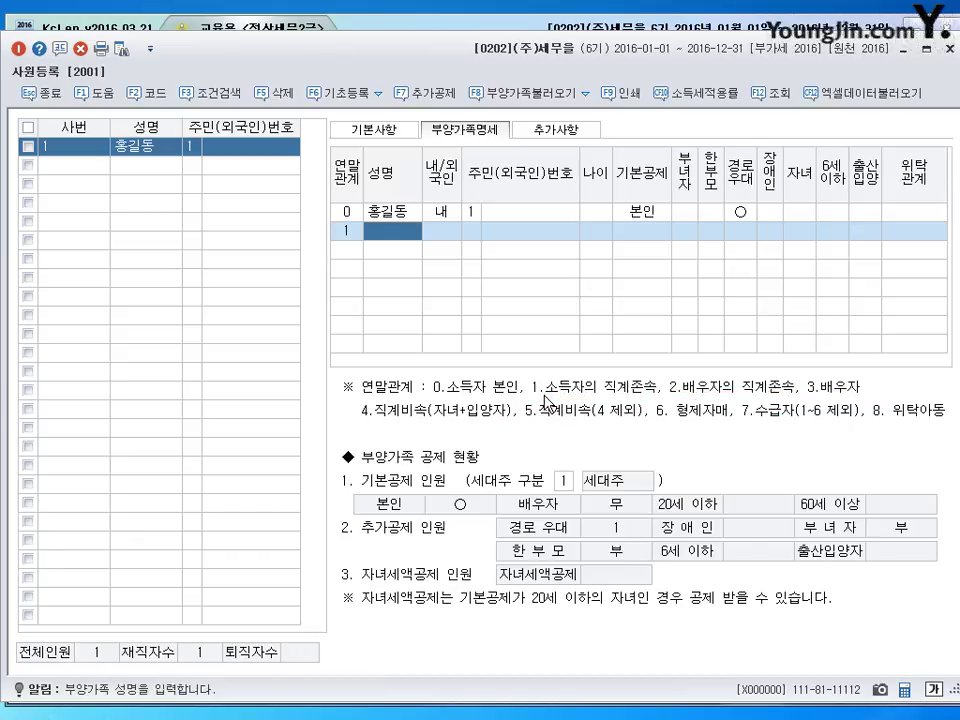
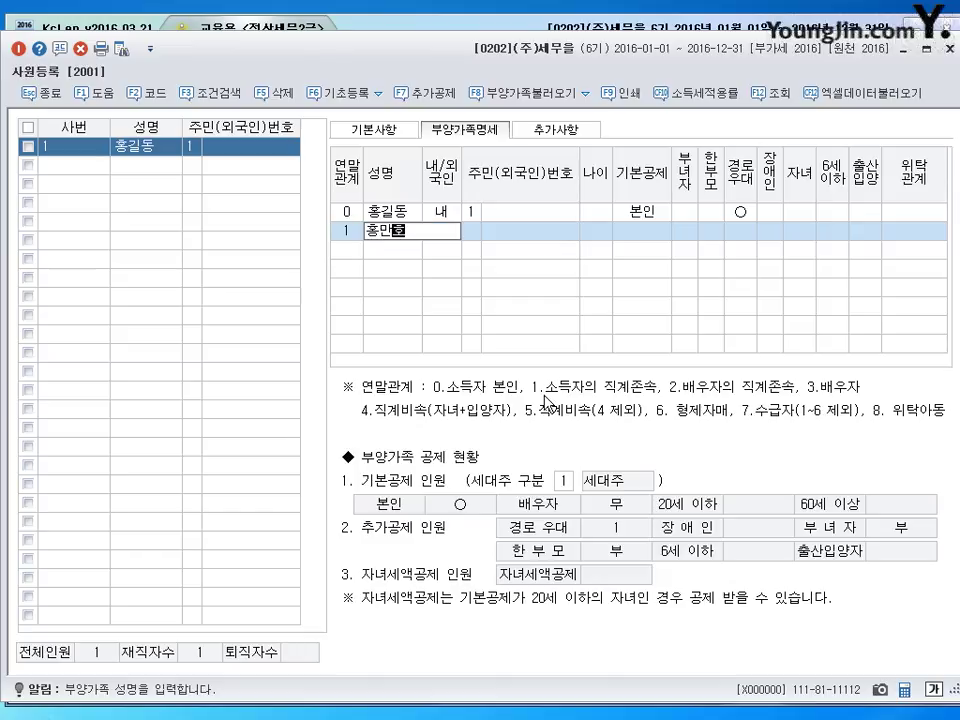
pyautogui.press('Return')
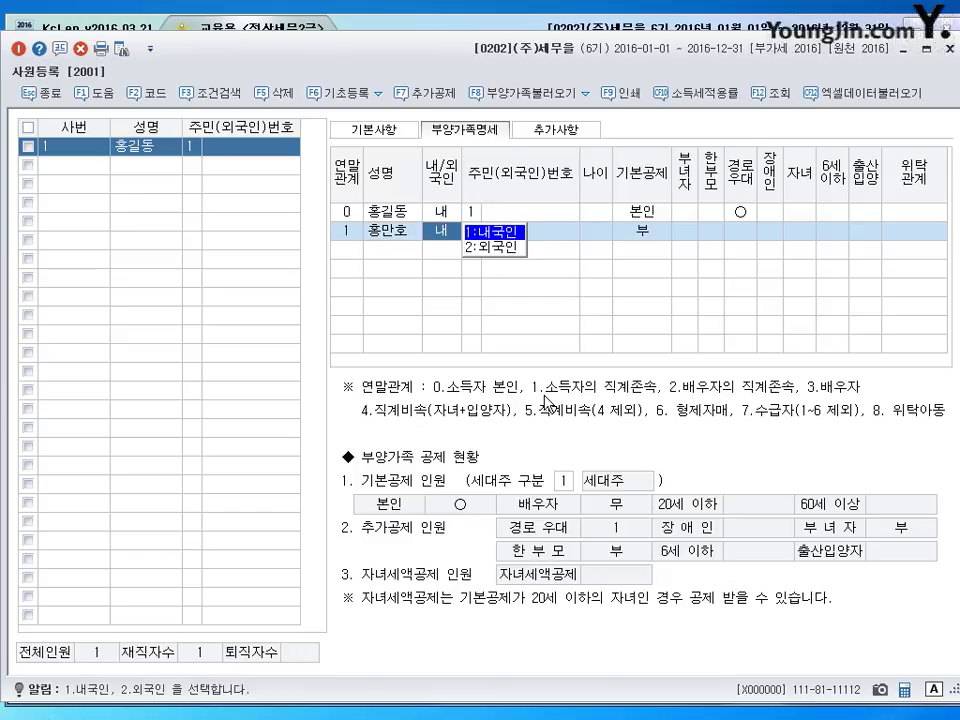
pyautogui.press('Return')
pyautogui.write('1')
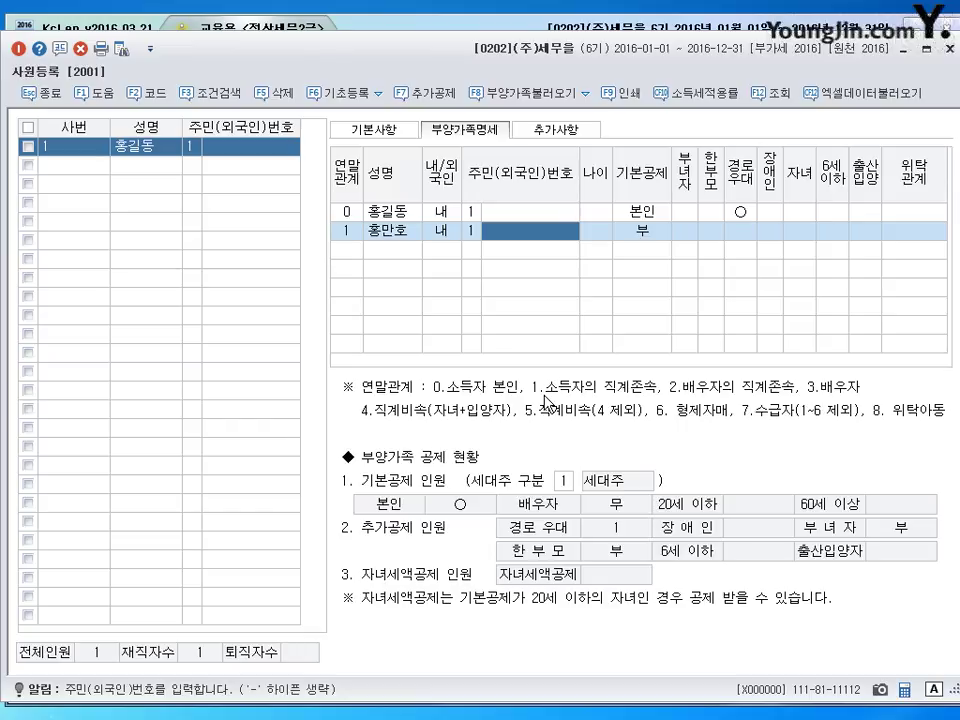
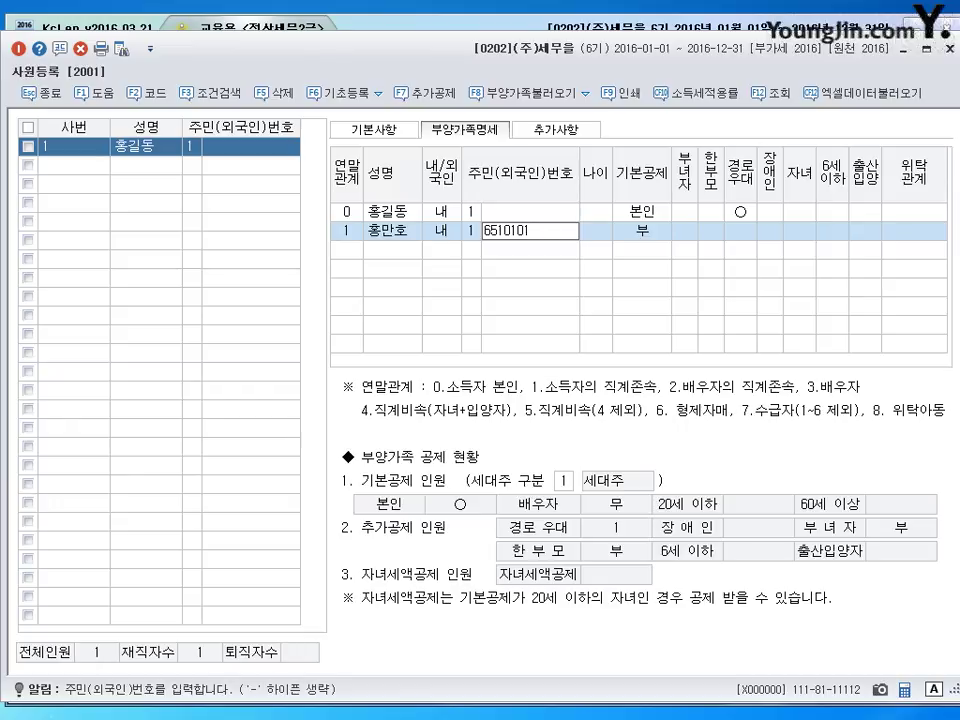
pyautogui.press('Return')
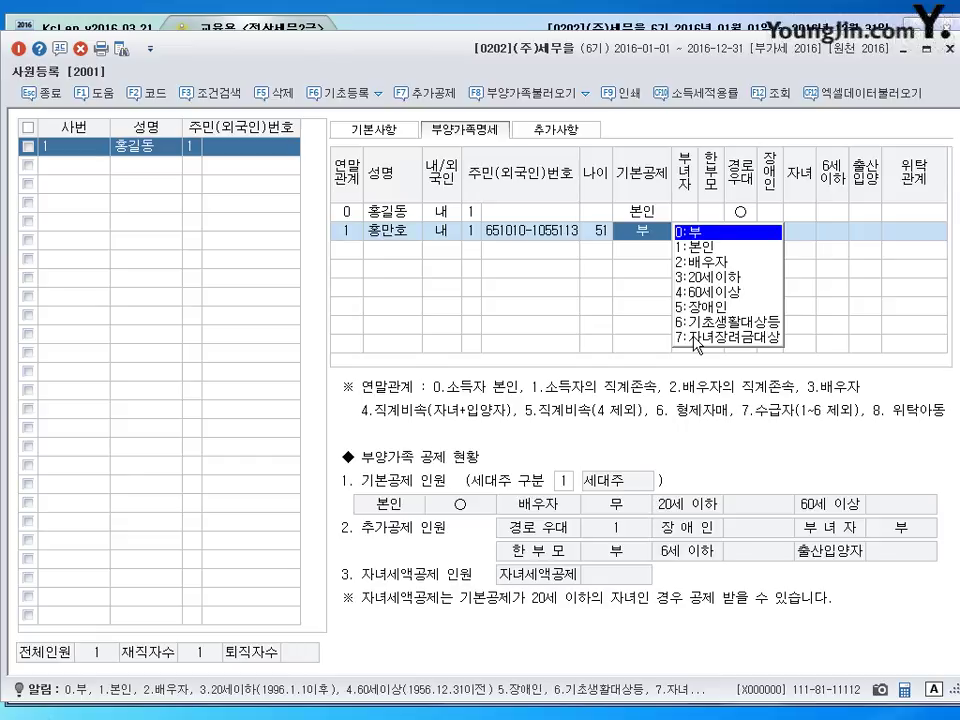
# - Keep basic deduction 부 and annotate the 부녀자, additional and child-related deduction columns
pyautogui.press('Return')
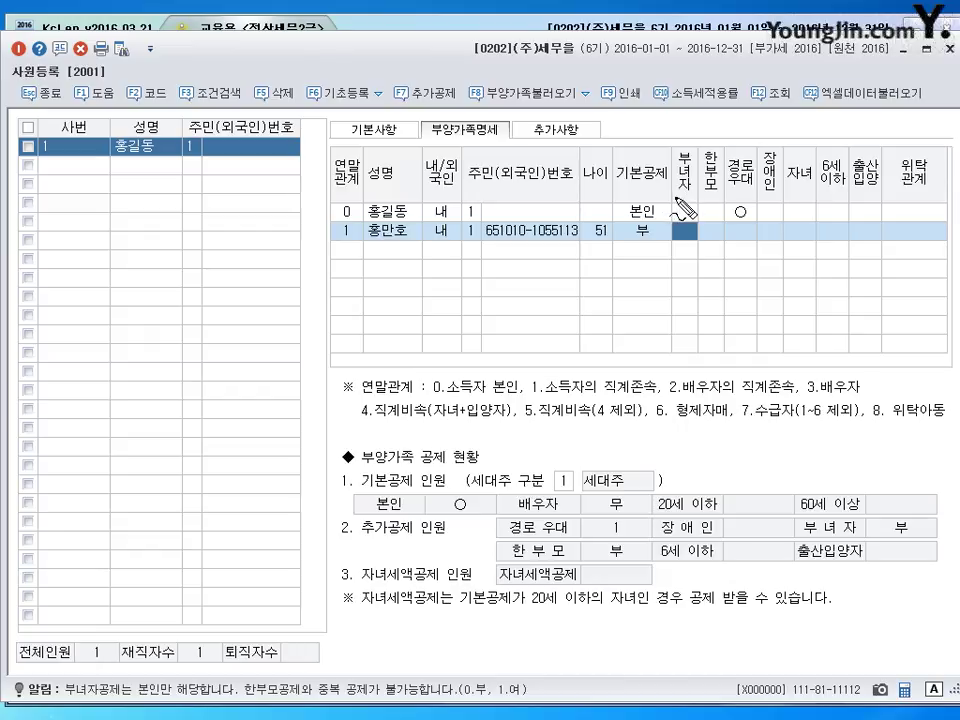
pyautogui.moveTo(679, 200)
pyautogui.mouseDown()
pyautogui.moveTo(680, 152)
pyautogui.moveTo(745, 152)
pyautogui.moveTo(782, 185)
pyautogui.moveTo(680, 197)
pyautogui.mouseUp()
pyautogui.moveTo(700, 124)
pyautogui.mouseDown()
pyautogui.moveTo(704, 140)
pyautogui.moveTo(752, 132)
pyautogui.moveTo(762, 140)
pyautogui.mouseUp()
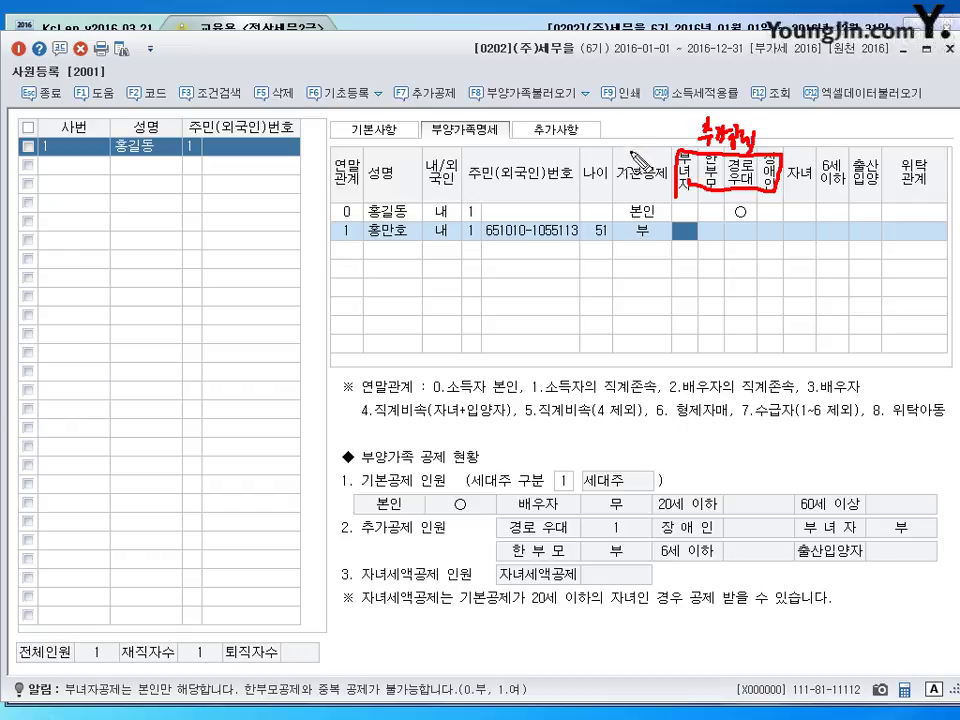
pyautogui.moveTo(652, 152); pyautogui.dragTo(690, 133)
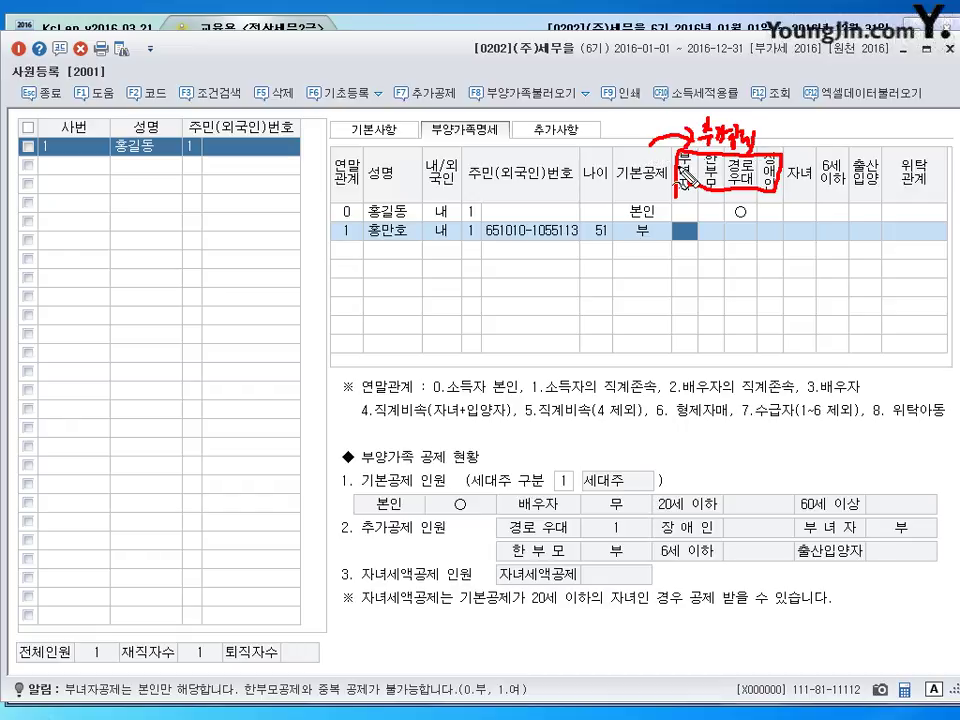
pyautogui.moveTo(787, 190)
pyautogui.mouseDown()
pyautogui.moveTo(789, 155)
pyautogui.moveTo(903, 162)
pyautogui.moveTo(790, 197)
pyautogui.mouseUp()
pyautogui.moveTo(812, 122)
pyautogui.mouseDown()
pyautogui.moveTo(818, 140)
pyautogui.moveTo(828, 124)
pyautogui.moveTo(836, 140)
pyautogui.moveTo(852, 124)
pyautogui.moveTo(857, 148)
pyautogui.moveTo(900, 165)
pyautogui.mouseUp()
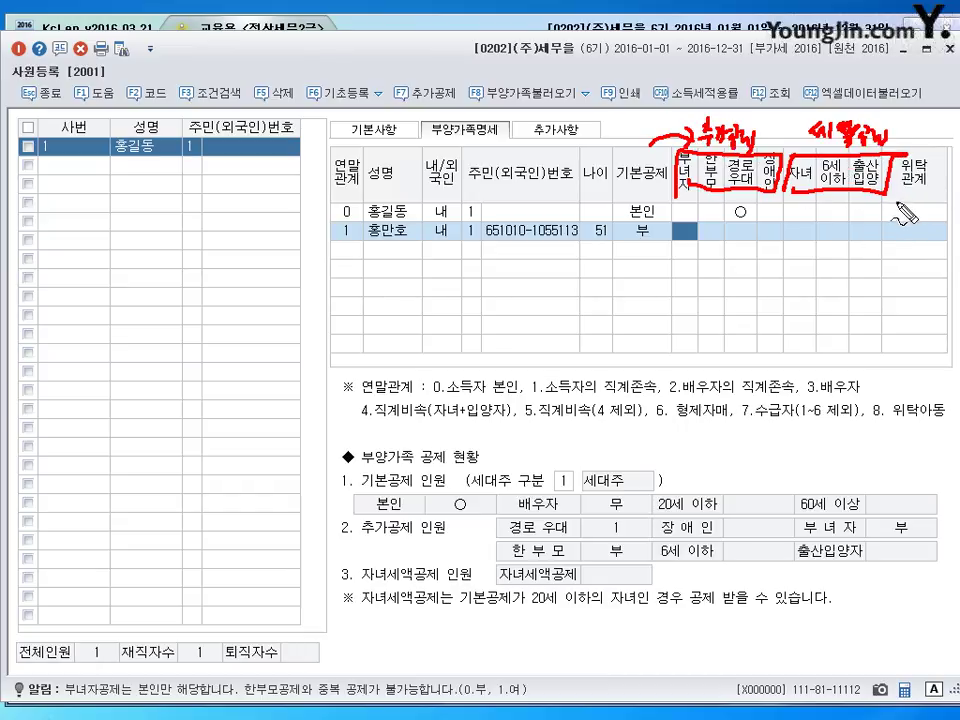
pyautogui.press('Escape')
# - Set the dependent's 위탁관계 to code 2, 부, via the F2 code list
pyautogui.press('Return')
pyautogui.press('Return')
pyautogui.press('Return')
pyautogui.press('Return')
pyautogui.press('Return')
pyautogui.press('Return')
pyautogui.press('Return')
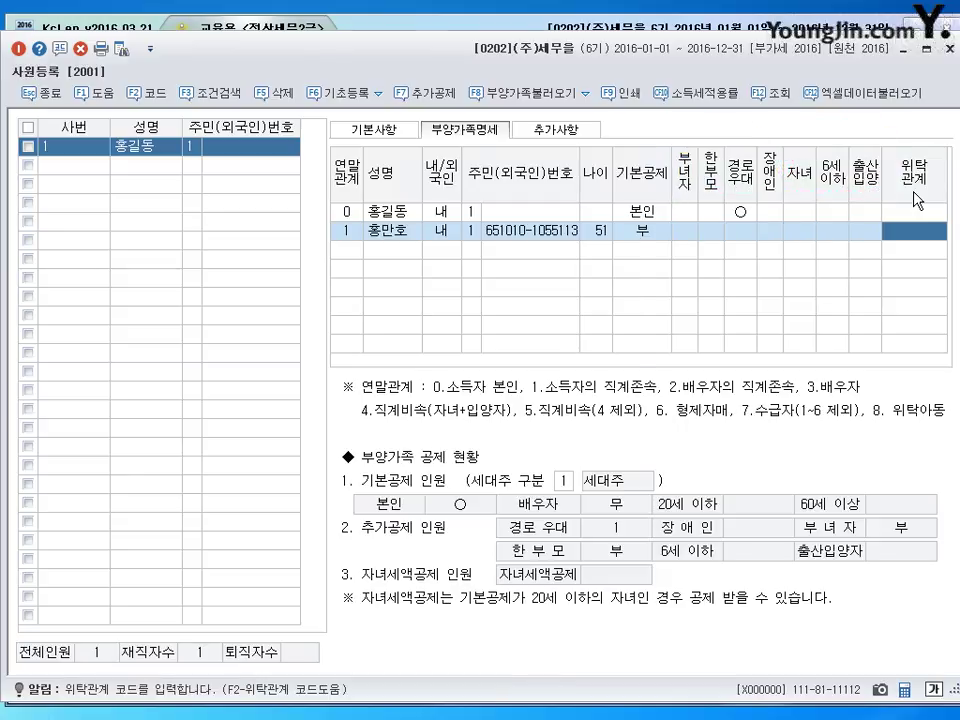
pyautogui.press('F2')
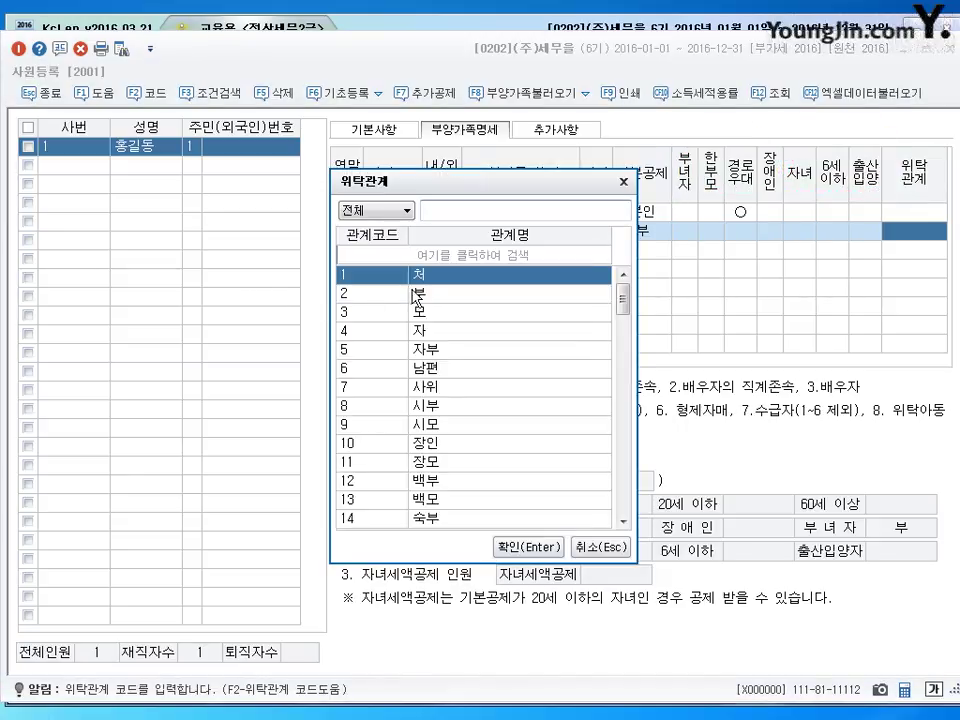
pyautogui.click(365, 294)
pyautogui.click(555, 560)
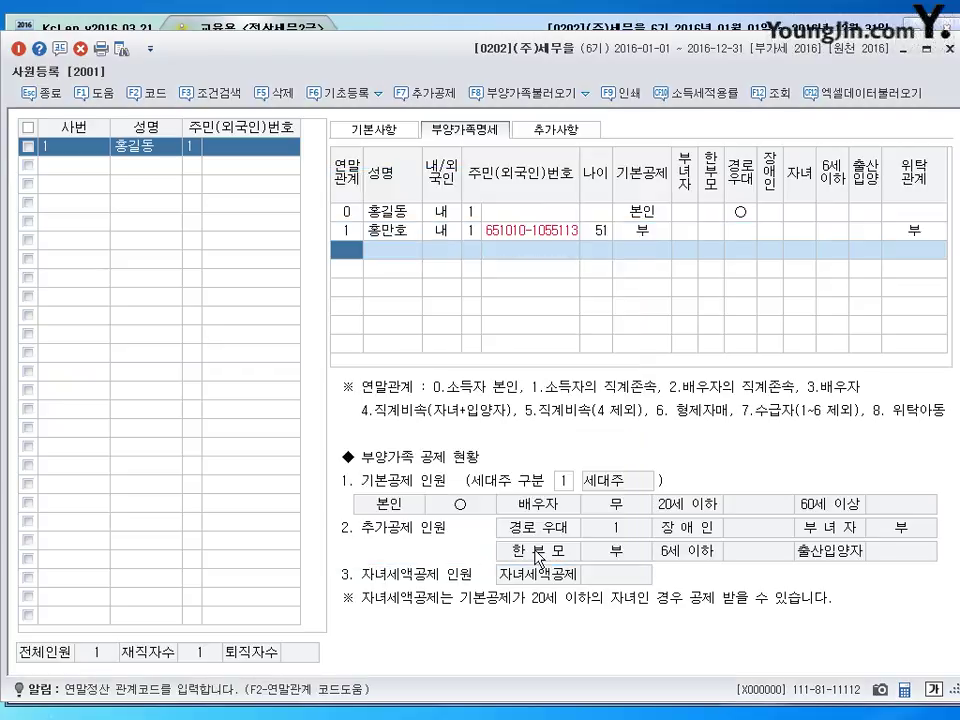
pyautogui.click(645, 234)
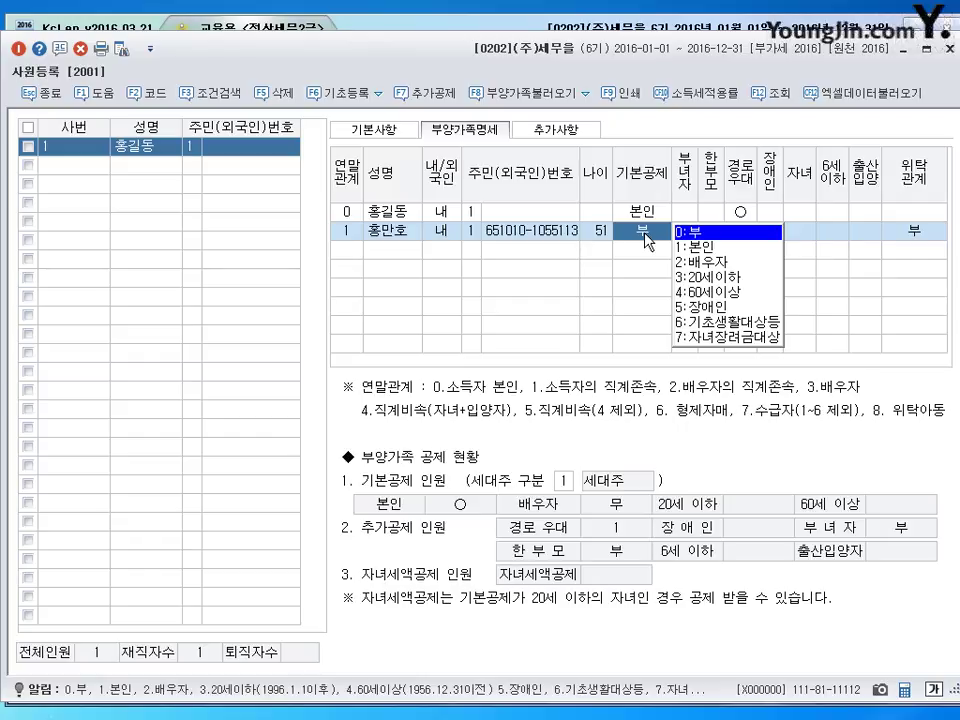
pyautogui.moveTo(640, 252); pyautogui.dragTo(652, 248)
pyautogui.moveTo(352, 245)
pyautogui.mouseDown()
pyautogui.moveTo(344, 262)
pyautogui.moveTo(360, 272)
pyautogui.moveTo(437, 268)
pyautogui.moveTo(441, 285)
pyautogui.mouseUp()
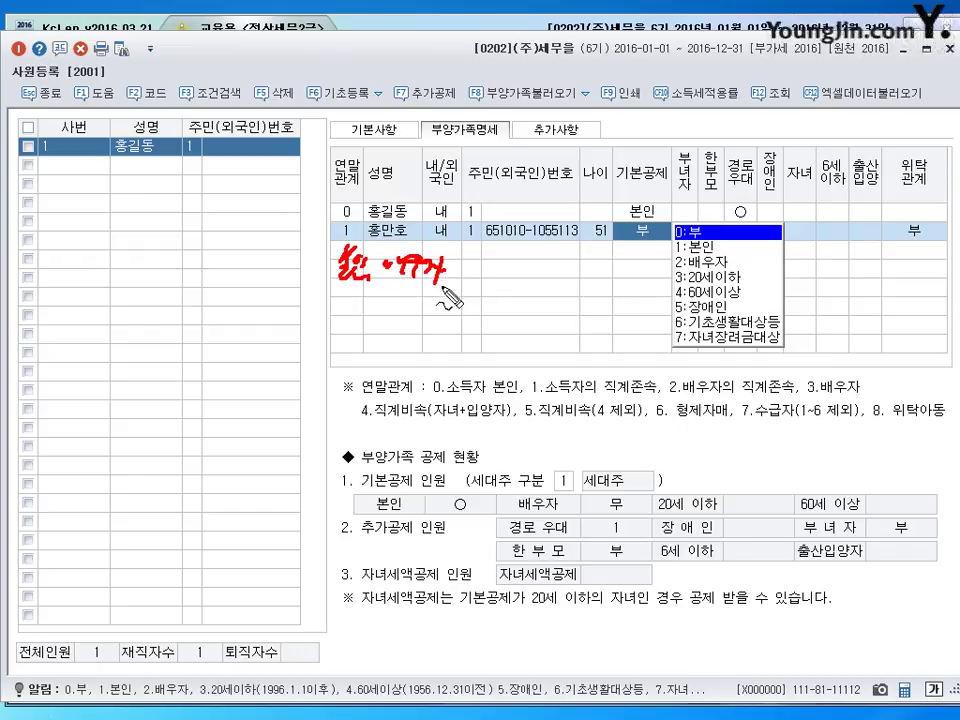
pyautogui.moveTo(352, 302)
pyautogui.mouseDown()
pyautogui.moveTo(386, 322)
pyautogui.moveTo(412, 316)
pyautogui.moveTo(484, 336)
pyautogui.moveTo(460, 338)
pyautogui.moveTo(508, 318)
pyautogui.moveTo(537, 333)
pyautogui.moveTo(582, 318)
pyautogui.mouseUp()
pyautogui.moveTo(462, 338)
pyautogui.mouseDown()
pyautogui.moveTo(328, 262)
pyautogui.moveTo(561, 244)
pyautogui.moveTo(583, 321)
pyautogui.moveTo(463, 345)
pyautogui.moveTo(326, 261)
pyautogui.moveTo(559, 257)
pyautogui.moveTo(583, 312)
pyautogui.moveTo(562, 328)
pyautogui.mouseUp()
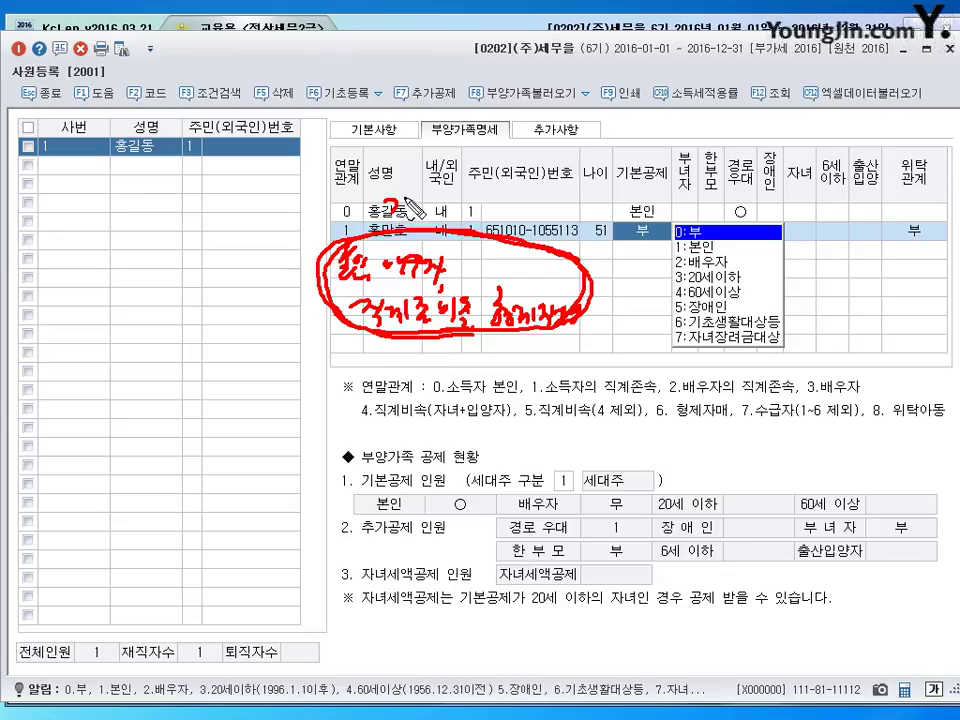
pyautogui.moveTo(405, 203)
pyautogui.mouseDown()
pyautogui.moveTo(475, 198)
pyautogui.moveTo(490, 207)
pyautogui.mouseUp()
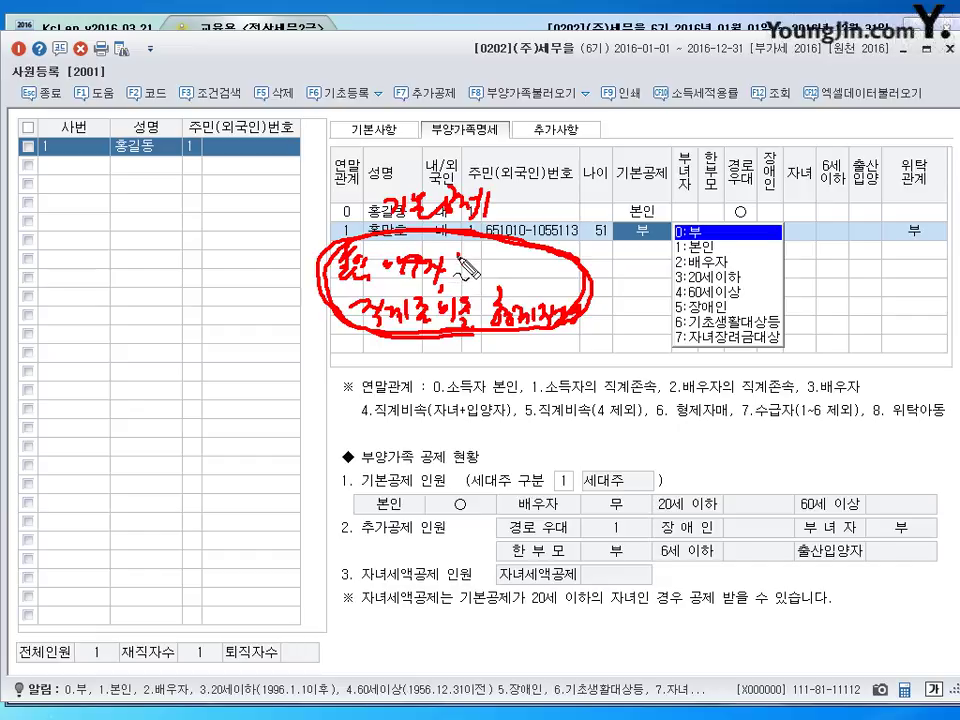
pyautogui.moveTo(463, 254); pyautogui.dragTo(478, 254)
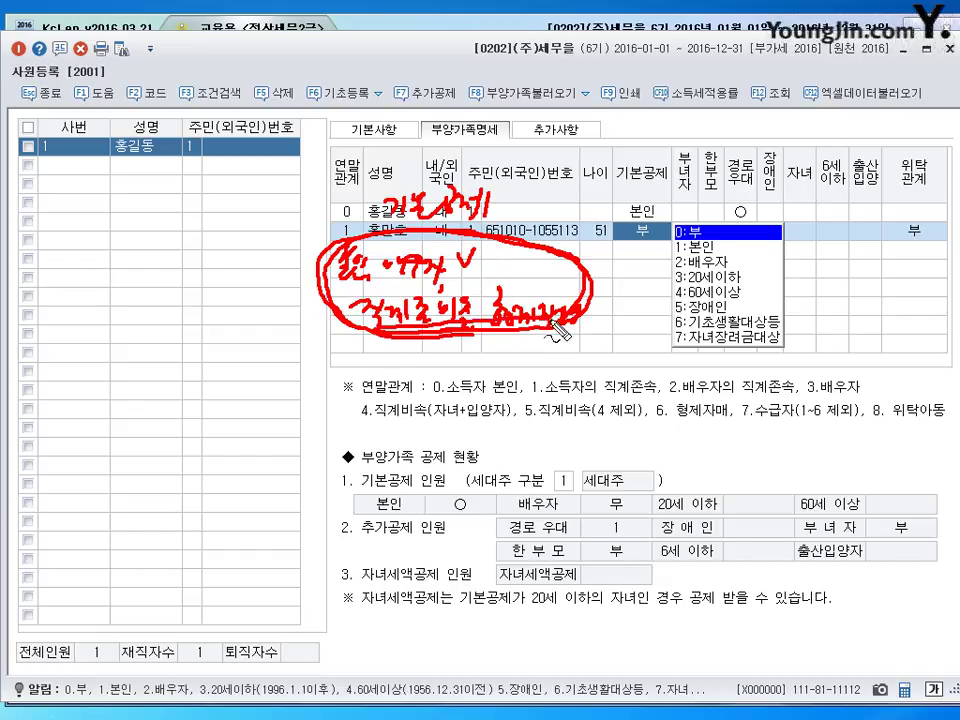
pyautogui.moveTo(465, 358); pyautogui.dragTo(600, 362)
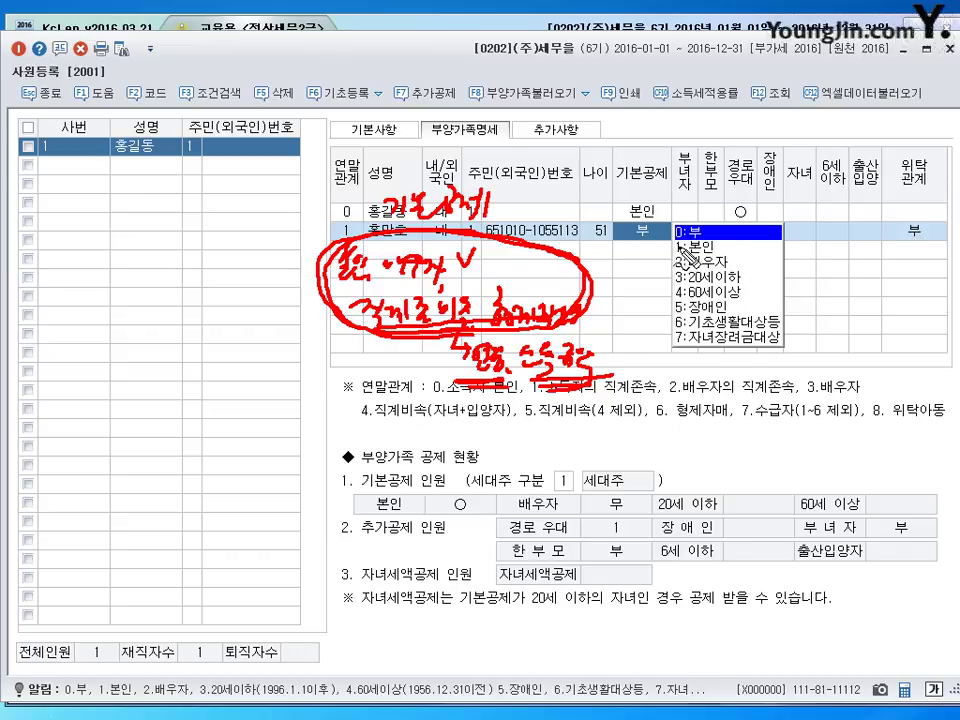
pyautogui.moveTo(683, 248); pyautogui.dragTo(668, 352)
pyautogui.moveTo(768, 256); pyautogui.dragTo(745, 365)
pyautogui.moveTo(618, 134)
pyautogui.mouseDown()
pyautogui.moveTo(626, 150)
pyautogui.moveTo(640, 138)
pyautogui.moveTo(652, 158)
pyautogui.moveTo(688, 138)
pyautogui.mouseUp()
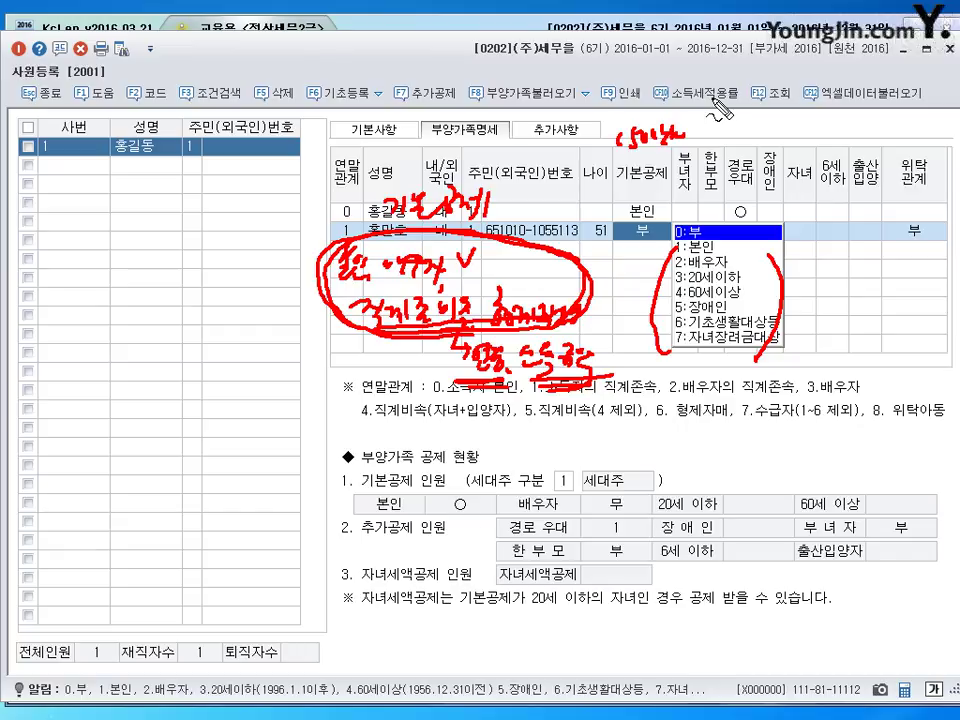
pyautogui.press('Escape')
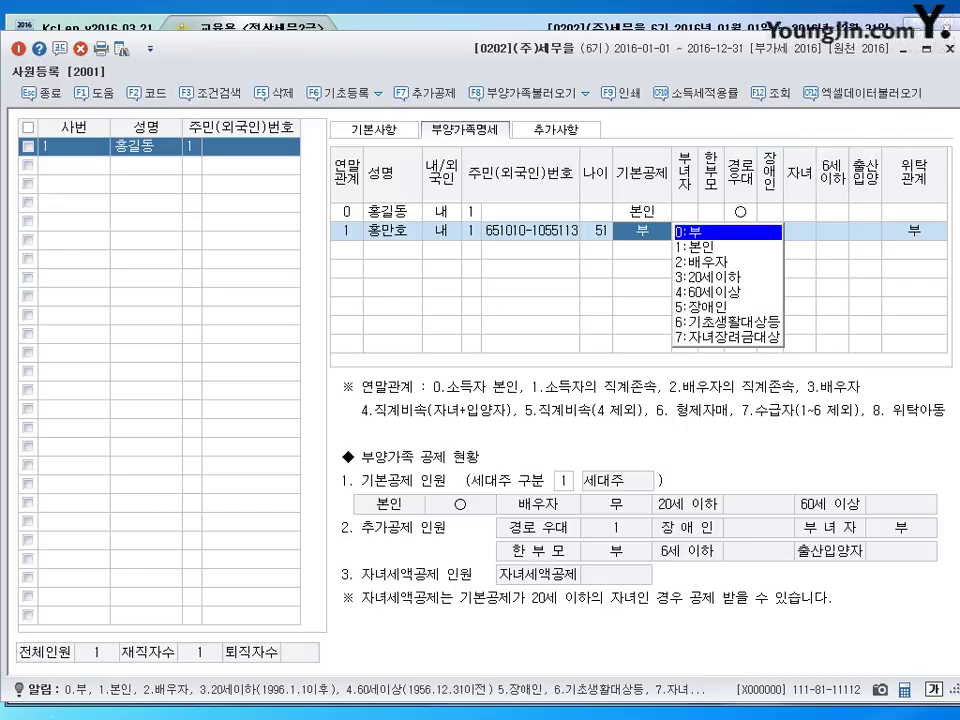
# - Delete the existing employee record and its dependents with F5, confirming the prompt
pyautogui.click(83, 150)
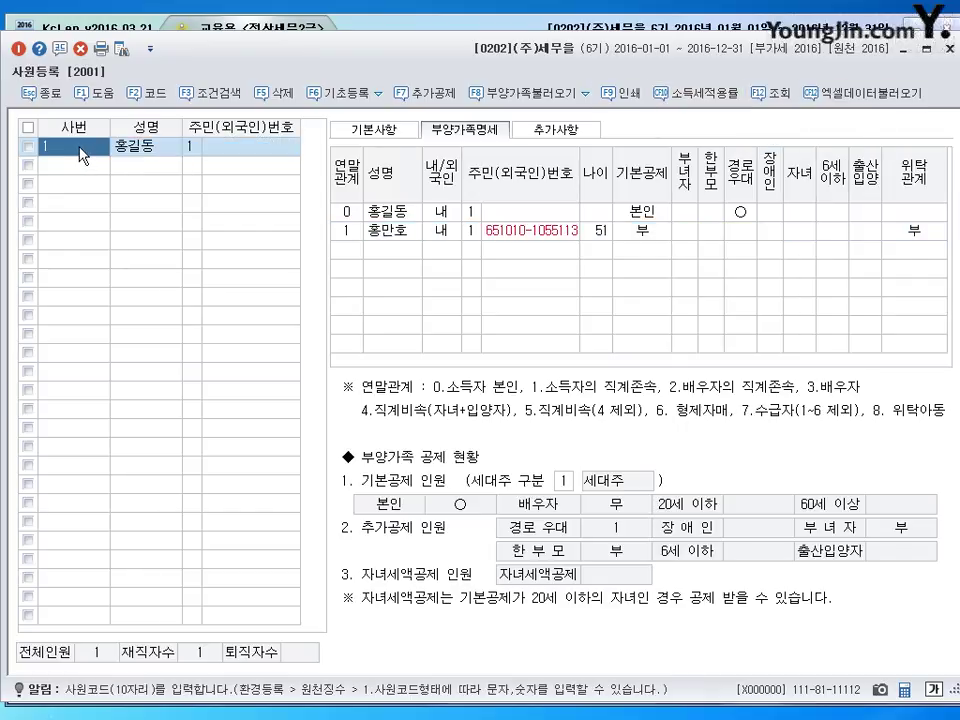
pyautogui.press('F5')
pyautogui.press('Escape')
pyautogui.press('F5')
pyautogui.press('Return')
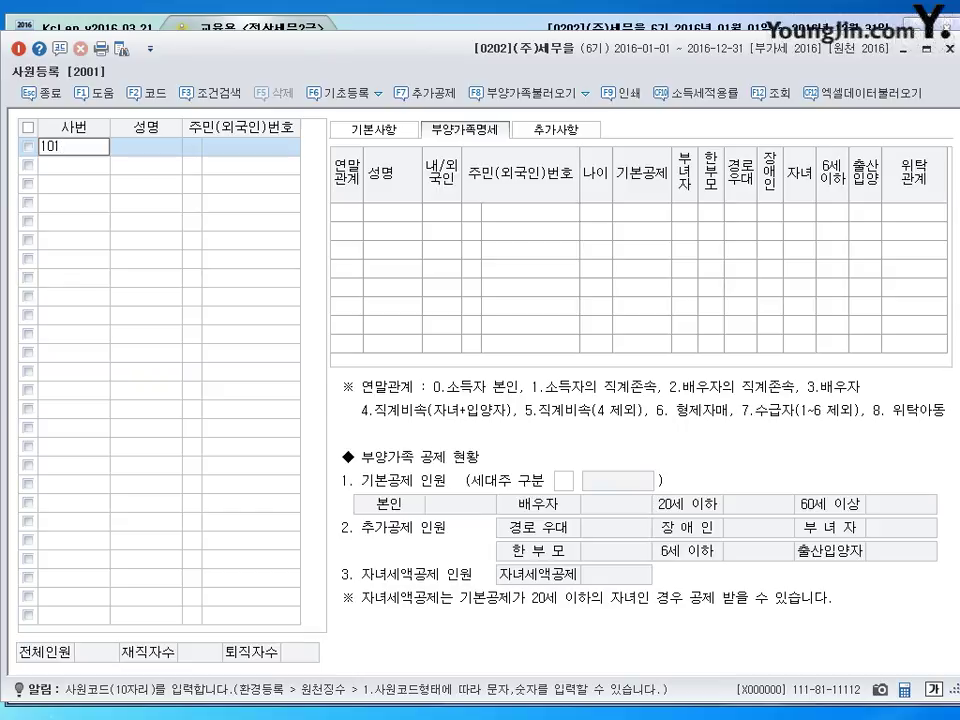
# - Give employee 101 a name, ID type 1 and resident registration number, then view 기본사항
pyautogui.press('Return')
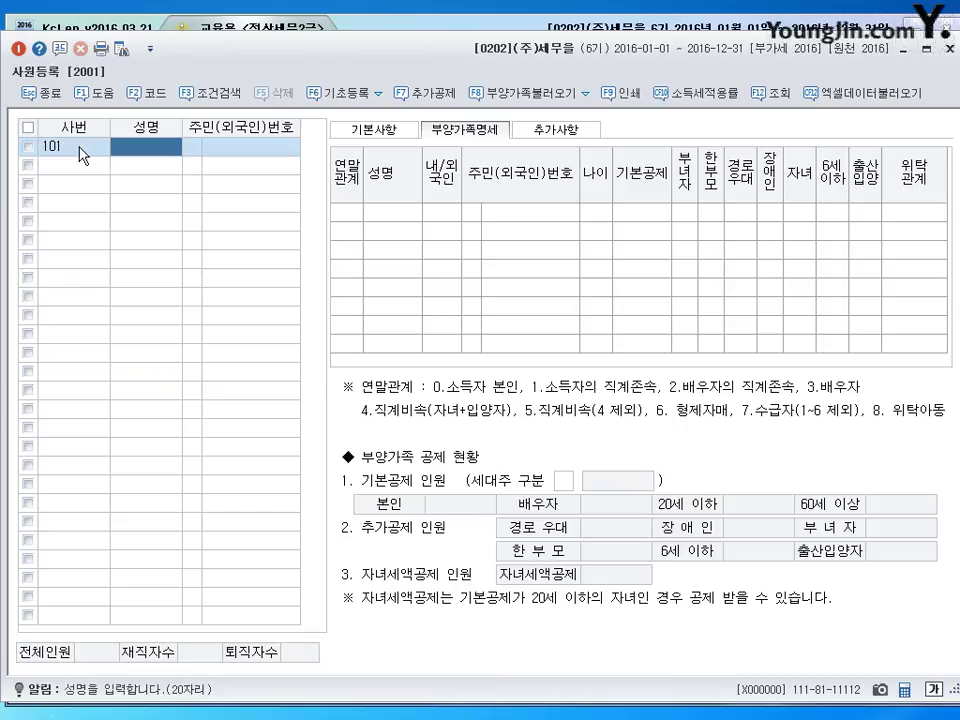
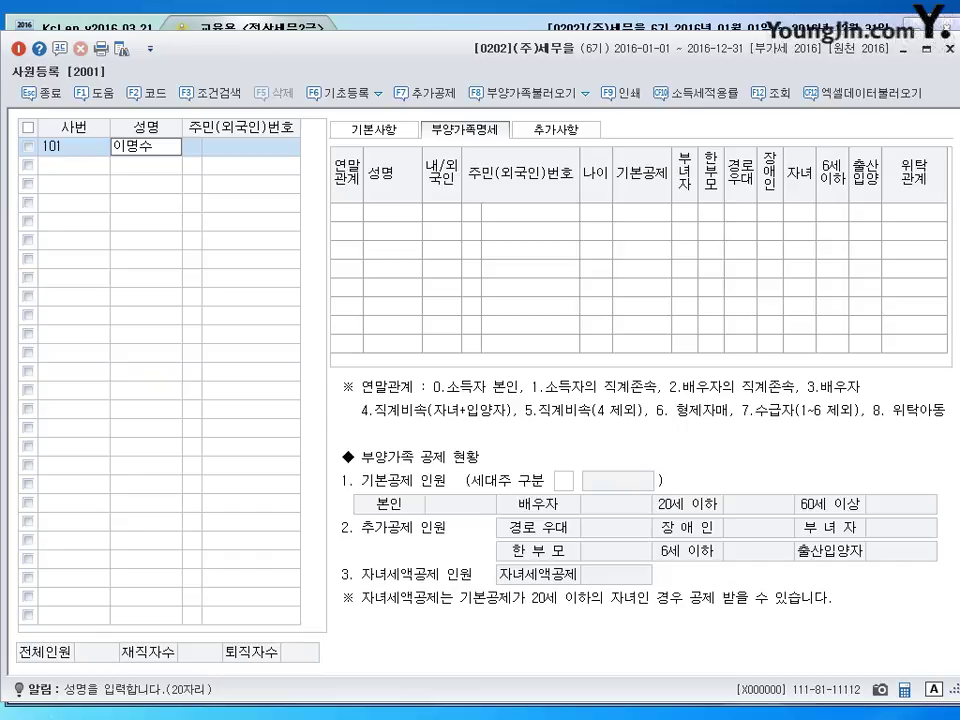
pyautogui.press('Return')
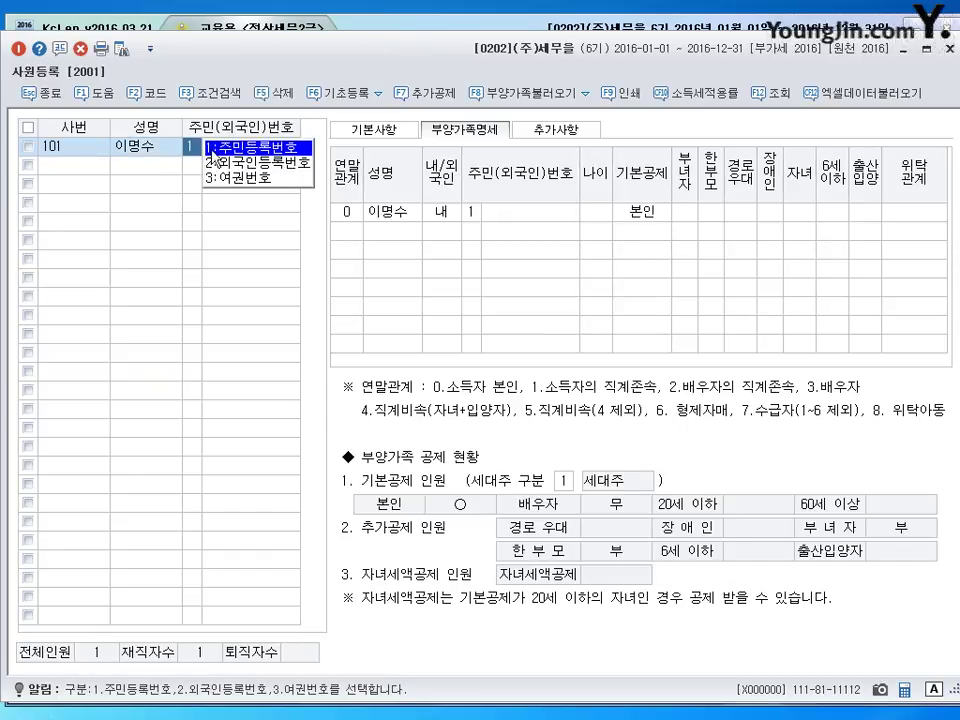
pyautogui.press('Return')
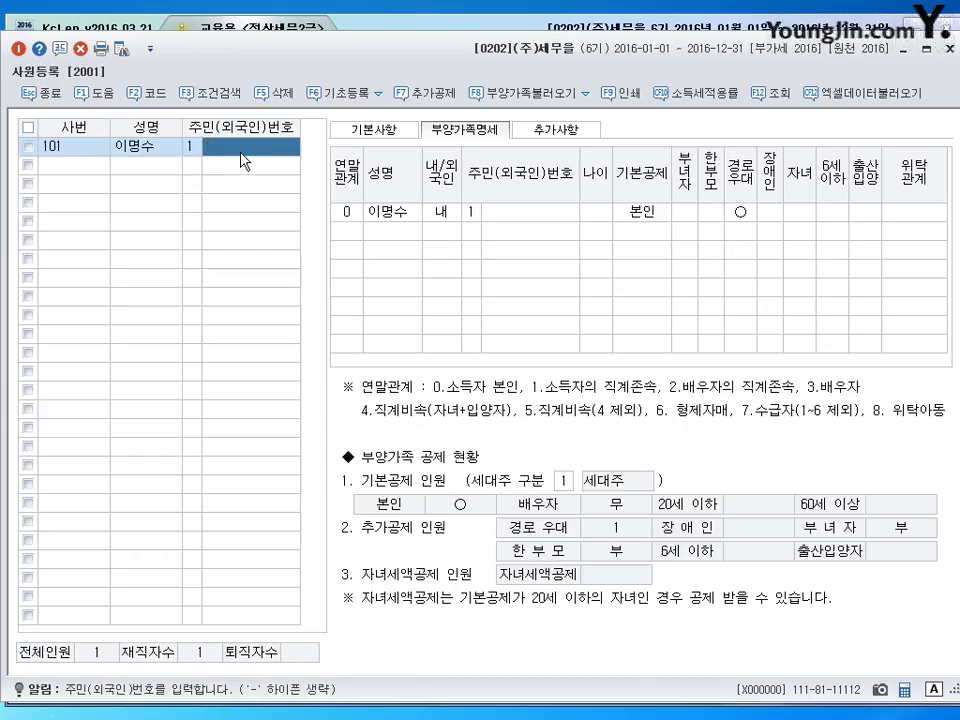
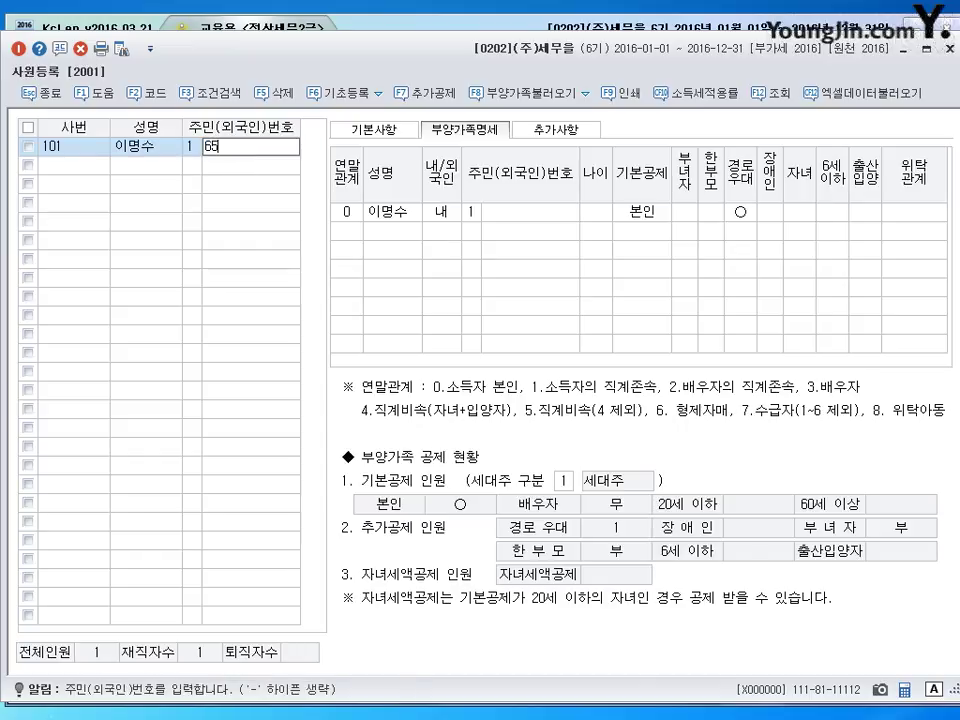
pyautogui.press('Return')
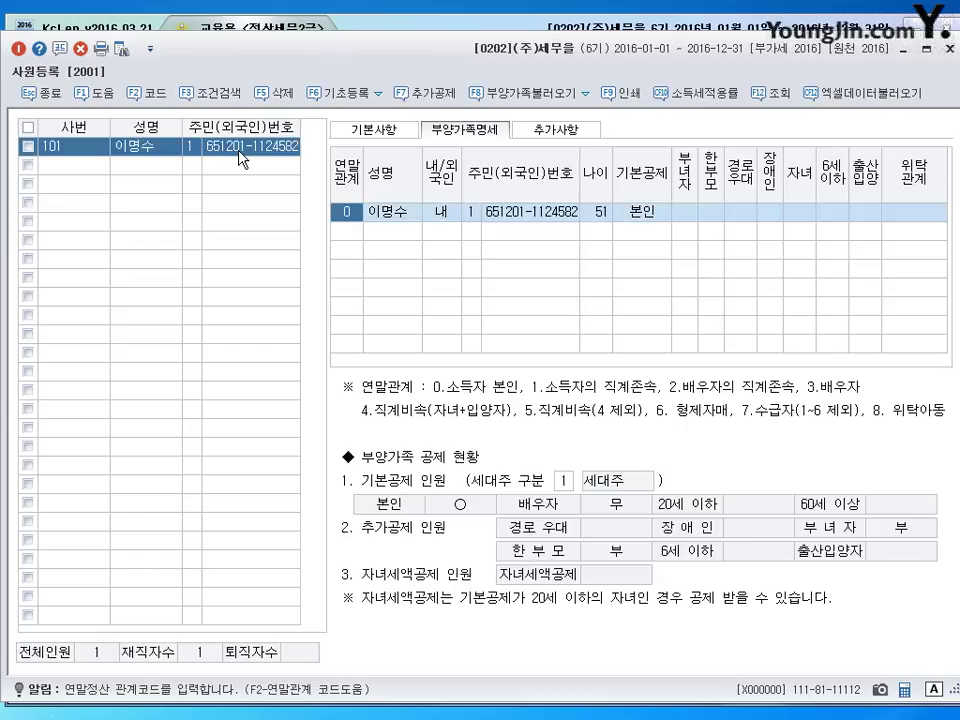
pyautogui.click(368, 131)
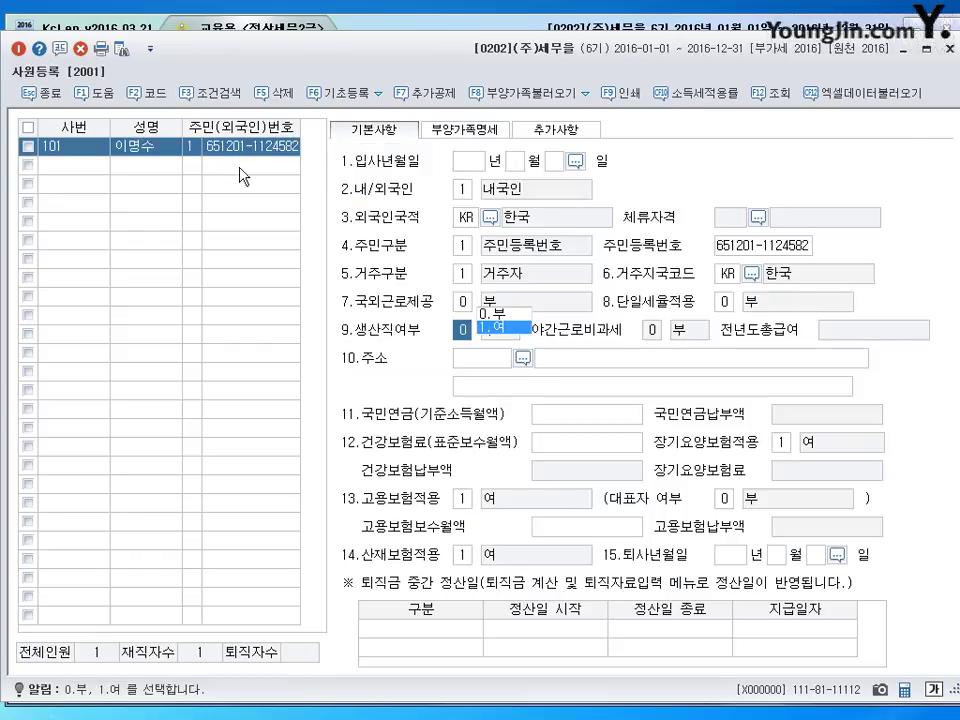
# - Keep the dependents row as 세대주 and return to employee 101's basic details
pyautogui.click(778, 250)
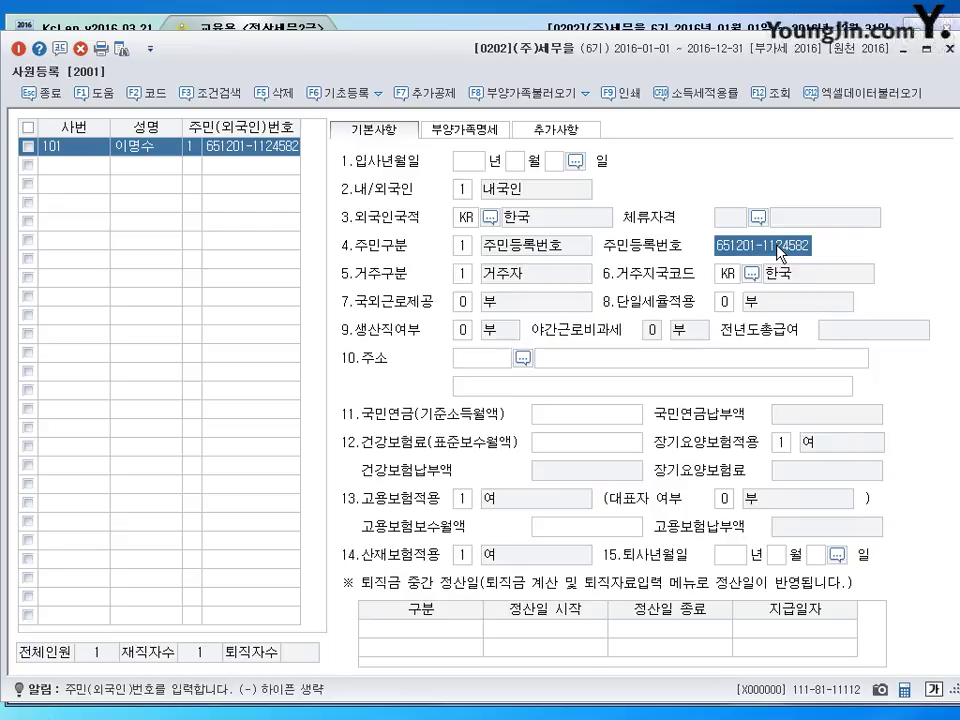
pyautogui.click(466, 130)
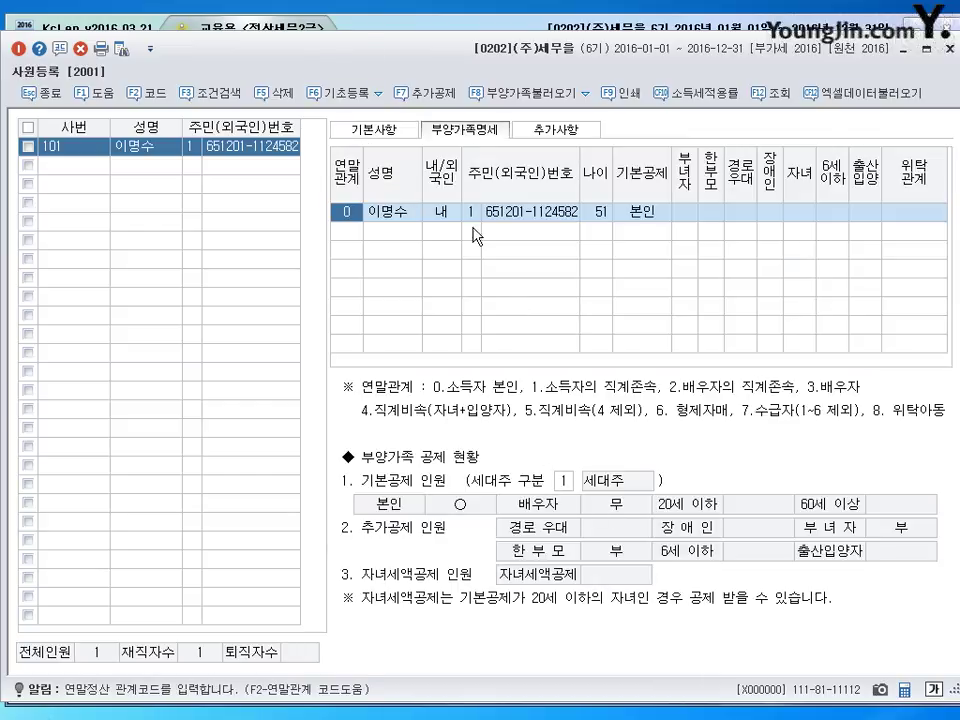
pyautogui.click(558, 483)
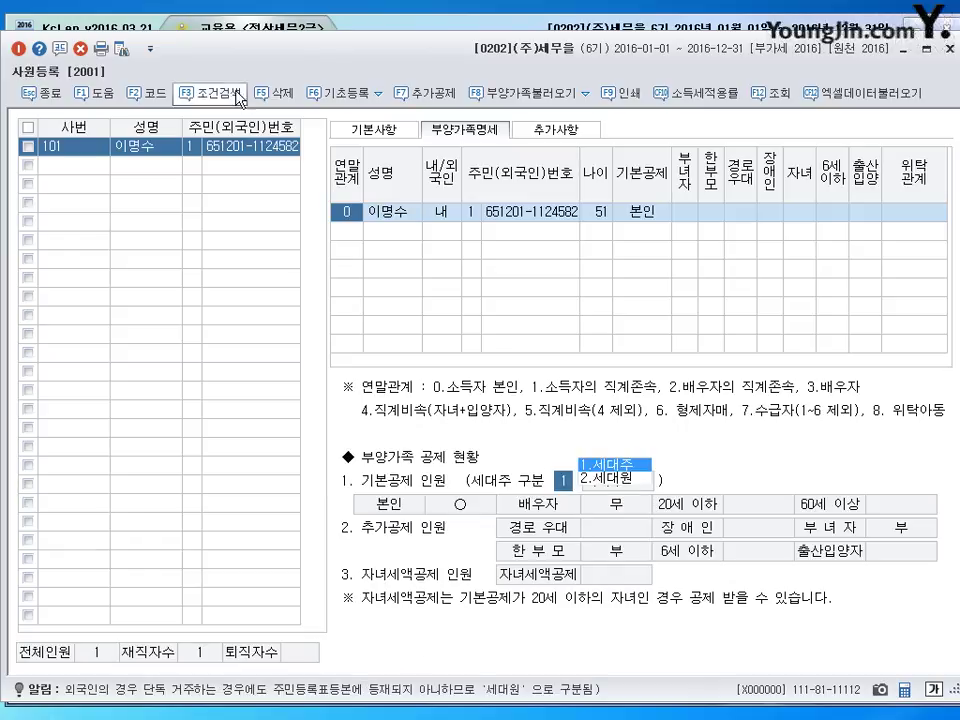
pyautogui.click(390, 135)
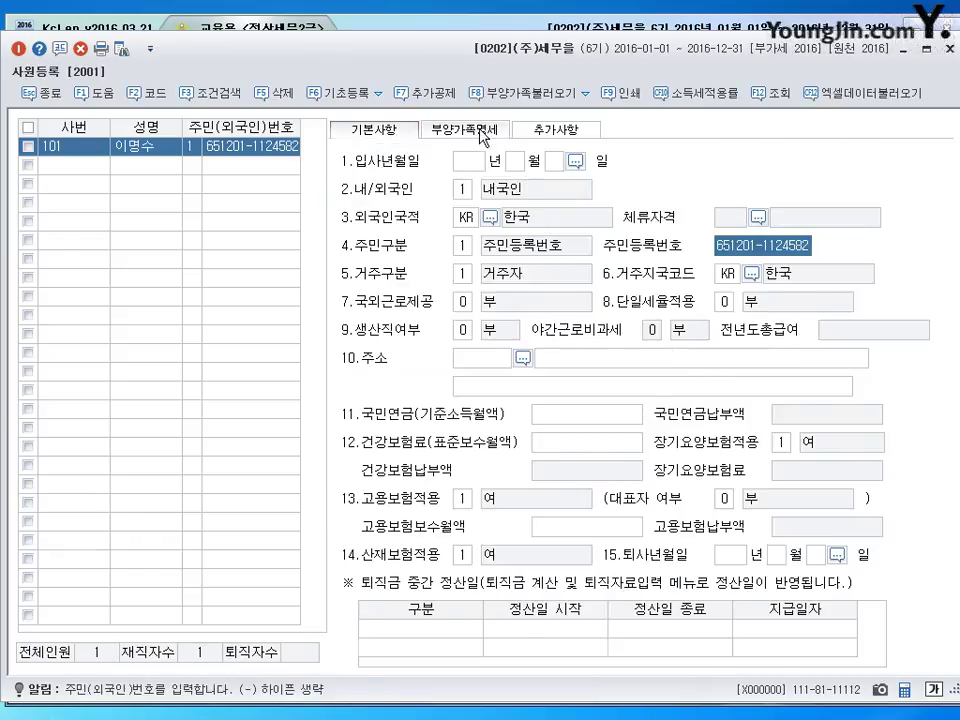
pyautogui.click(477, 131)
pyautogui.click(394, 134)
# - Enter hire date 2011-01-01, keep 1 내국인, and show the dependents details
pyautogui.click(460, 163)
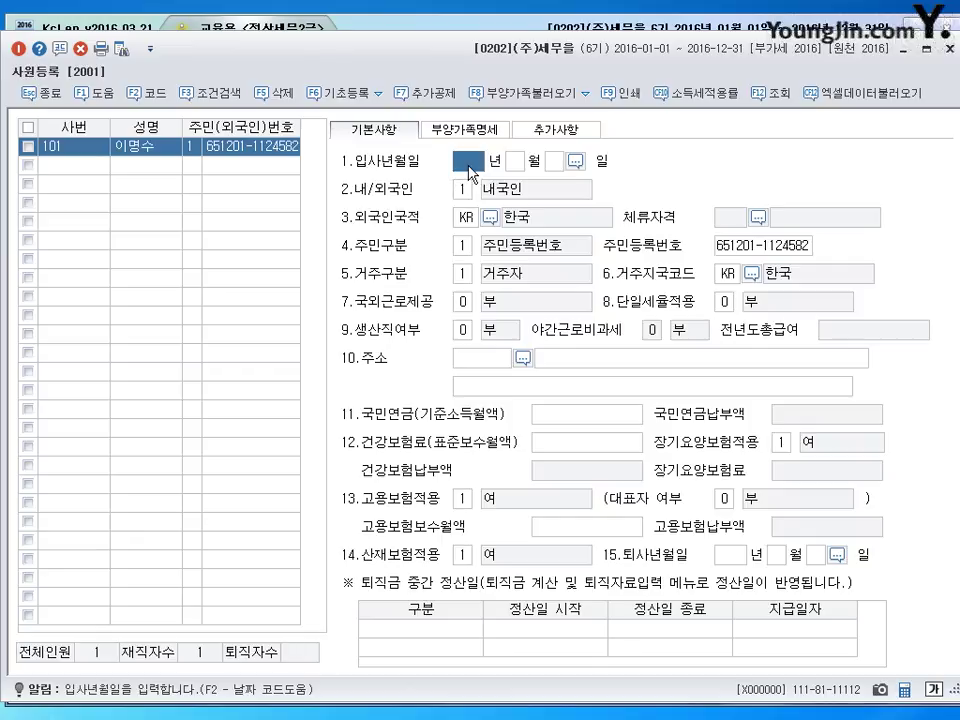
pyautogui.write('2011')
pyautogui.write('1')
pyautogui.press('Return')
pyautogui.write('1')
pyautogui.press('Return')
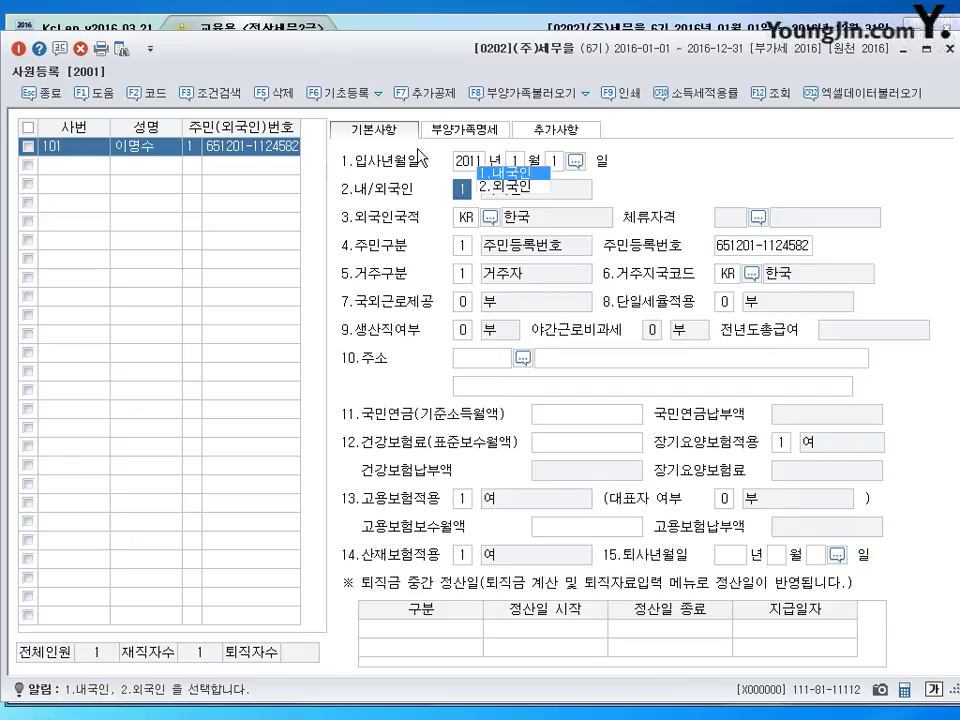
pyautogui.press('Return')
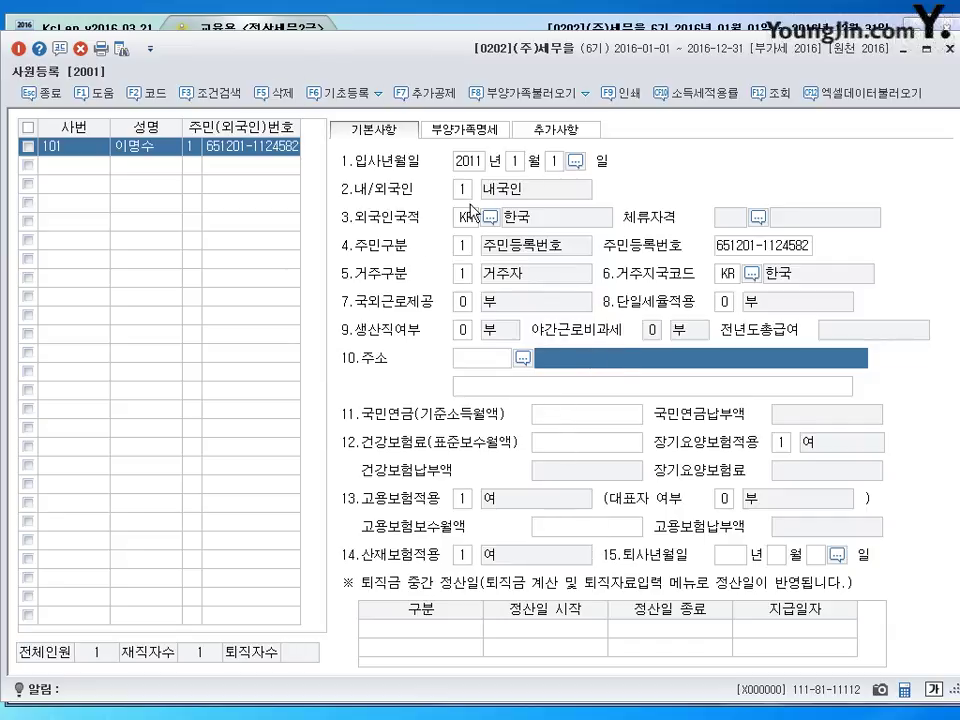
pyautogui.click(462, 138)
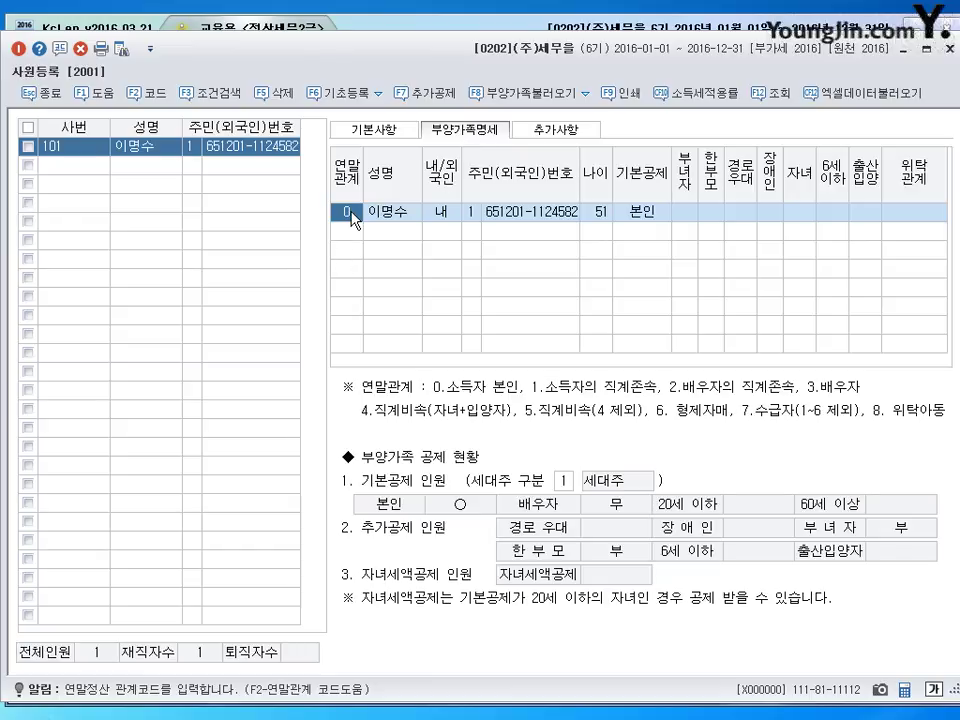
pyautogui.click(387, 134)
pyautogui.click(462, 140)
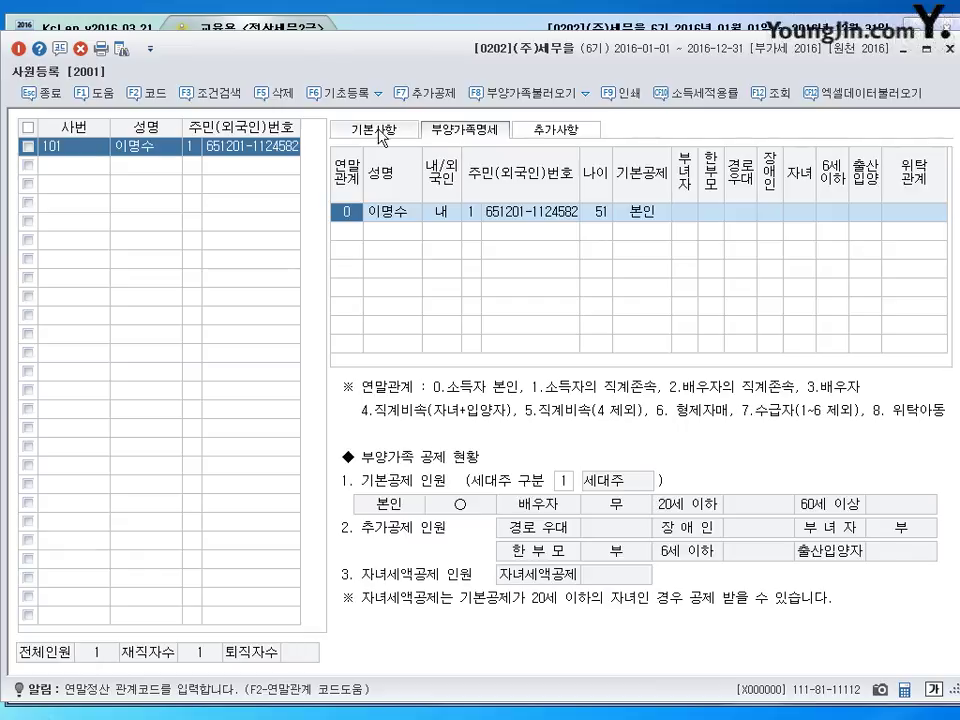
pyautogui.click(387, 134)
pyautogui.click(462, 140)
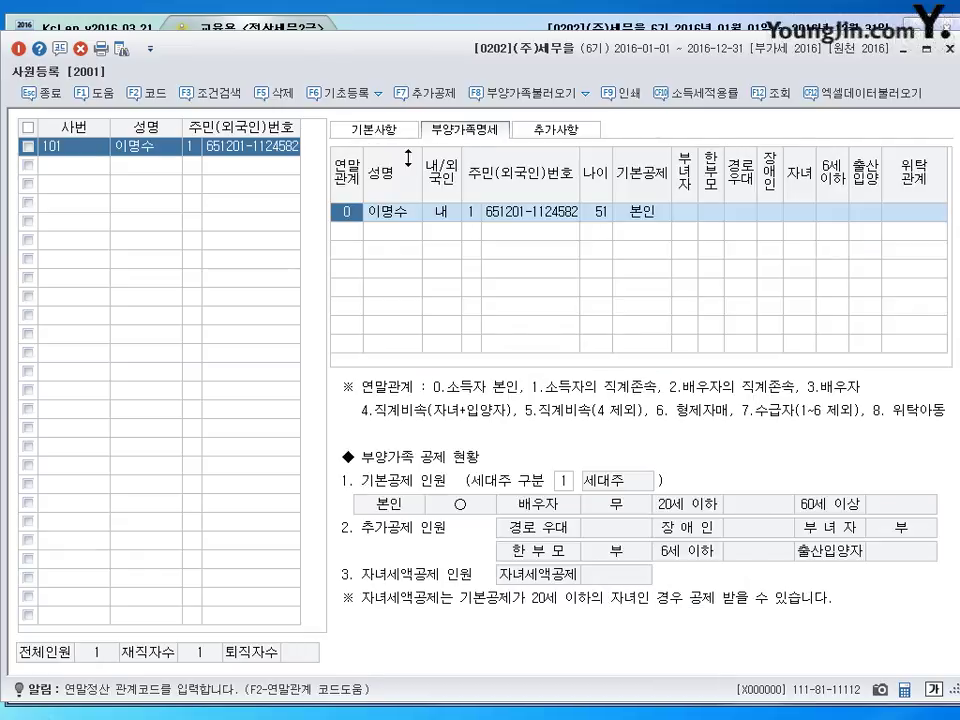
pyautogui.click(381, 140)
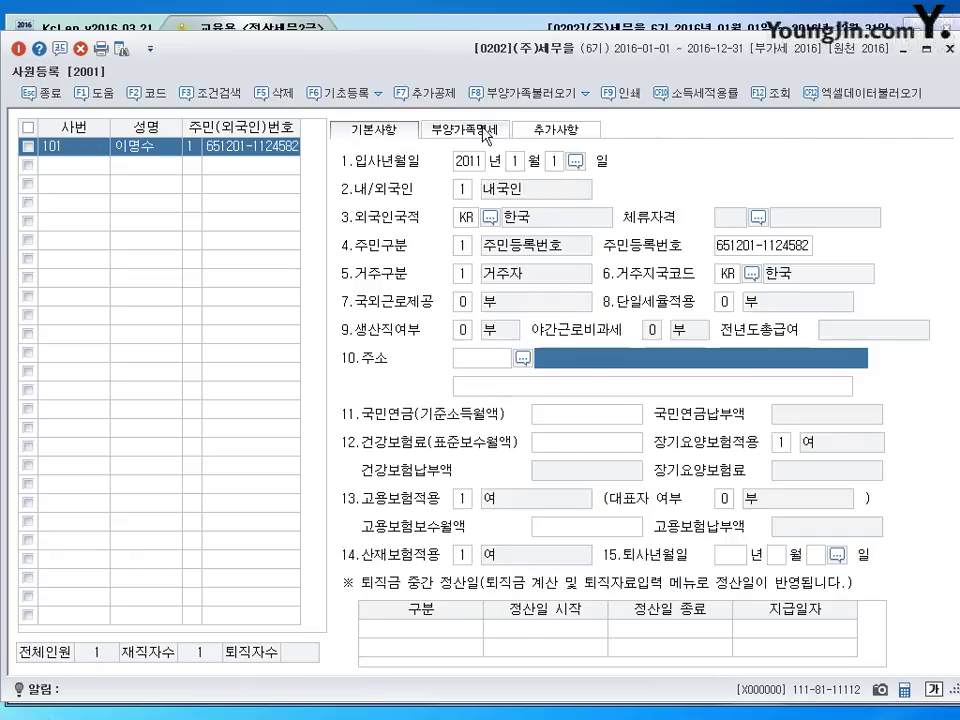
pyautogui.click(479, 135)
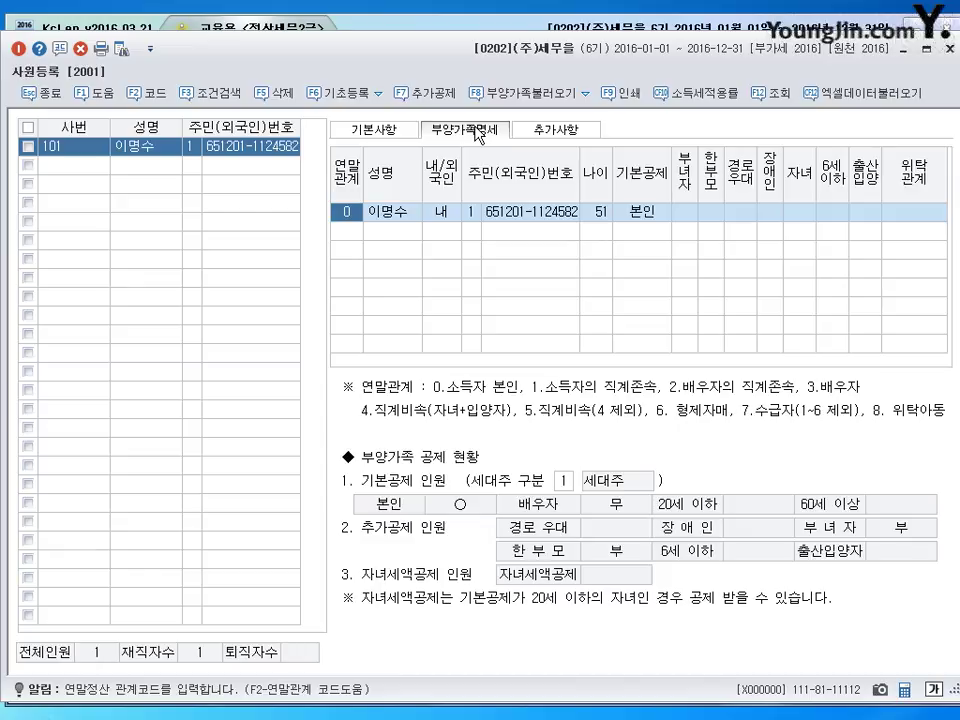
pyautogui.click(378, 131)
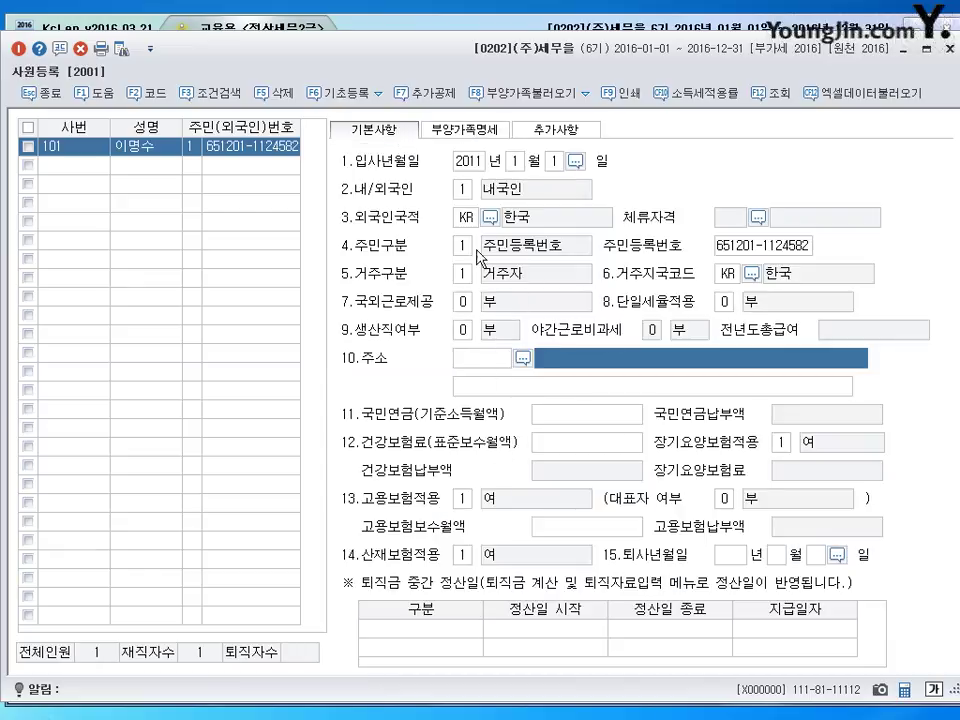
pyautogui.click(459, 127)
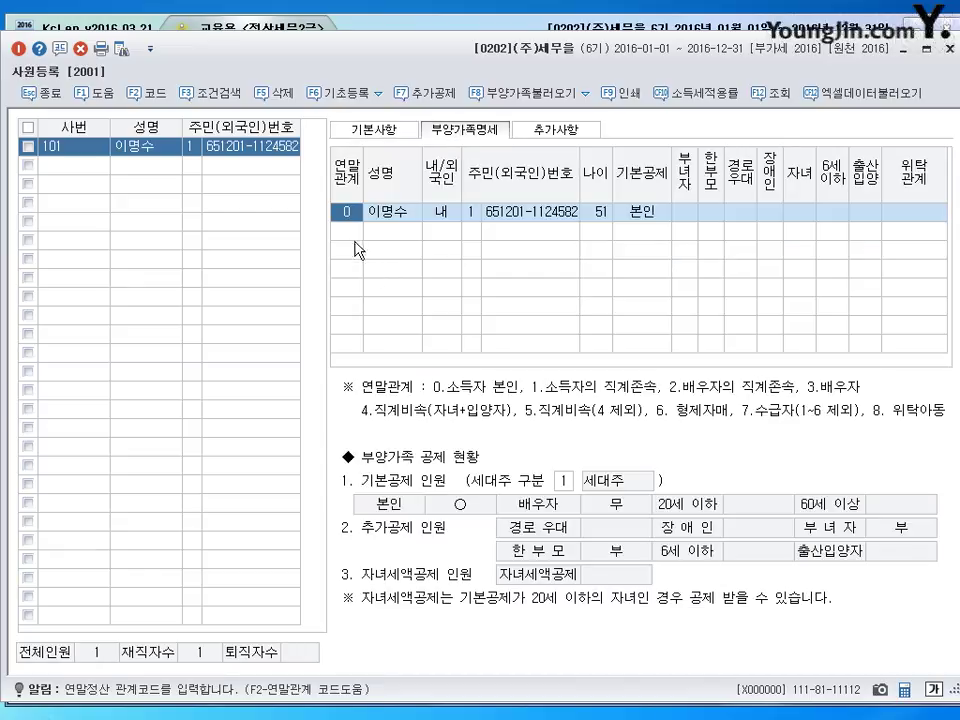
pyautogui.click(350, 238)
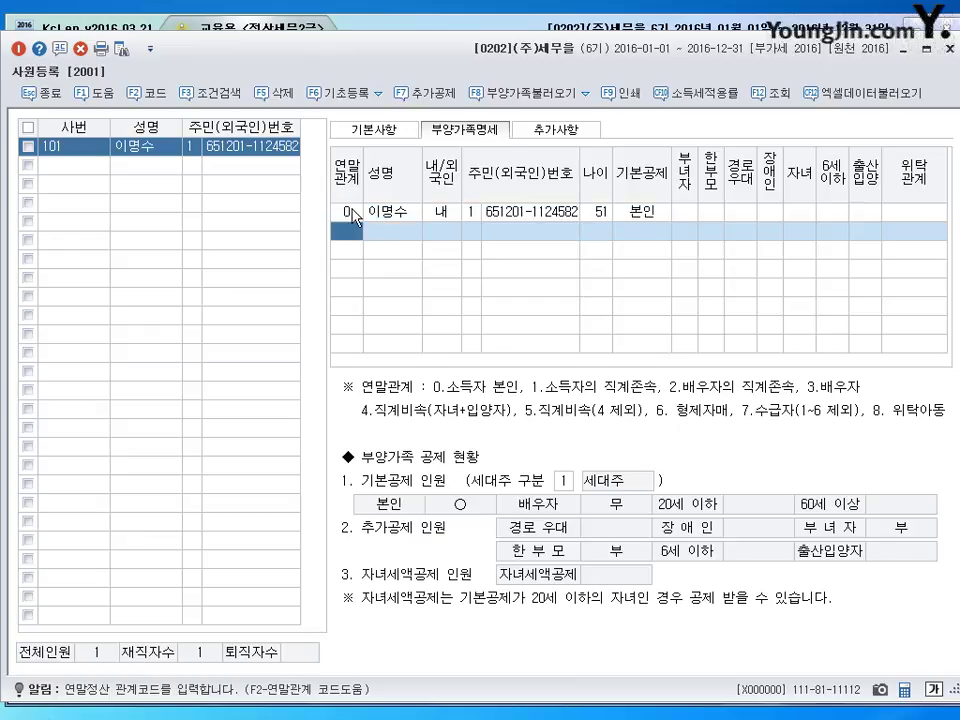
pyautogui.click(347, 213)
pyautogui.click(645, 211)
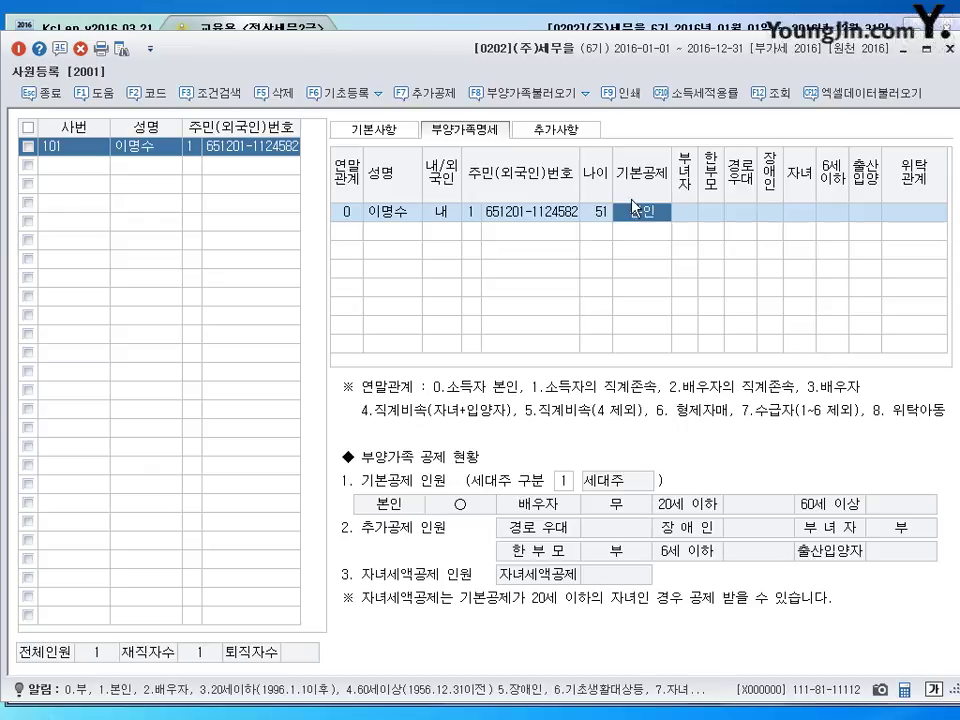
pyautogui.click(694, 212)
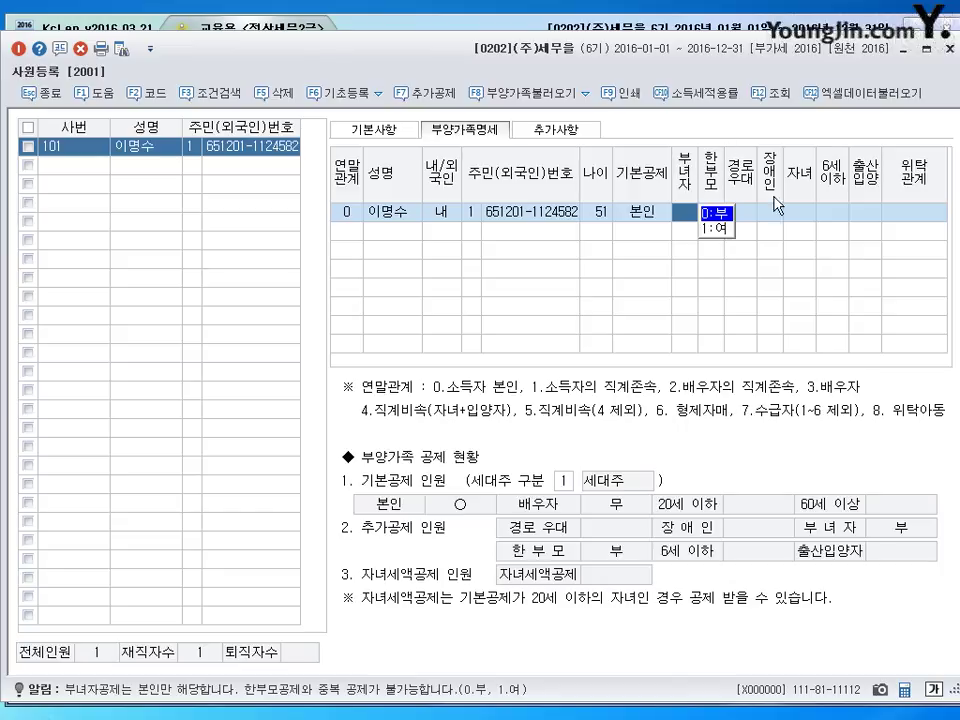
pyautogui.click(369, 234)
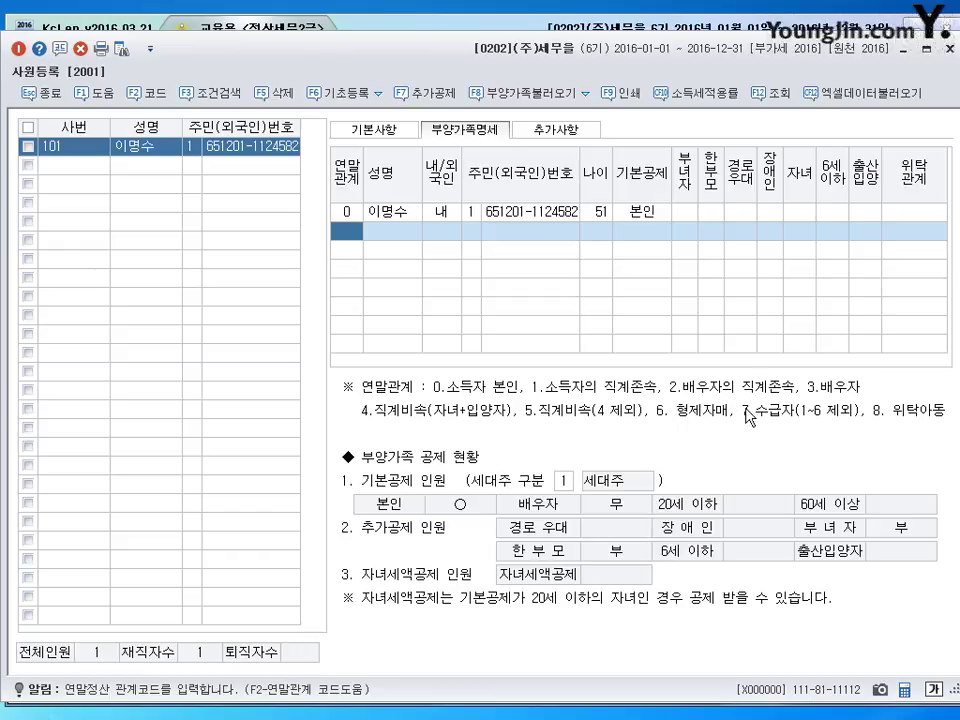
# - Add a relation-2 dependent with name, 내국인, ID type 1 and resident number (age 71)
pyautogui.write('2')
pyautogui.press('Return')
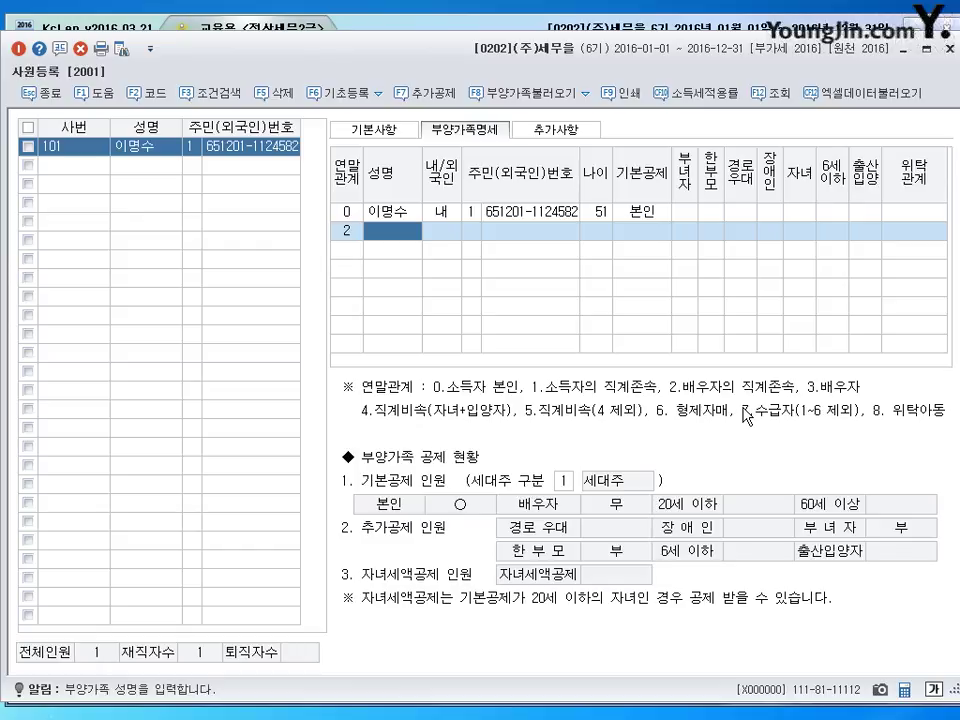
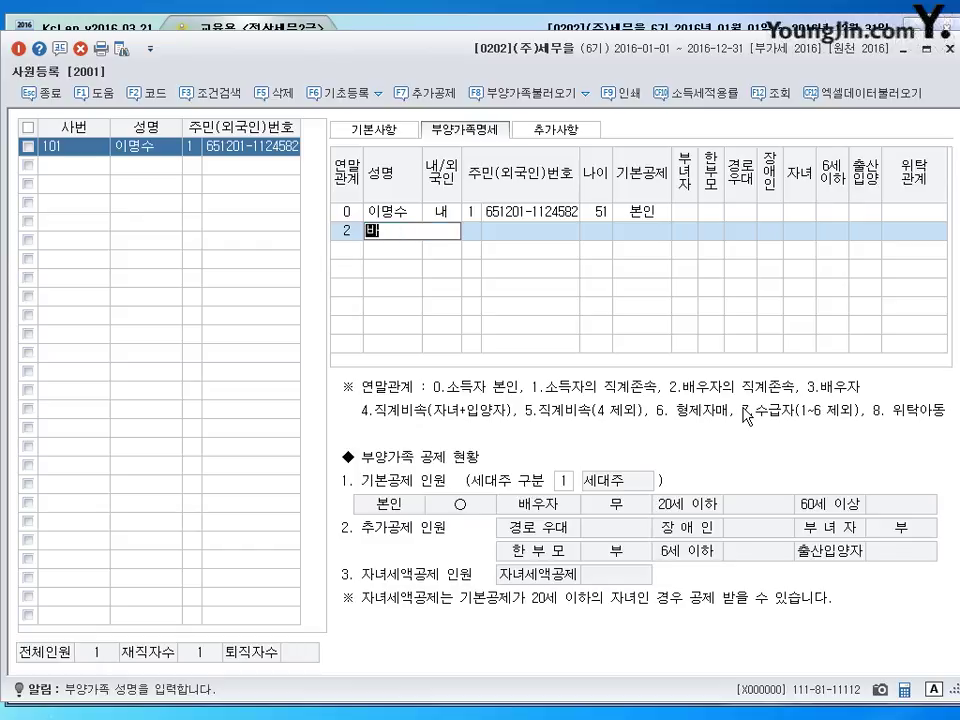
pyautogui.press('Return')
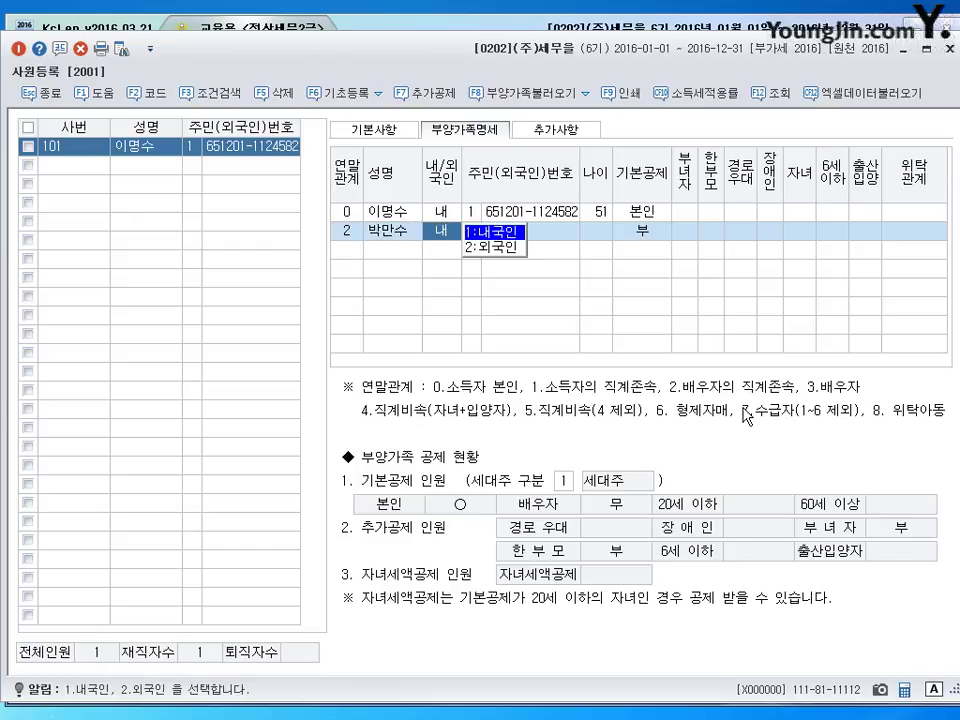
pyautogui.click(347, 231)
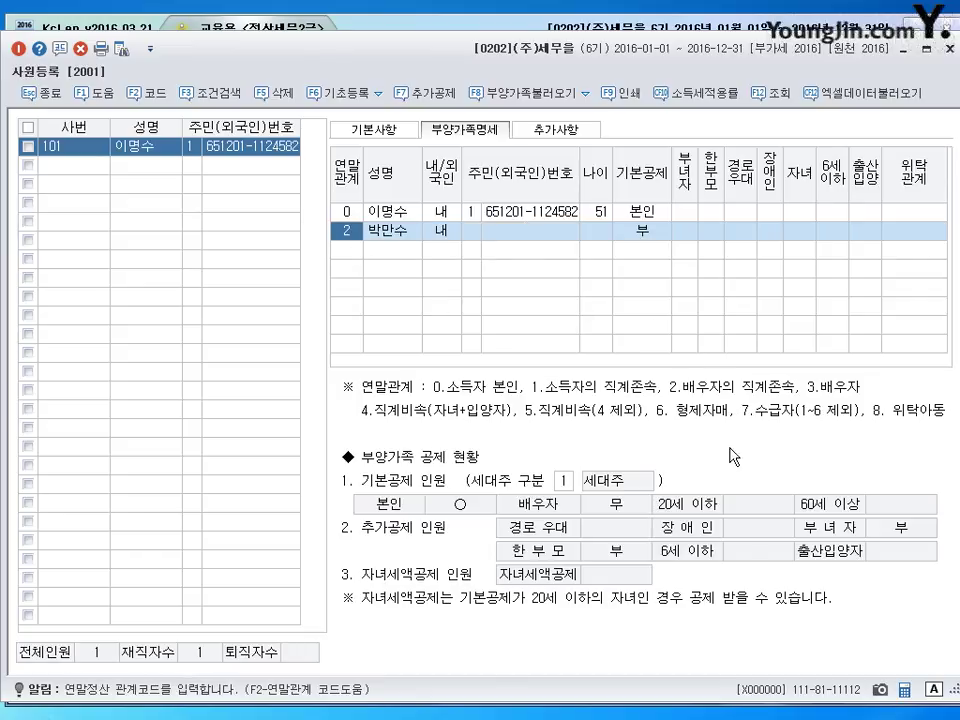
pyautogui.click(475, 233)
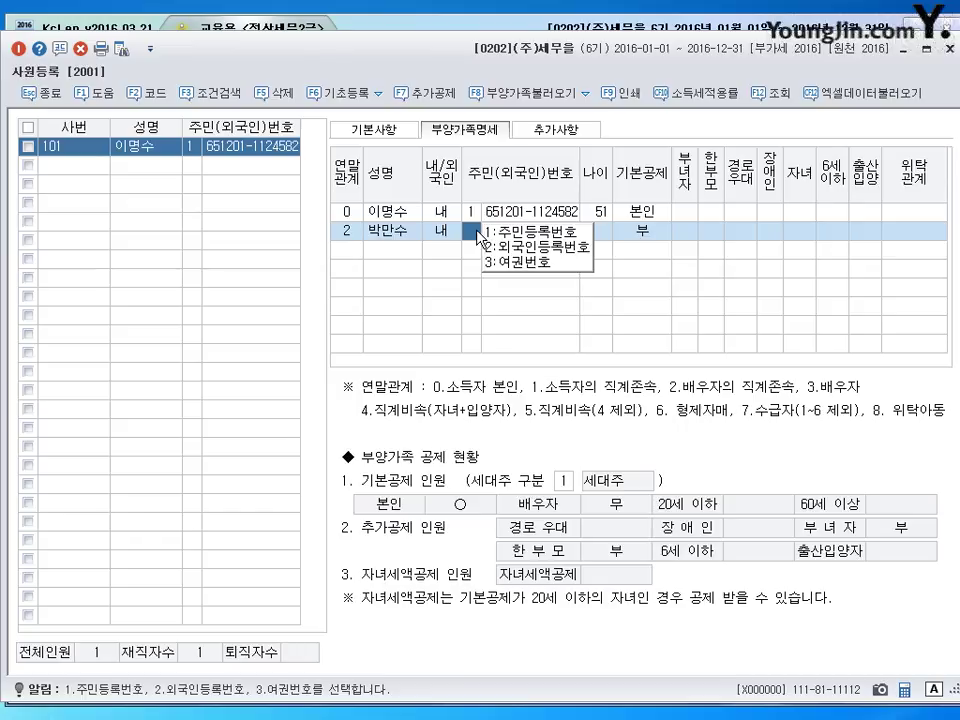
pyautogui.click(513, 233)
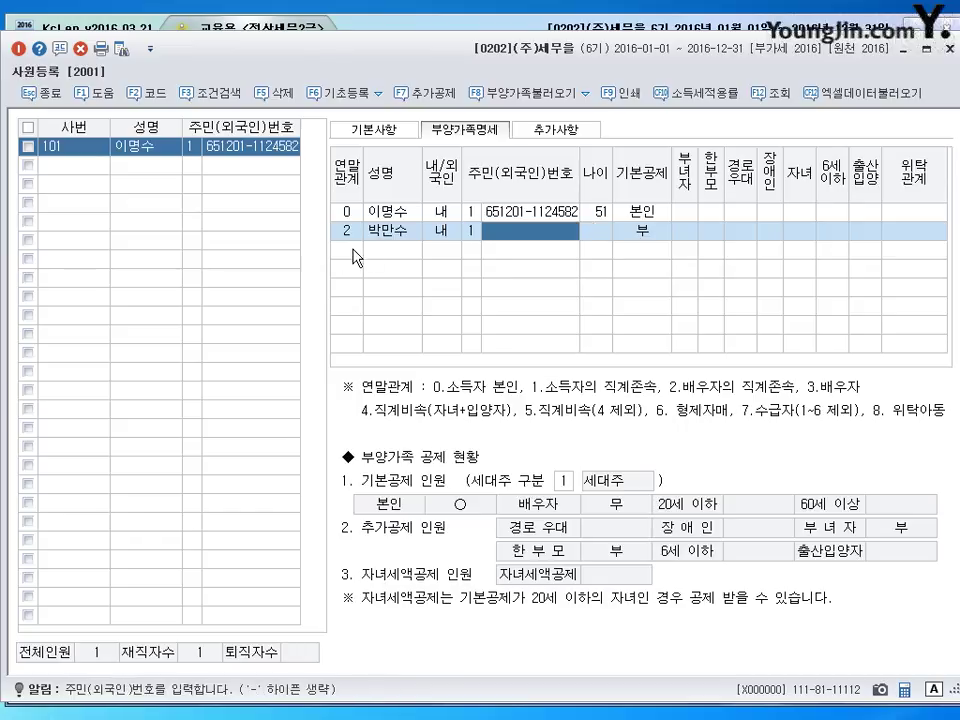
pyautogui.click(229, 152)
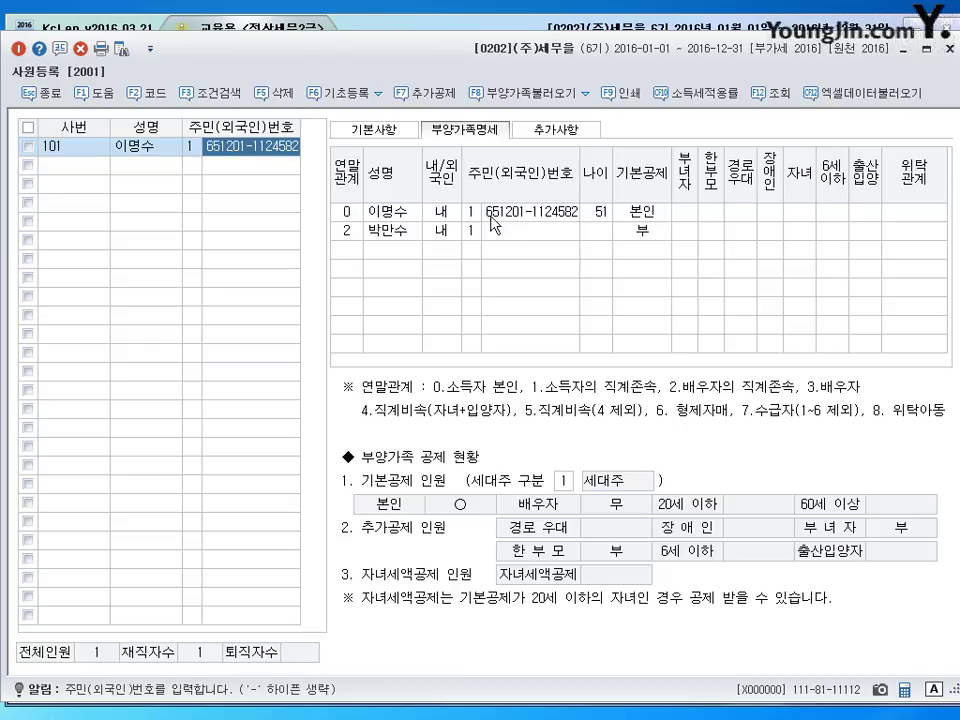
pyautogui.click(507, 243)
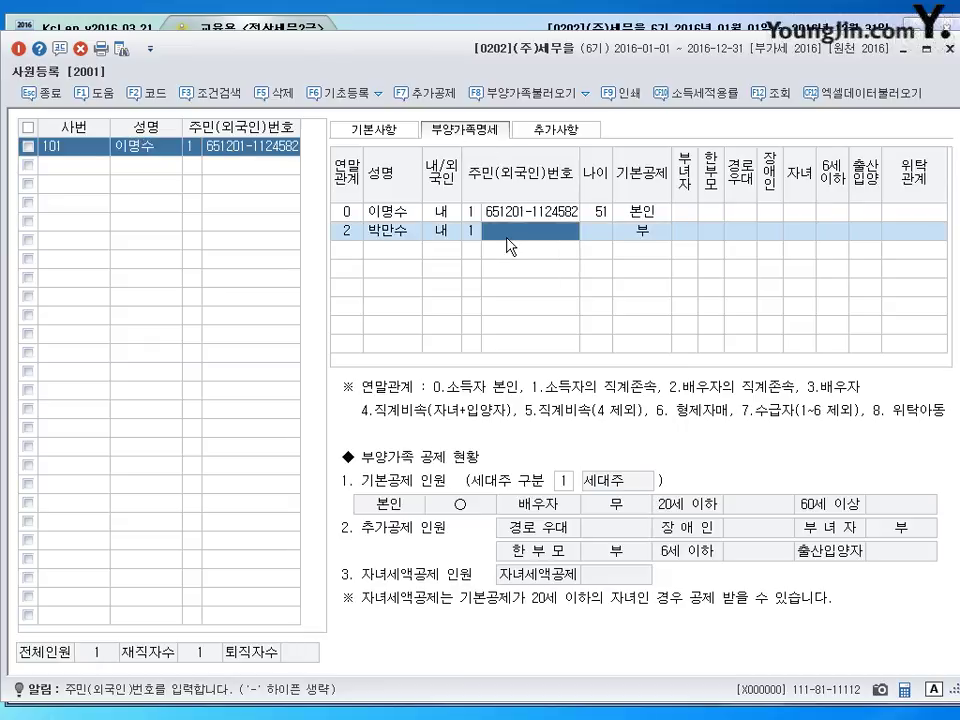
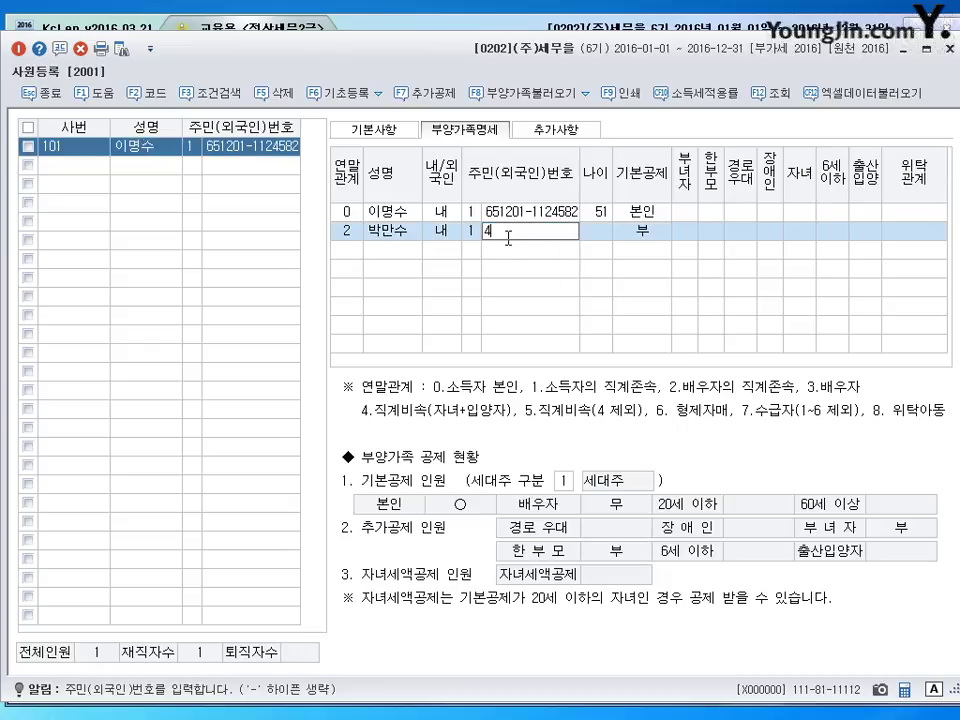
pyautogui.press('Return')
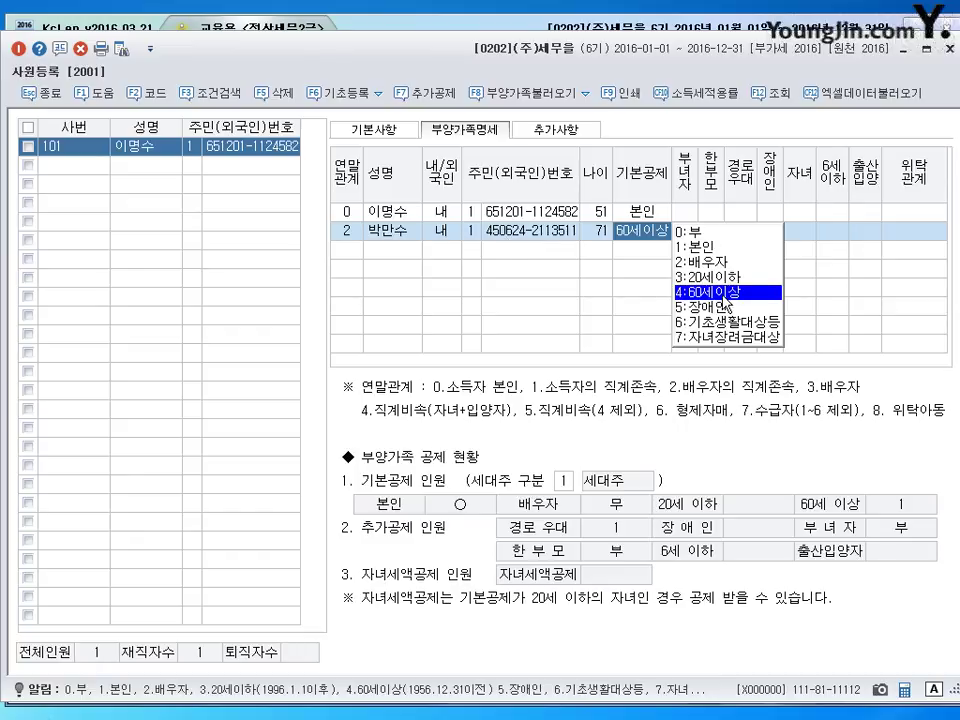
# - Accept the 60세이상 basic deduction and mark 경로우대 for this dependent
pyautogui.click(725, 293)
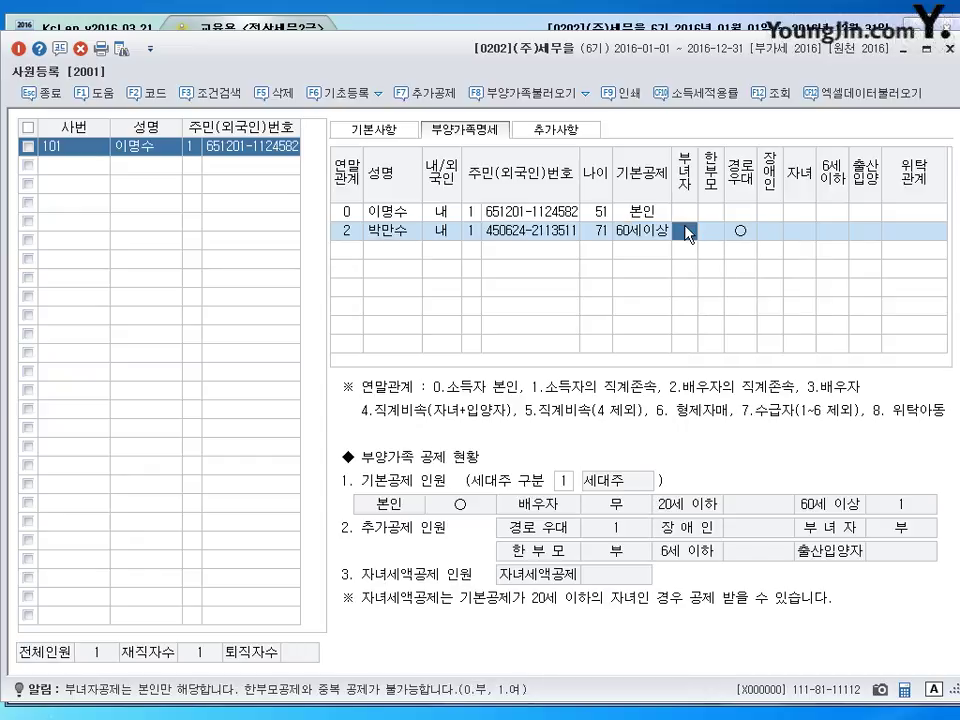
pyautogui.click(740, 232)
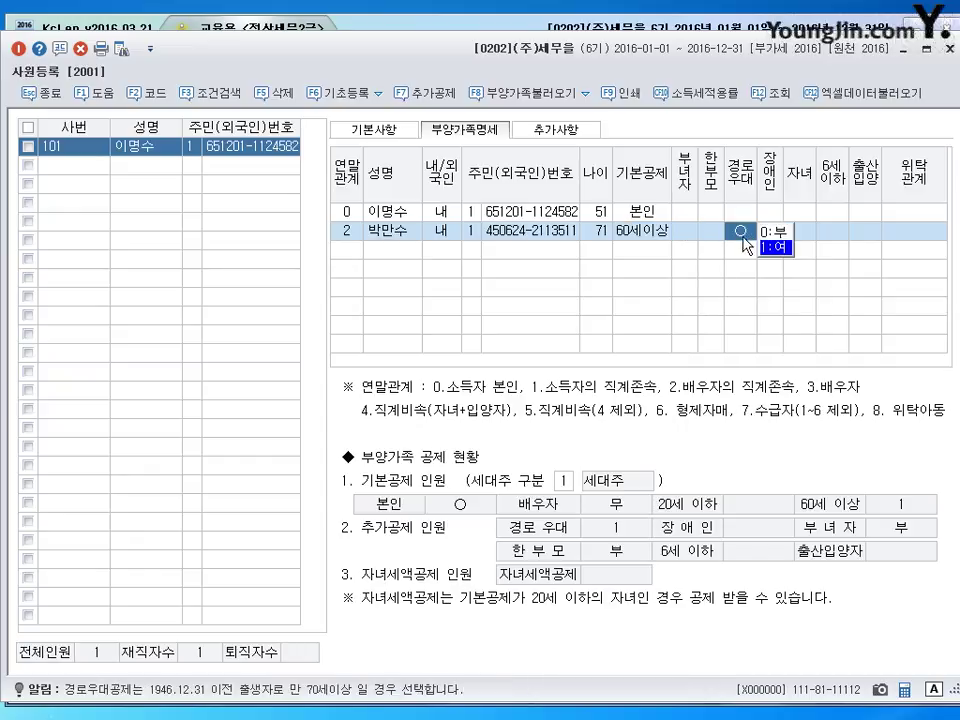
pyautogui.click(905, 241)
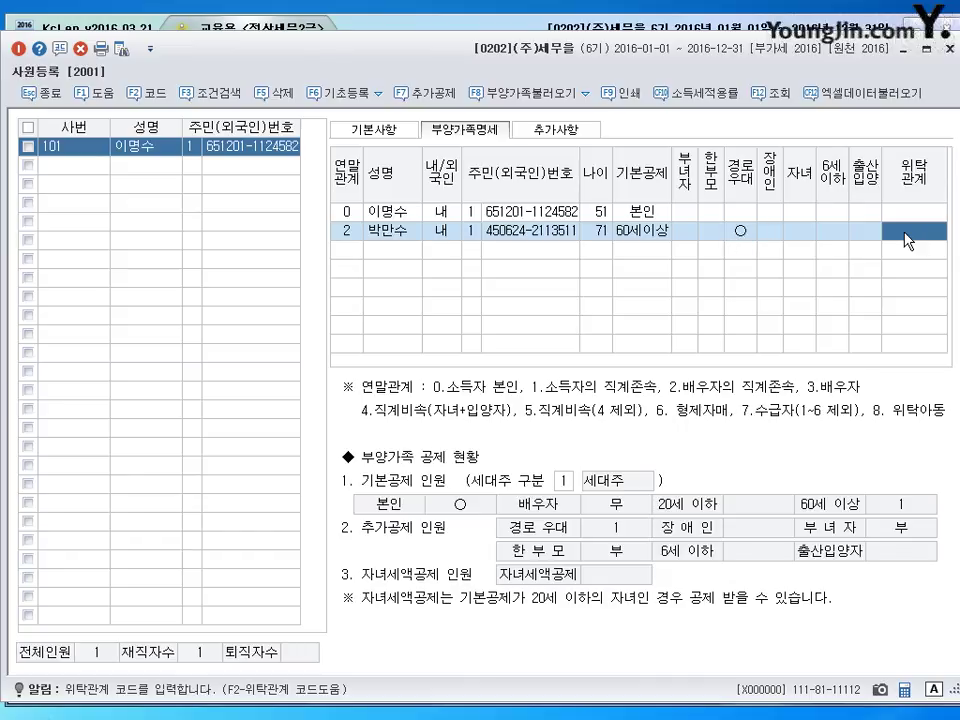
# - Look up 장모 in the F2 code help and set it as the 위탁관계
pyautogui.press('F2')
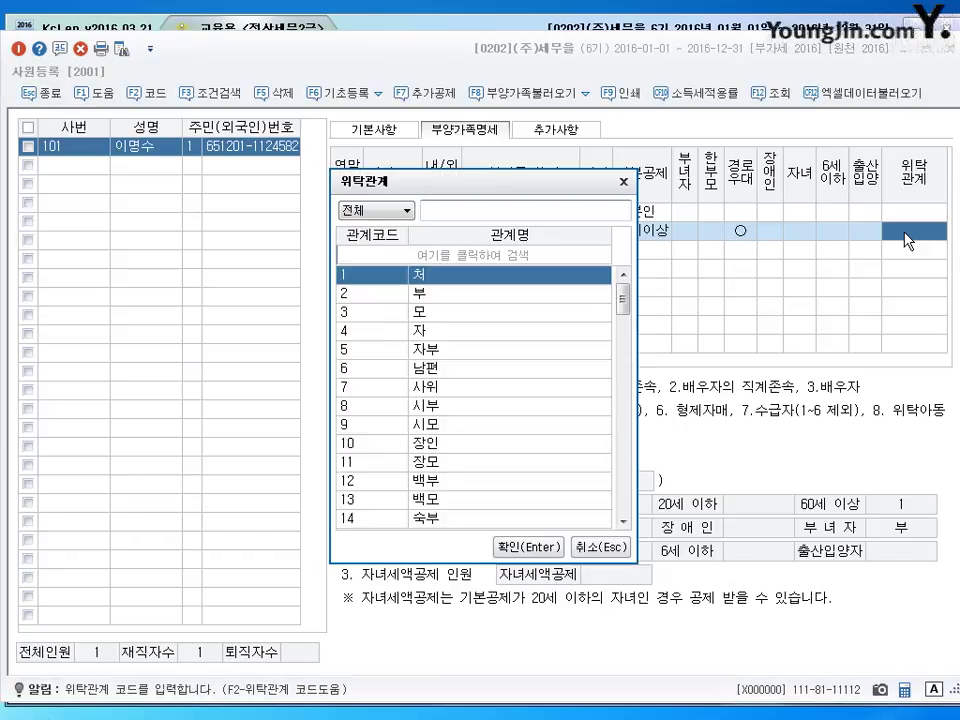
pyautogui.write('자ㅇ모')
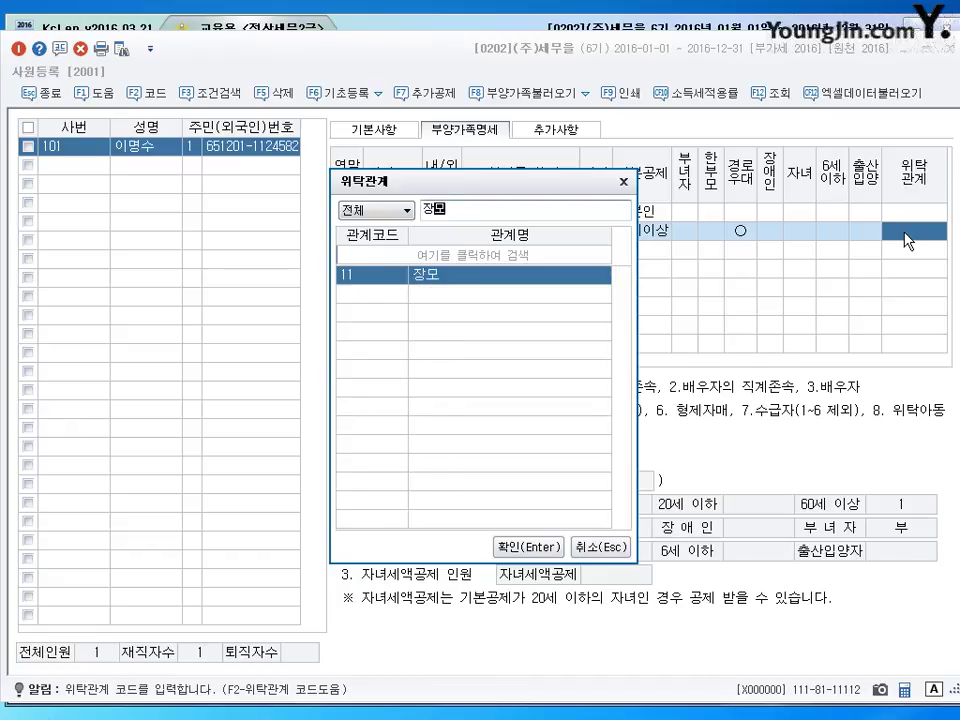
pyautogui.press('Return')
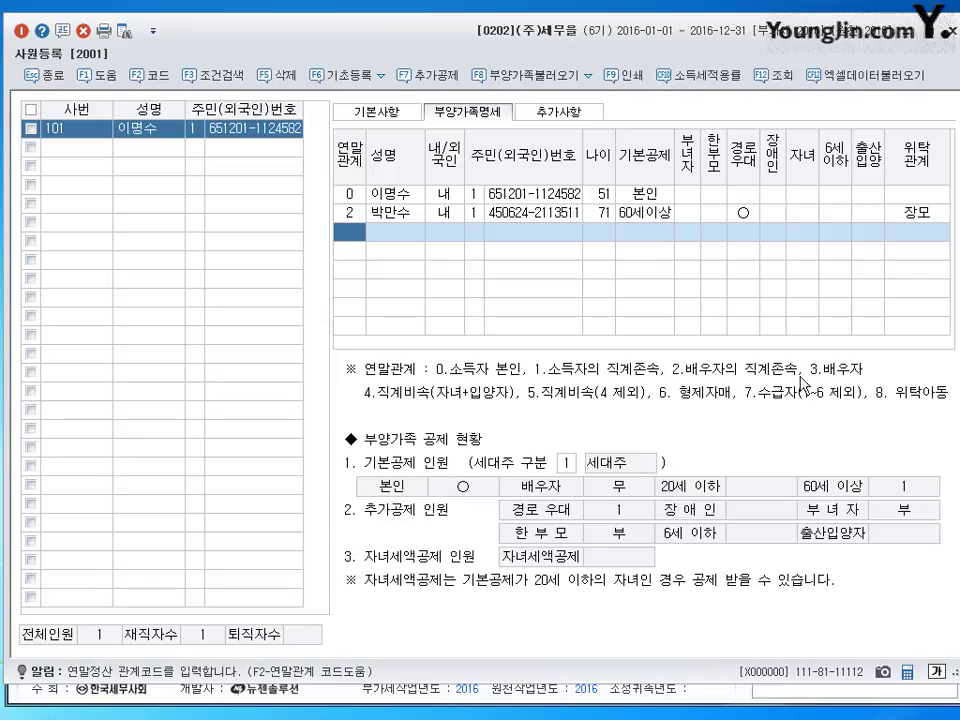
# - Add the spouse as a relation-3 domestic dependent with her resident number and the 배우자 basic deduction
pyautogui.write('3')
pyautogui.press('Return')
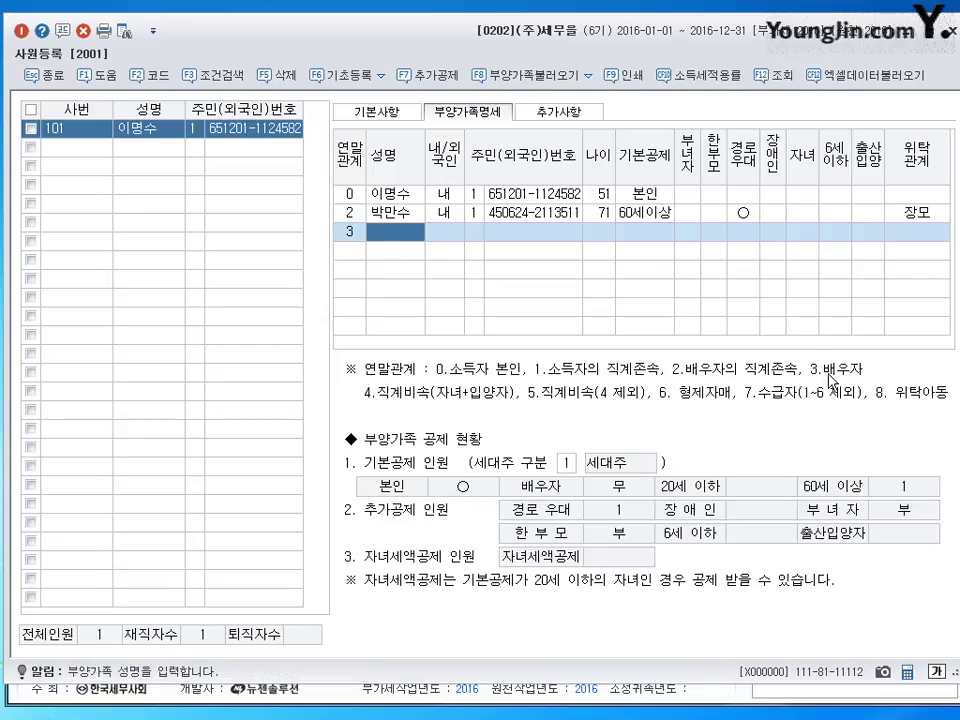
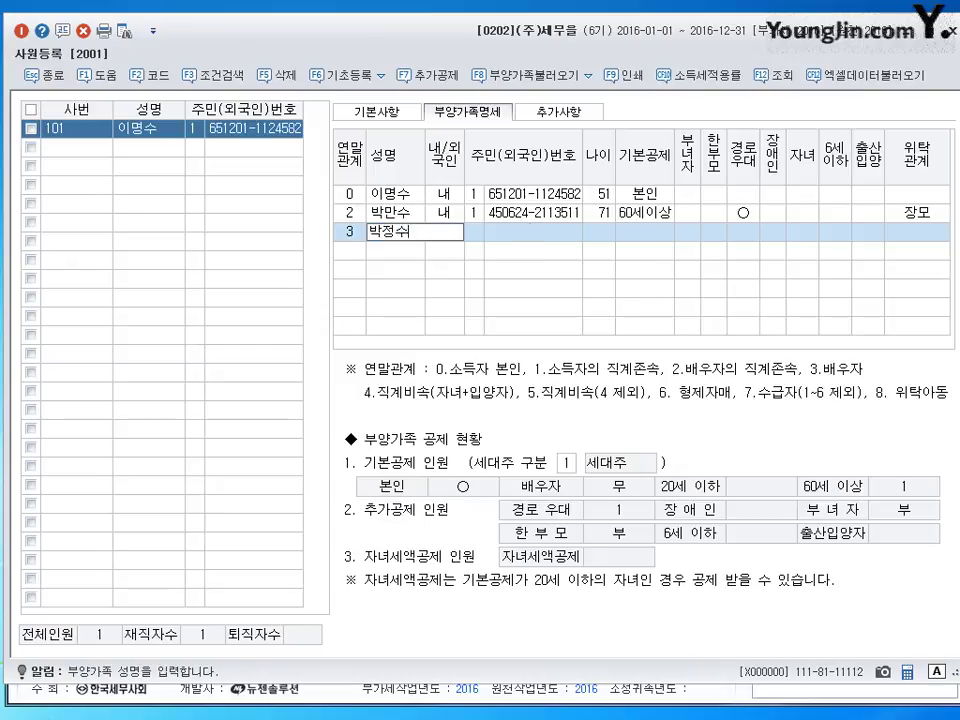
pyautogui.press('Return')
pyautogui.press('Return')
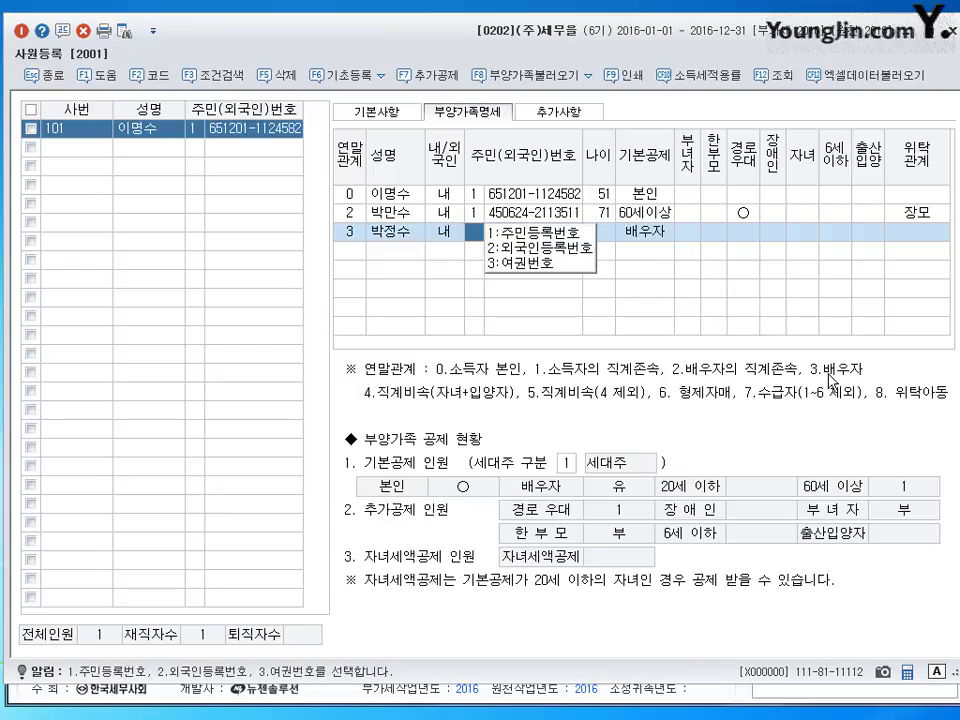
pyautogui.press('Return')
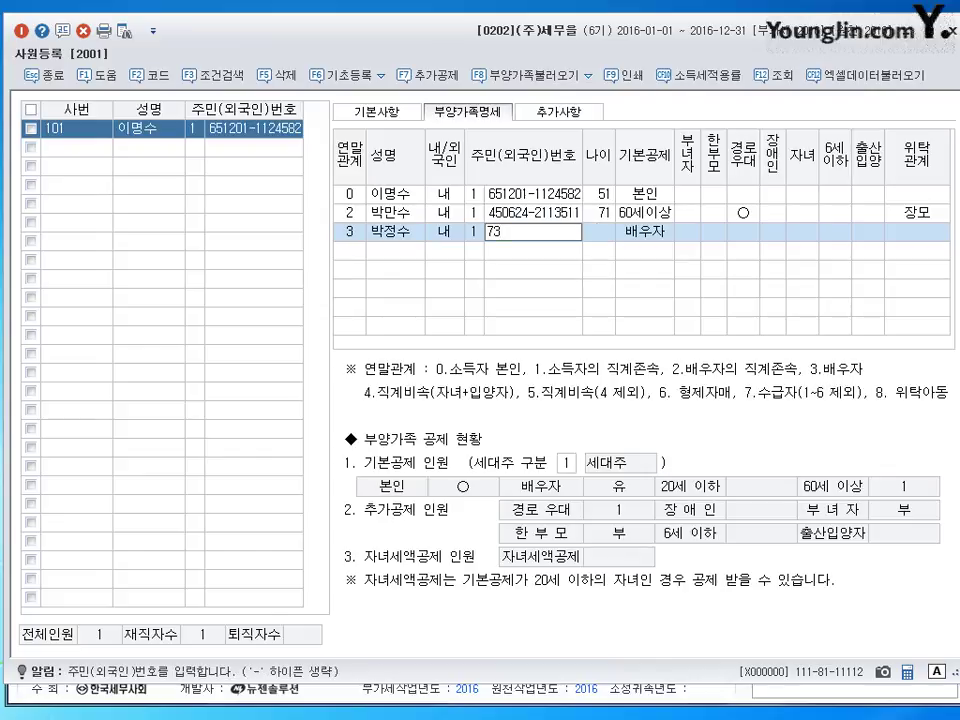
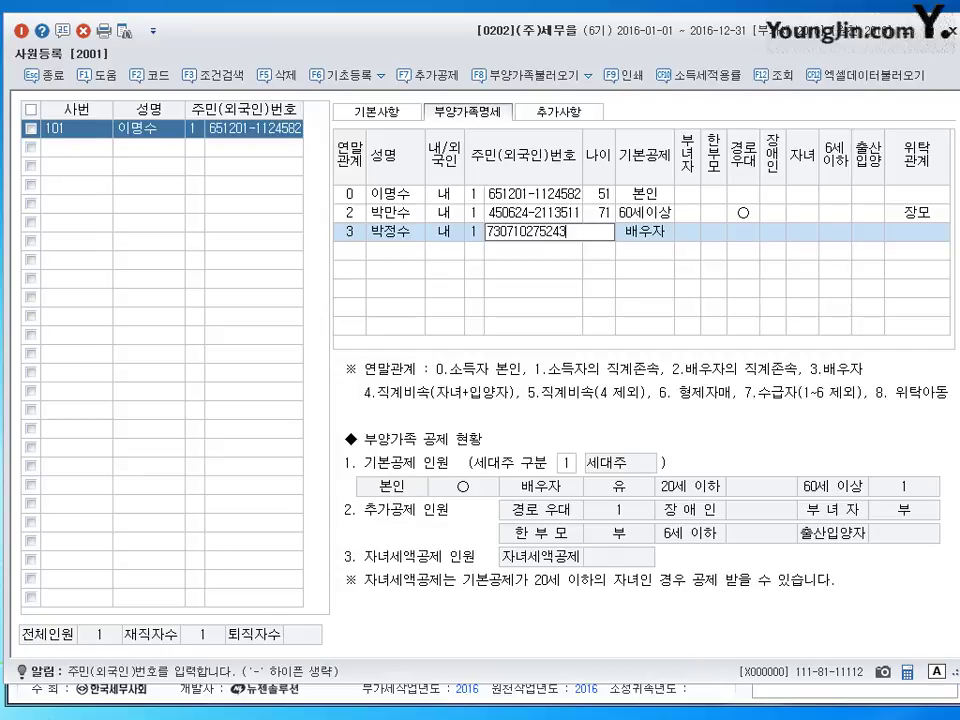
pyautogui.press('Return')
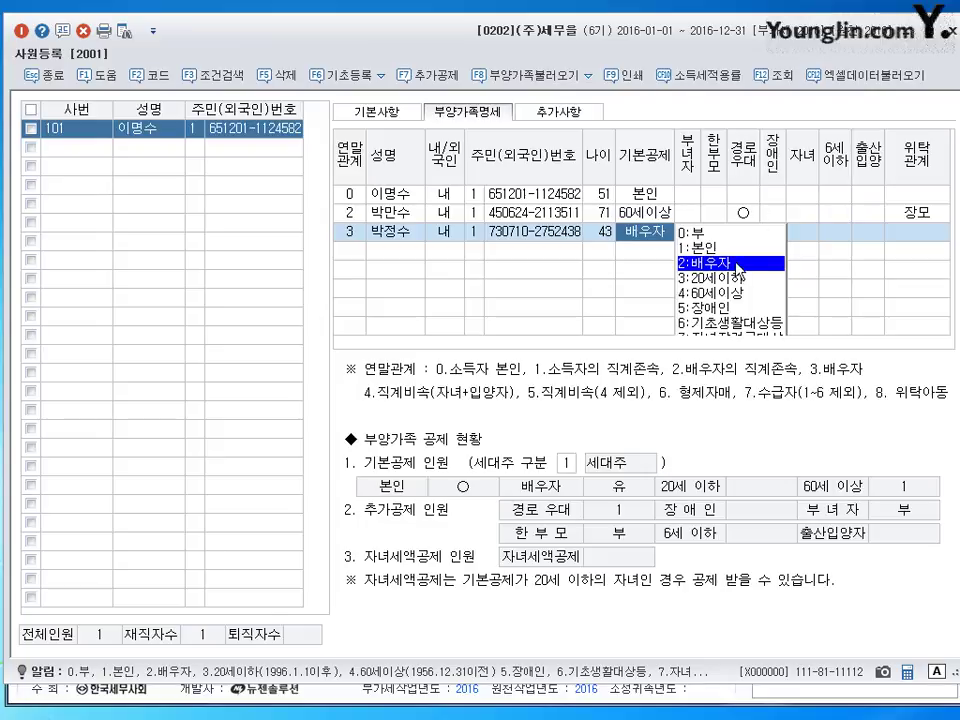
pyautogui.press('Return')
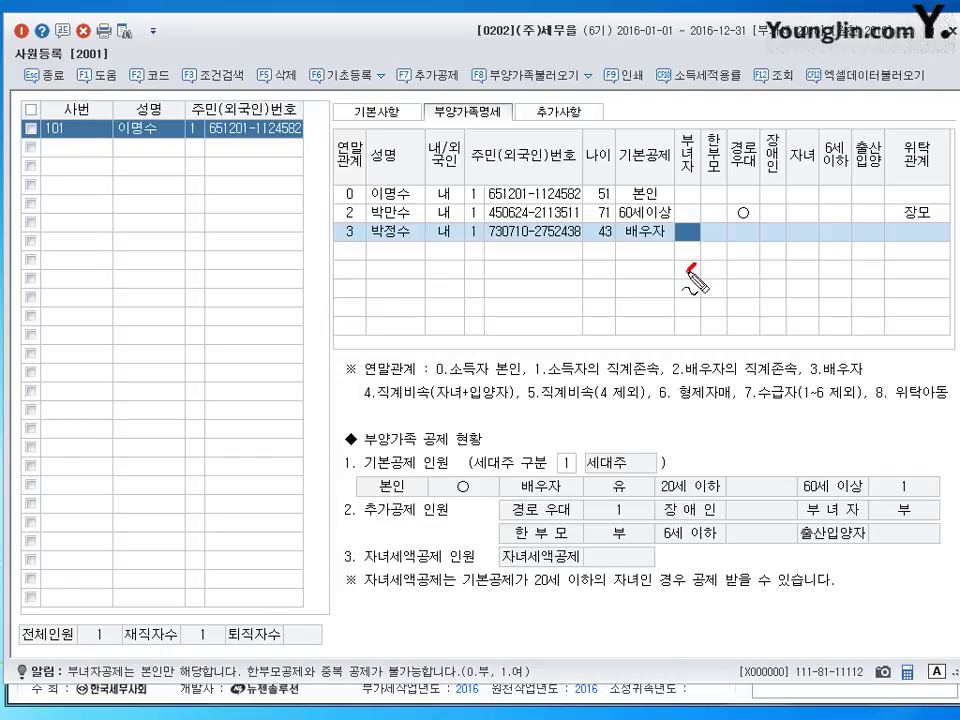
pyautogui.moveTo(690, 263)
pyautogui.mouseDown()
pyautogui.moveTo(700, 289)
pyautogui.moveTo(691, 294)
pyautogui.moveTo(739, 279)
pyautogui.moveTo(745, 320)
pyautogui.mouseUp()
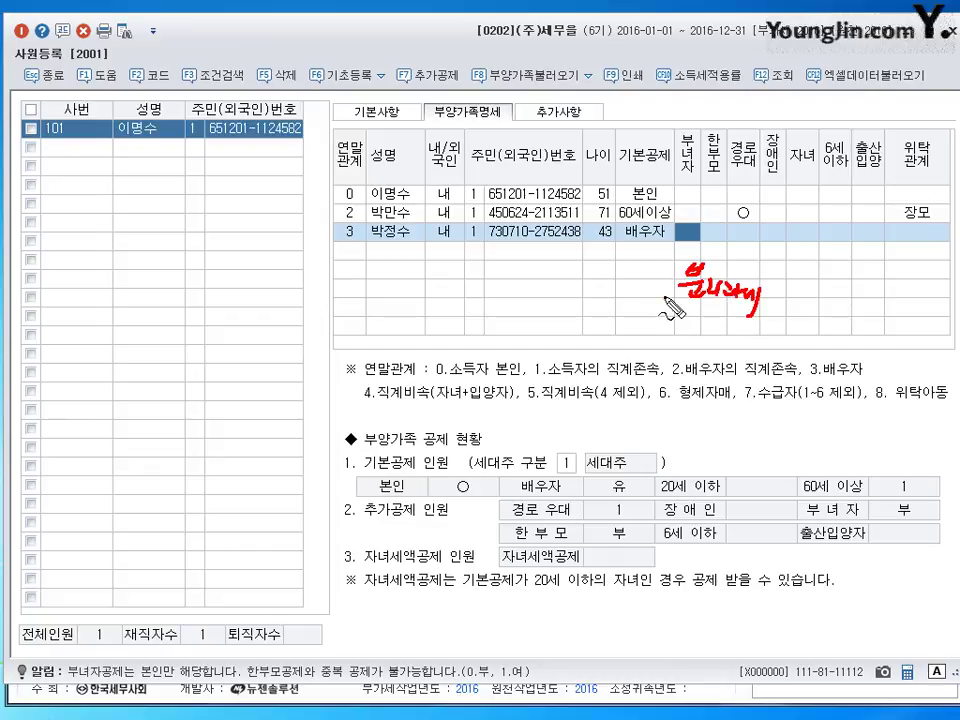
pyautogui.moveTo(666, 296); pyautogui.dragTo(762, 315)
pyautogui.moveTo(218, 294)
pyautogui.mouseDown()
pyautogui.moveTo(233, 315)
pyautogui.moveTo(288, 314)
pyautogui.moveTo(287, 328)
pyautogui.mouseUp()
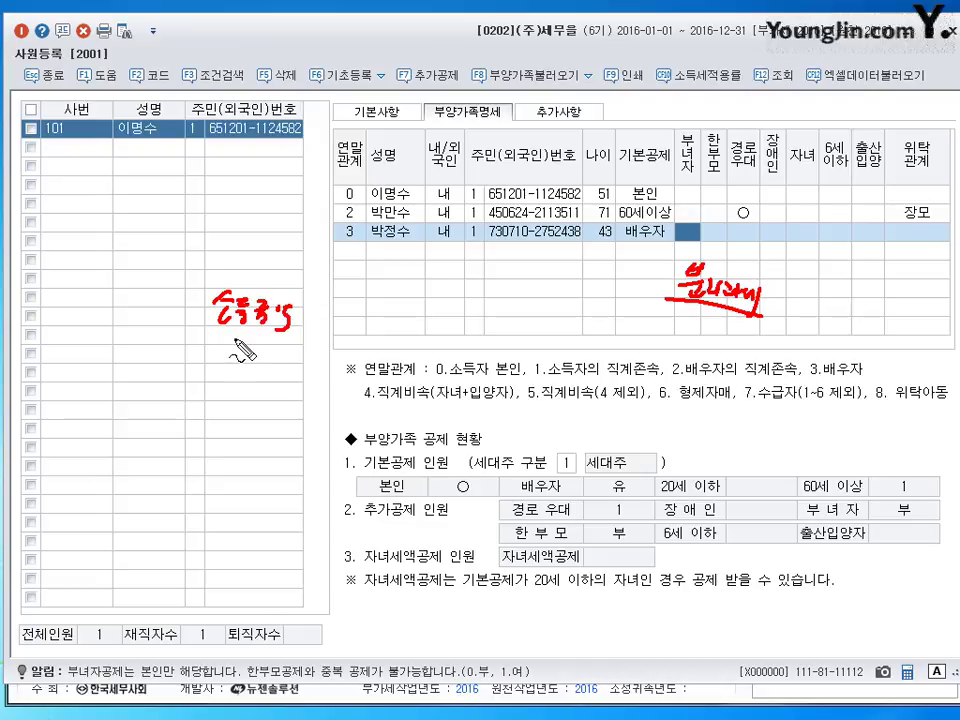
pyautogui.moveTo(214, 330); pyautogui.dragTo(432, 330)
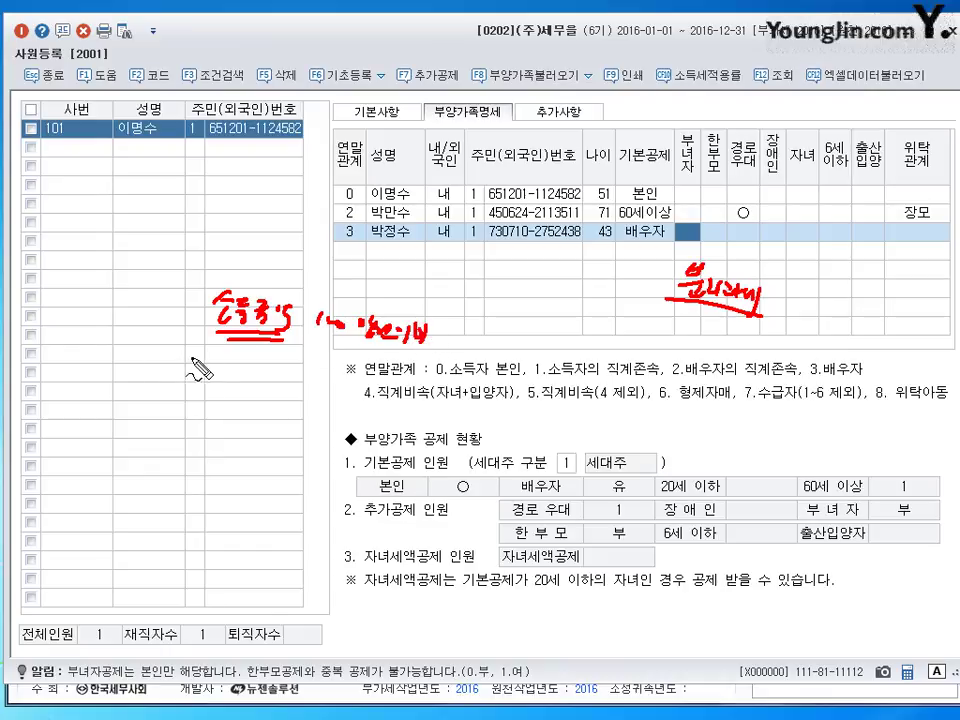
pyautogui.moveTo(204, 354)
pyautogui.mouseDown()
pyautogui.moveTo(214, 384)
pyautogui.moveTo(234, 396)
pyautogui.moveTo(272, 390)
pyautogui.moveTo(410, 412)
pyautogui.mouseUp()
pyautogui.moveTo(294, 416)
pyautogui.mouseDown()
pyautogui.moveTo(292, 436)
pyautogui.moveTo(384, 432)
pyautogui.moveTo(405, 445)
pyautogui.moveTo(494, 431)
pyautogui.moveTo(505, 448)
pyautogui.moveTo(566, 462)
pyautogui.mouseUp()
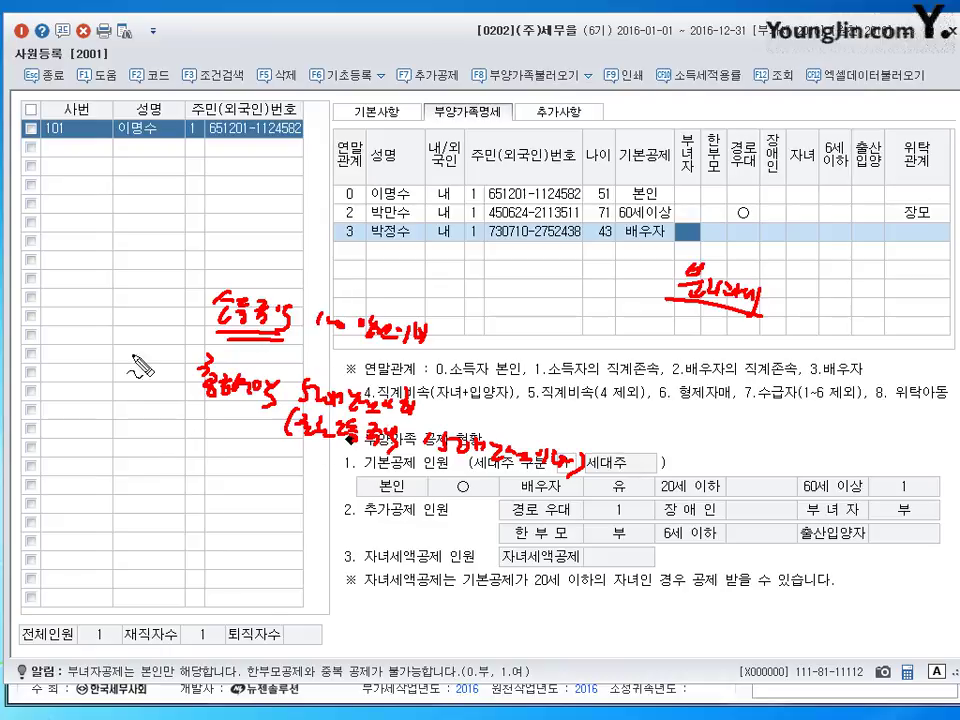
pyautogui.moveTo(225, 302)
pyautogui.mouseDown()
pyautogui.moveTo(178, 340)
pyautogui.moveTo(190, 368)
pyautogui.mouseUp()
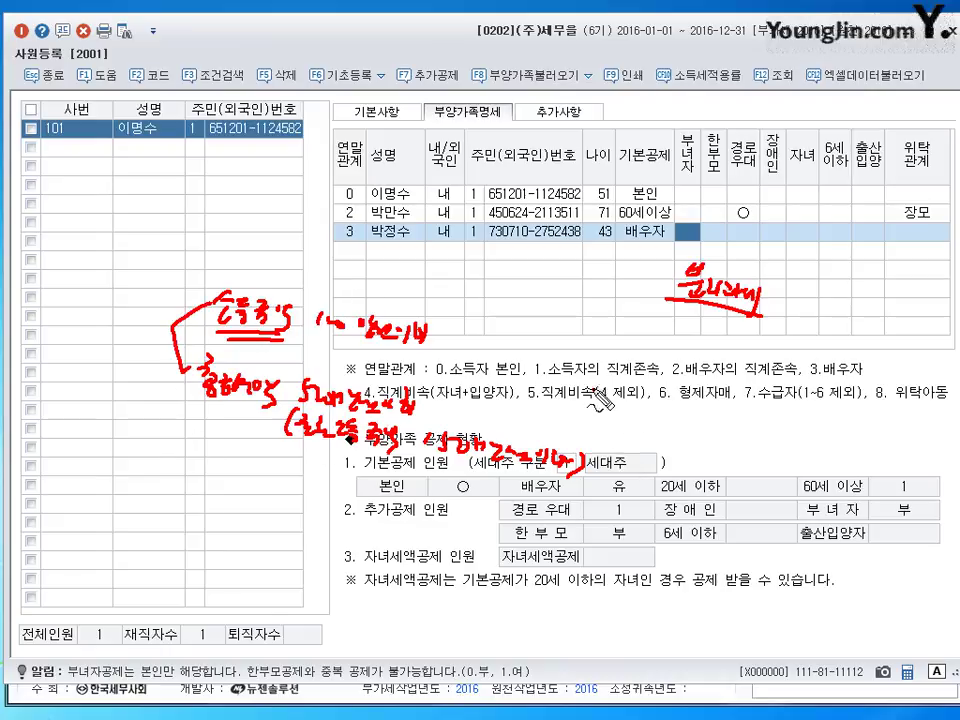
pyautogui.moveTo(598, 388); pyautogui.dragTo(578, 475)
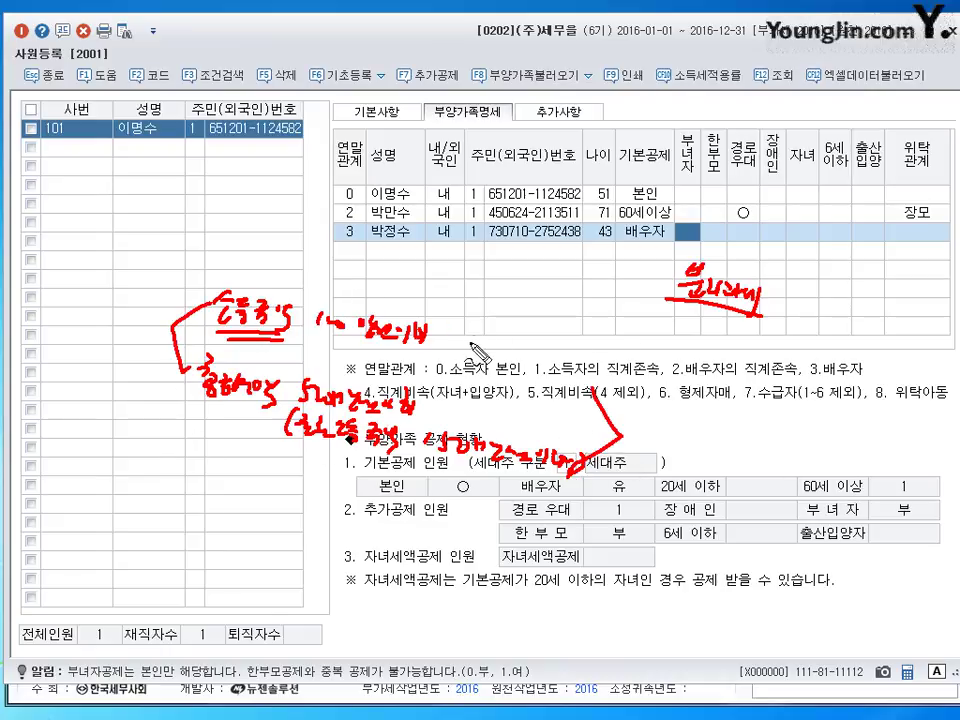
pyautogui.moveTo(487, 310)
pyautogui.mouseDown()
pyautogui.moveTo(477, 342)
pyautogui.moveTo(546, 339)
pyautogui.moveTo(574, 356)
pyautogui.moveTo(665, 340)
pyautogui.moveTo(697, 355)
pyautogui.moveTo(754, 345)
pyautogui.moveTo(788, 357)
pyautogui.mouseUp()
pyautogui.moveTo(544, 373); pyautogui.dragTo(673, 369)
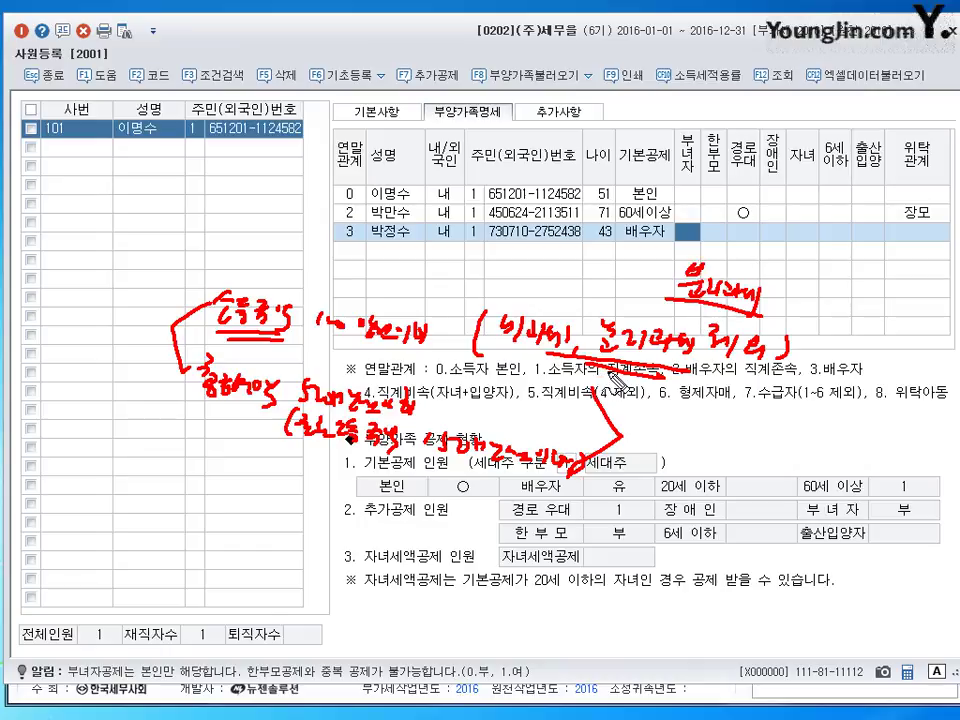
# - Move across the spouse's deduction flags to 위탁관계 and set it to 처 from the code list
pyautogui.press('Escape')
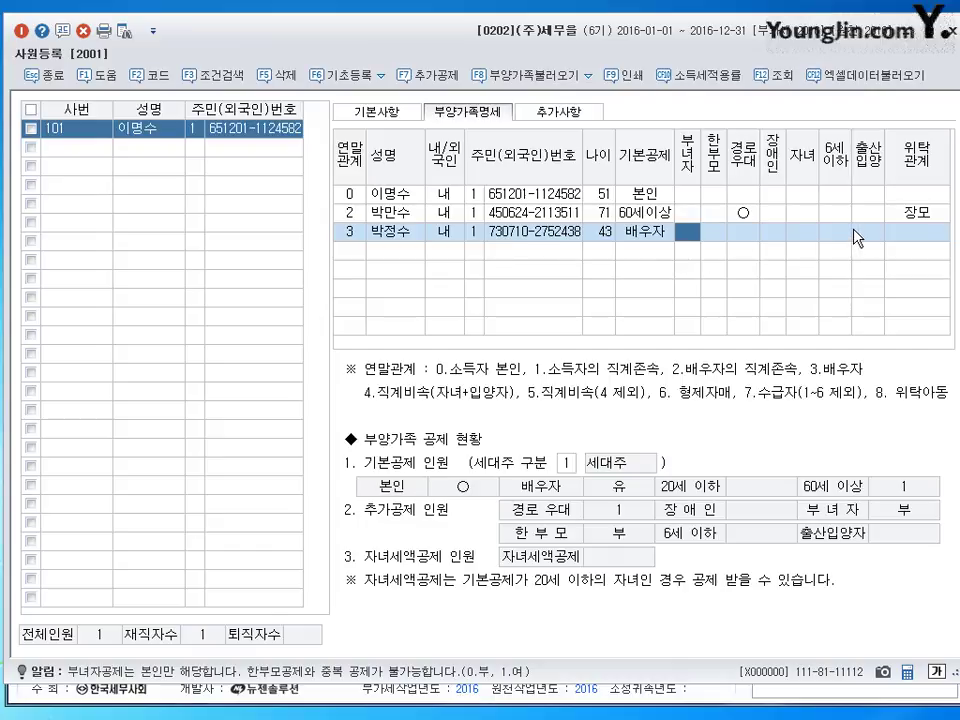
pyautogui.press('Return')
pyautogui.press('Return')
pyautogui.press('Return')
pyautogui.press('Return')
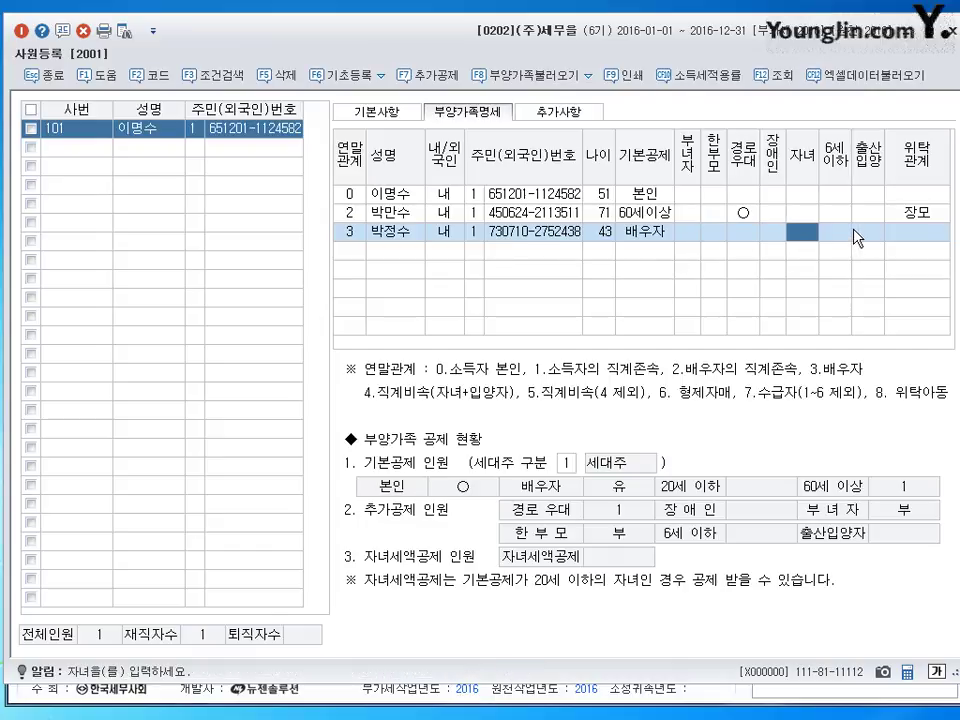
pyautogui.click(678, 232)
pyautogui.click(754, 236)
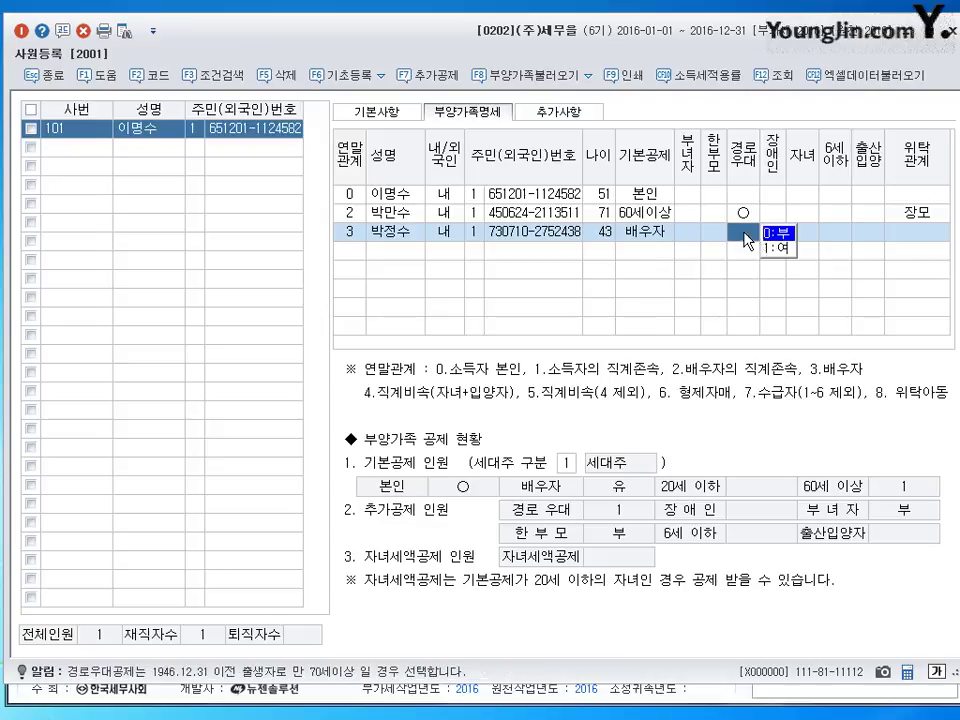
pyautogui.click(815, 237)
pyautogui.click(845, 235)
pyautogui.click(868, 235)
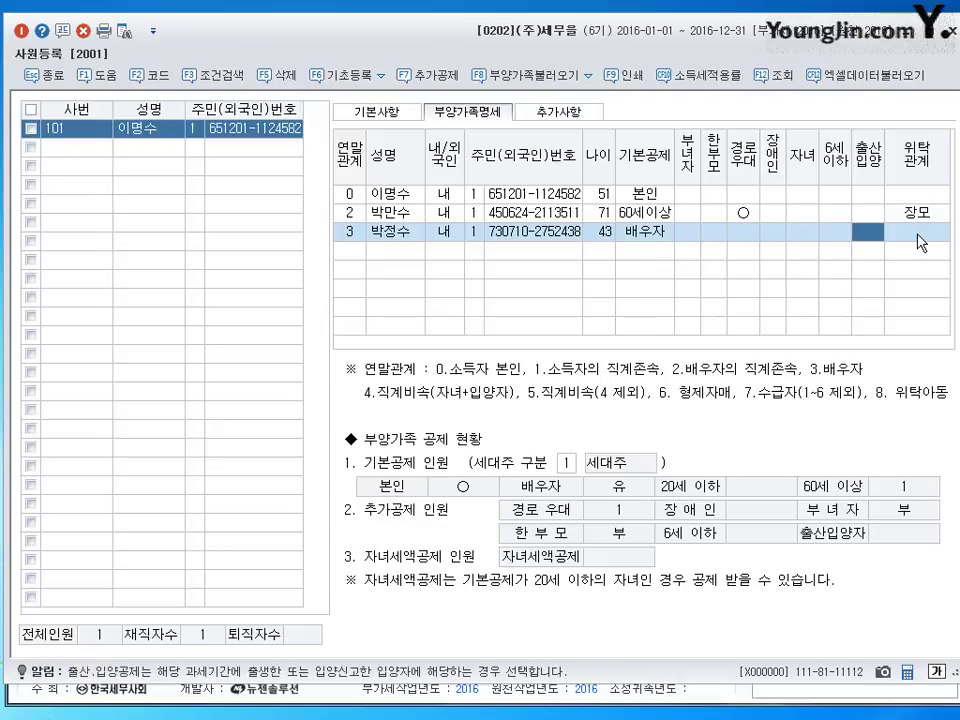
pyautogui.click(918, 237)
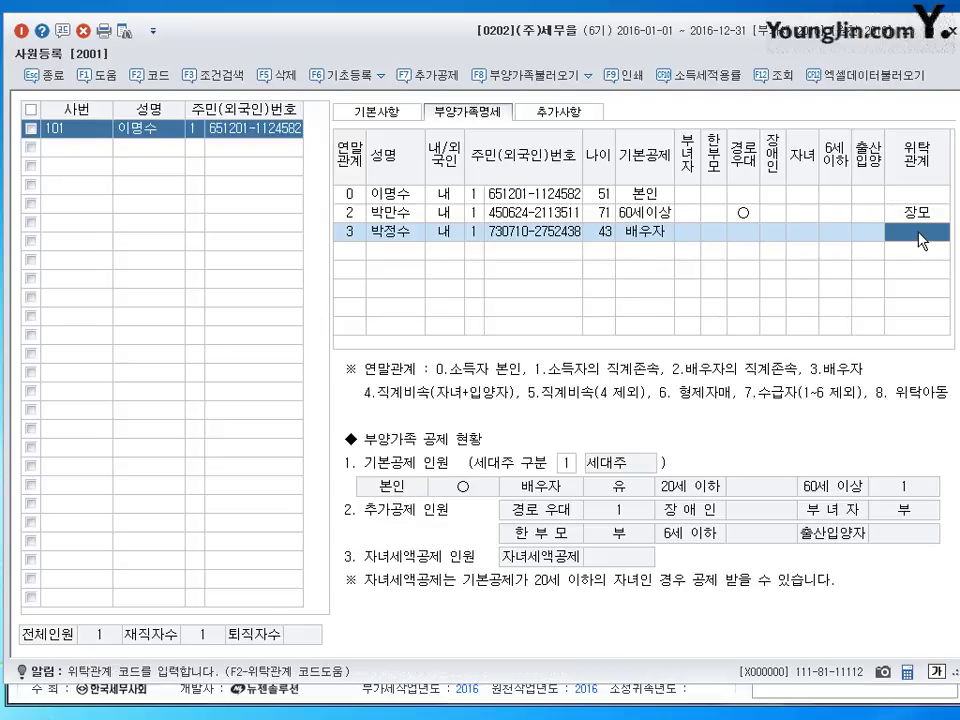
pyautogui.press('F2')
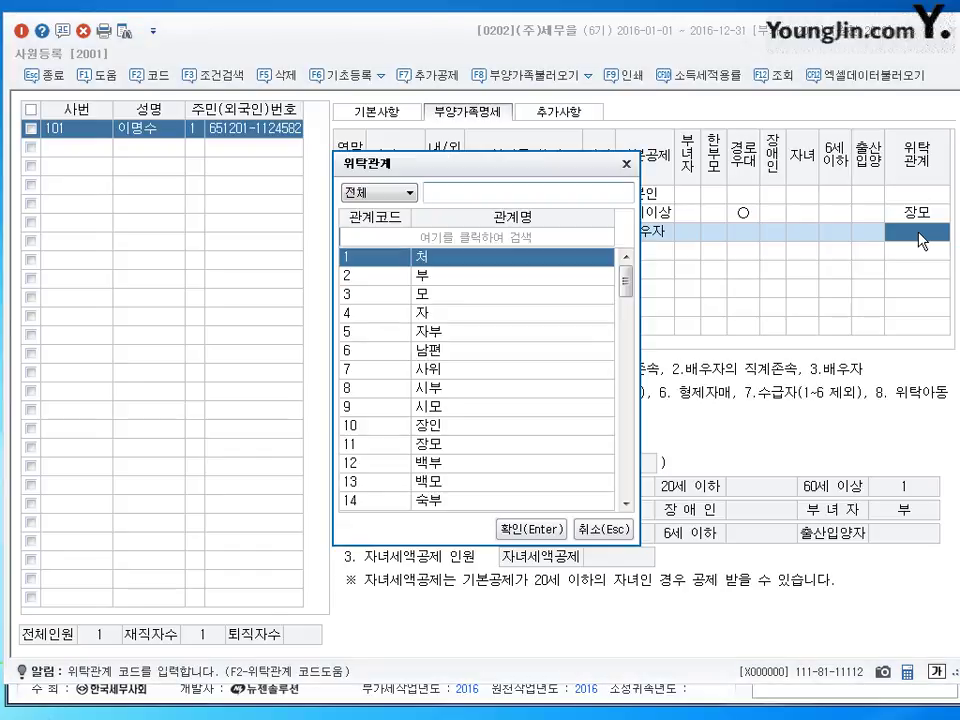
pyautogui.write('ㅊ')
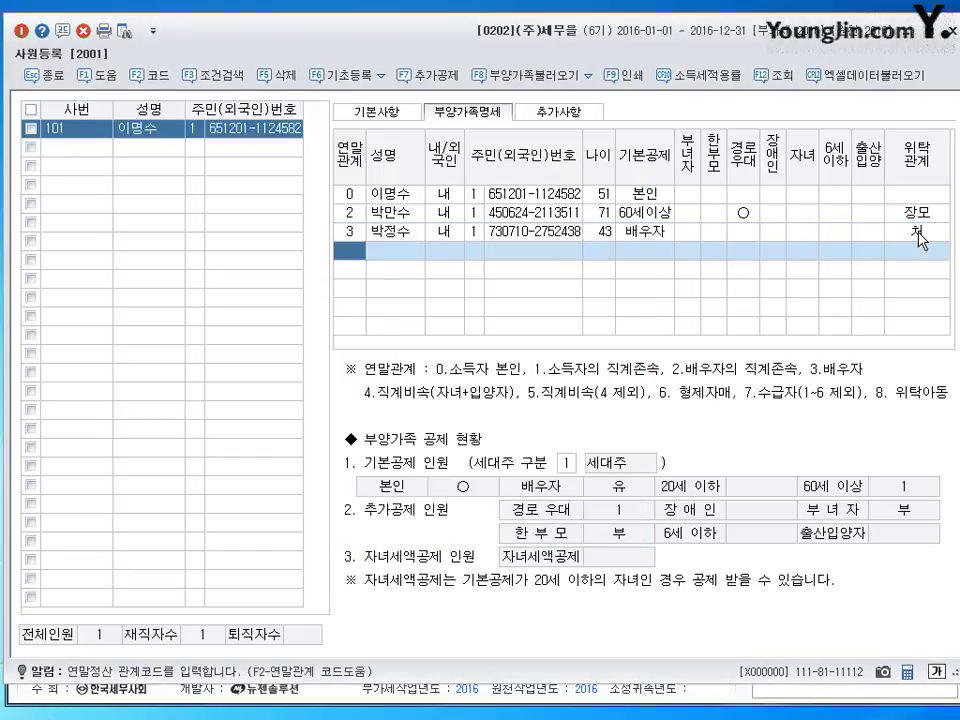
pyautogui.press('Return')
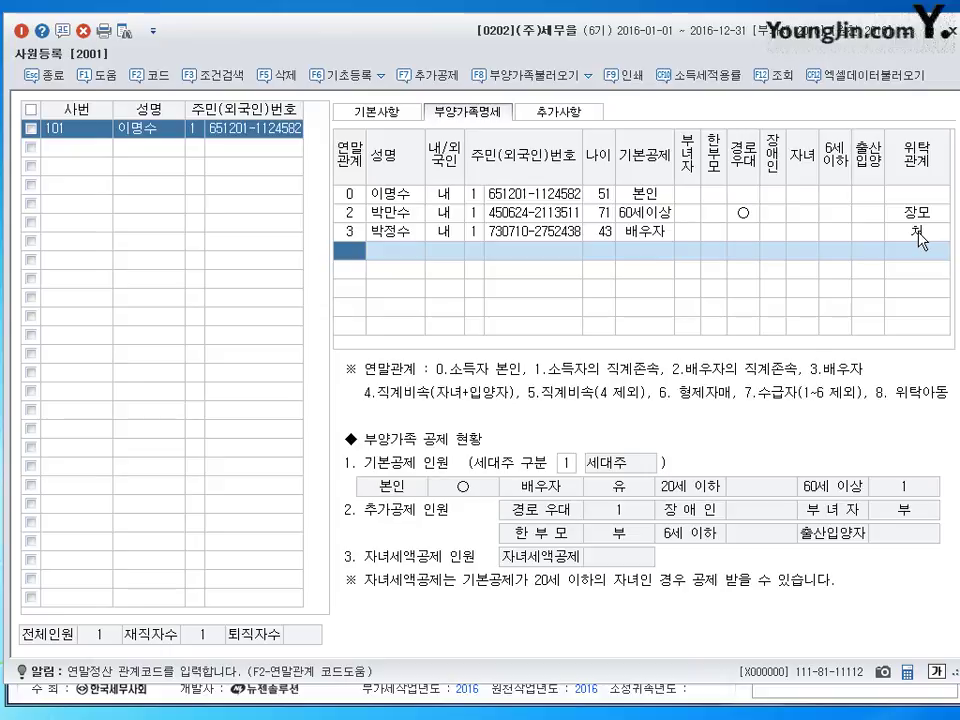
# - Enter a relation-4 domestic dependent with their name and resident number, giving age 25
pyautogui.write('4')
pyautogui.press('Return')
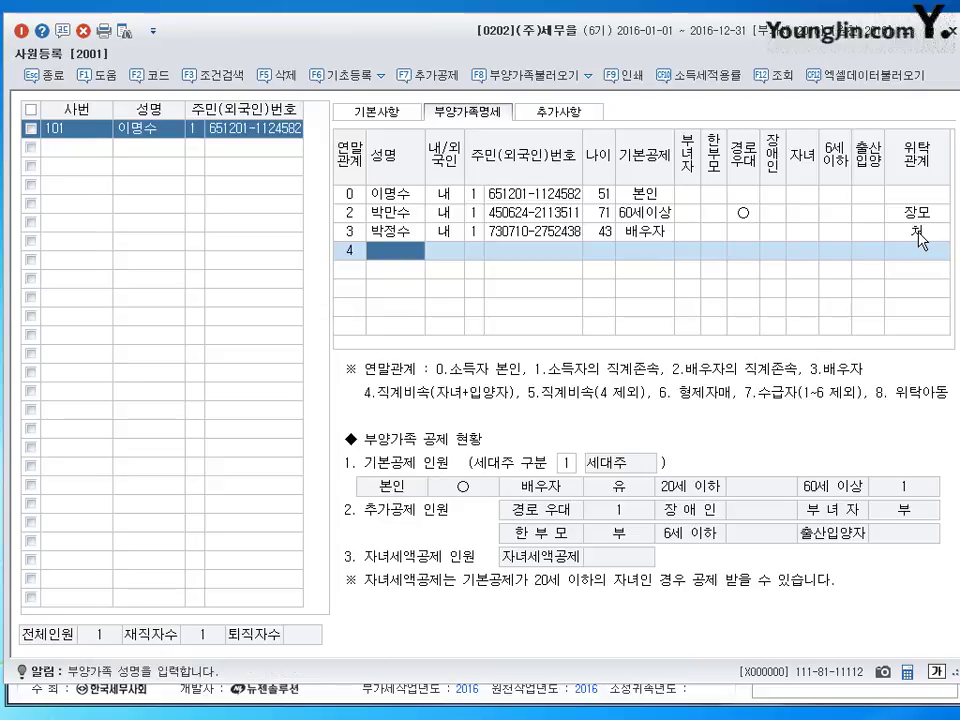
pyautogui.press('Return')
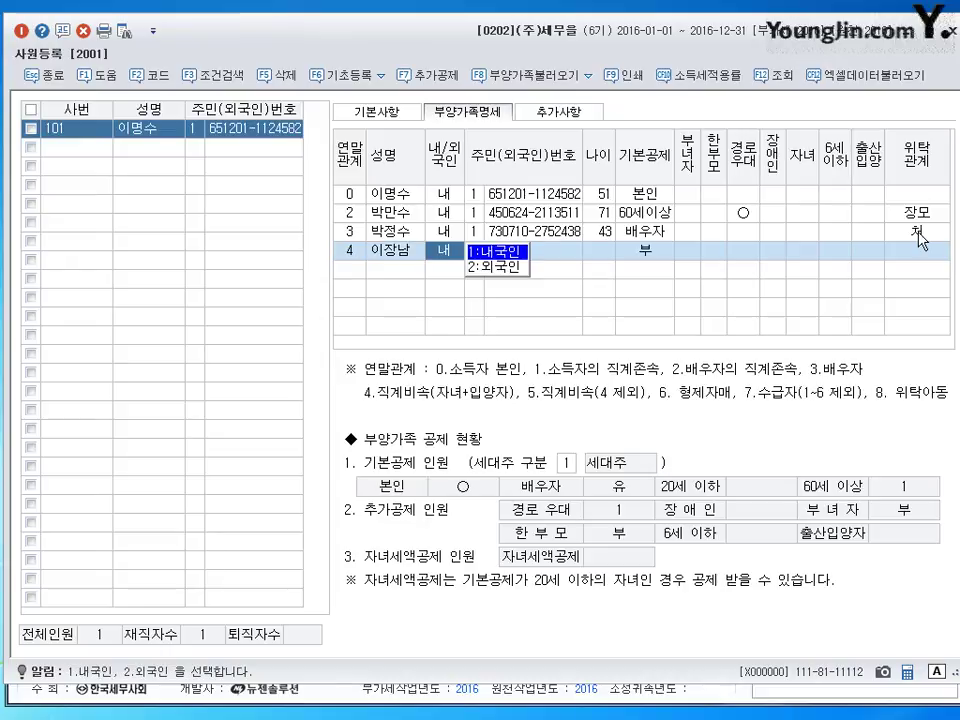
pyautogui.press('Return')
pyautogui.press('Return')
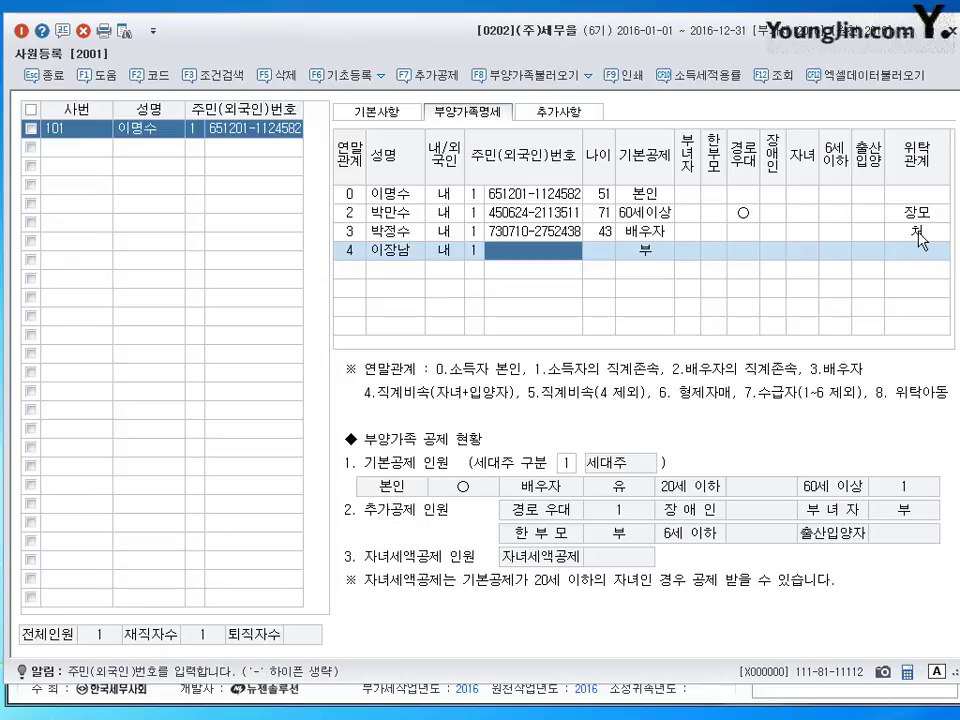
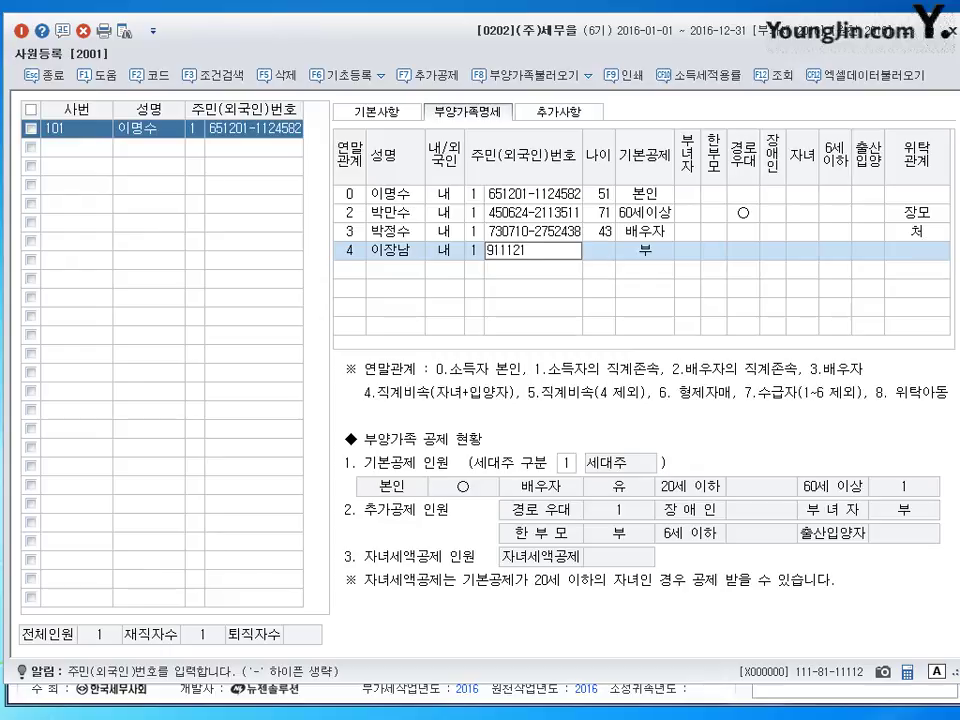
pyautogui.press('Return')
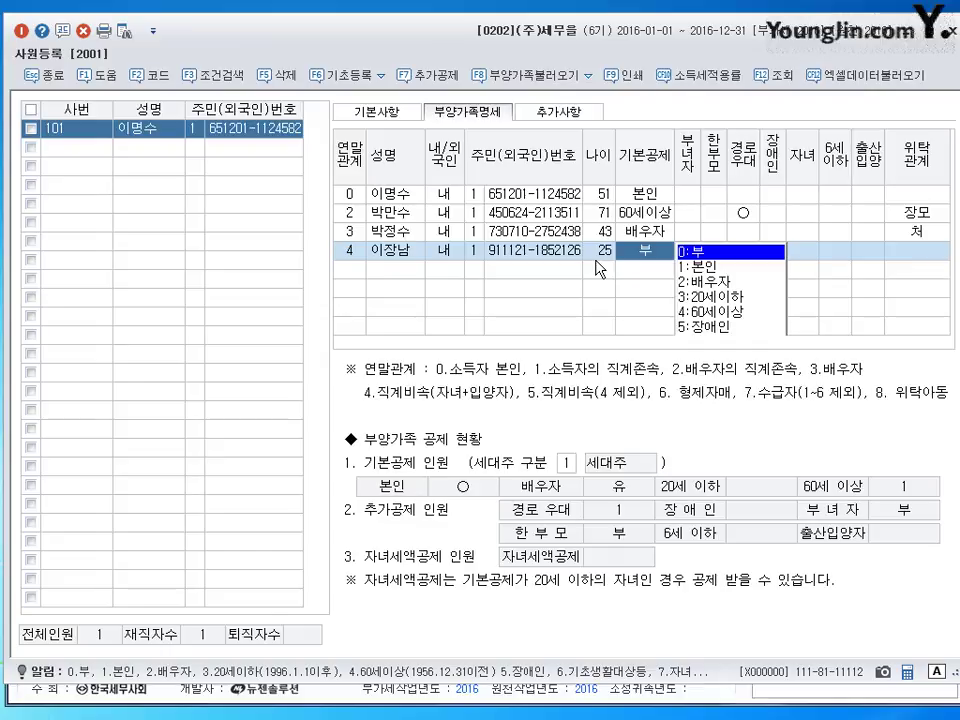
# - Give this dependent the 장애인 basic deduction, mark the disability flag, and set 위탁관계 to 자
pyautogui.write('5')
pyautogui.press('Return')
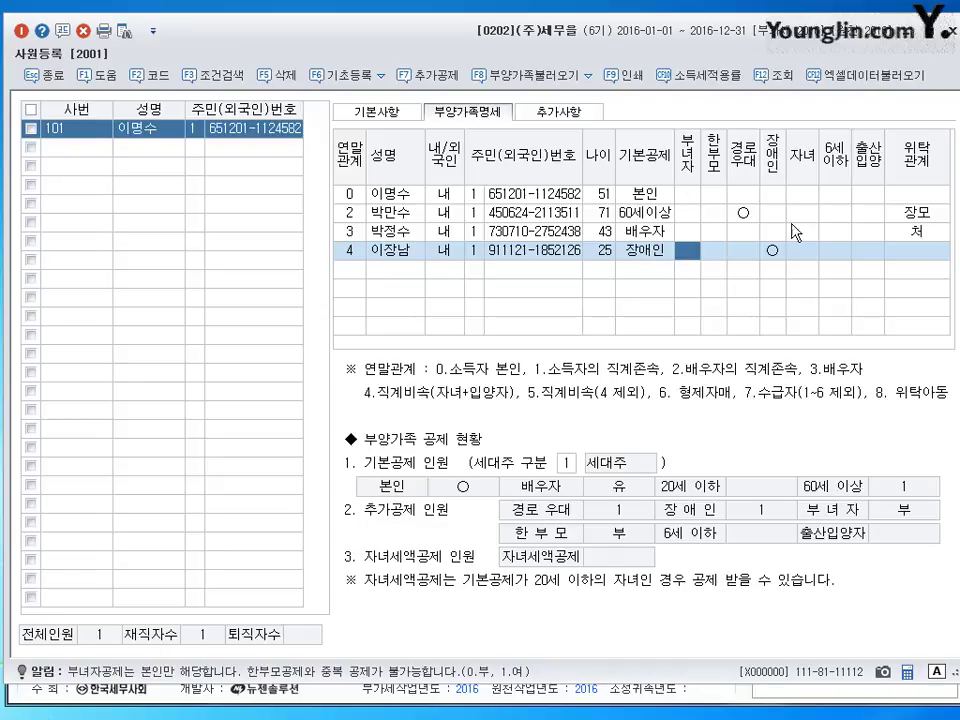
pyautogui.click(645, 250)
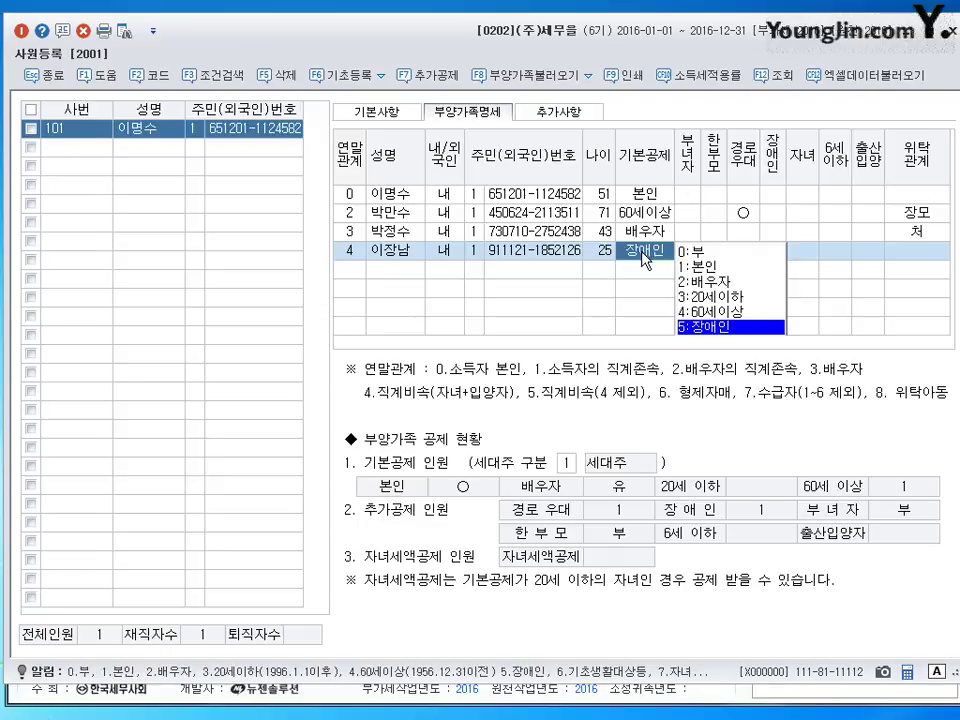
pyautogui.press('Return')
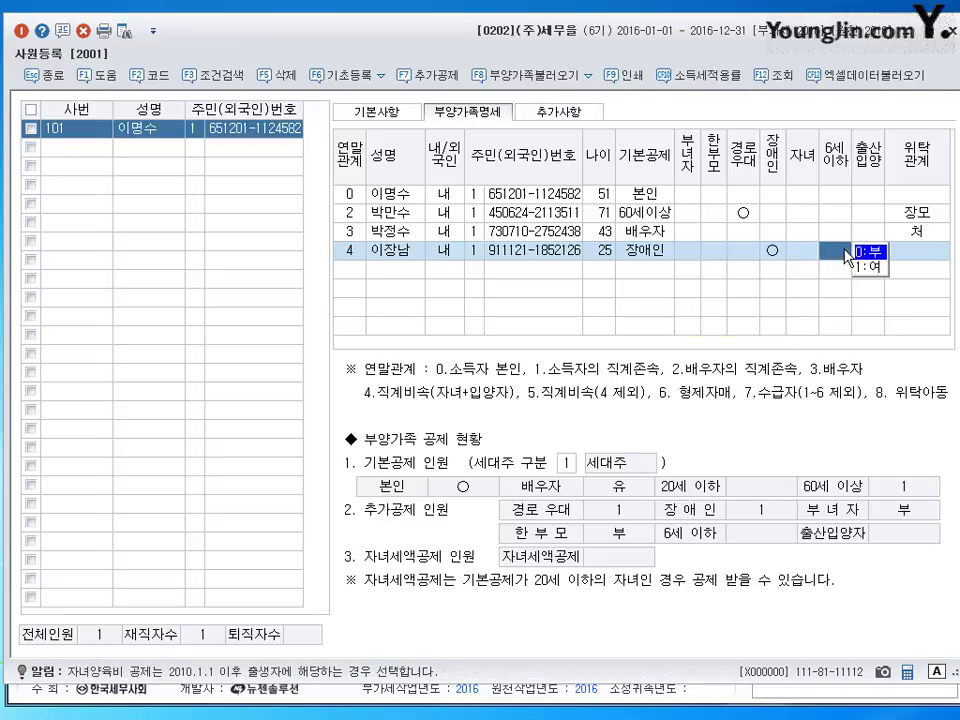
pyautogui.click(772, 252)
pyautogui.click(926, 254)
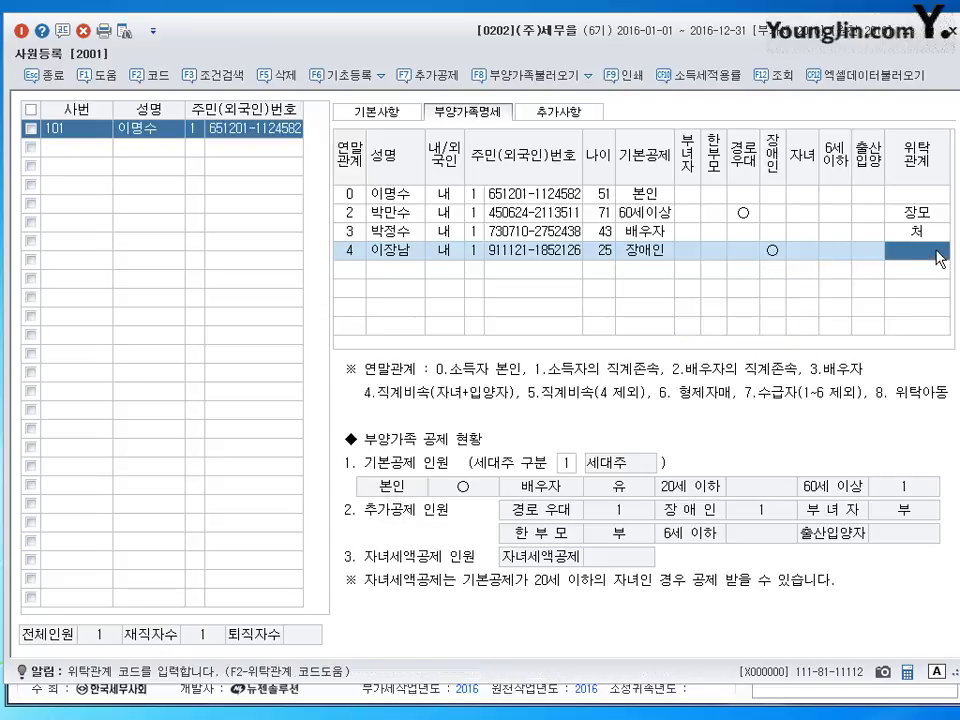
pyautogui.press('F2')
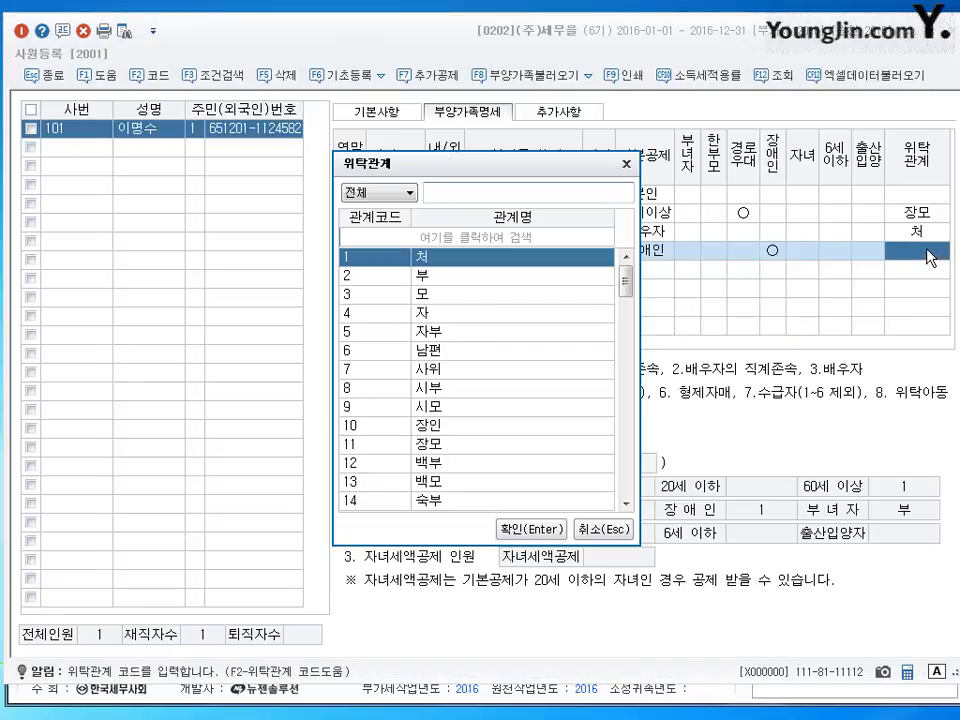
pyautogui.press('Down')
pyautogui.press('Down')
pyautogui.press('Down')
pyautogui.press('Return')
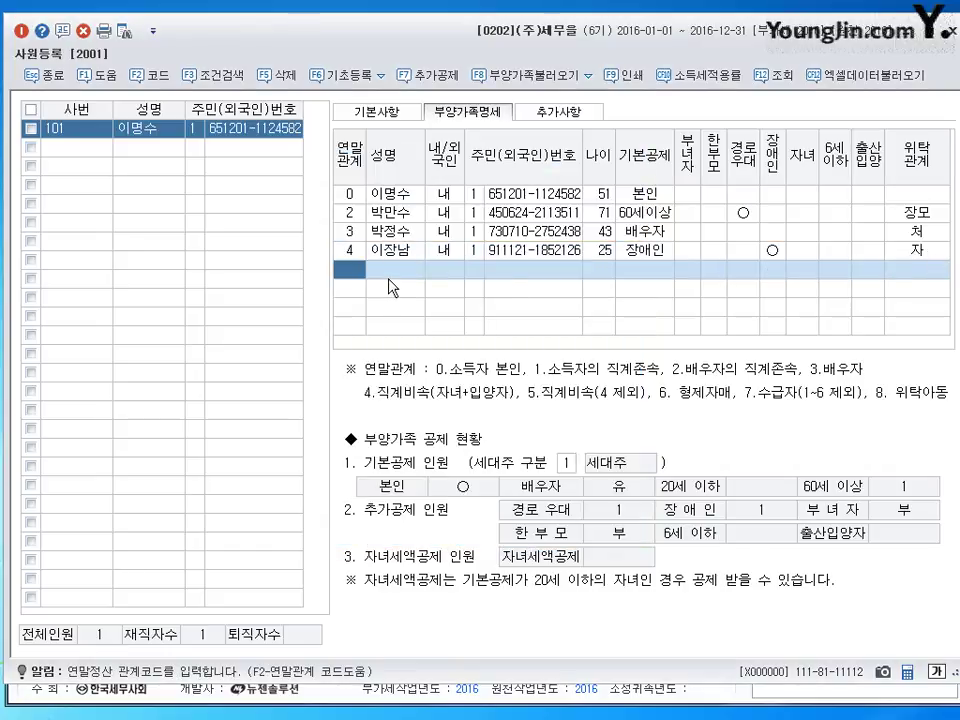
# - Enter a relation-4 child with name, ID type and resident number, applying the 20세이하 deduction
pyautogui.write('4')
pyautogui.press('Return')
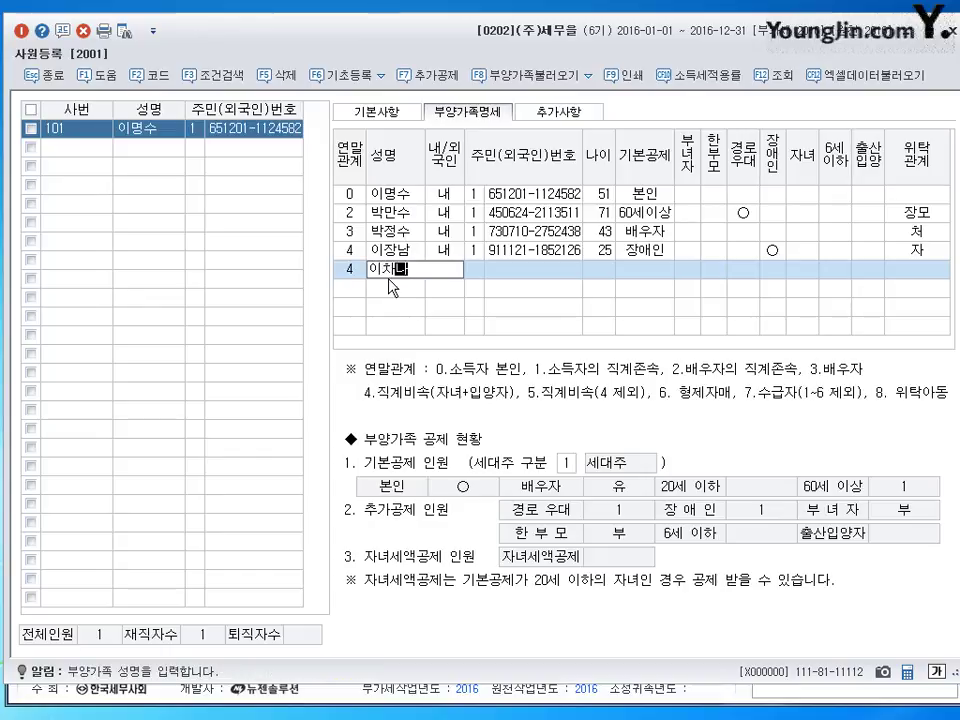
pyautogui.press('Return')
pyautogui.press('Return')
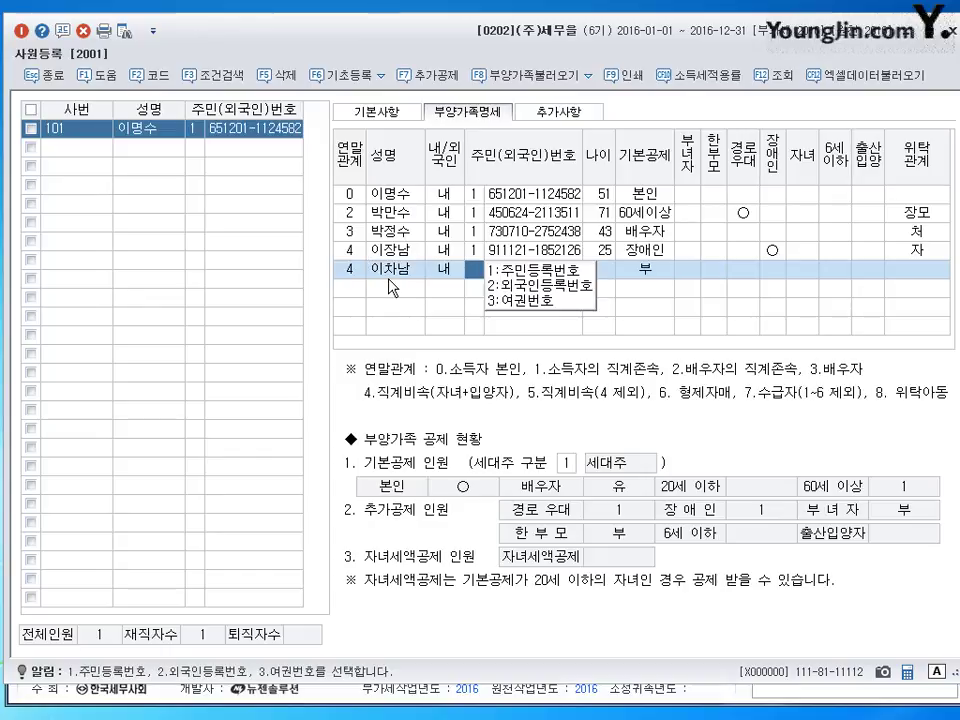
pyautogui.write('1')
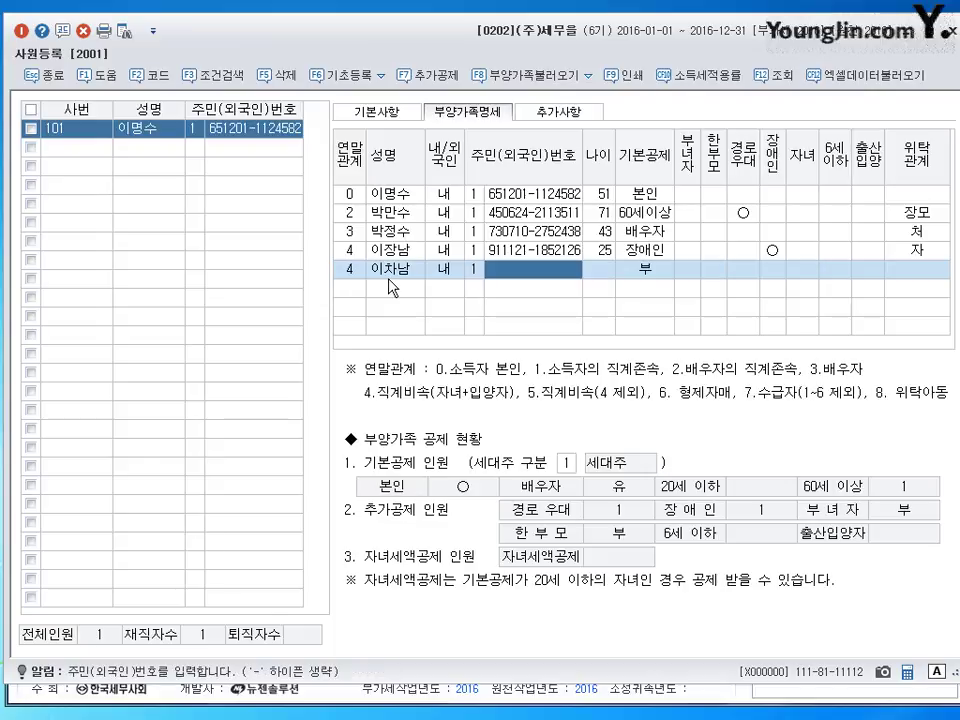
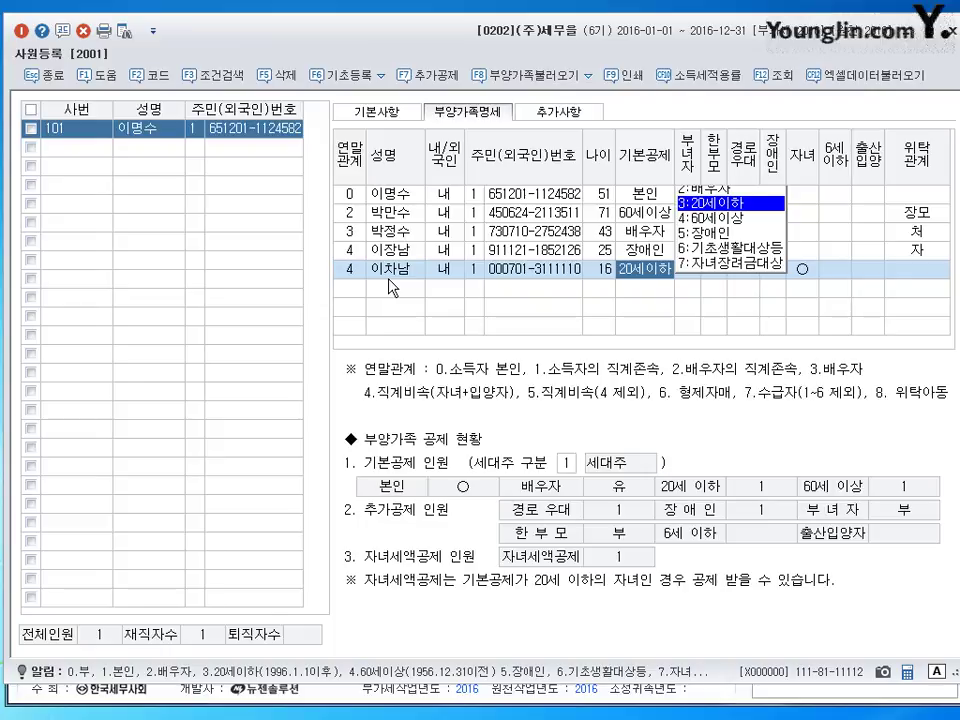
pyautogui.press('Return')
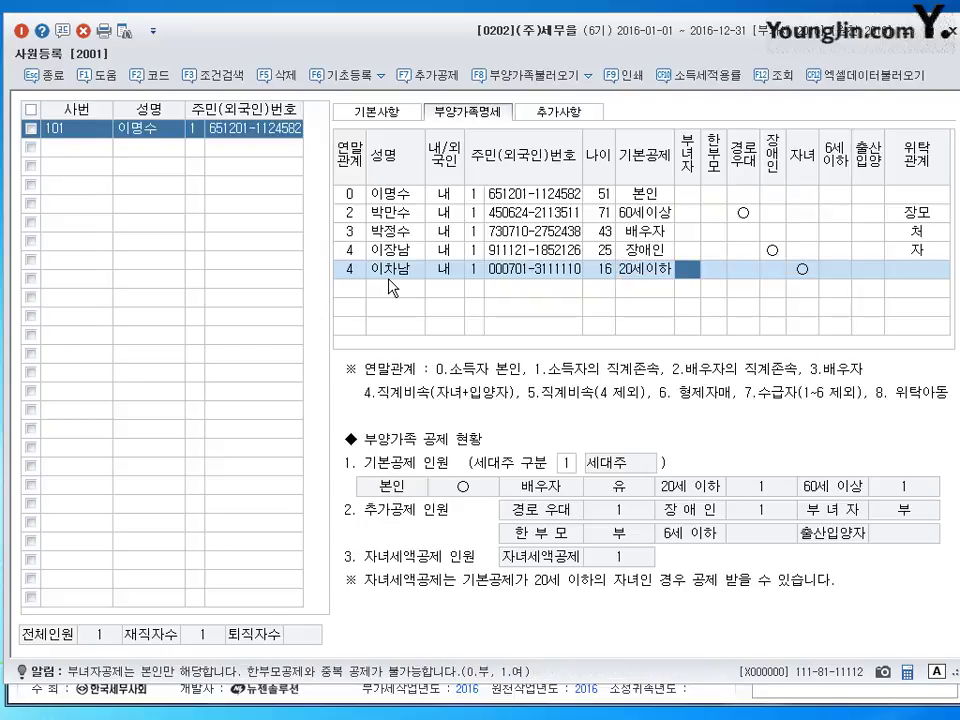
# - Set the child's 위탁관계 to 자 (code 4) and keep the child credit marked
pyautogui.press('Return')
pyautogui.press('Return')
pyautogui.press('Return')
pyautogui.press('Return')
pyautogui.press('Return')
pyautogui.press('Return')
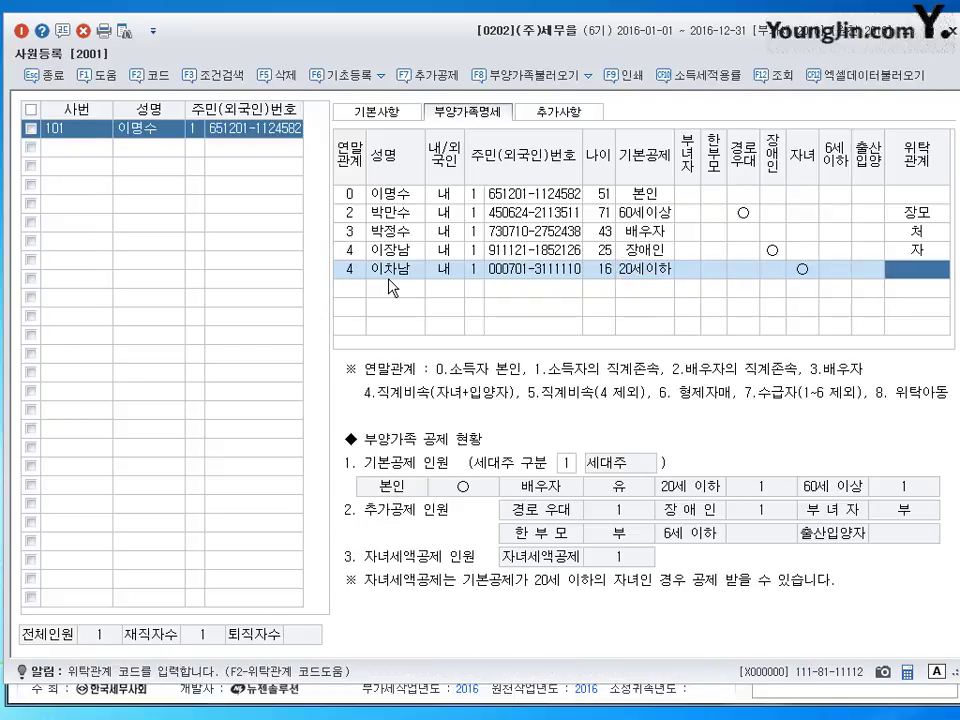
pyautogui.press('Left')
pyautogui.press('Return')
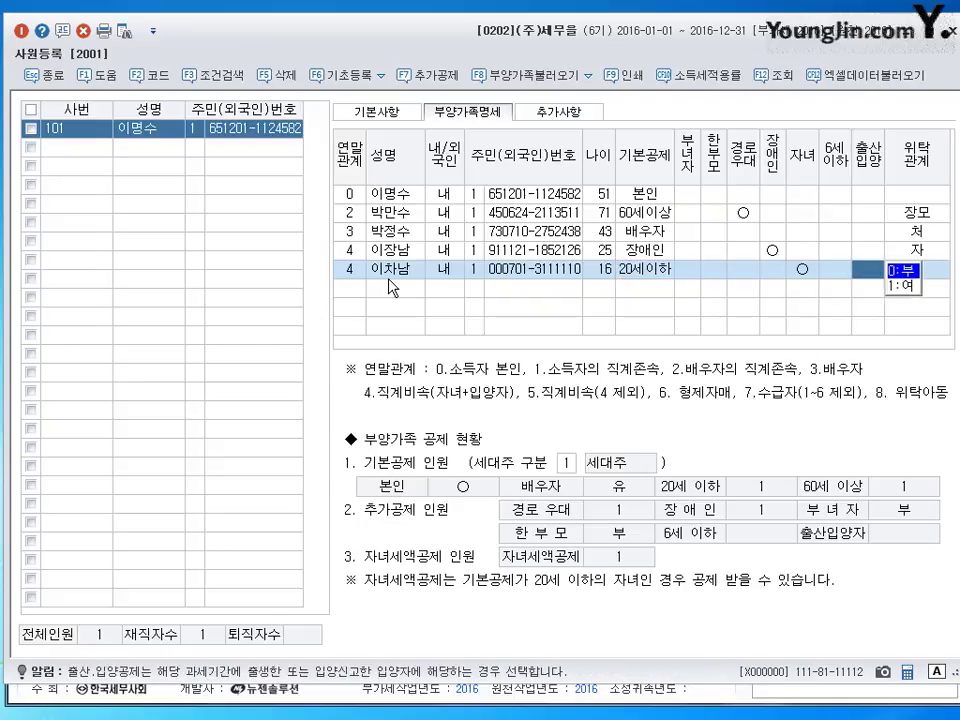
pyautogui.press('Return')
pyautogui.write('4')
pyautogui.press('Return')
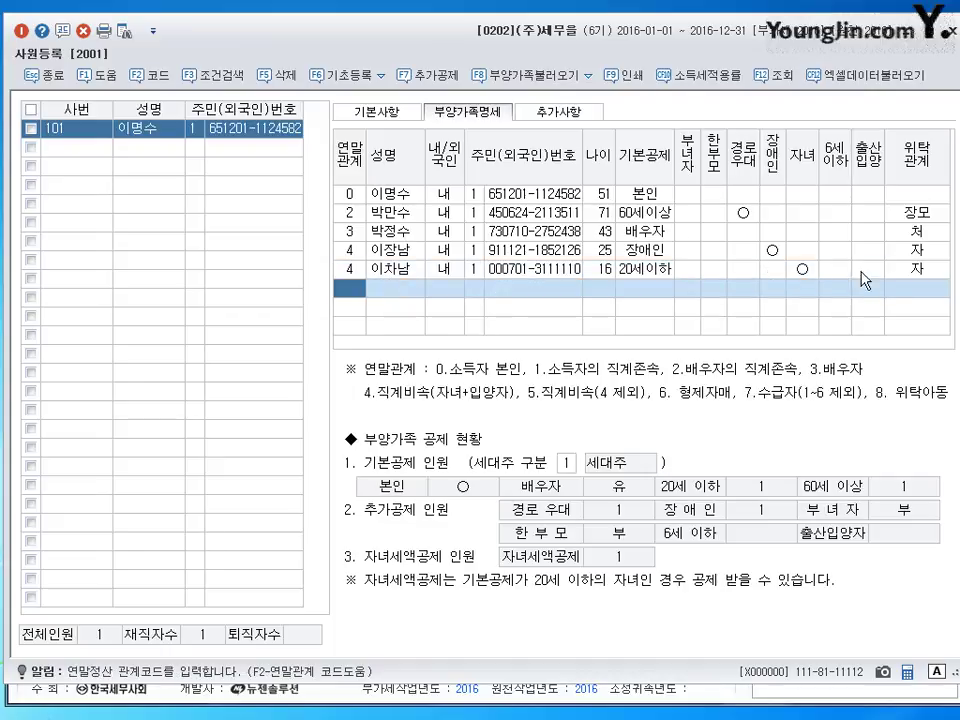
pyautogui.click(800, 270)
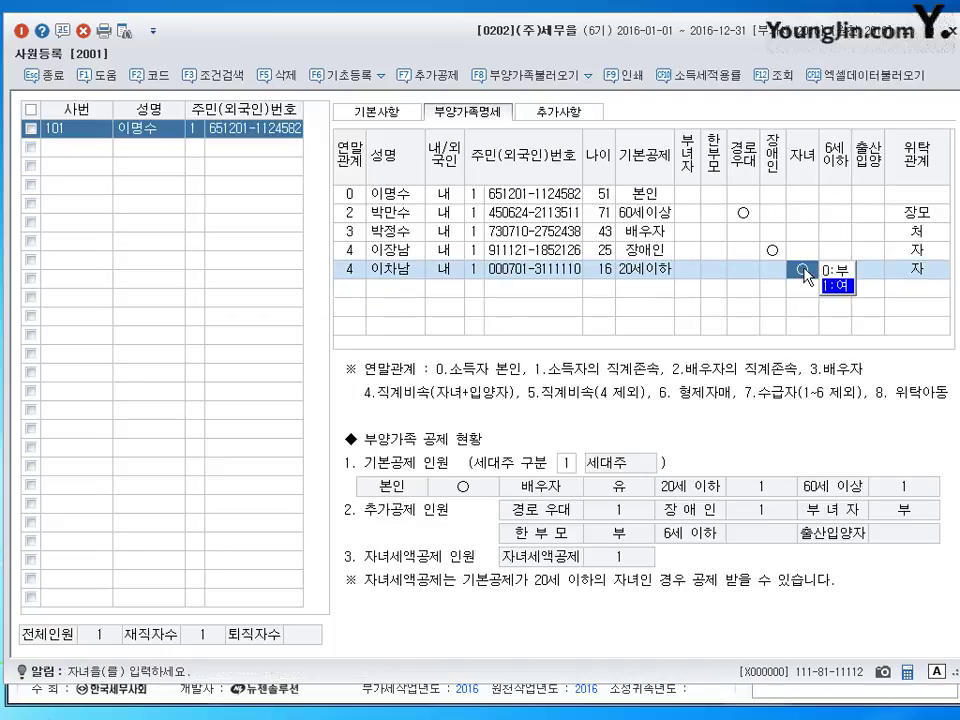
pyautogui.press('Return')
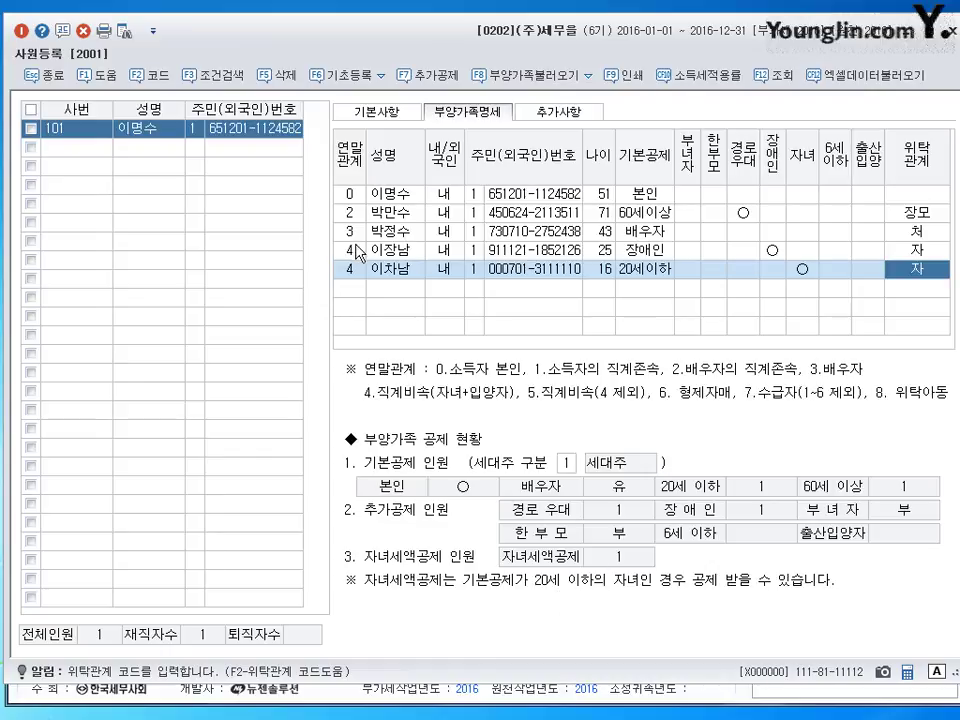
pyautogui.click(395, 269)
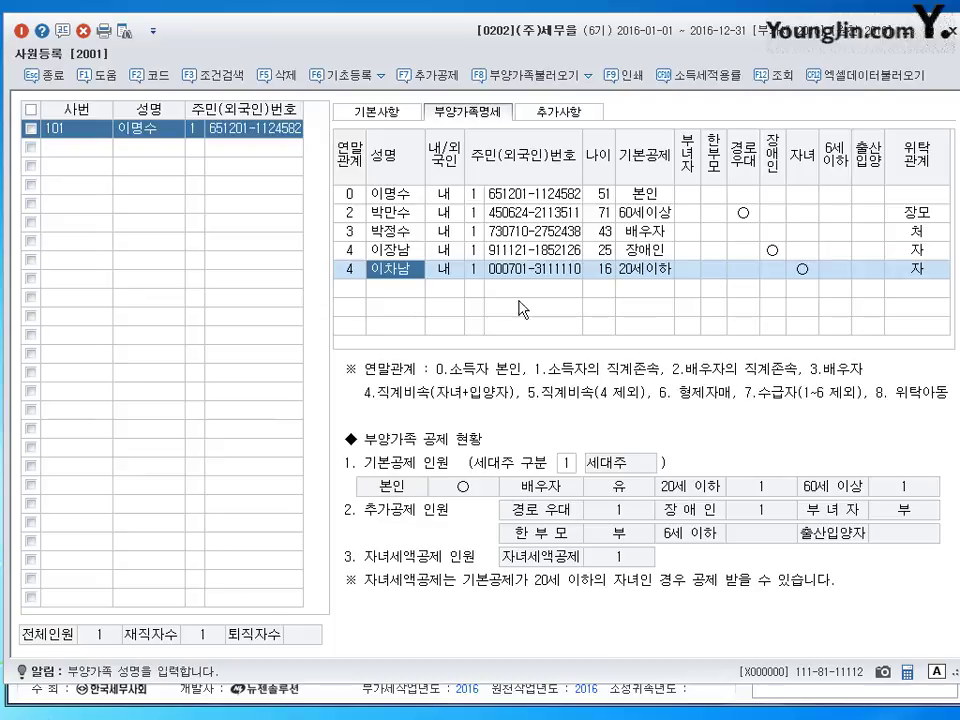
pyautogui.click(356, 289)
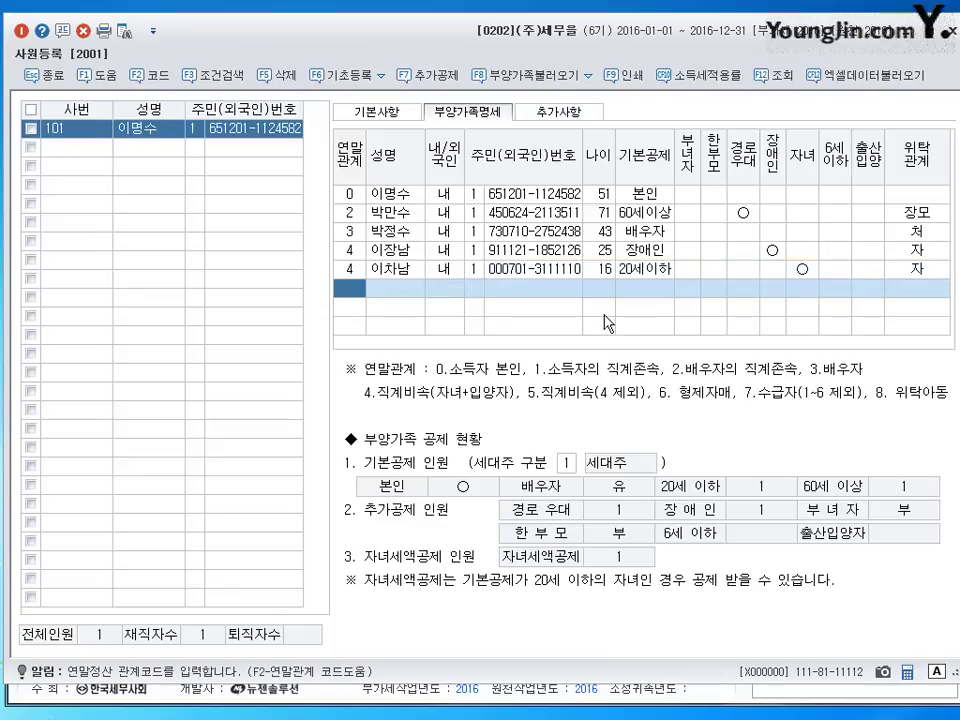
# - Begin a sixth dependent row with relation code 6 (형제자매)
pyautogui.write('6')
pyautogui.press('Return')
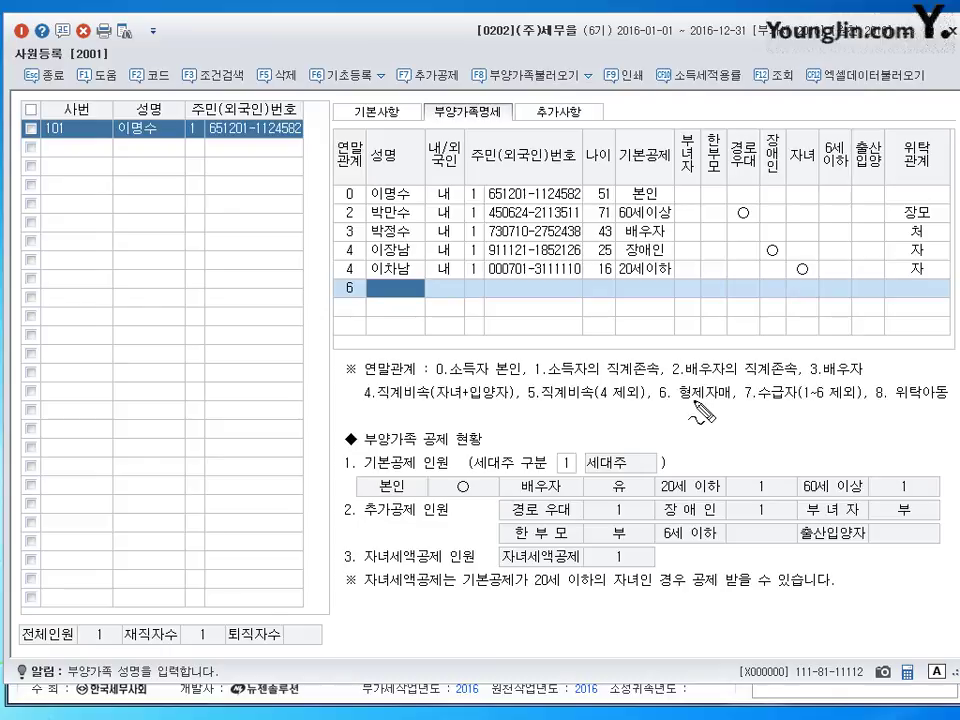
pyautogui.moveTo(686, 375)
pyautogui.mouseDown()
pyautogui.moveTo(674, 376)
pyautogui.moveTo(672, 350)
pyautogui.mouseUp()
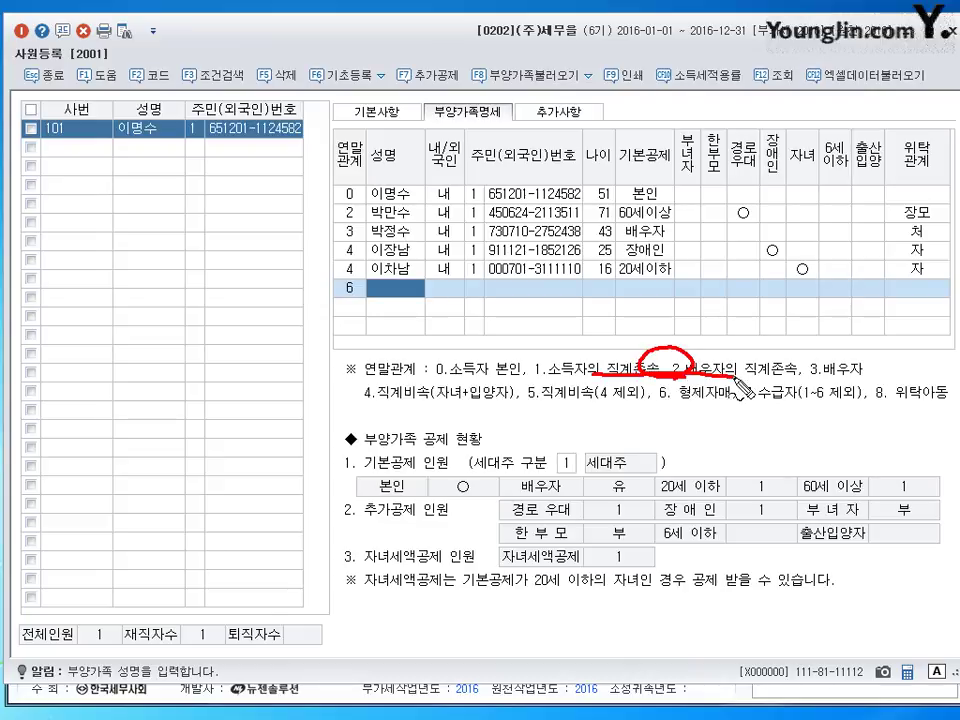
pyautogui.moveTo(592, 378); pyautogui.dragTo(745, 379)
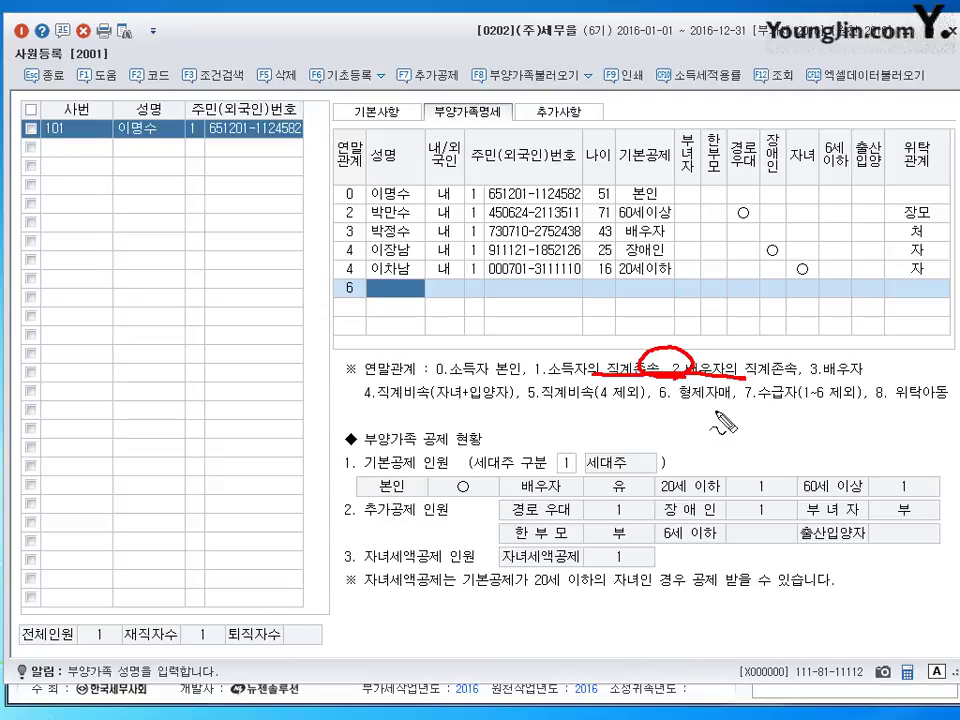
pyautogui.moveTo(667, 403)
pyautogui.mouseDown()
pyautogui.moveTo(712, 404)
pyautogui.moveTo(692, 420)
pyautogui.moveTo(746, 434)
pyautogui.mouseUp()
pyautogui.moveTo(682, 417); pyautogui.dragTo(688, 408)
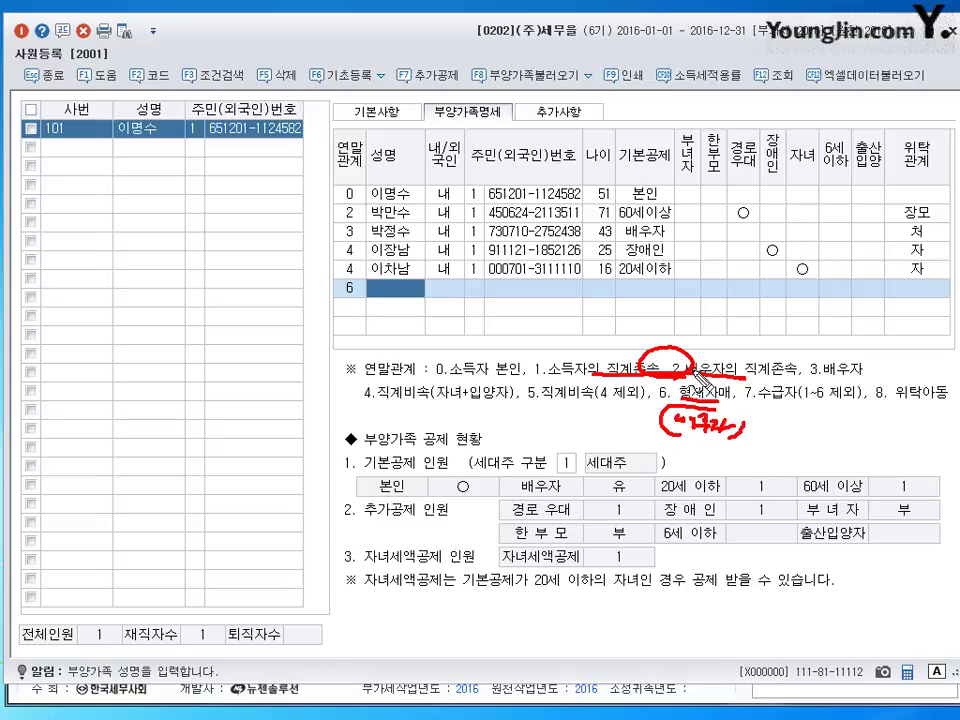
pyautogui.press('Escape')
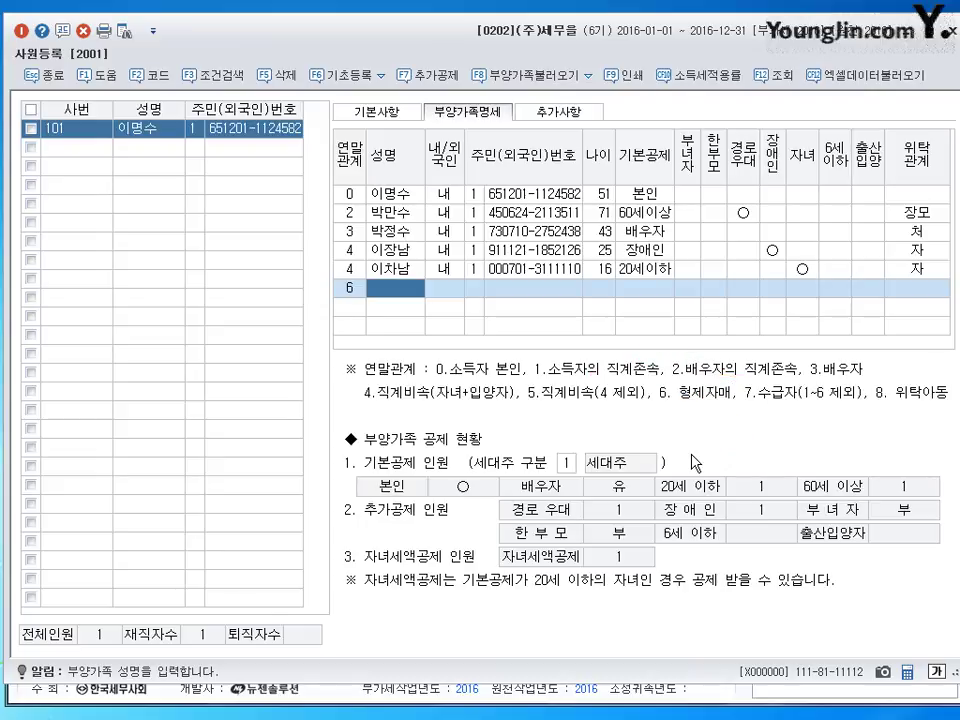
# - Fill in the sister-in-law's name and resident number, keep deduction 부, and set 위탁관계 to 처제
pyautogui.write('박')
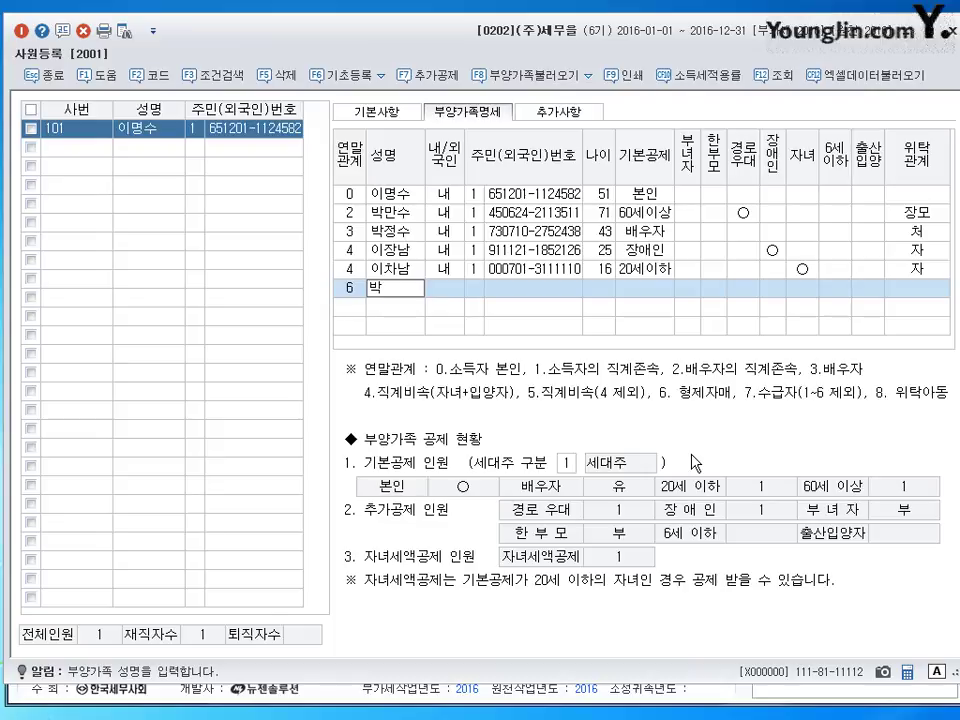
pyautogui.write('처제')
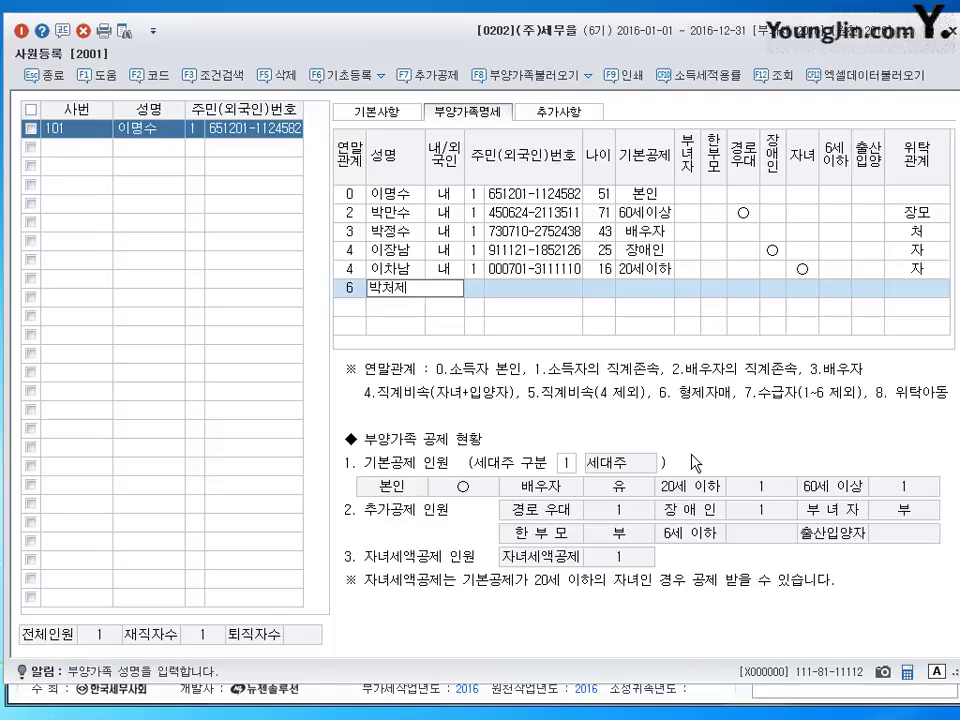
pyautogui.press('Return')
pyautogui.press('Return')
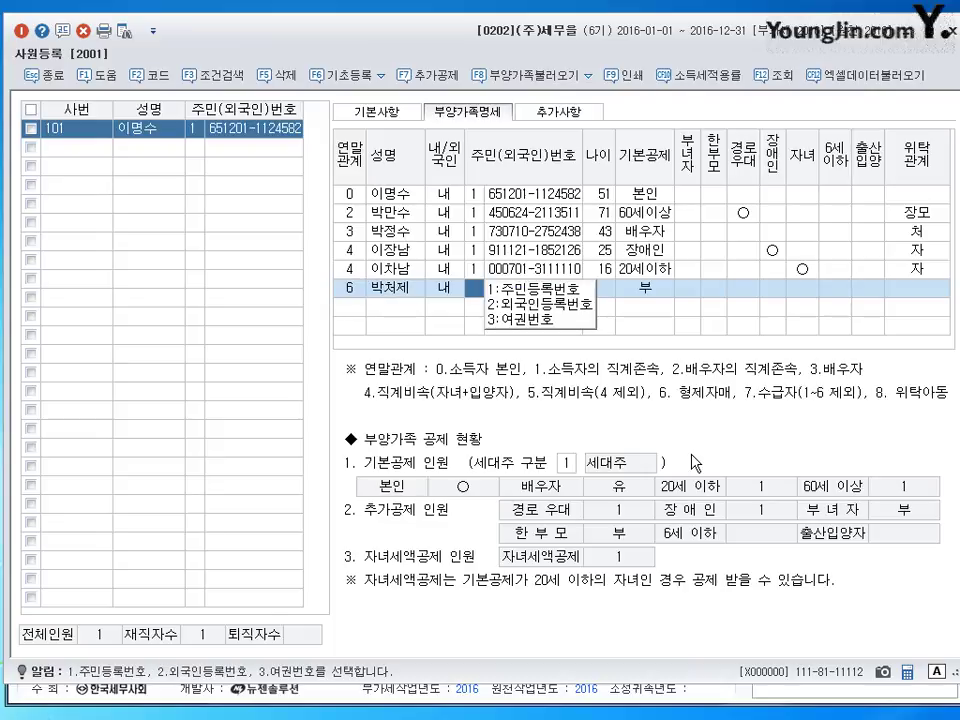
pyautogui.write('1')
pyautogui.press('Return')
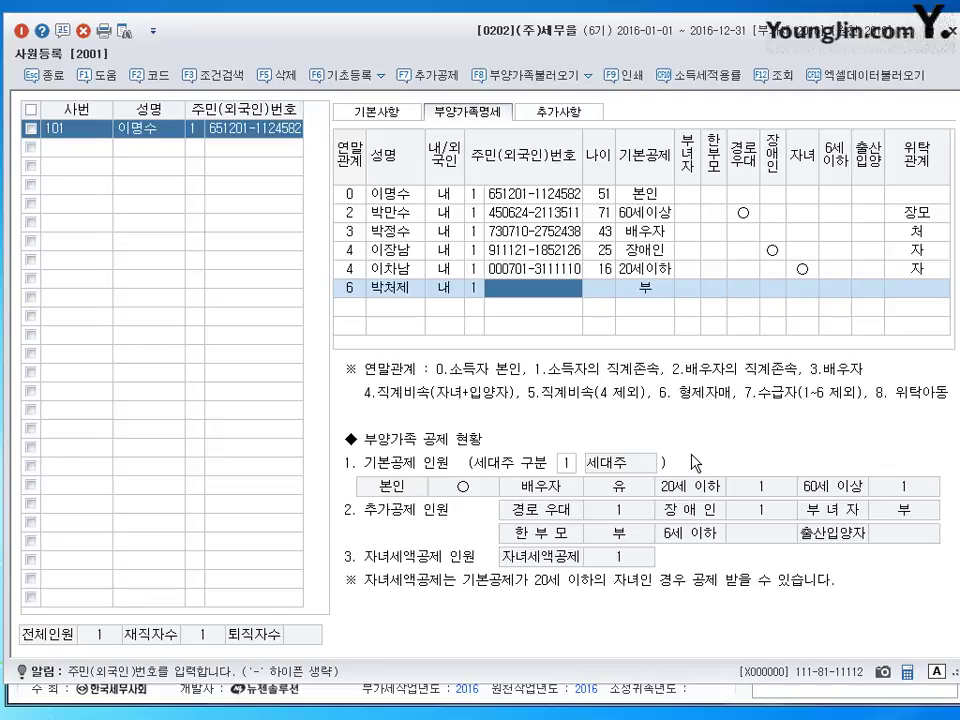
pyautogui.write('83082')
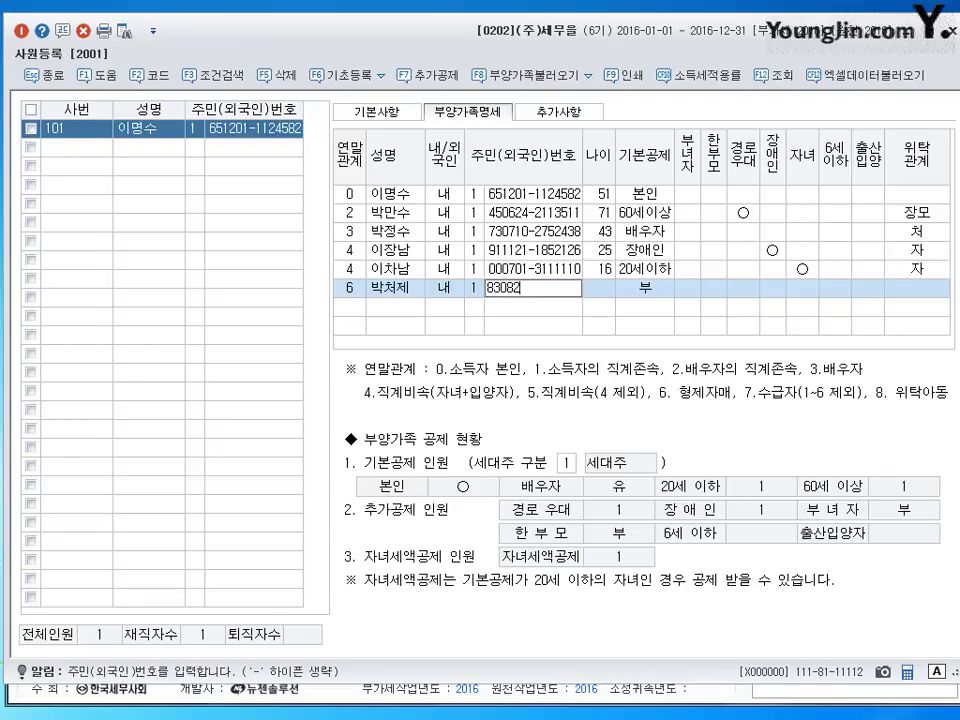
pyautogui.write('7-')
pyautogui.write('22')
pyautogui.write('22220')
pyautogui.press('Return')
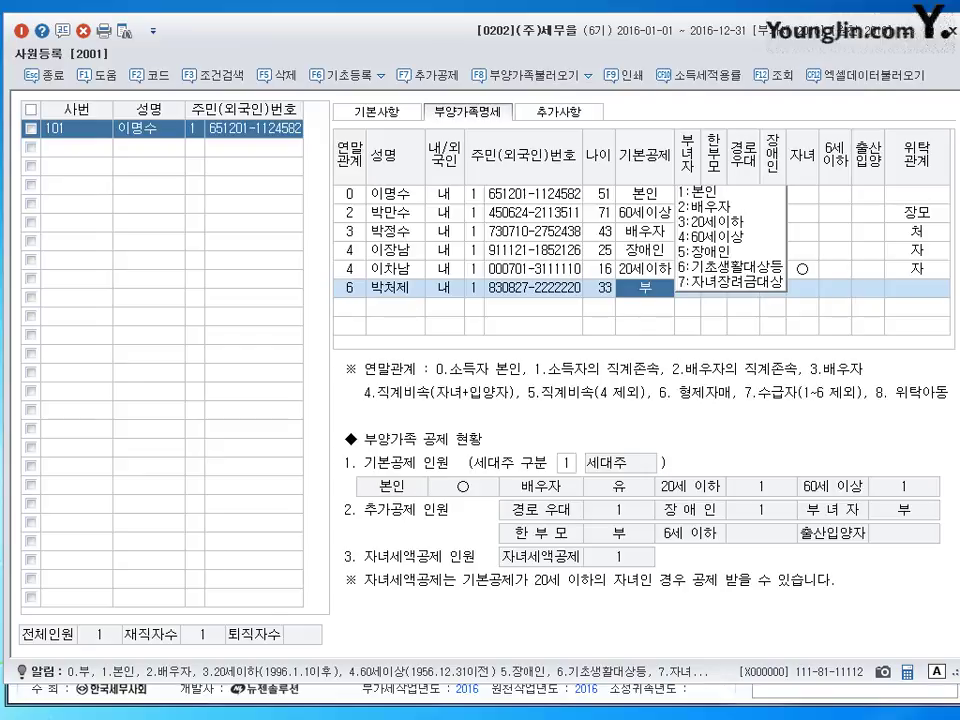
pyautogui.click(934, 288)
pyautogui.doubleClick(933, 290)
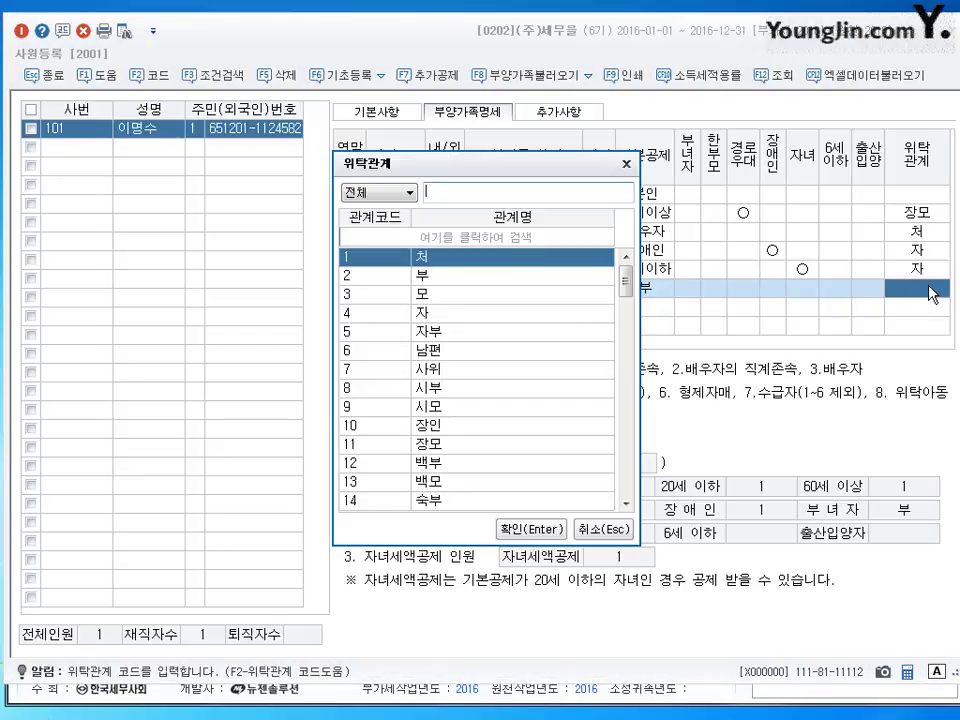
pyautogui.write('처제')
pyautogui.press('Return')
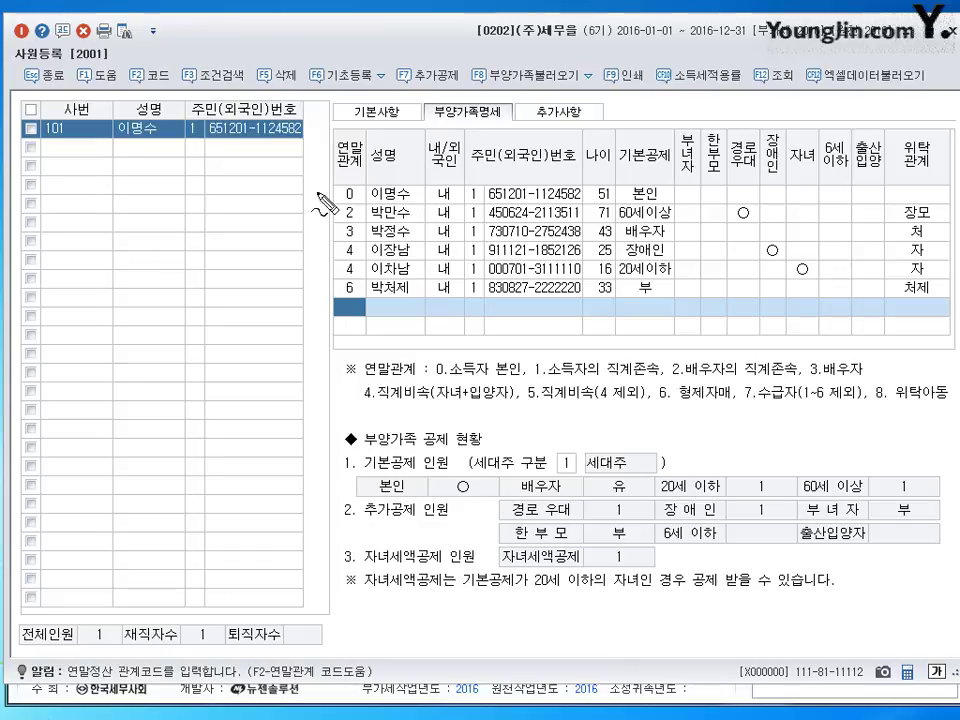
pyautogui.moveTo(165, 198)
pyautogui.mouseDown()
pyautogui.moveTo(190, 204)
pyautogui.moveTo(188, 222)
pyautogui.mouseUp()
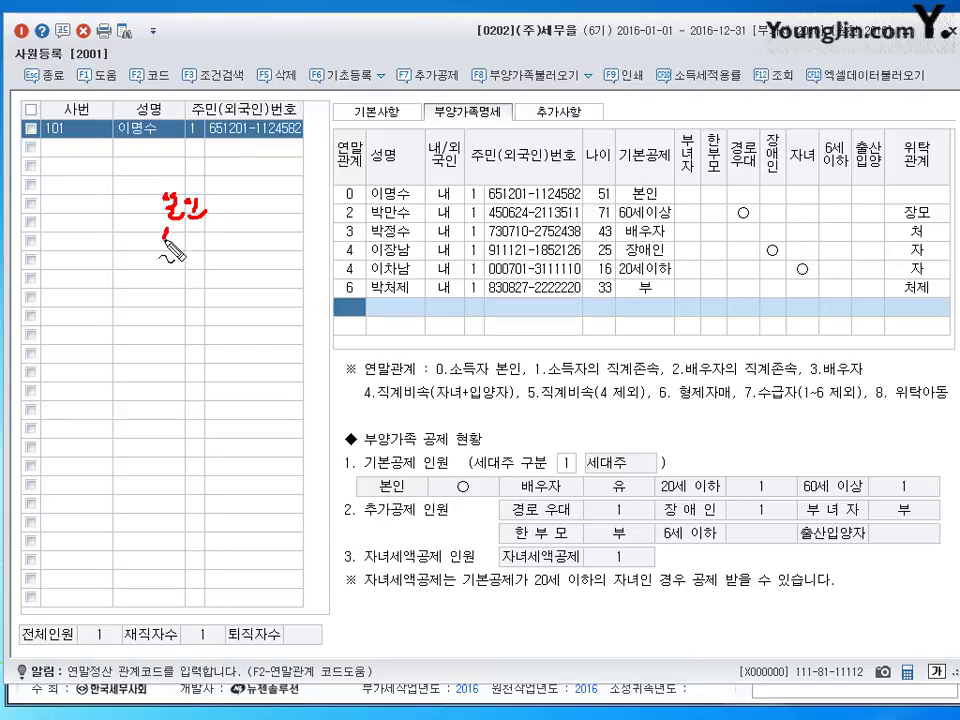
pyautogui.moveTo(166, 226)
pyautogui.mouseDown()
pyautogui.moveTo(242, 266)
pyautogui.moveTo(152, 268)
pyautogui.moveTo(232, 284)
pyautogui.moveTo(250, 276)
pyautogui.moveTo(278, 297)
pyautogui.mouseUp()
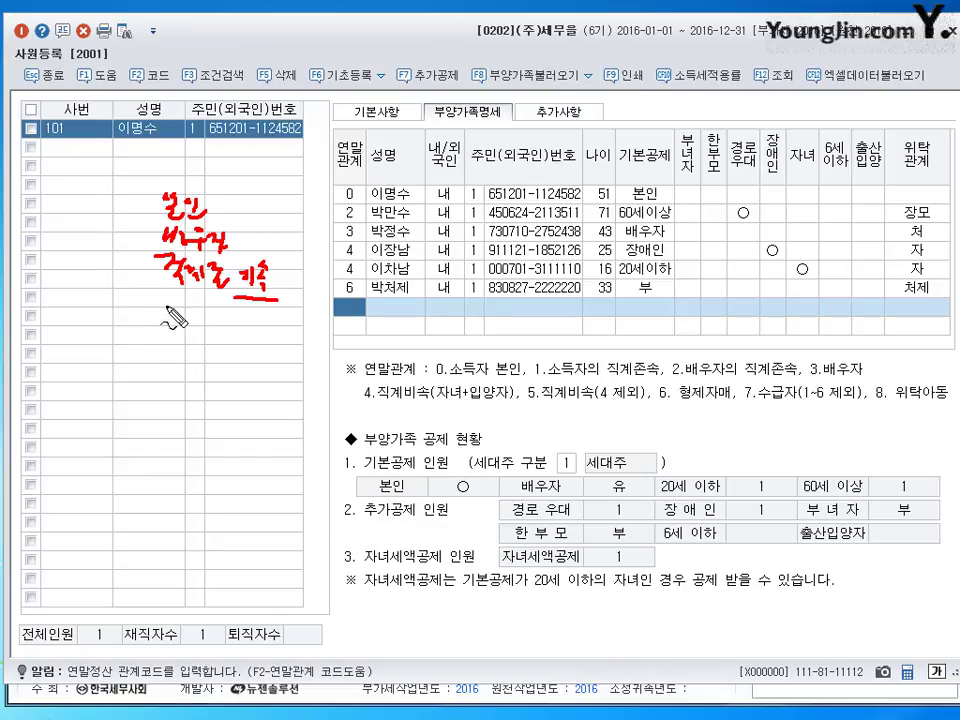
pyautogui.moveTo(162, 308)
pyautogui.mouseDown()
pyautogui.moveTo(164, 335)
pyautogui.moveTo(190, 347)
pyautogui.moveTo(234, 346)
pyautogui.mouseUp()
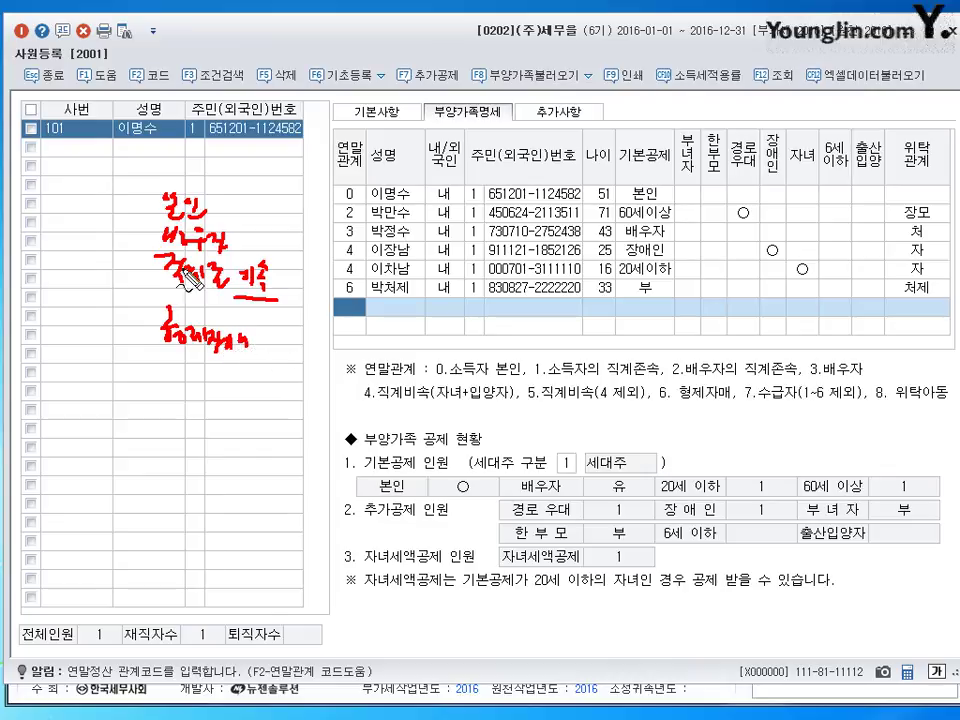
pyautogui.moveTo(160, 198); pyautogui.dragTo(150, 352)
pyautogui.moveTo(158, 197); pyautogui.dragTo(147, 250)
pyautogui.moveTo(268, 222); pyautogui.dragTo(266, 350)
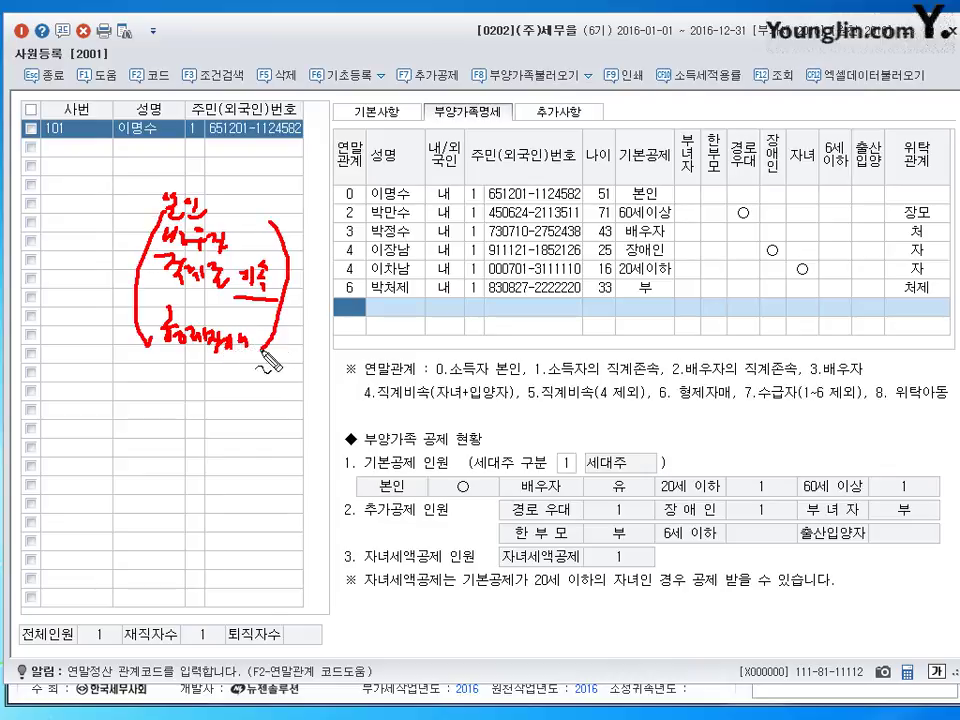
pyautogui.moveTo(292, 258)
pyautogui.mouseDown()
pyautogui.moveTo(335, 258)
pyautogui.moveTo(334, 268)
pyautogui.mouseUp()
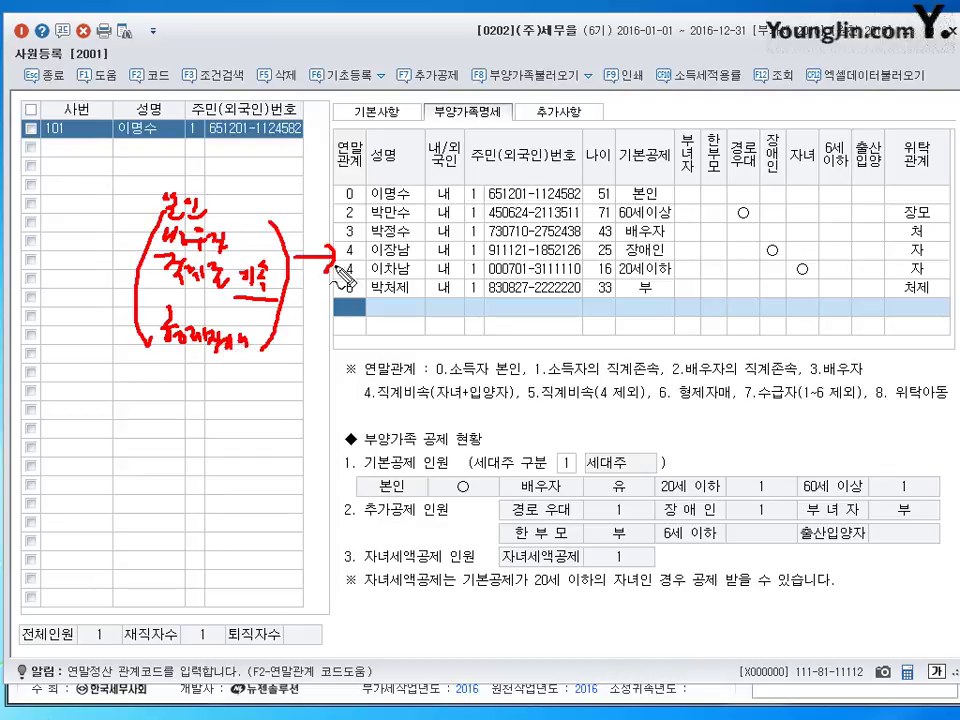
pyautogui.moveTo(180, 367)
pyautogui.mouseDown()
pyautogui.moveTo(245, 365)
pyautogui.moveTo(238, 376)
pyautogui.mouseUp()
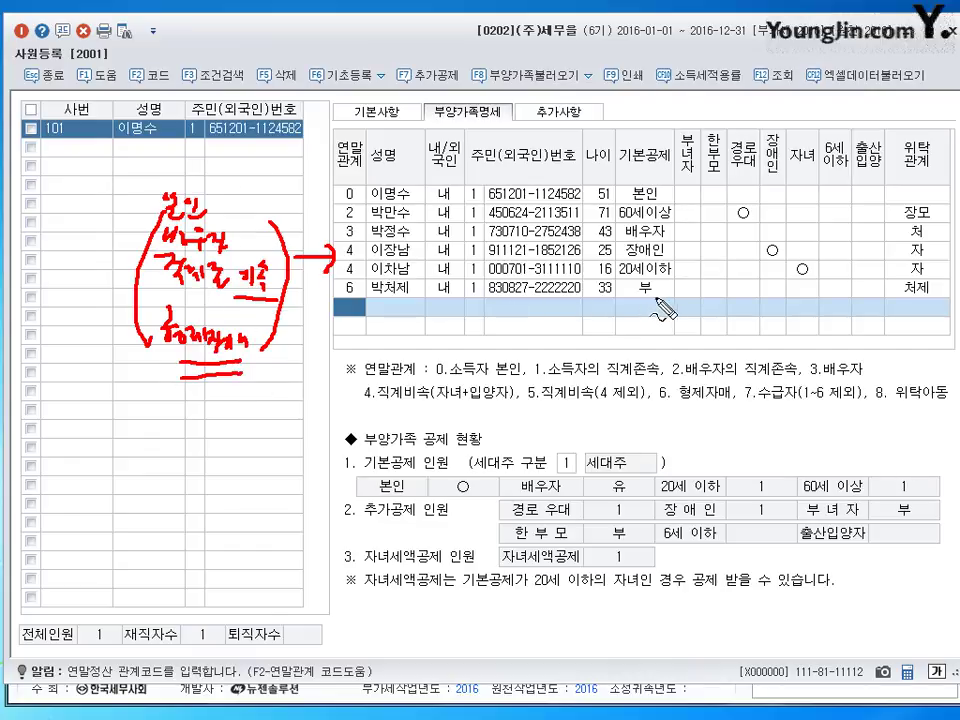
pyautogui.moveTo(652, 277); pyautogui.dragTo(650, 292)
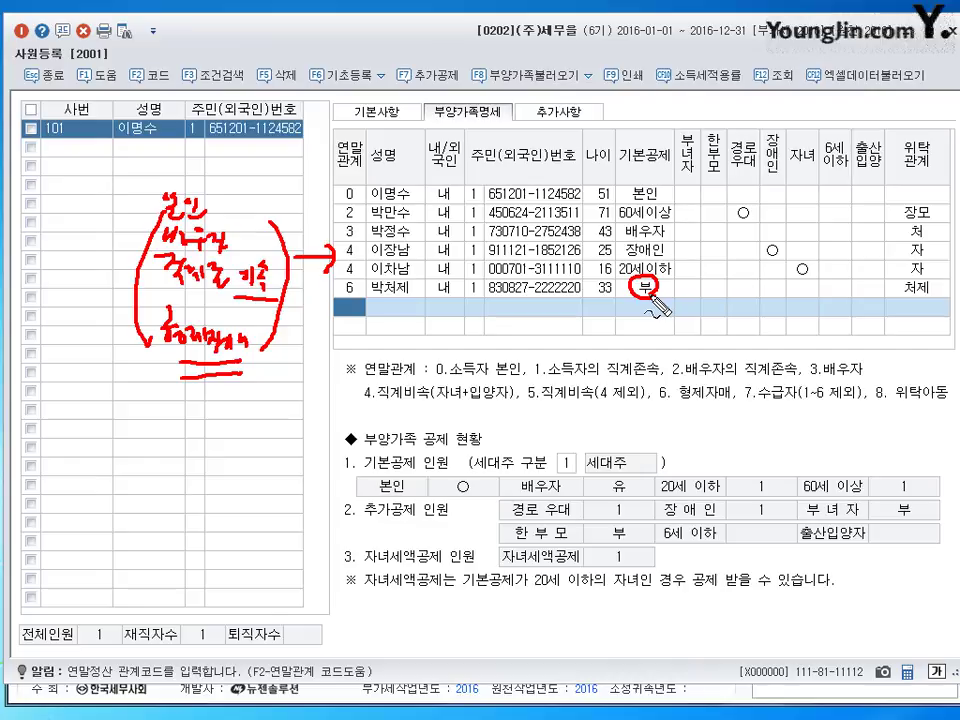
pyautogui.moveTo(672, 196); pyautogui.dragTo(667, 273)
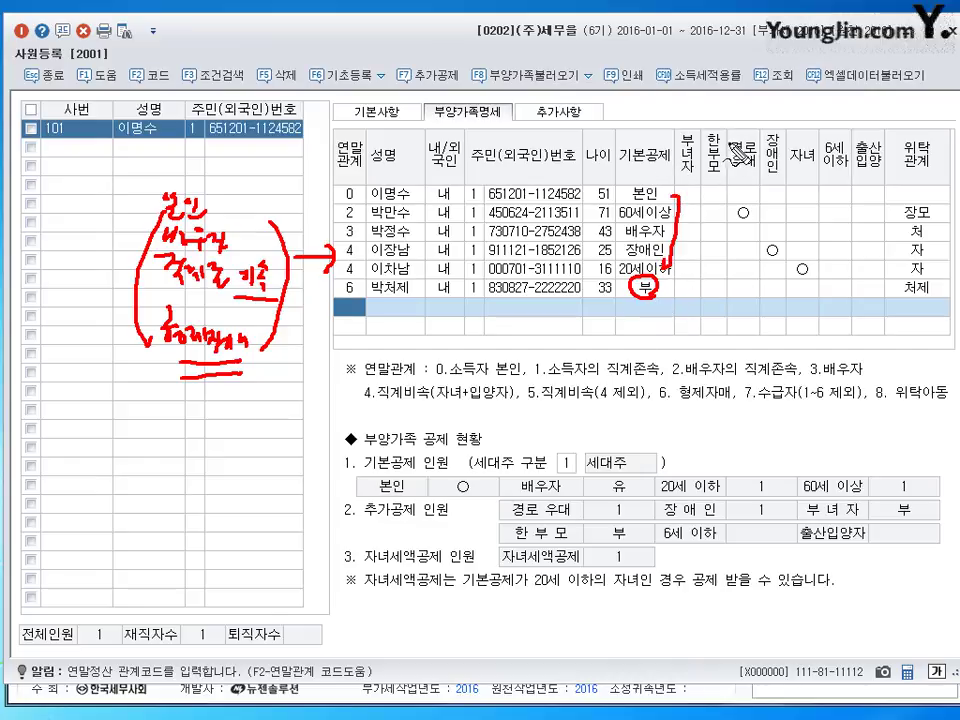
pyautogui.moveTo(678, 128); pyautogui.dragTo(677, 178)
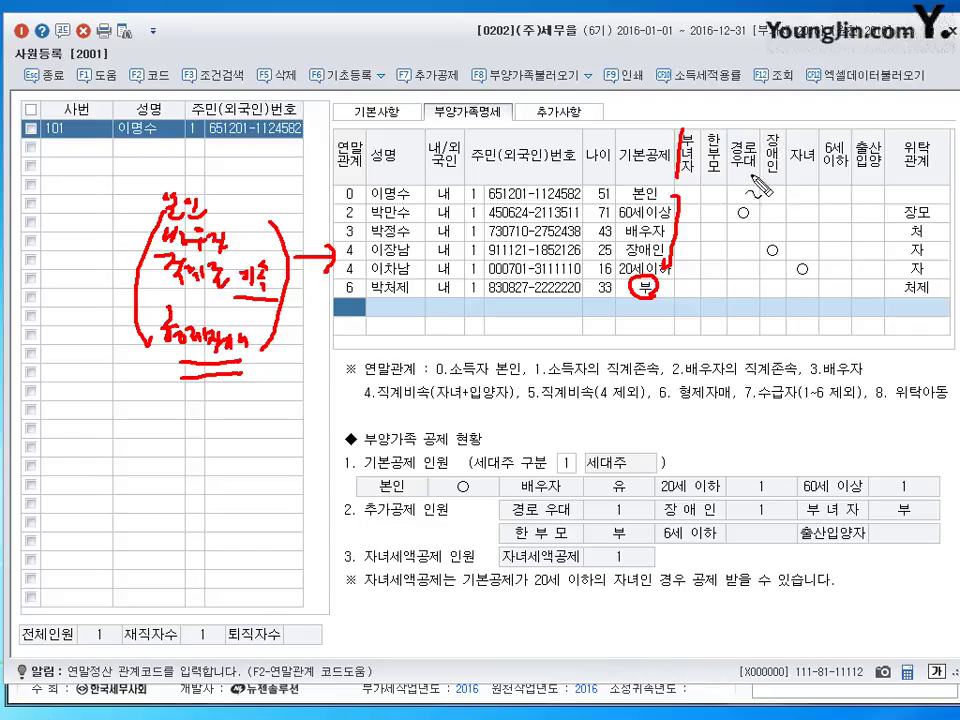
pyautogui.moveTo(684, 130)
pyautogui.mouseDown()
pyautogui.moveTo(797, 140)
pyautogui.moveTo(675, 176)
pyautogui.mouseUp()
pyautogui.moveTo(753, 206)
pyautogui.mouseDown()
pyautogui.moveTo(766, 230)
pyautogui.moveTo(776, 228)
pyautogui.moveTo(765, 205)
pyautogui.moveTo(787, 238)
pyautogui.mouseUp()
pyautogui.moveTo(802, 140)
pyautogui.mouseDown()
pyautogui.moveTo(804, 180)
pyautogui.moveTo(880, 180)
pyautogui.moveTo(882, 137)
pyautogui.moveTo(806, 121)
pyautogui.moveTo(812, 135)
pyautogui.moveTo(822, 118)
pyautogui.moveTo(828, 131)
pyautogui.moveTo(852, 124)
pyautogui.moveTo(866, 150)
pyautogui.moveTo(830, 132)
pyautogui.moveTo(836, 140)
pyautogui.mouseUp()
pyautogui.moveTo(810, 262); pyautogui.dragTo(836, 278)
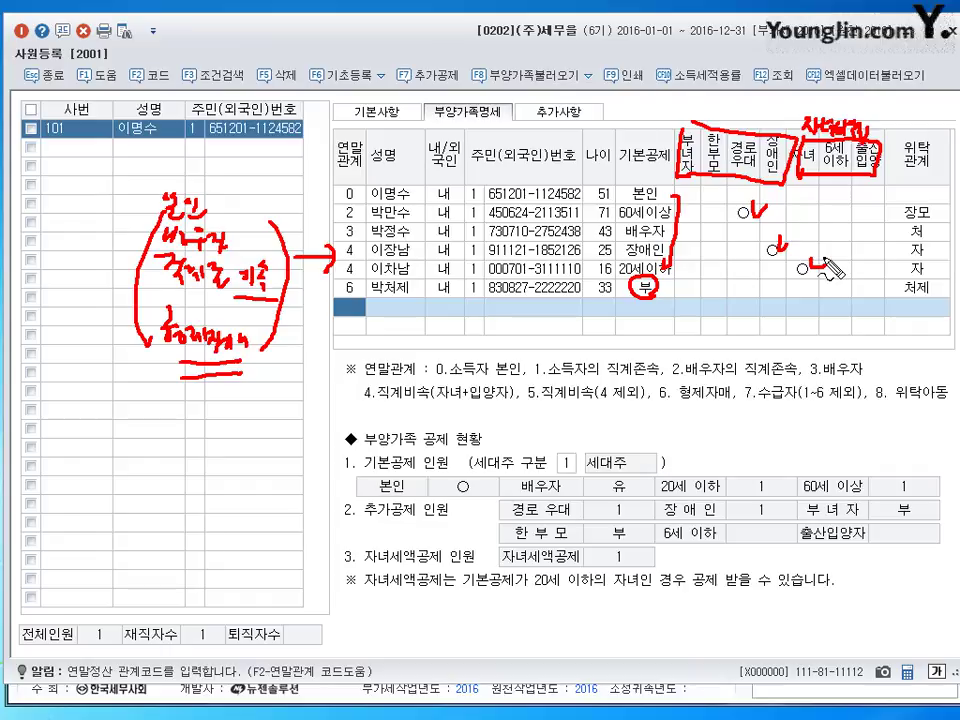
pyautogui.press('Escape')
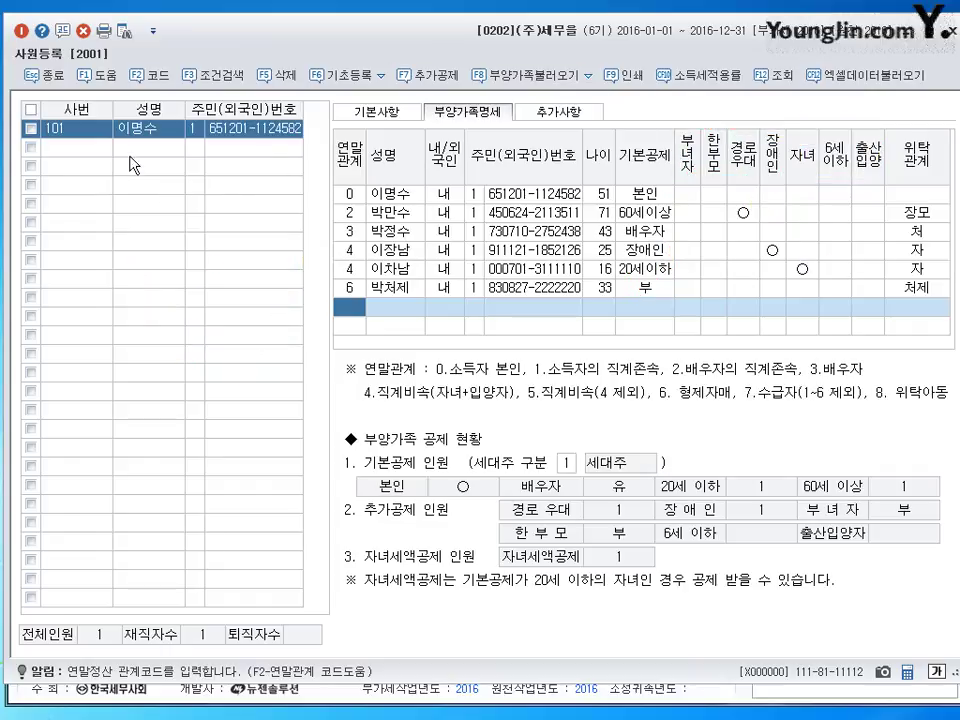
# - Create employee 102 with the employee's name and resident-number ID type
pyautogui.click(66, 151)
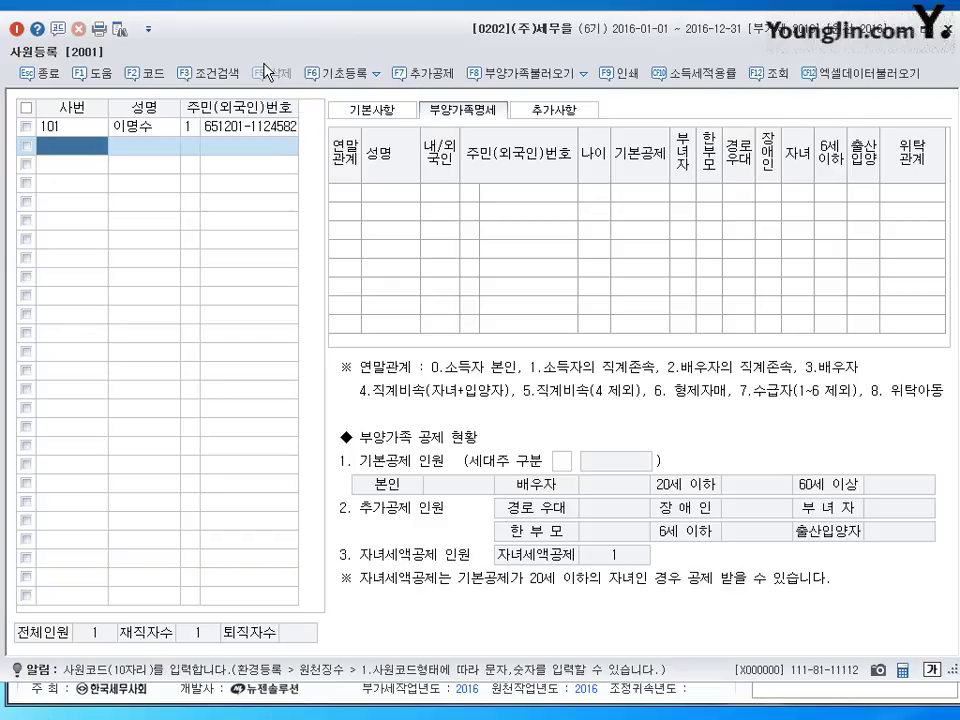
pyautogui.write('102')
pyautogui.press('Return')
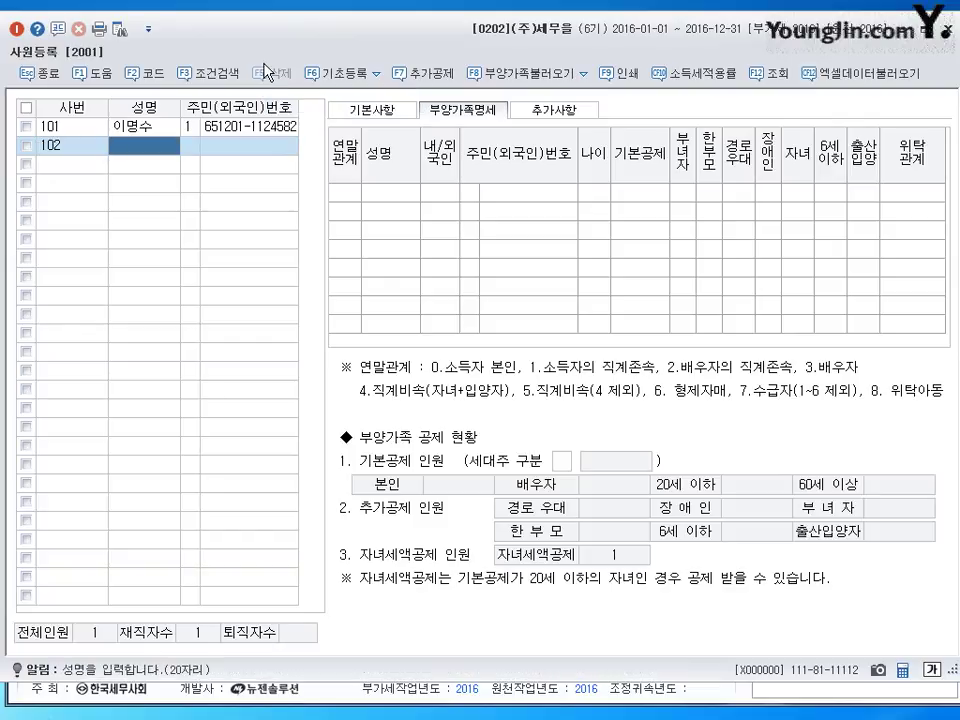
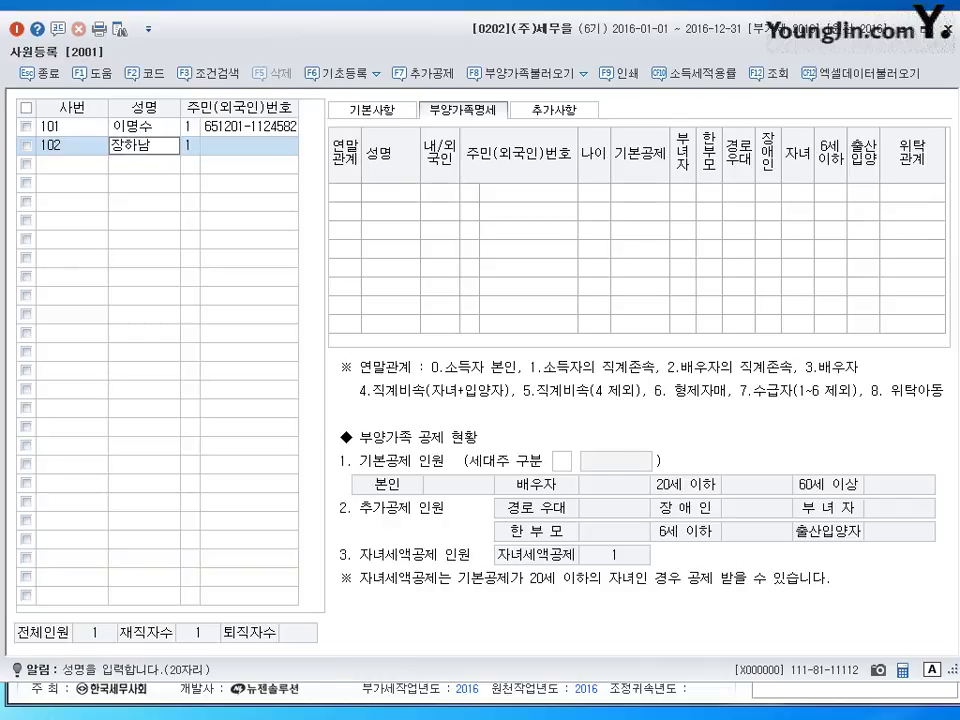
pyautogui.press('Return')
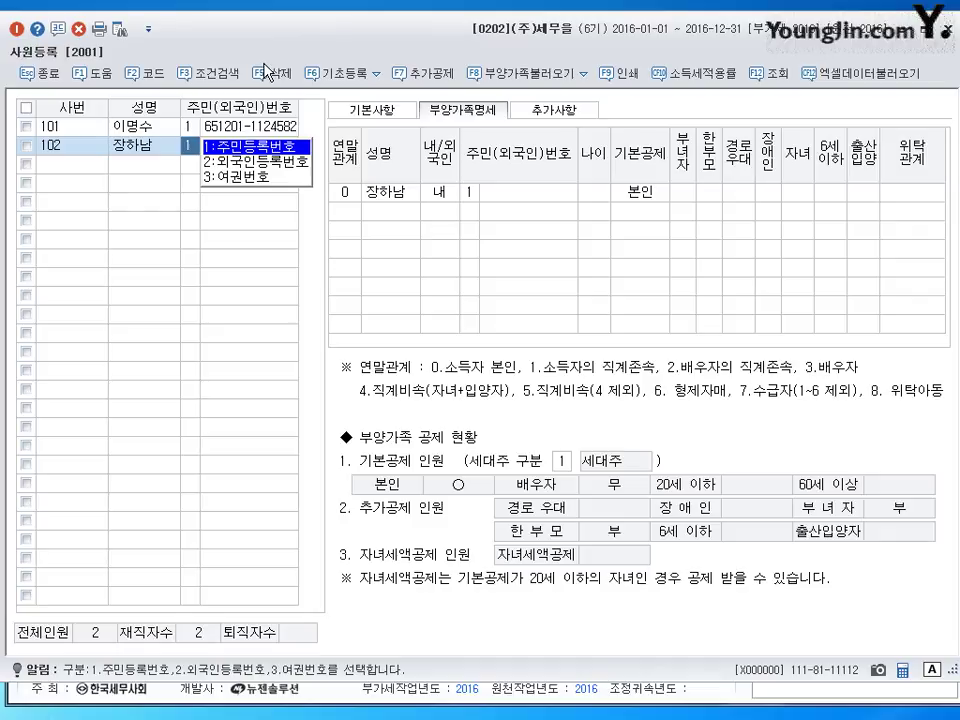
pyautogui.press('Return')
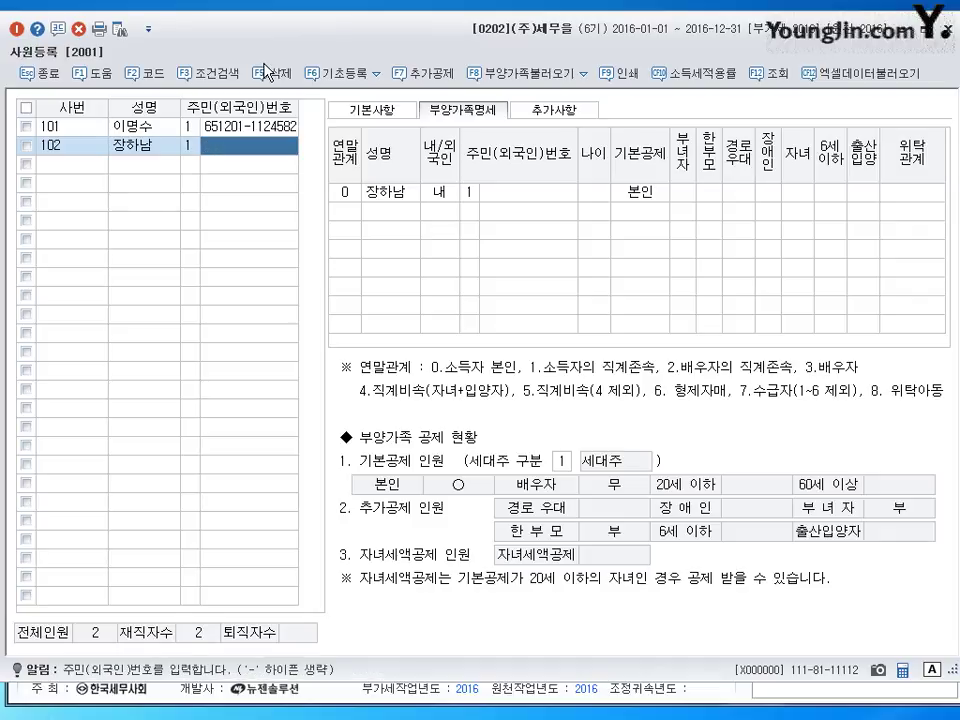
# - Set employee 102's 입사년월일 to 2015-01-01 in the 기본사항 tab
pyautogui.click(366, 113)
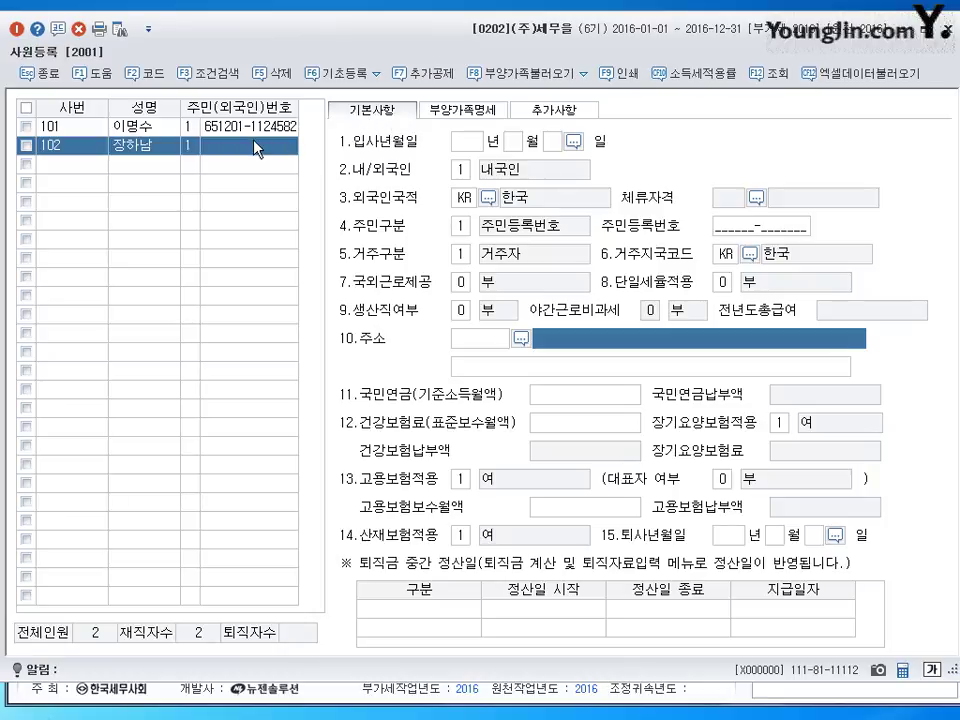
pyautogui.click(466, 142)
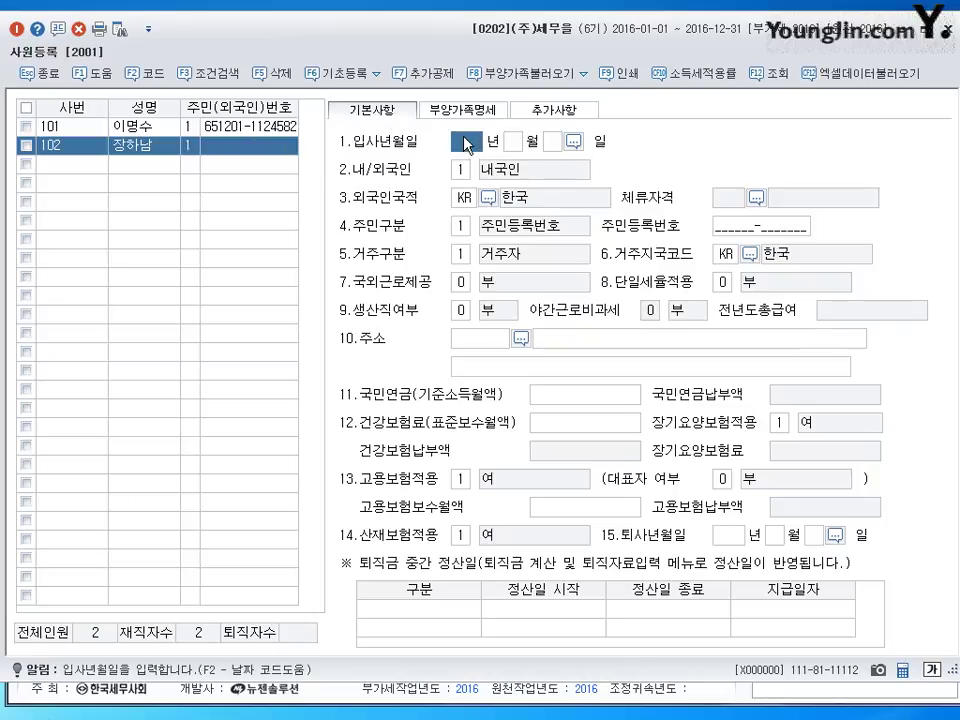
pyautogui.write('2015 년 1')
pyautogui.press('Return')
pyautogui.write('1')
pyautogui.press('Return')
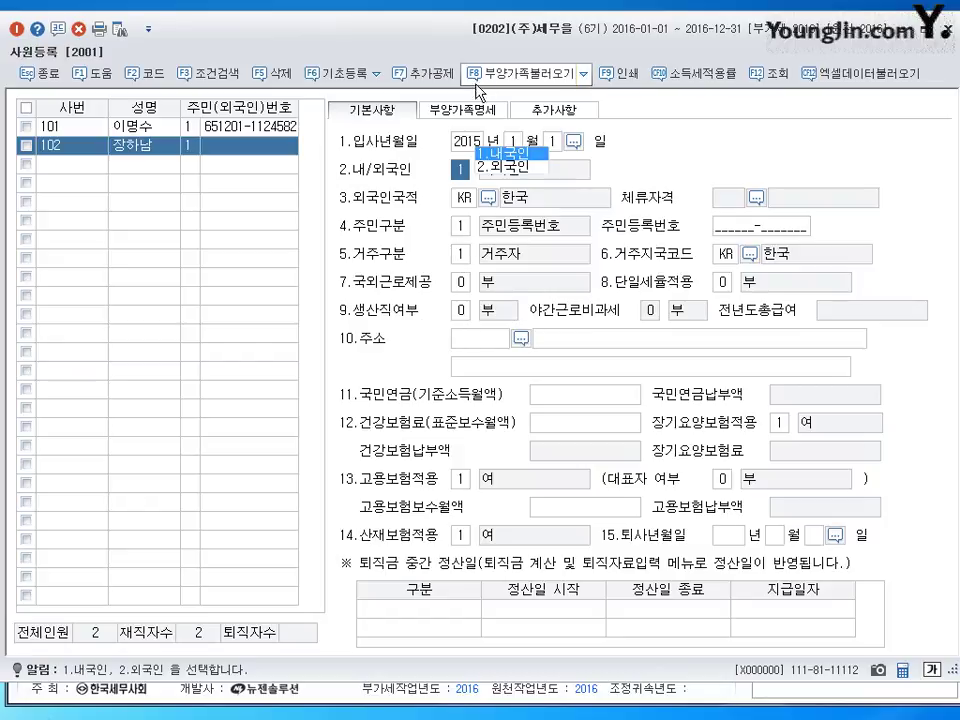
pyautogui.click(472, 112)
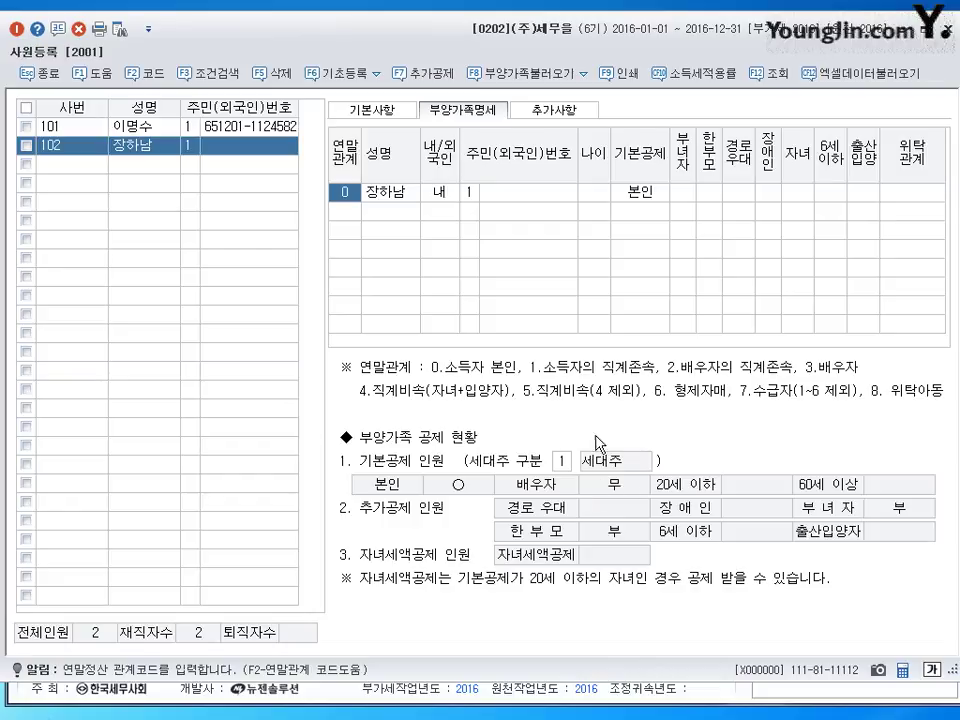
# - Add the spouse as a relation-3 dependent with her name and the 배우자 basic deduction
pyautogui.click(347, 213)
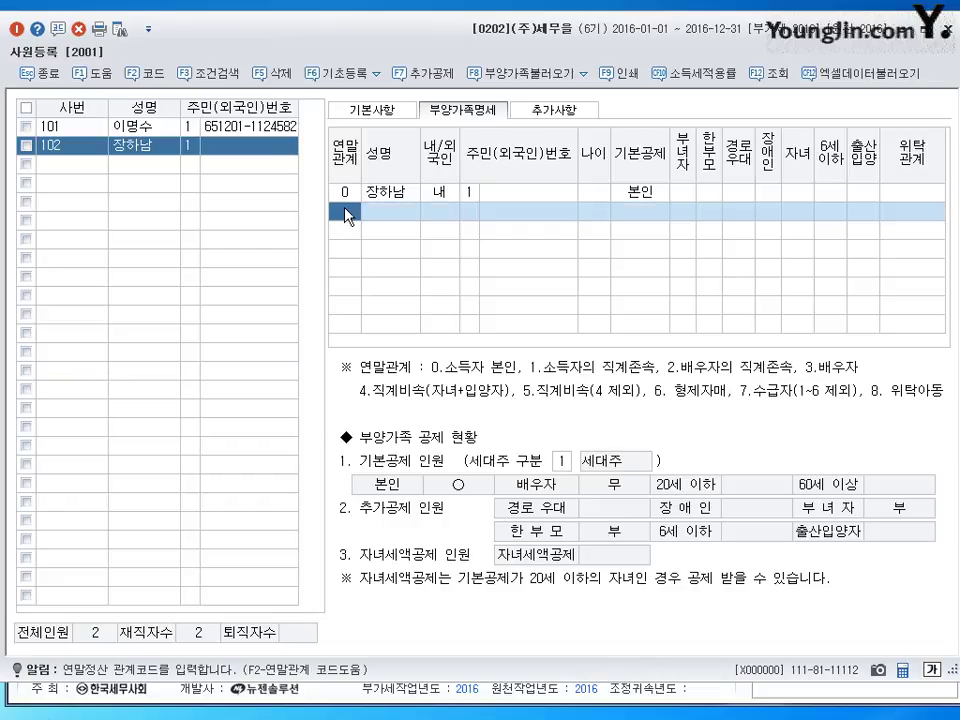
pyautogui.write('3')
pyautogui.press('Return')
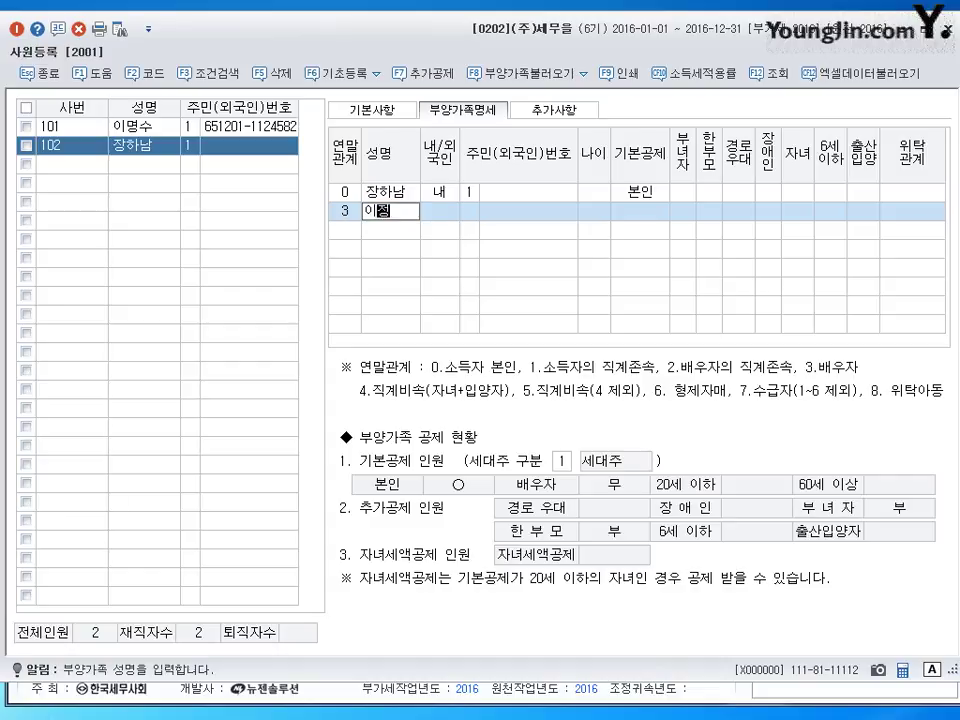
pyautogui.press('Return')
pyautogui.press('Return')
pyautogui.press('Return')
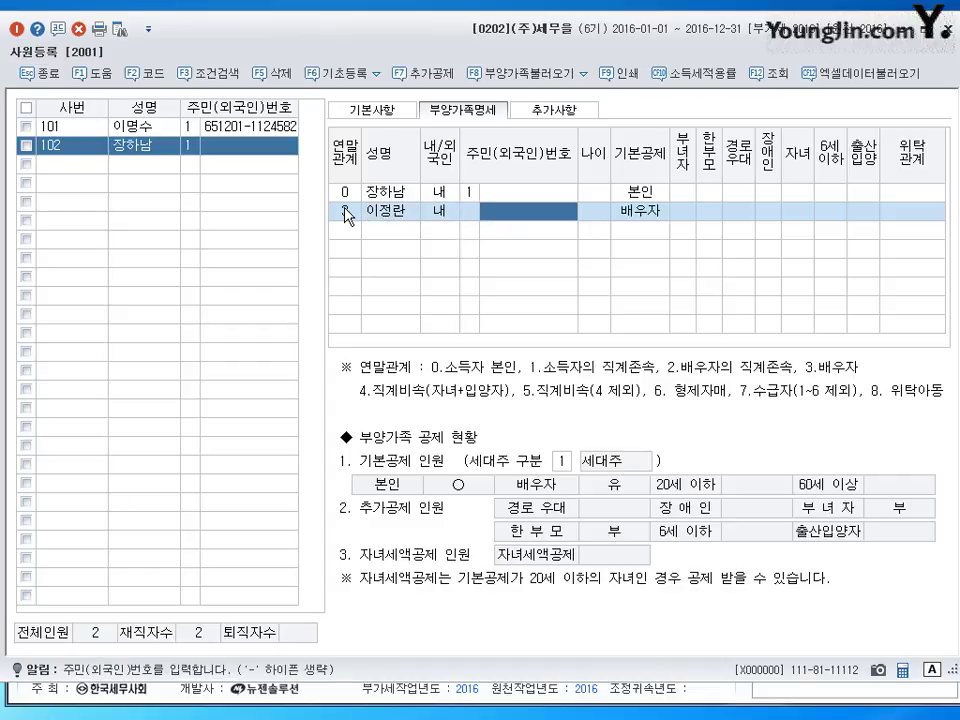
pyautogui.press('Left')
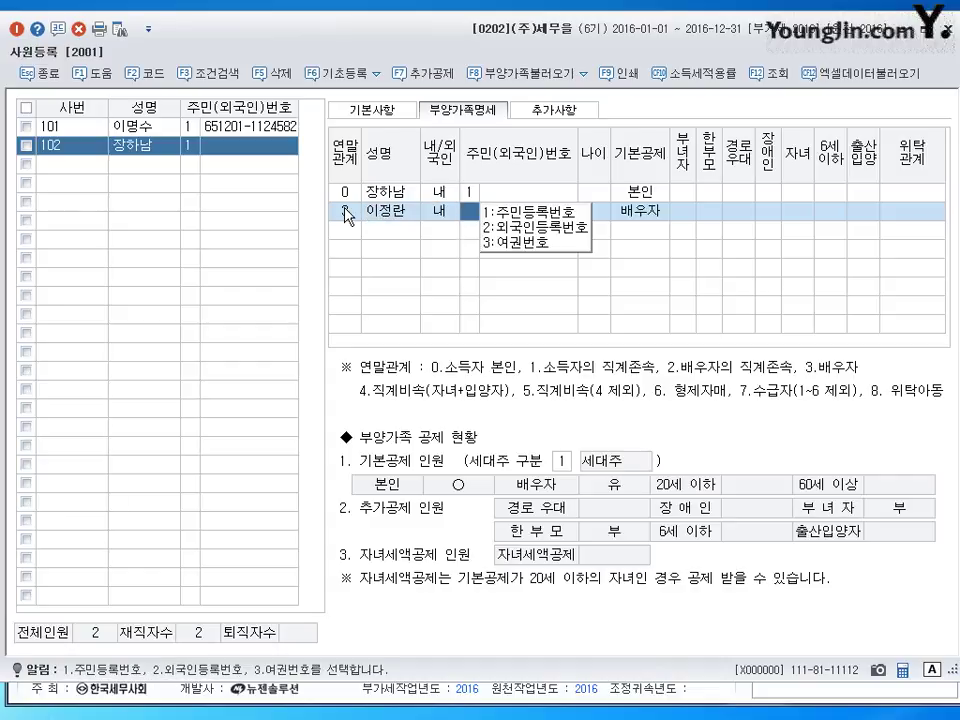
pyautogui.press('Return')
pyautogui.press('Return')
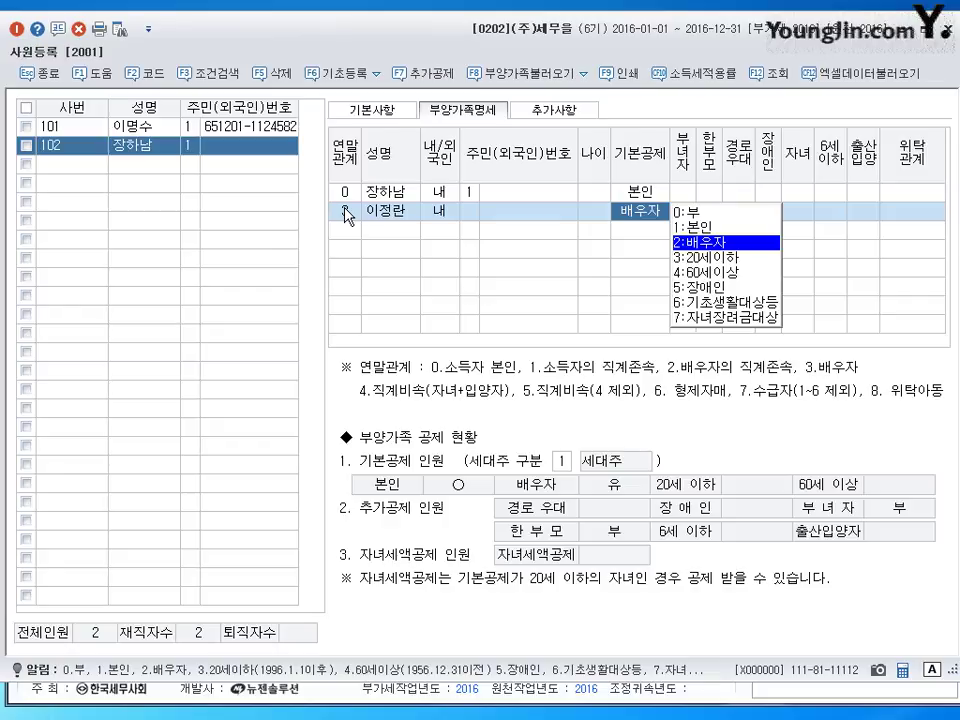
pyautogui.press('Return')
# - Set the spouse's 위탁관계 to 처 and begin a relation-4 dependent row
pyautogui.click(918, 218)
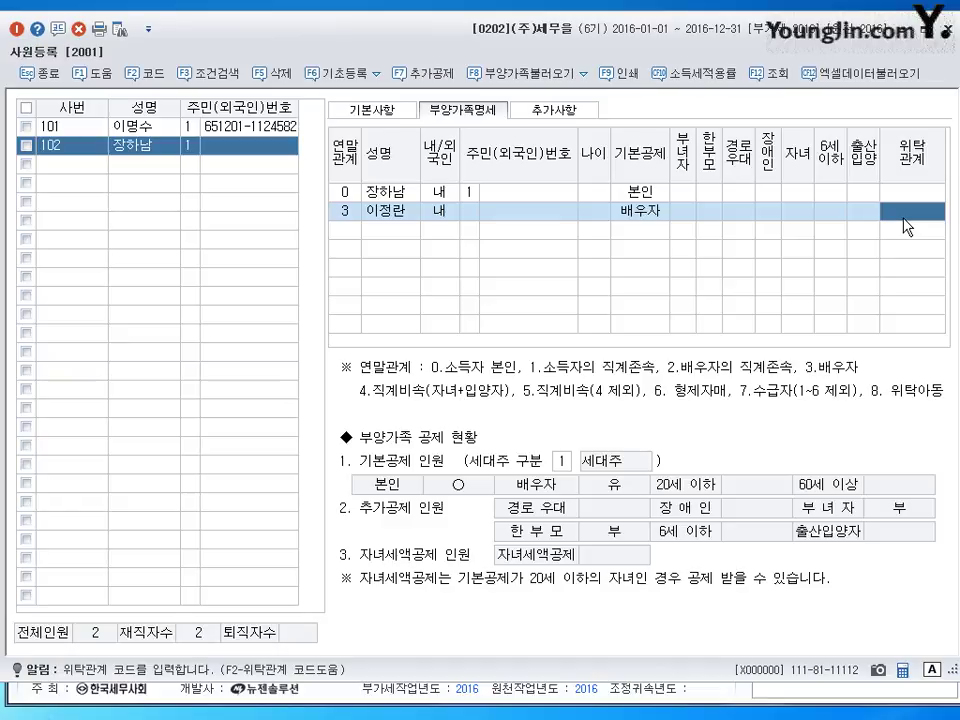
pyautogui.press('F2')
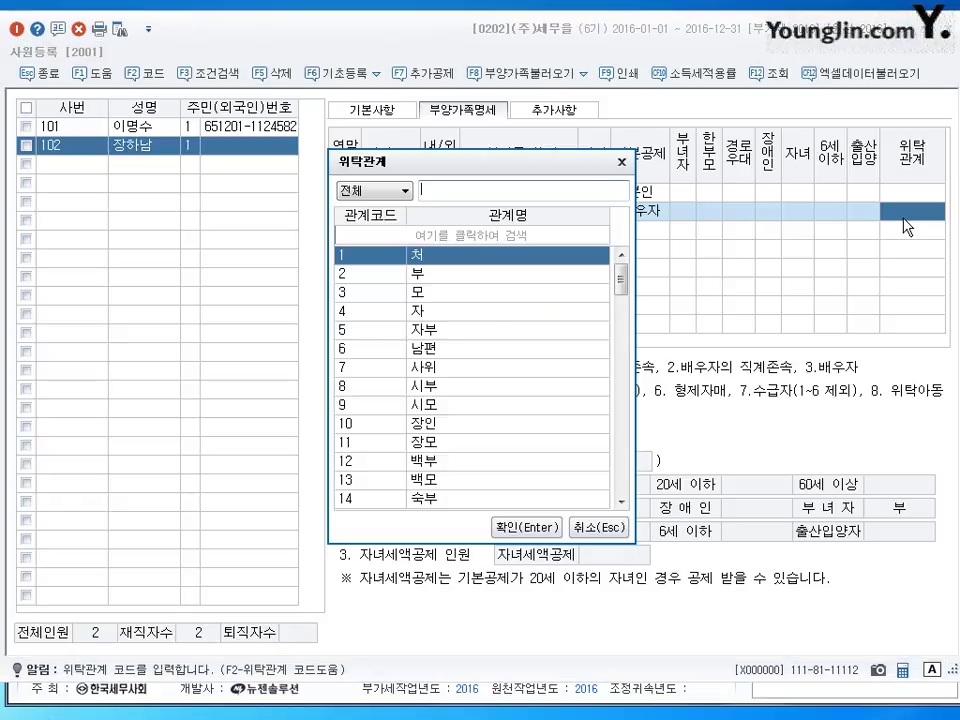
pyautogui.press('Return')
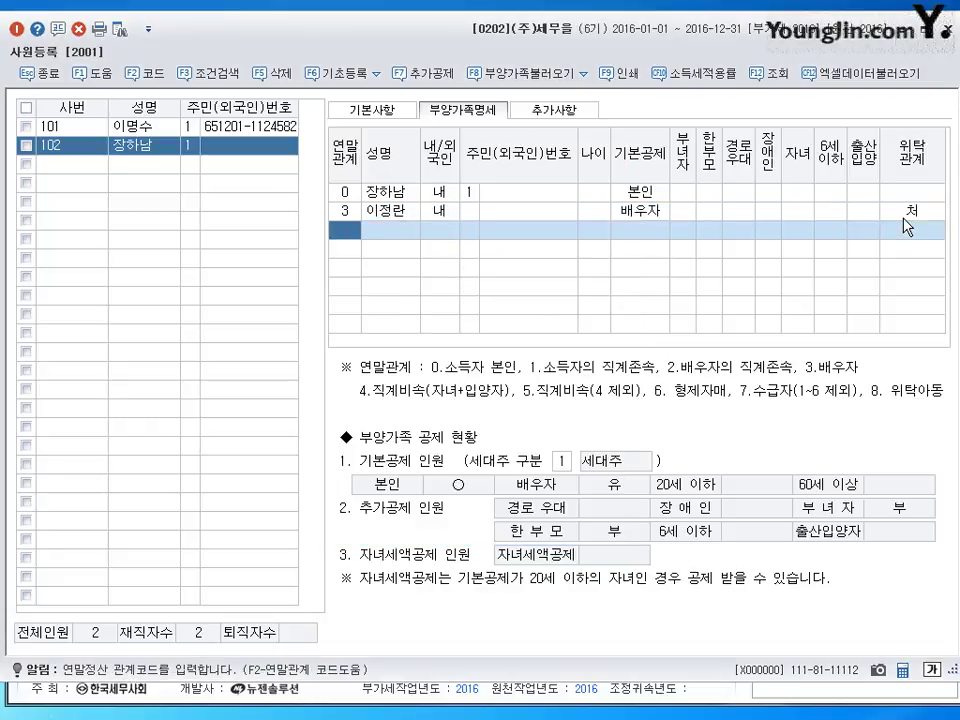
pyautogui.write('4')
pyautogui.press('Return')
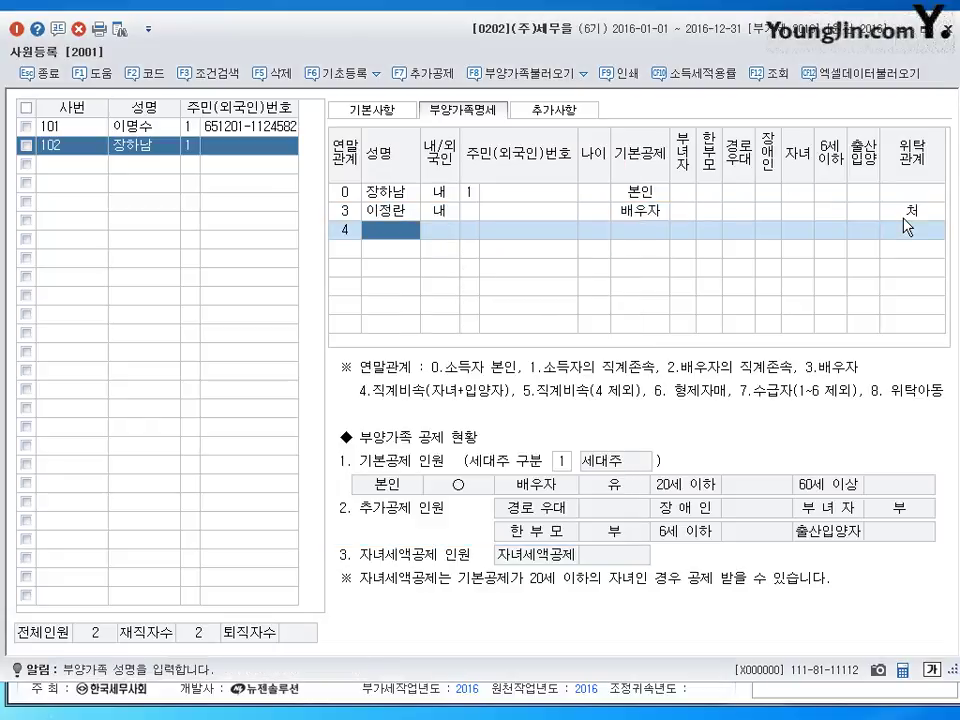
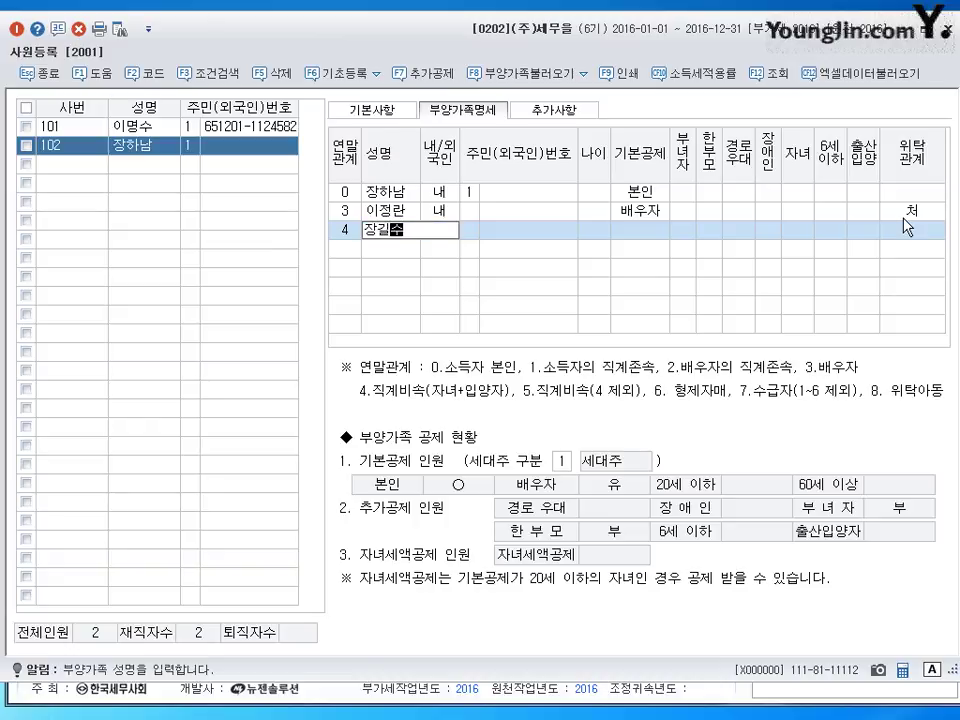
# - Name the first child and add a second relation-4 child, leaving both at deduction 부
pyautogui.press('Return')
pyautogui.write('4')
pyautogui.press('Return')
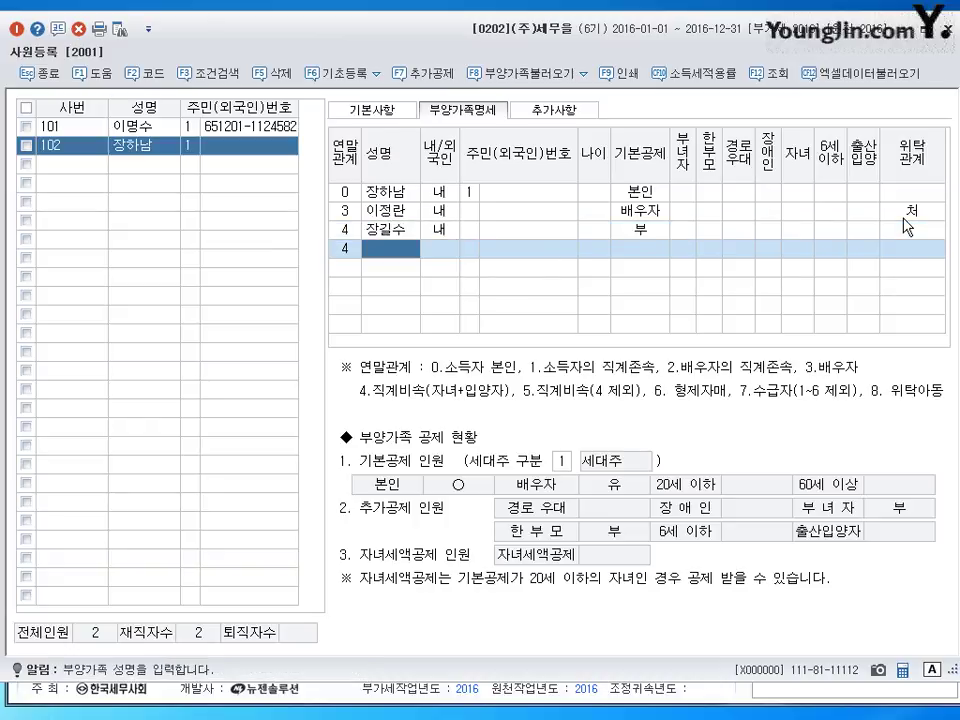
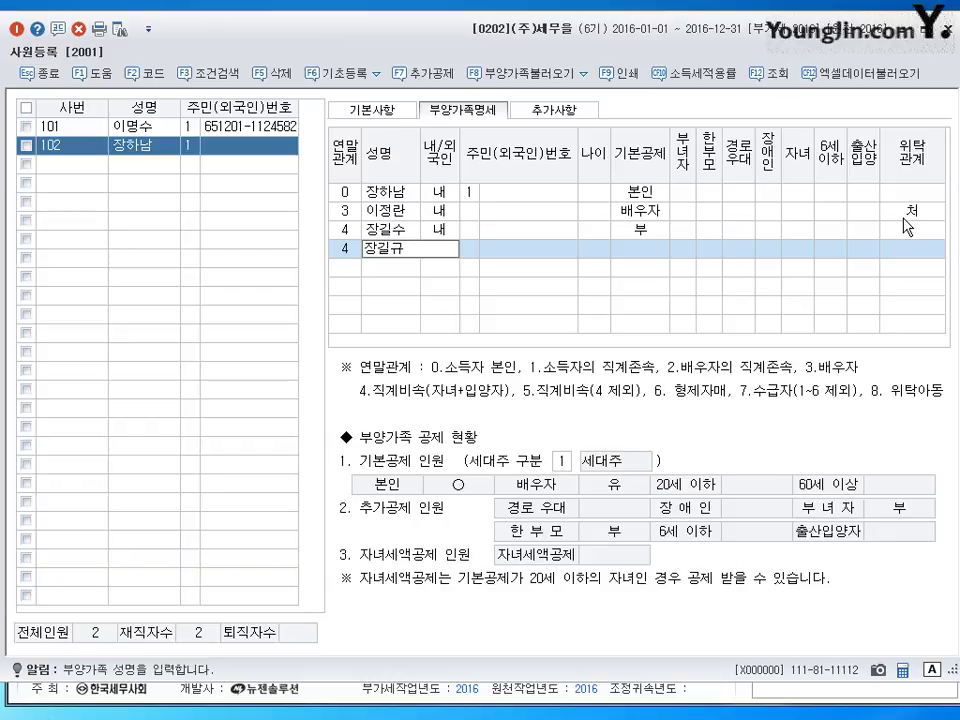
pyautogui.press('Return')
pyautogui.click(905, 226)
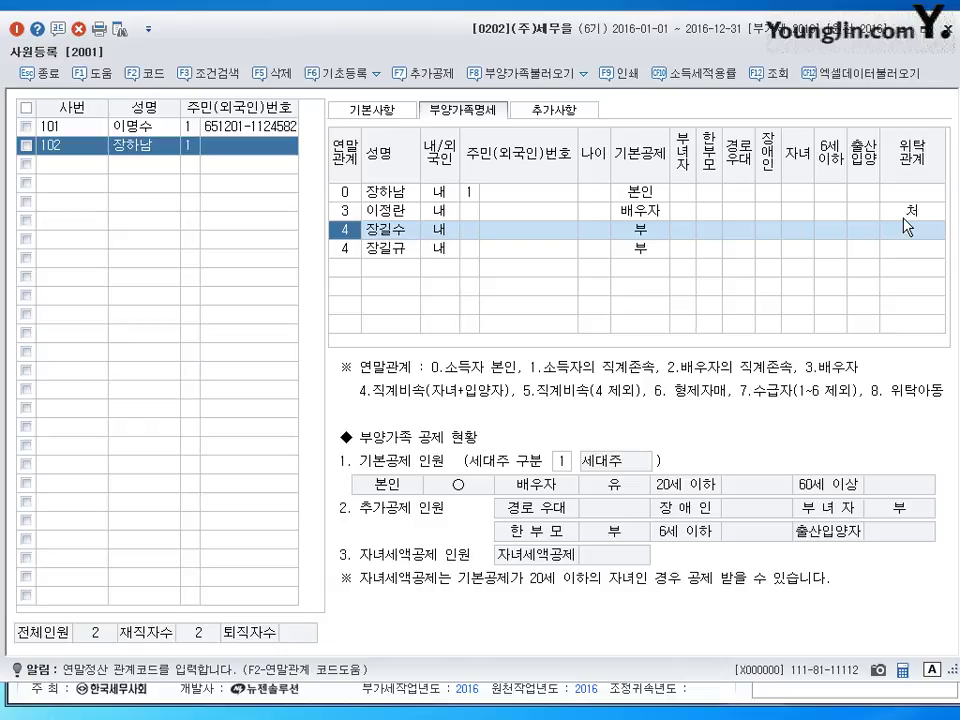
pyautogui.press('Return')
pyautogui.press('Return')
pyautogui.press('Return')
pyautogui.press('Return')
pyautogui.press('Return')
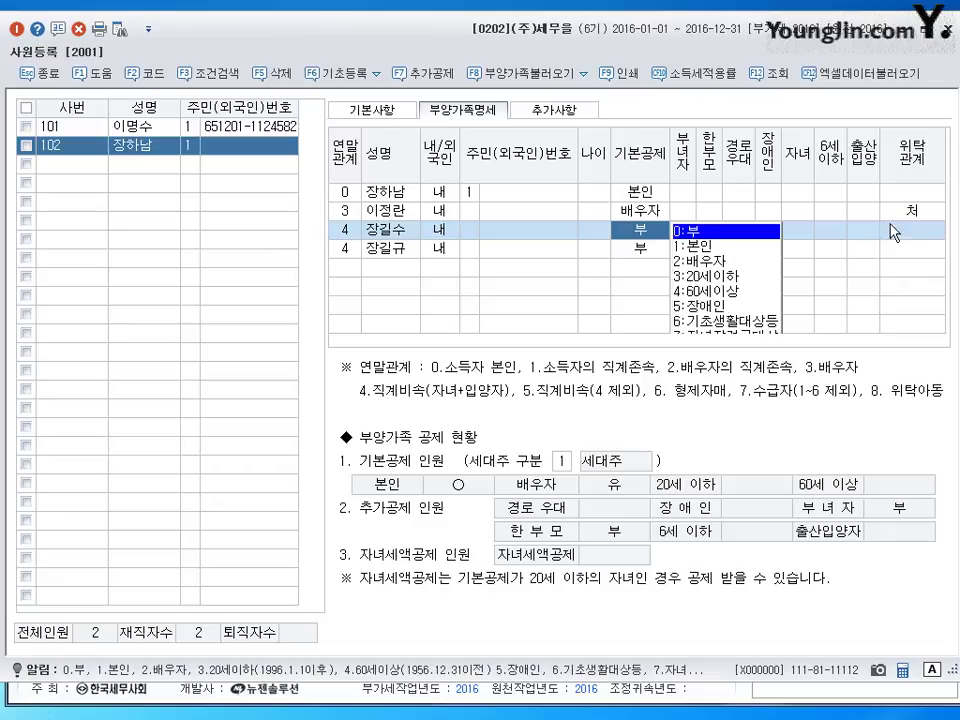
pyautogui.click(403, 238)
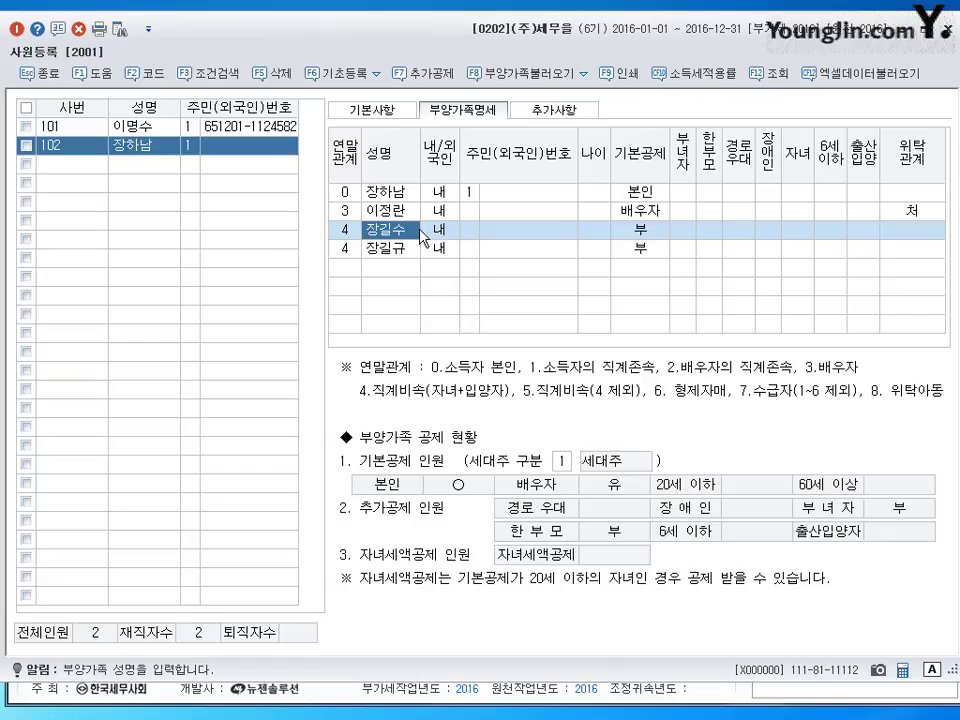
# - Set the first child's 위탁관계 to 자 by entering code 4
pyautogui.click(410, 252)
pyautogui.click(641, 231)
pyautogui.click(643, 233)
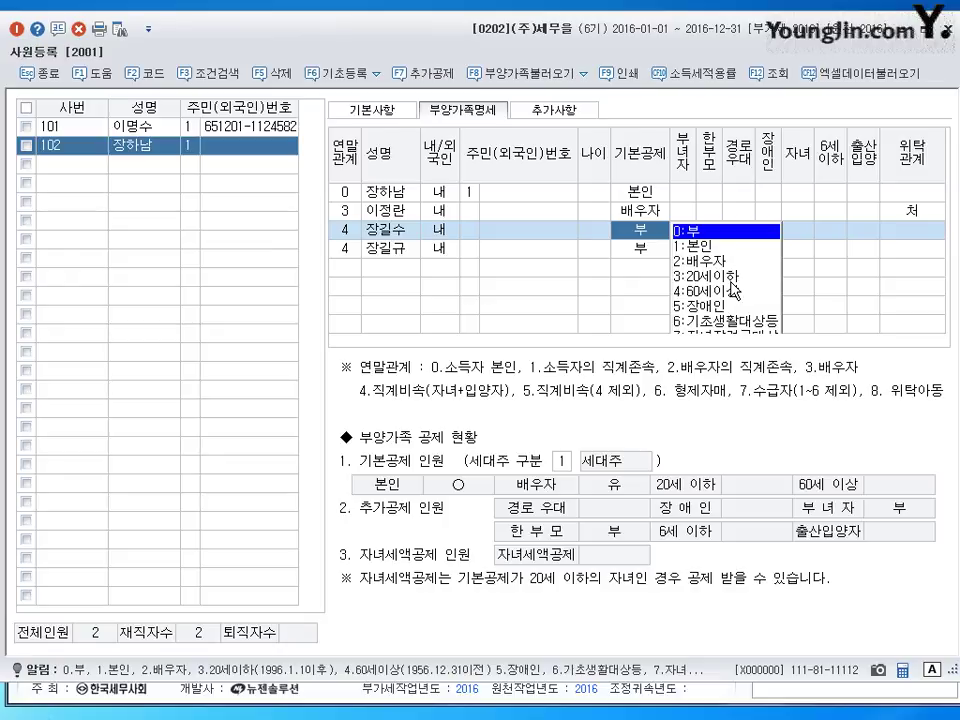
pyautogui.click(920, 236)
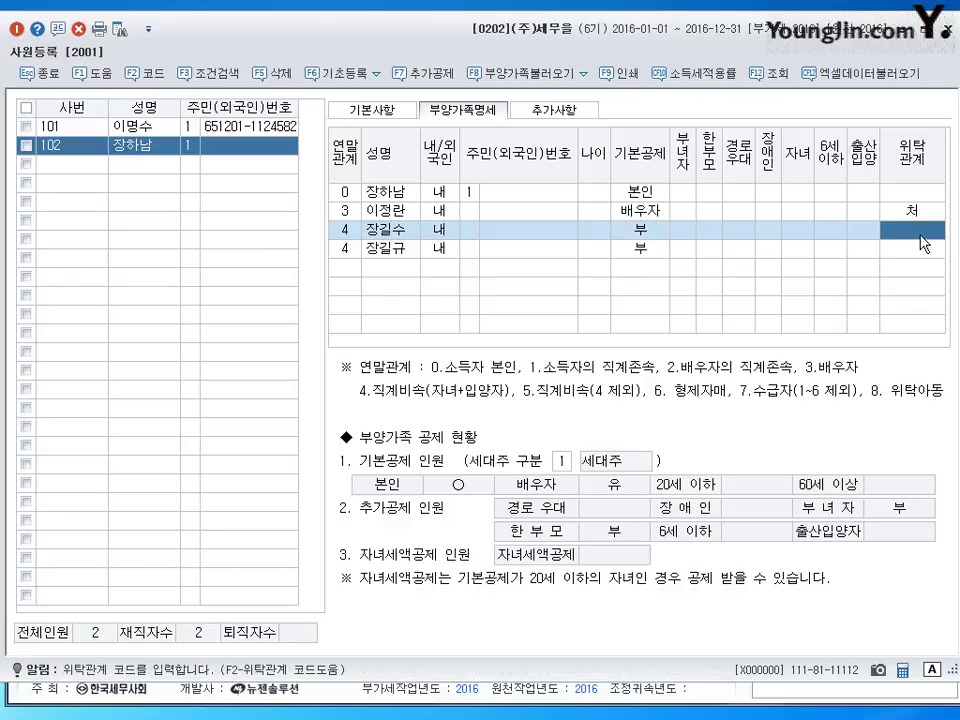
pyautogui.write('4')
pyautogui.press('Return')
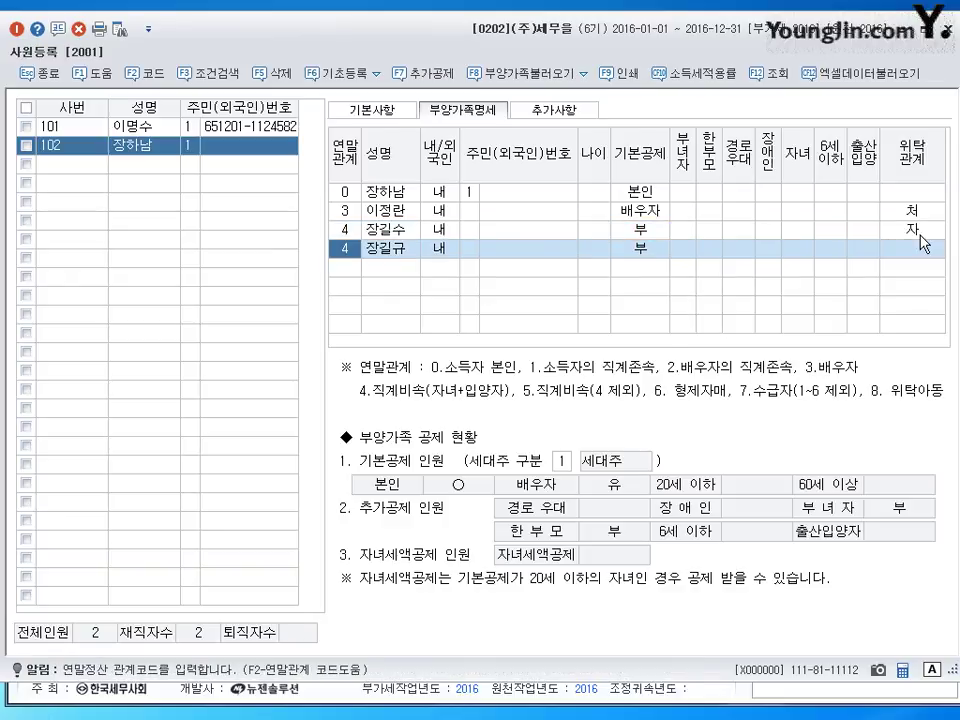
# - Give the second child 20세이하 with 자녀 marked, 6세이하 cleared, and 위탁관계 자
pyautogui.press('Return')
pyautogui.press('Return')
pyautogui.press('Return')
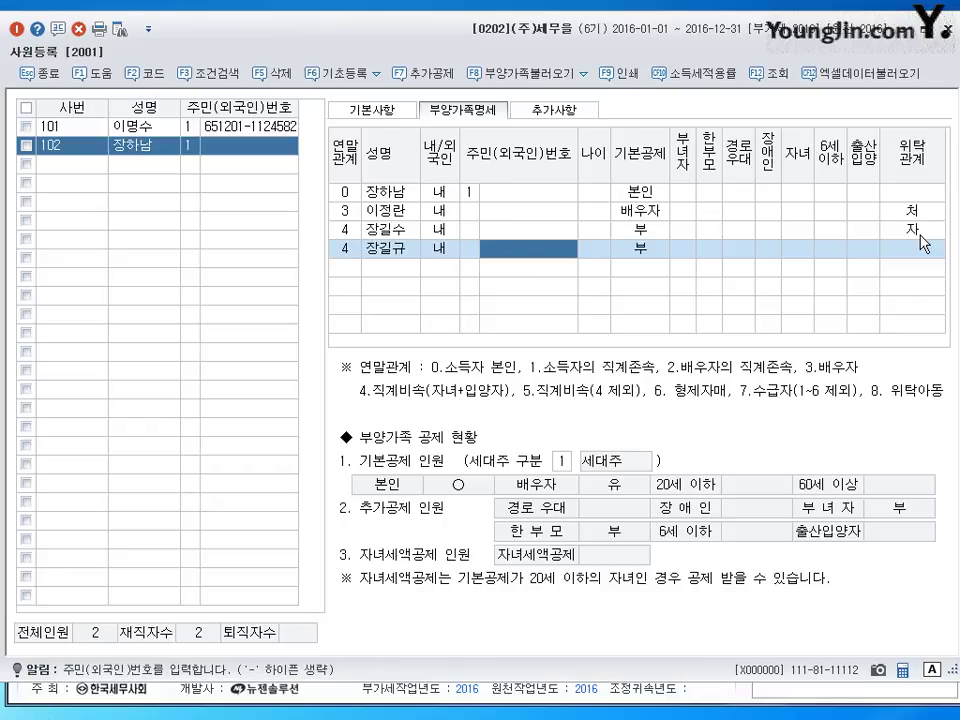
pyautogui.press('Return')
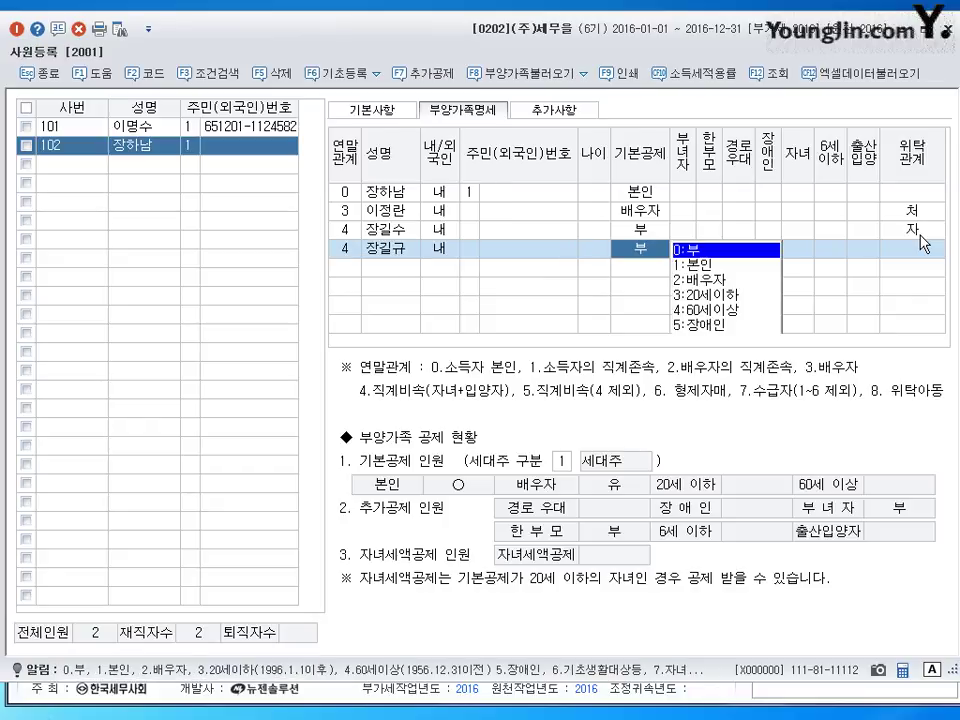
pyautogui.click(776, 296)
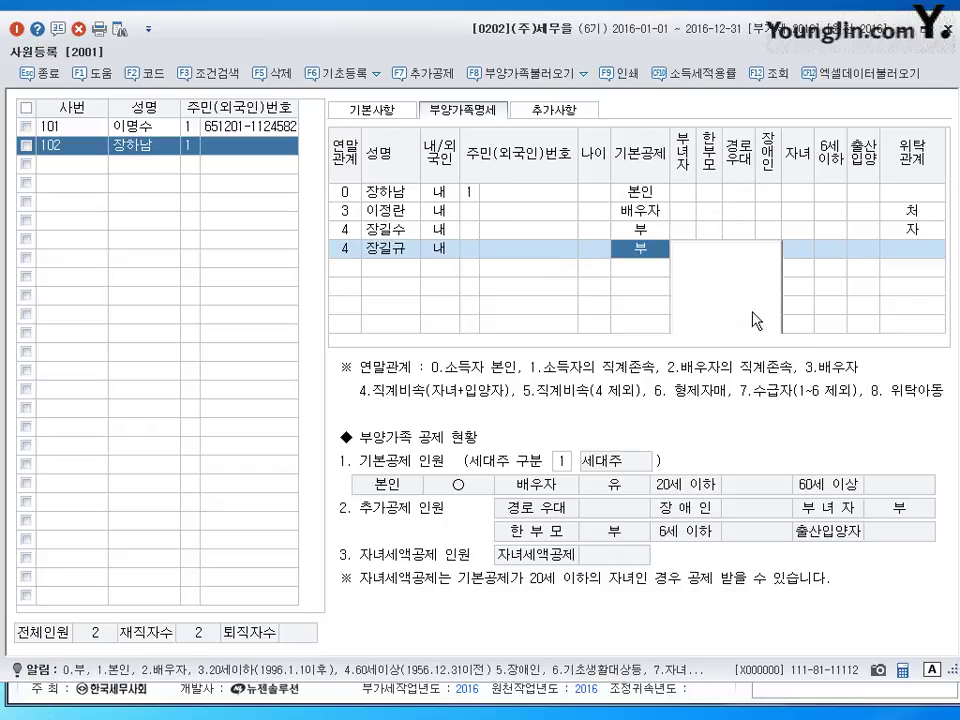
pyautogui.click(797, 249)
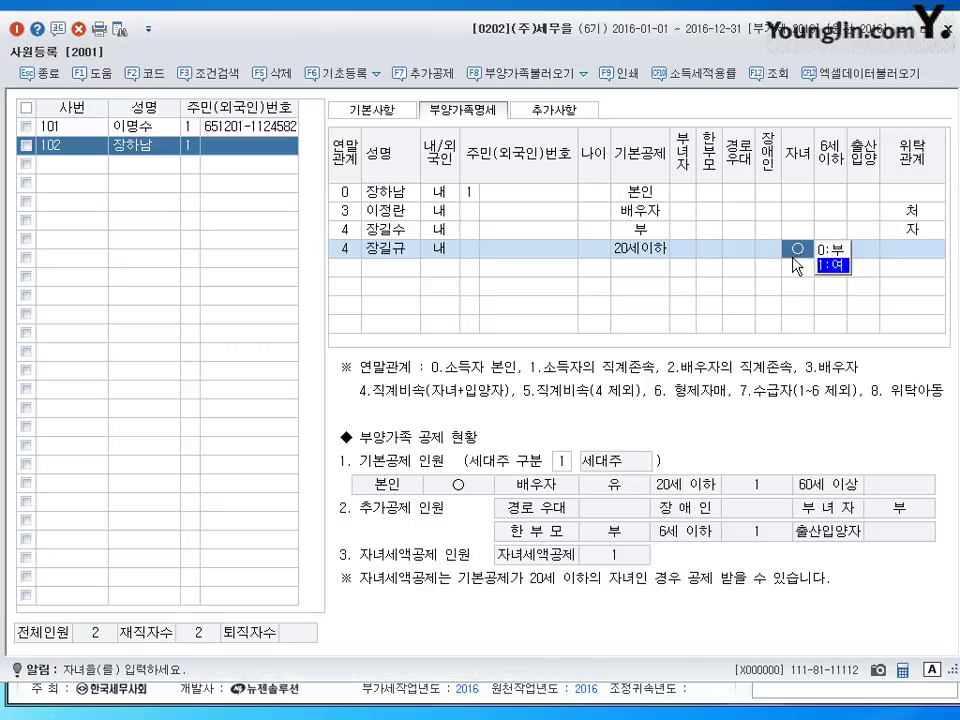
pyautogui.click(840, 264)
pyautogui.click(828, 250)
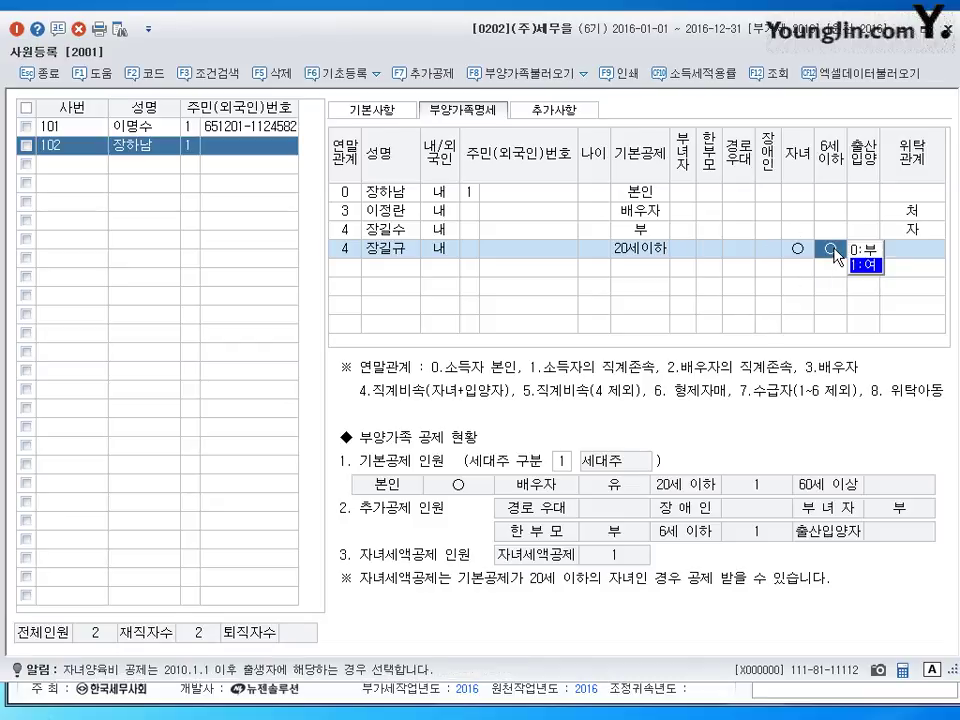
pyautogui.click(864, 249)
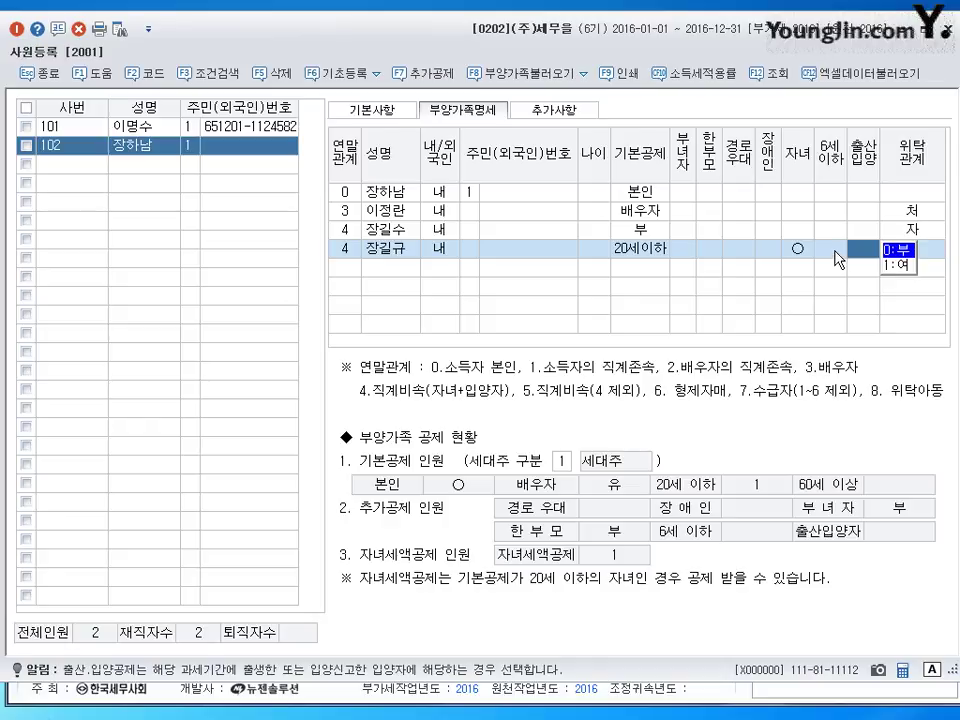
pyautogui.click(838, 257)
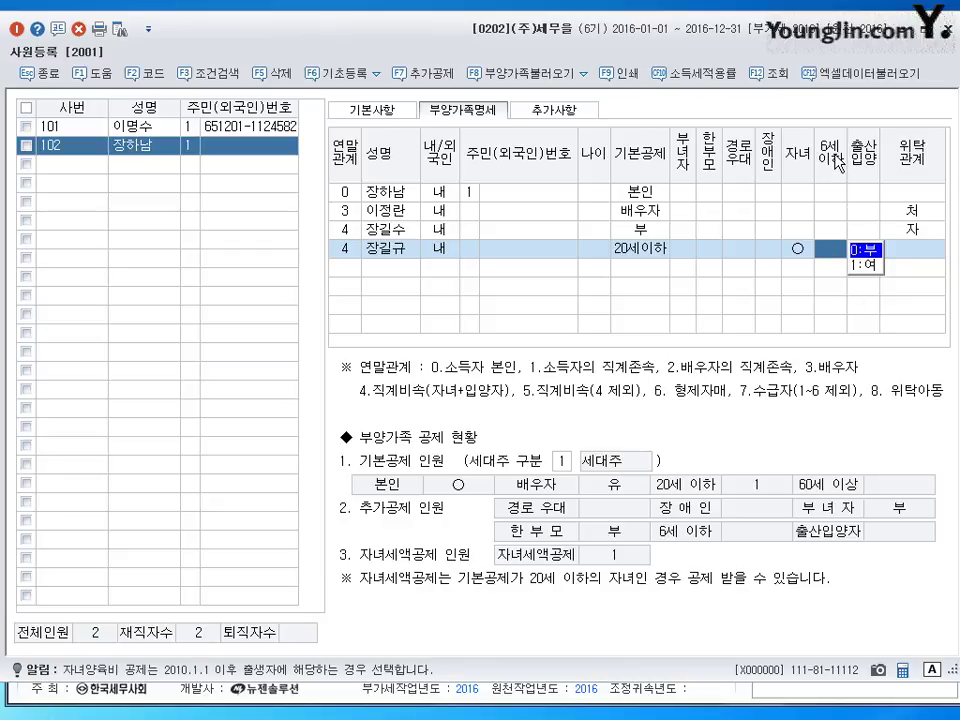
pyautogui.press('Return')
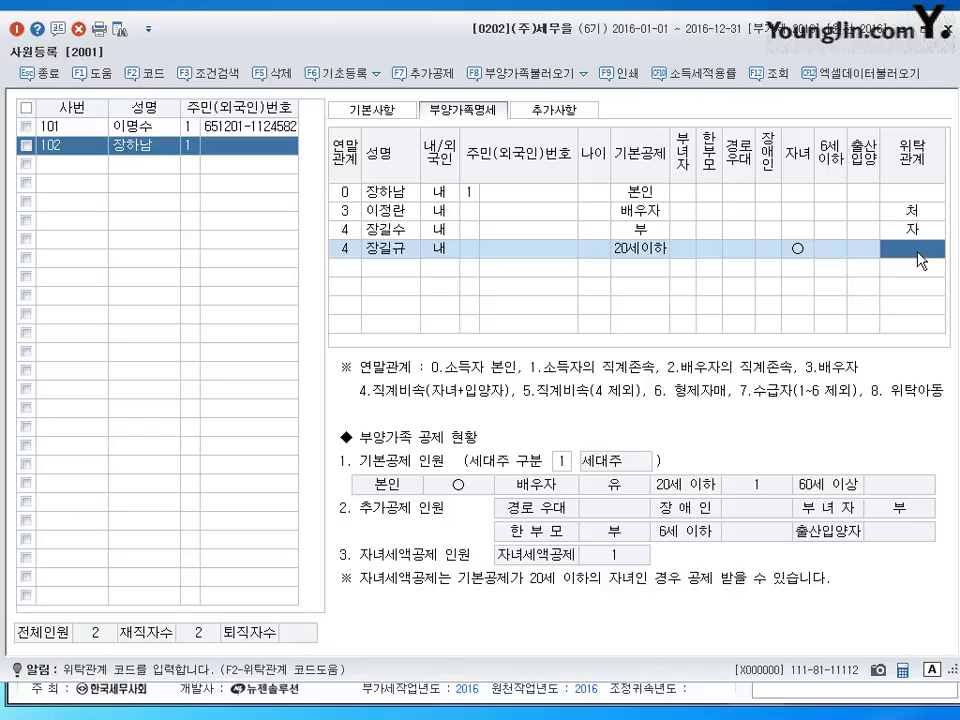
pyautogui.write('4')
pyautogui.press('Return')
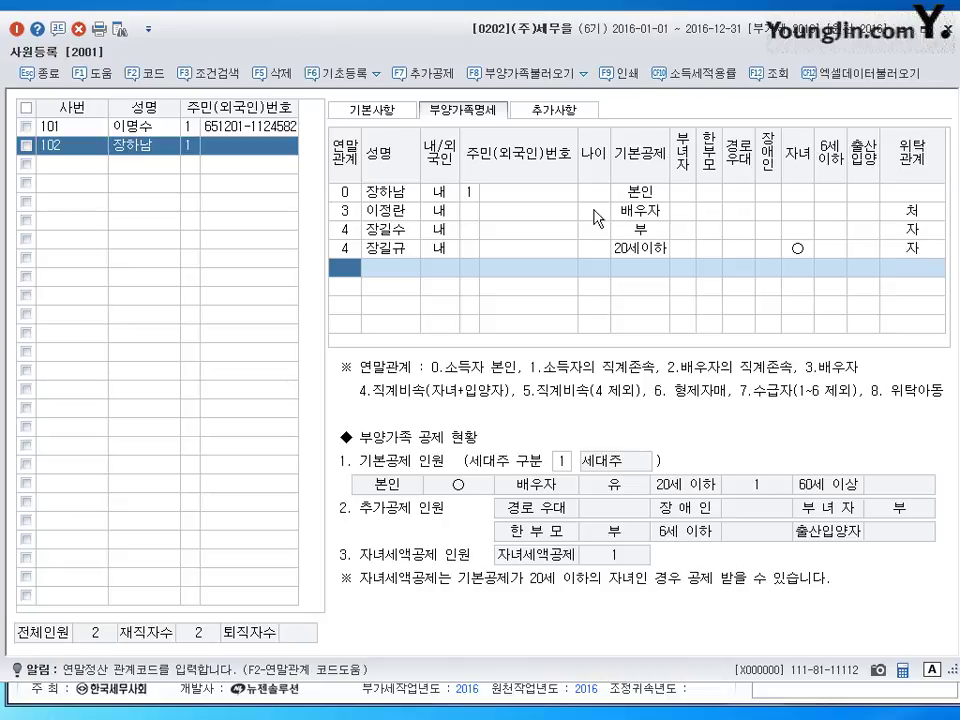
# - Add a new dependent row with relationship code 1 and the mother's name
pyautogui.click(395, 230)
pyautogui.click(392, 278)
pyautogui.write('1')
pyautogui.press('Return')
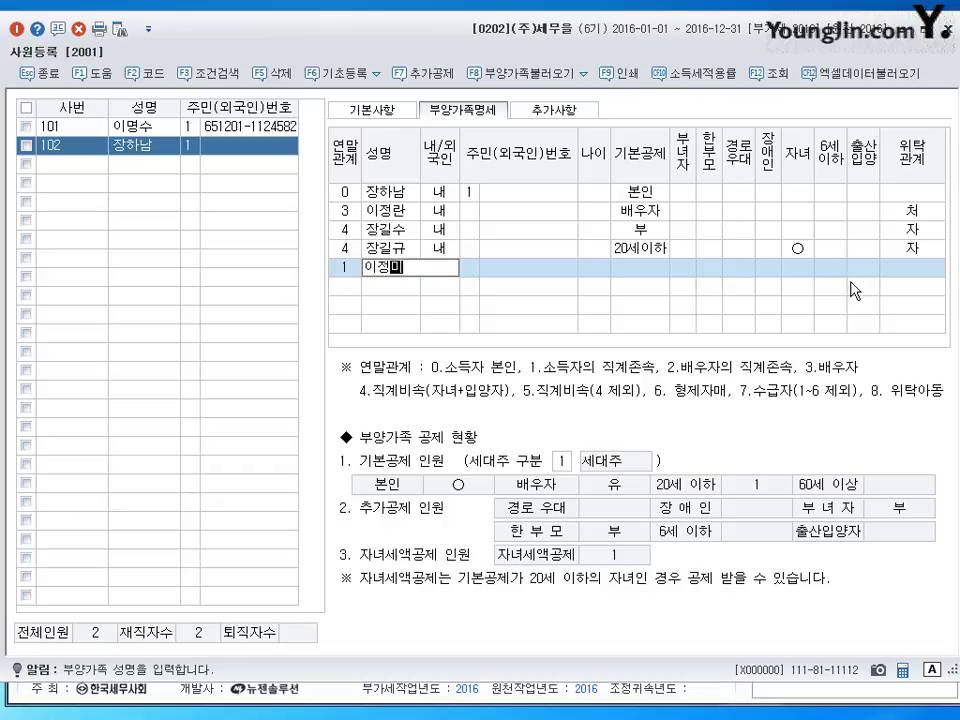
pyautogui.press('Return')
pyautogui.press('Return')
pyautogui.press('Return')
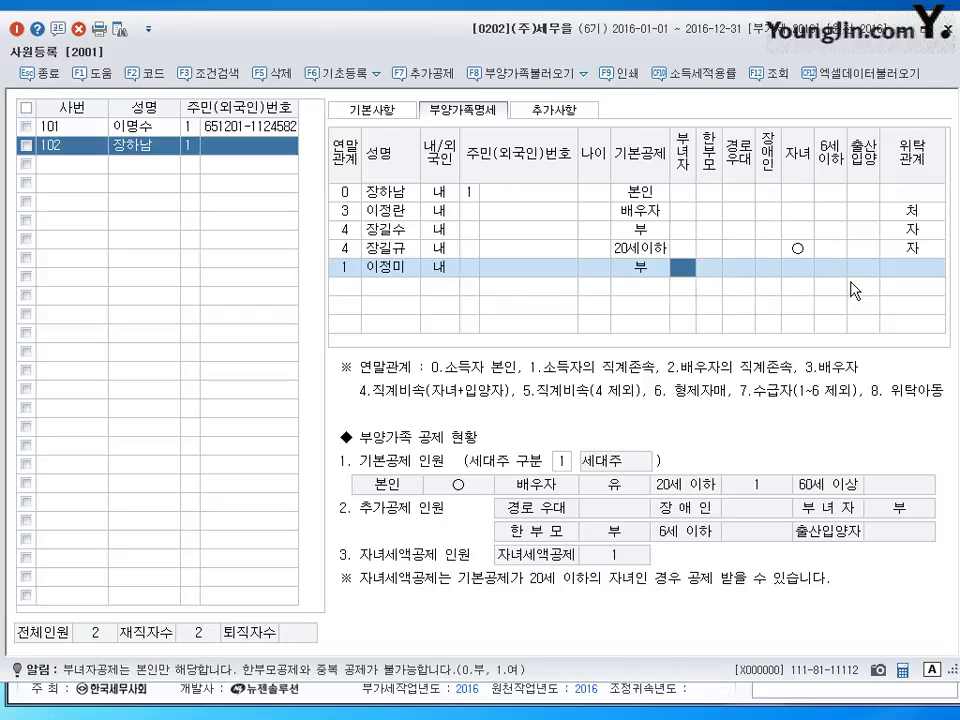
# - Give the mother the 4:60세이상 basic deduction and set 위탁관계 to 3 모
pyautogui.press('Left')
pyautogui.click(685, 199)
pyautogui.click(928, 270)
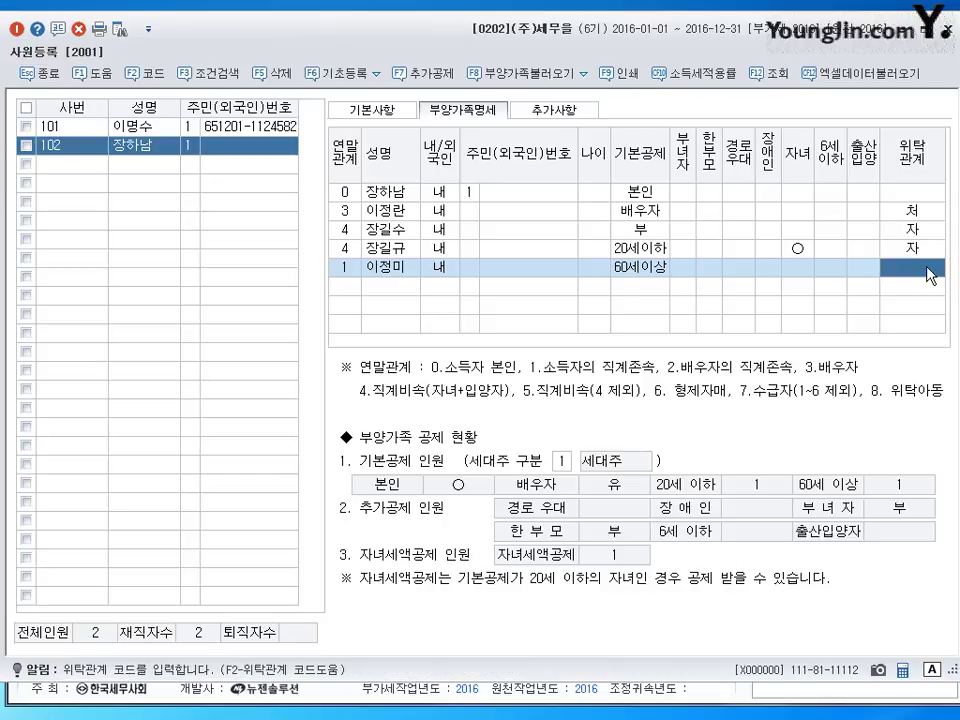
pyautogui.press('F2')
pyautogui.press('Down')
pyautogui.press('Down')
pyautogui.press('Down')
pyautogui.press('Up')
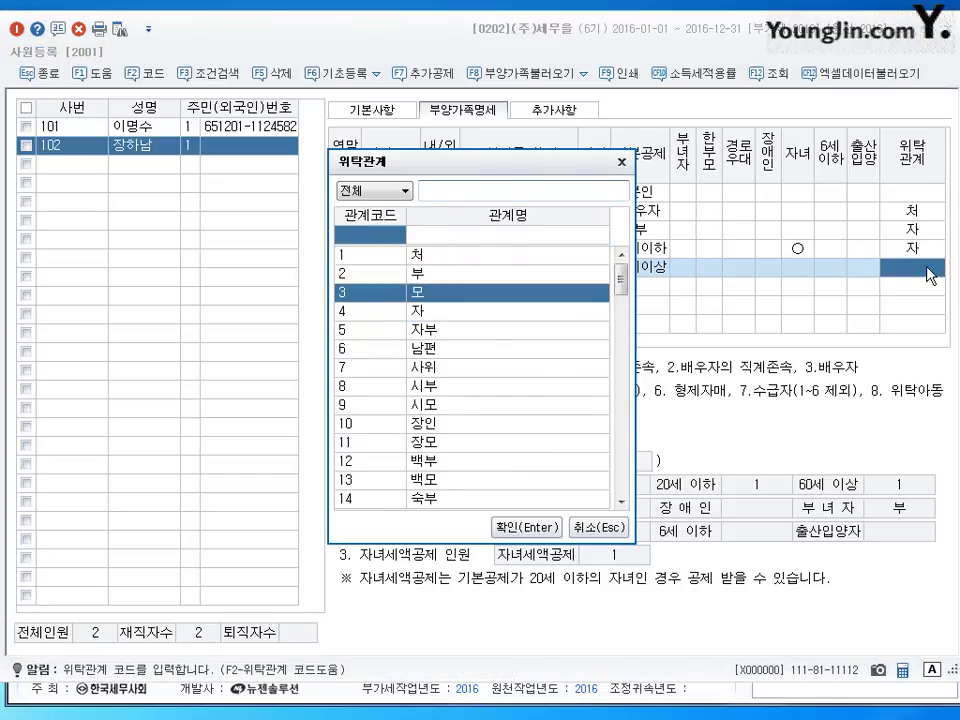
pyautogui.press('Return')
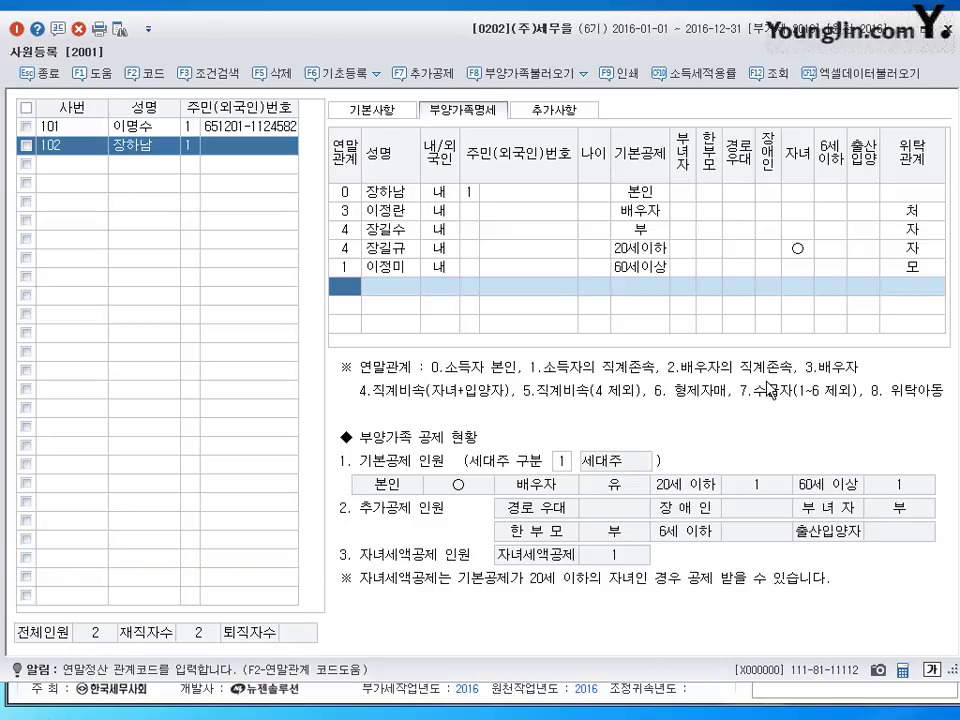
# - Add a sixth dependent with relationship code 2, the dependent's name, and 내국인
pyautogui.write('2')
pyautogui.press('Return')
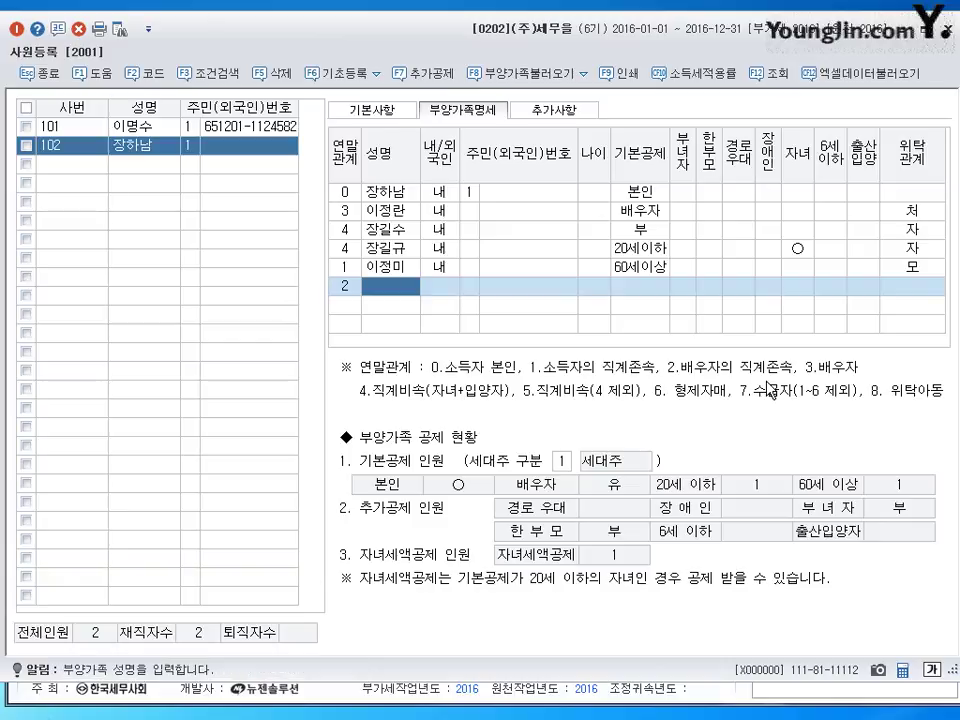
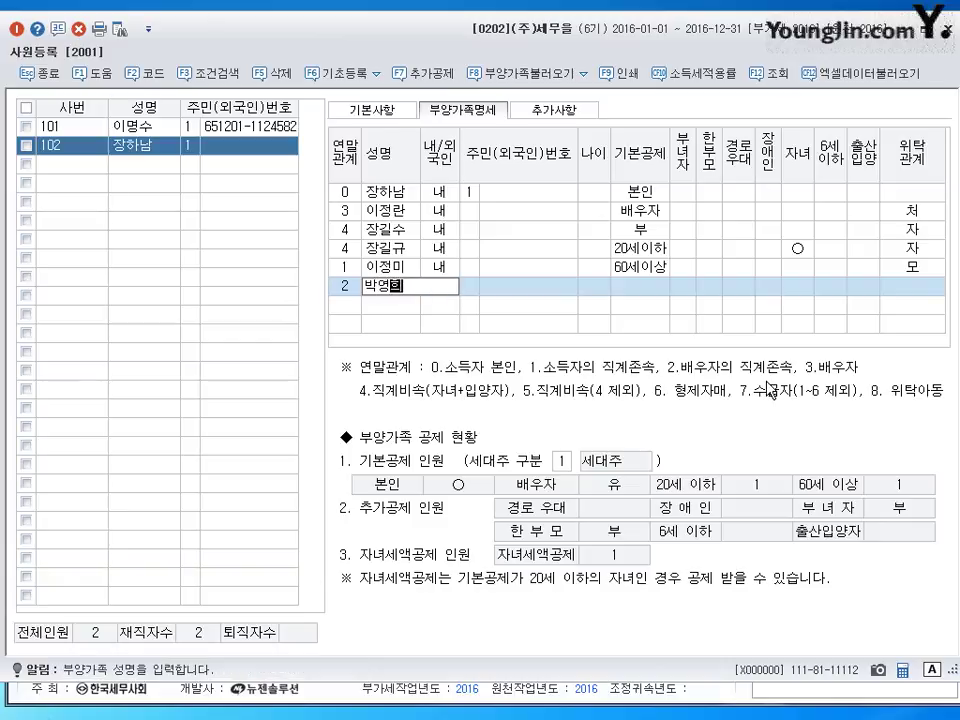
pyautogui.press('Return')
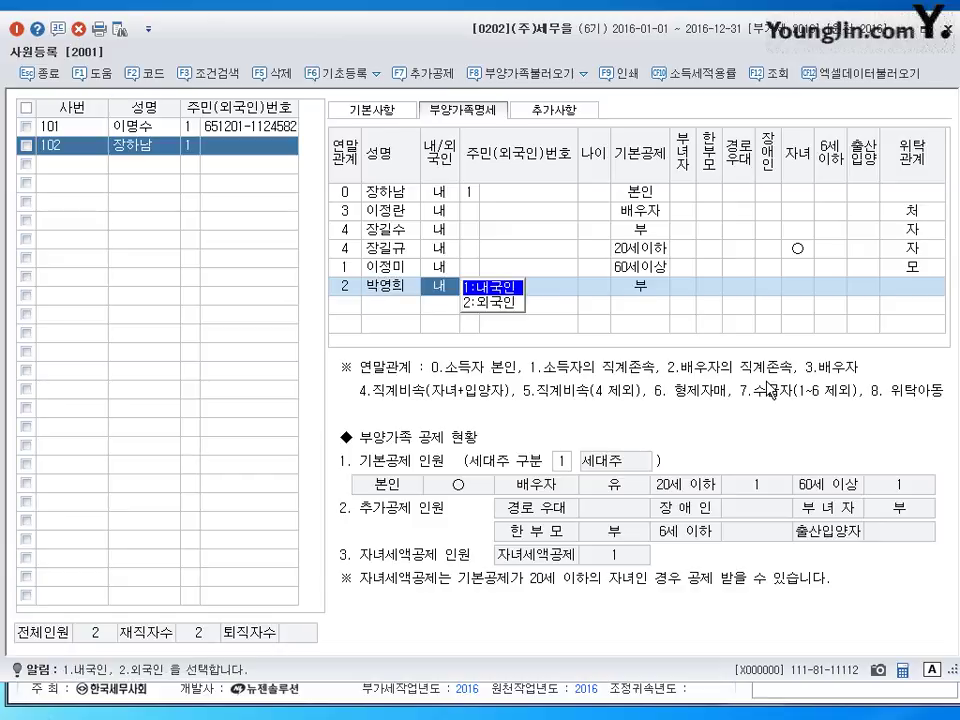
pyautogui.press('Return')
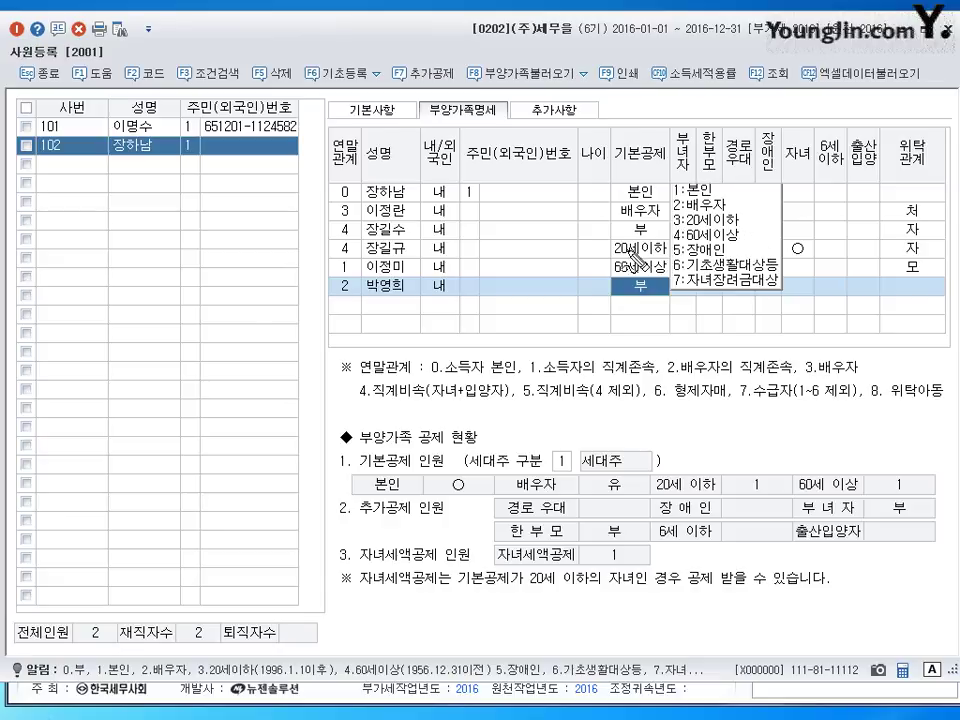
pyautogui.moveTo(146, 272)
pyautogui.mouseDown()
pyautogui.moveTo(158, 294)
pyautogui.moveTo(189, 270)
pyautogui.moveTo(243, 290)
pyautogui.moveTo(160, 318)
pyautogui.moveTo(205, 352)
pyautogui.moveTo(237, 345)
pyautogui.mouseUp()
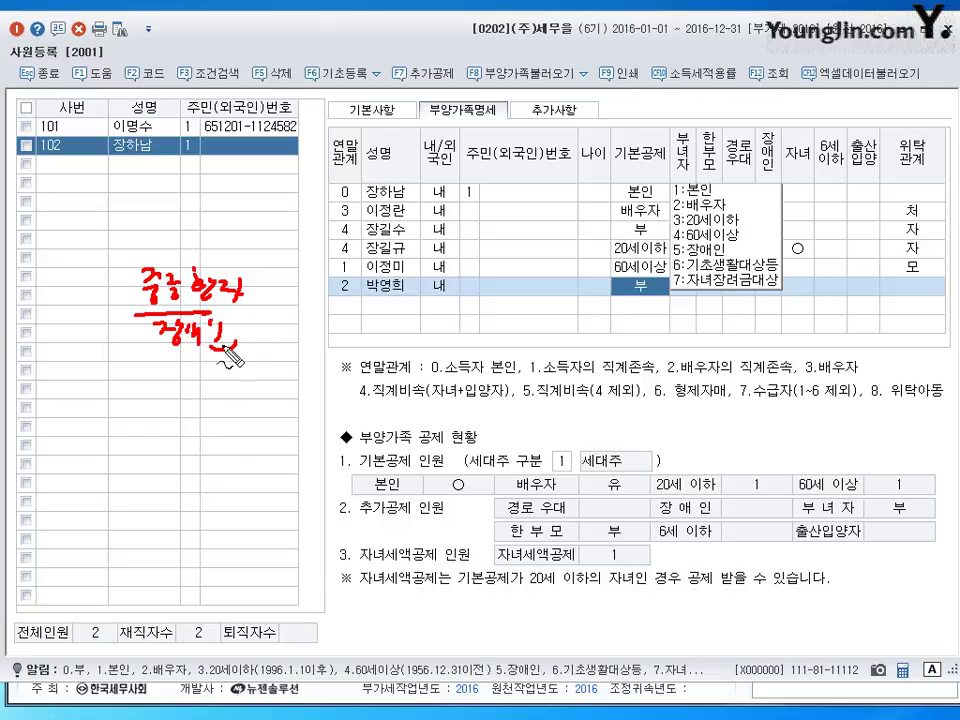
pyautogui.moveTo(180, 408)
pyautogui.mouseDown()
pyautogui.moveTo(193, 392)
pyautogui.moveTo(212, 405)
pyautogui.moveTo(195, 435)
pyautogui.moveTo(227, 435)
pyautogui.mouseUp()
pyautogui.moveTo(178, 401)
pyautogui.mouseDown()
pyautogui.moveTo(182, 416)
pyautogui.moveTo(200, 413)
pyautogui.mouseUp()
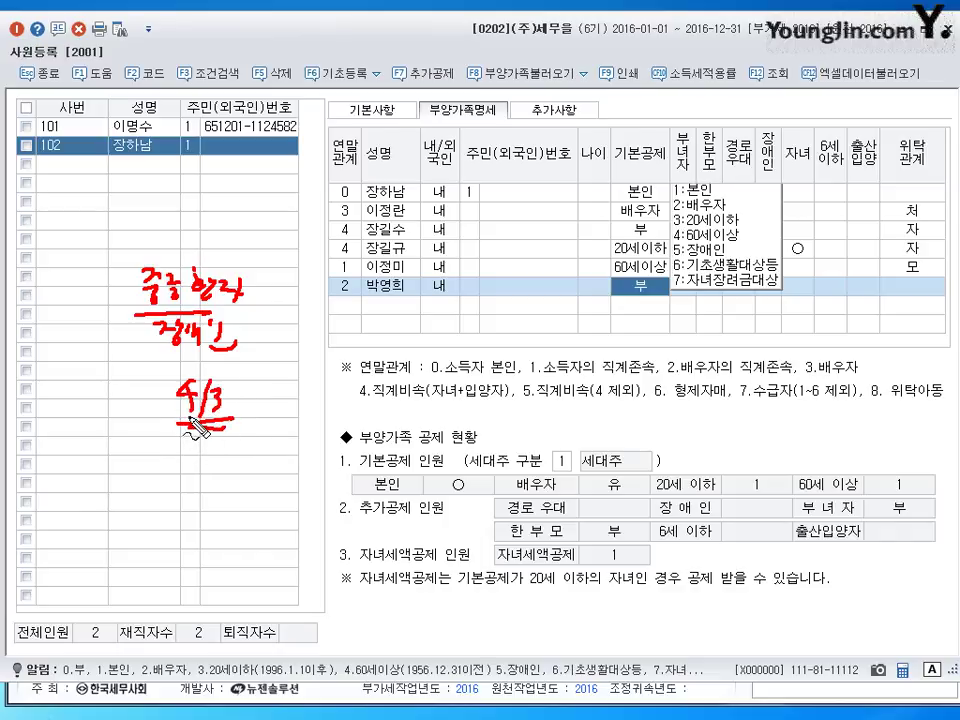
pyautogui.moveTo(188, 427)
pyautogui.mouseDown()
pyautogui.moveTo(150, 458)
pyautogui.moveTo(150, 440)
pyautogui.mouseUp()
pyautogui.moveTo(84, 386); pyautogui.dragTo(135, 428)
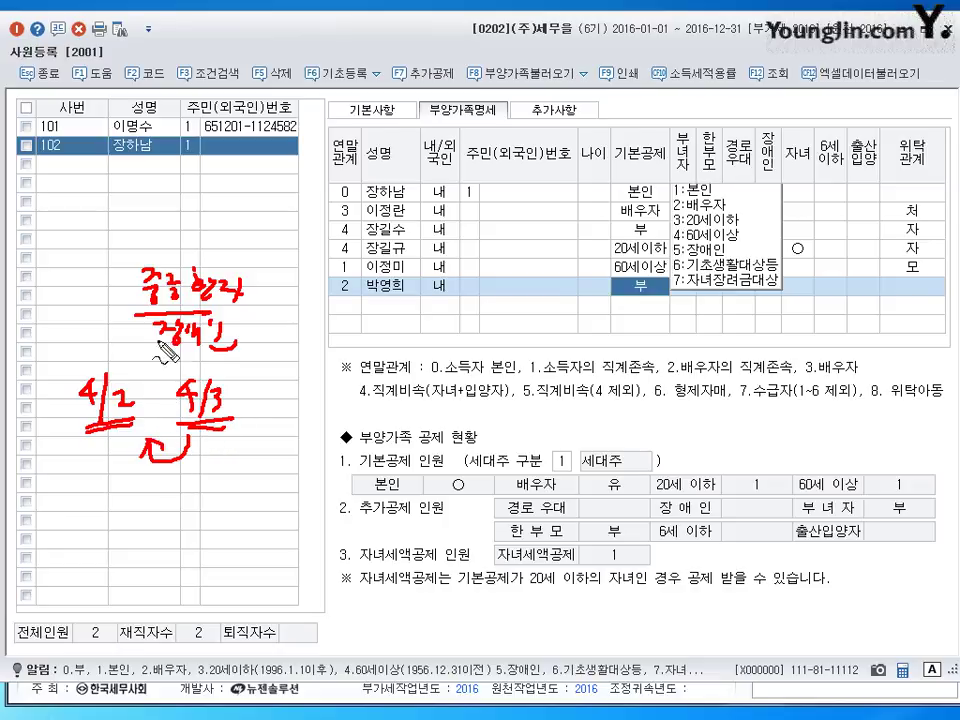
pyautogui.moveTo(155, 366); pyautogui.dragTo(157, 521)
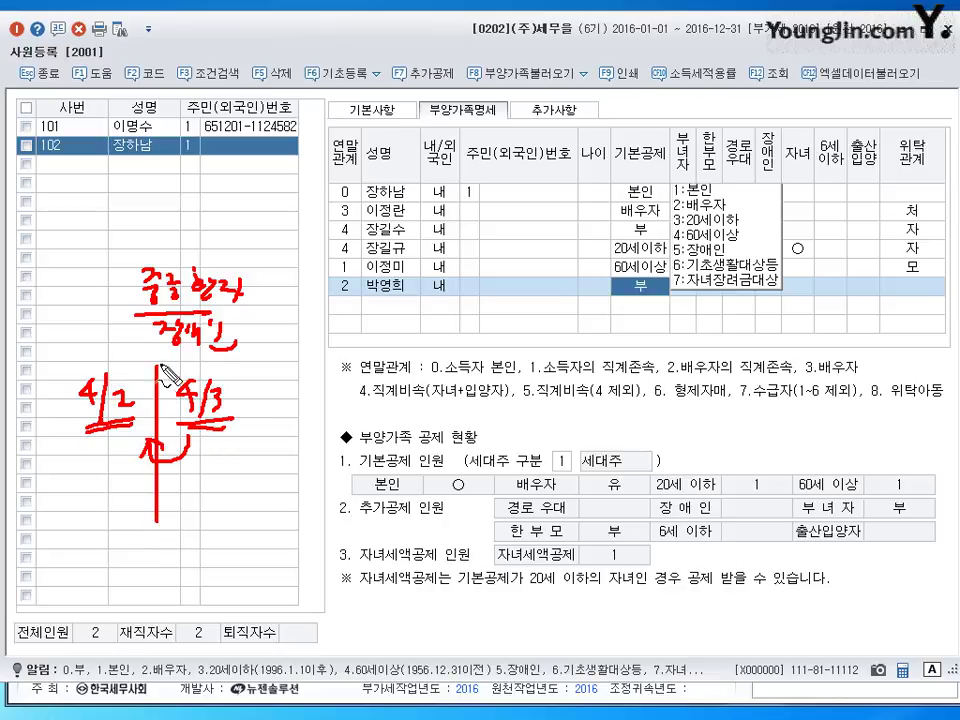
pyautogui.moveTo(160, 366); pyautogui.dragTo(160, 518)
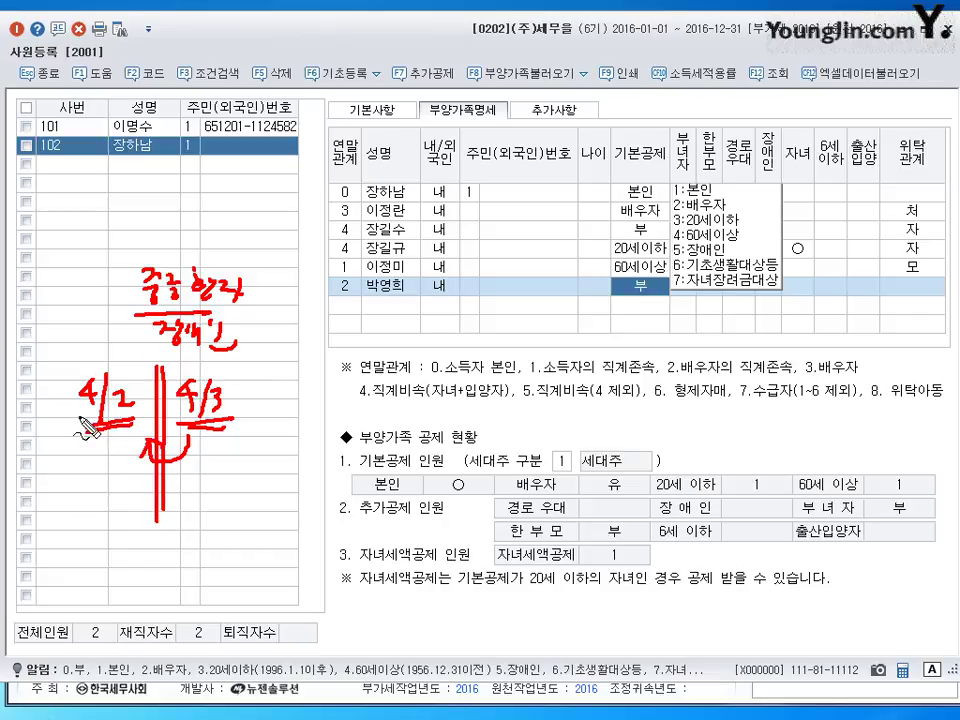
pyautogui.moveTo(85, 440)
pyautogui.mouseDown()
pyautogui.moveTo(100, 362)
pyautogui.moveTo(128, 438)
pyautogui.mouseUp()
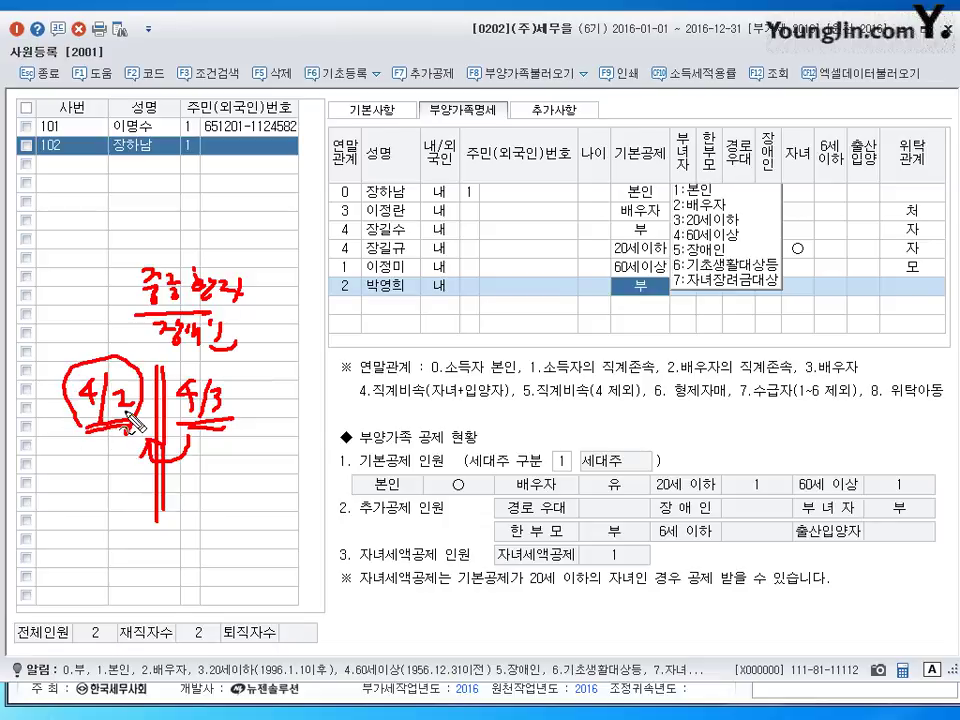
pyautogui.press('Escape')
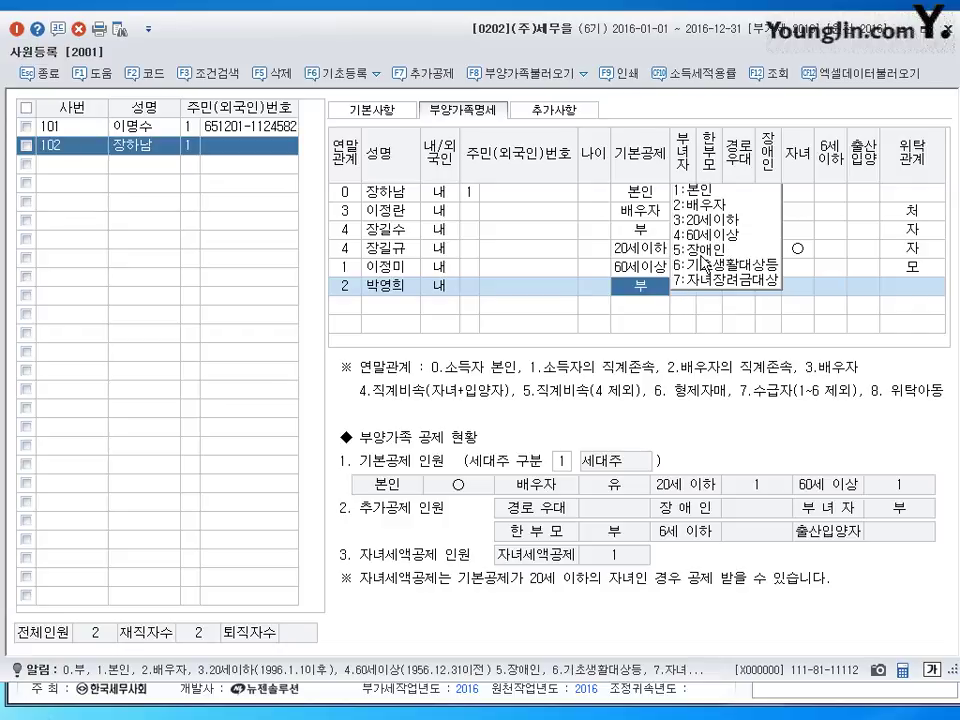
# - Set the relation-2 dependant's basic deduction to 60세이상 and 경로우대 to 1:여
pyautogui.click(697, 238)
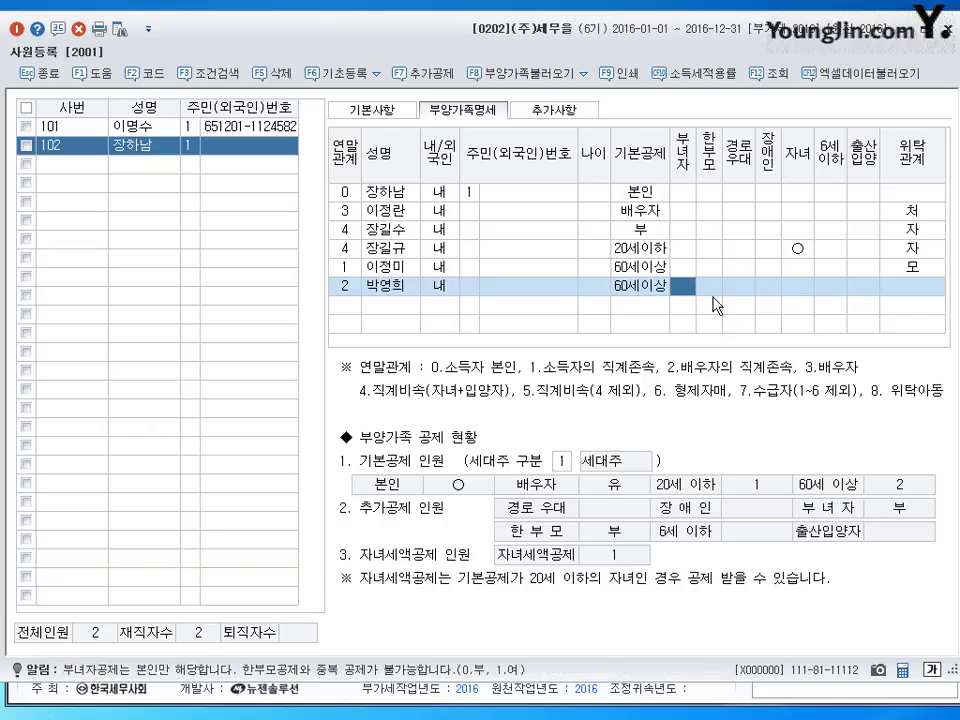
pyautogui.click(741, 286)
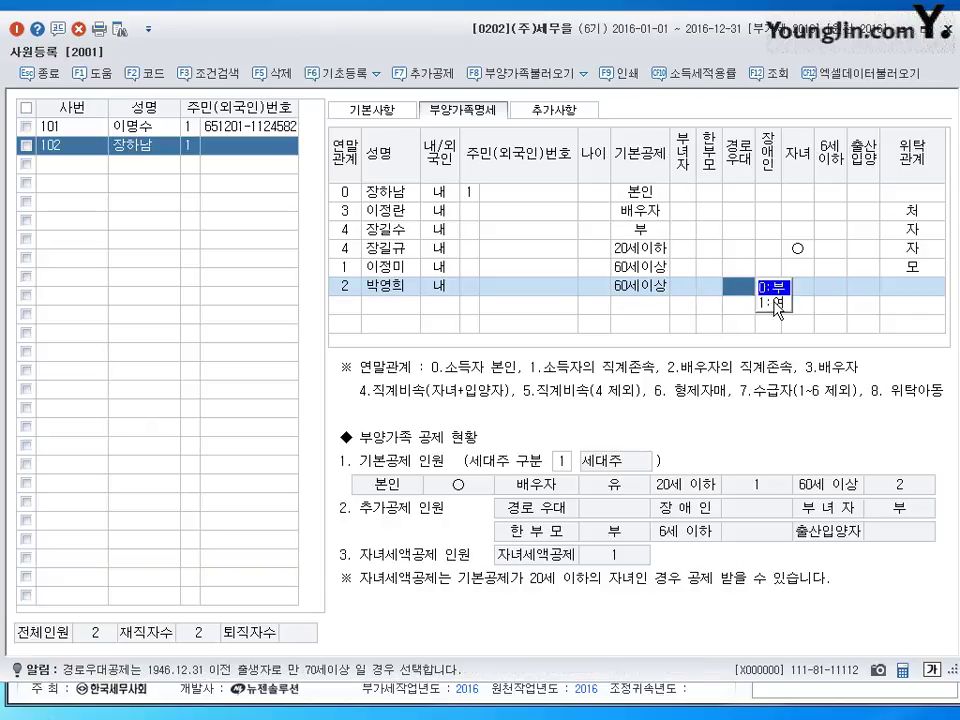
pyautogui.click(776, 305)
pyautogui.click(648, 290)
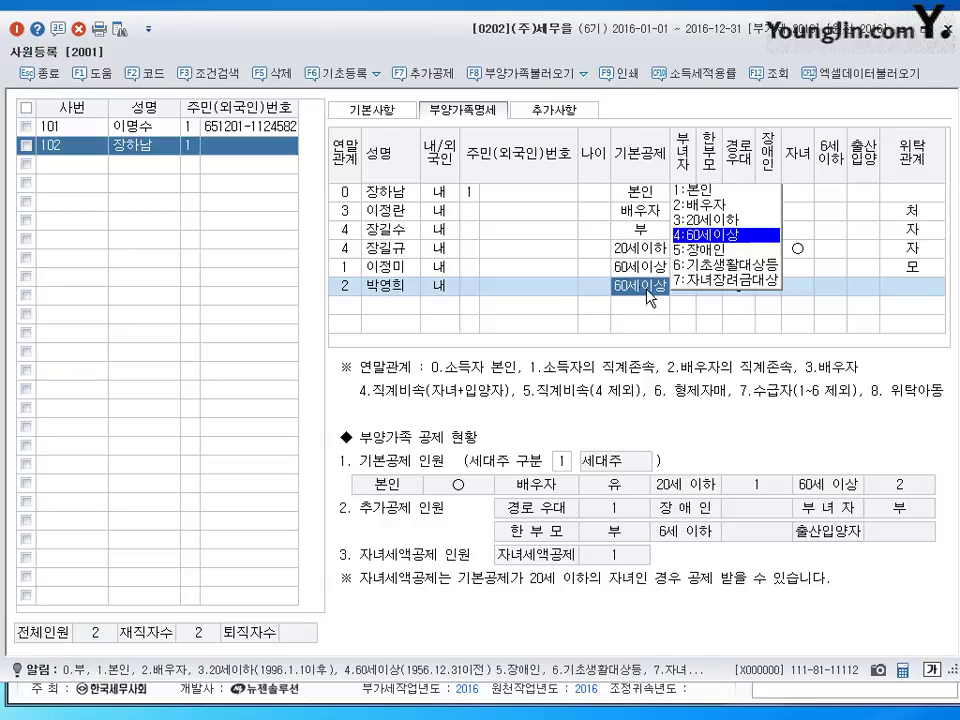
pyautogui.click(789, 291)
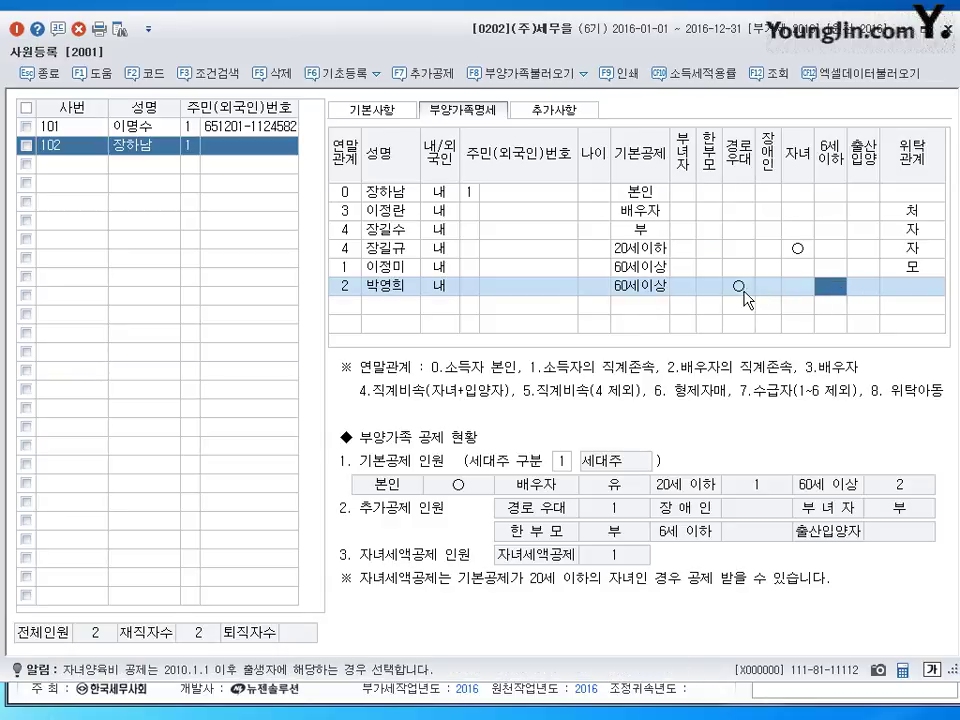
pyautogui.click(630, 288)
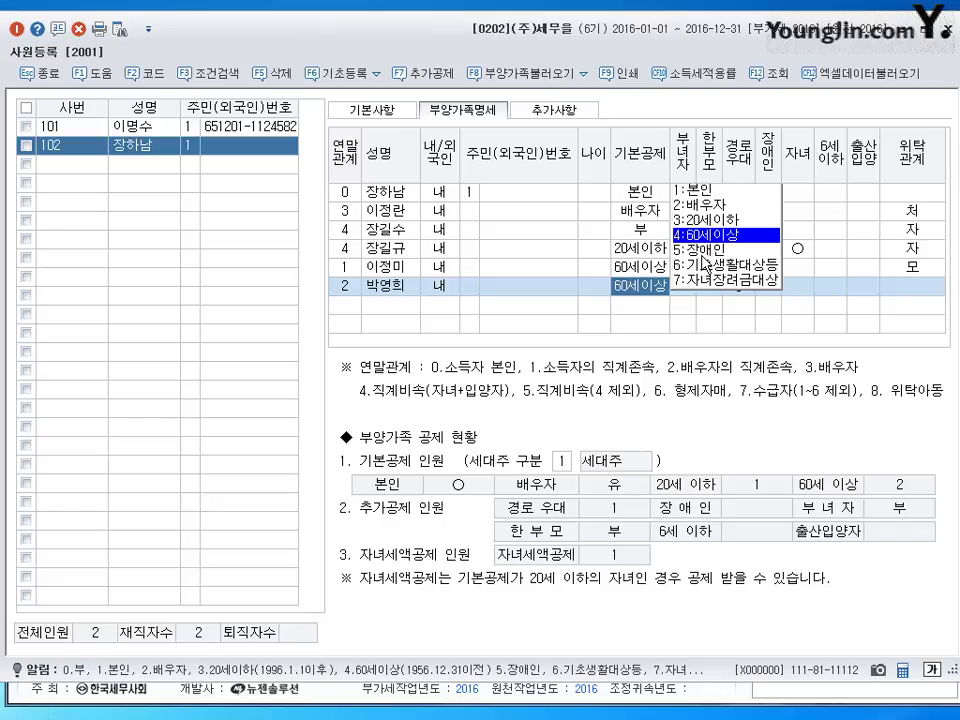
# - Set the dependant's 위탁관계 to 장모 and start a blank new employee entry
pyautogui.click(910, 290)
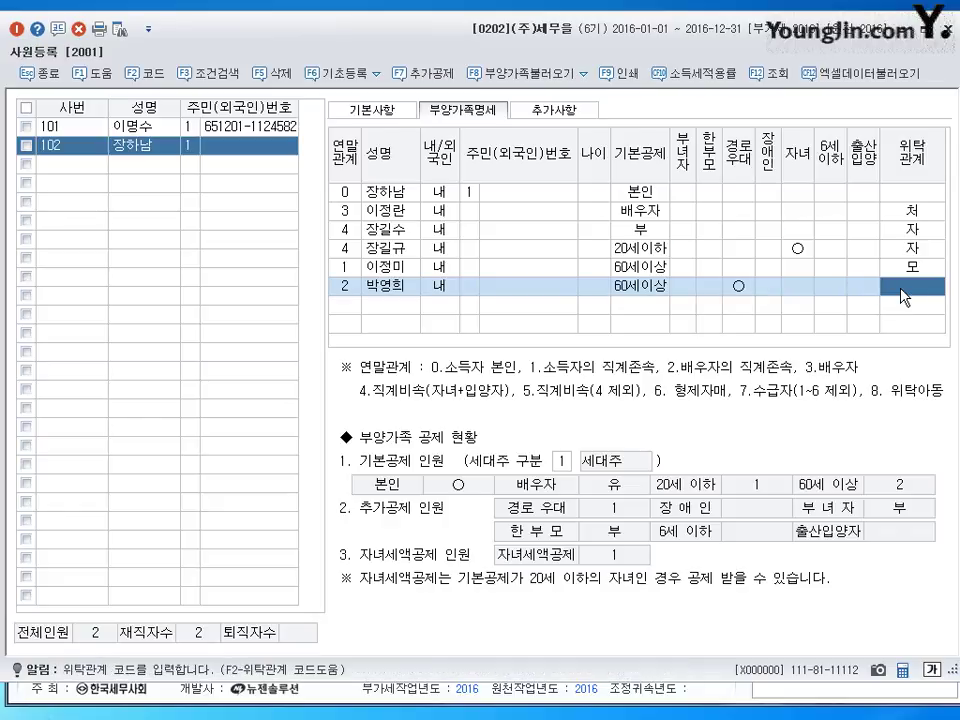
pyautogui.press('F2')
pyautogui.write('장모')
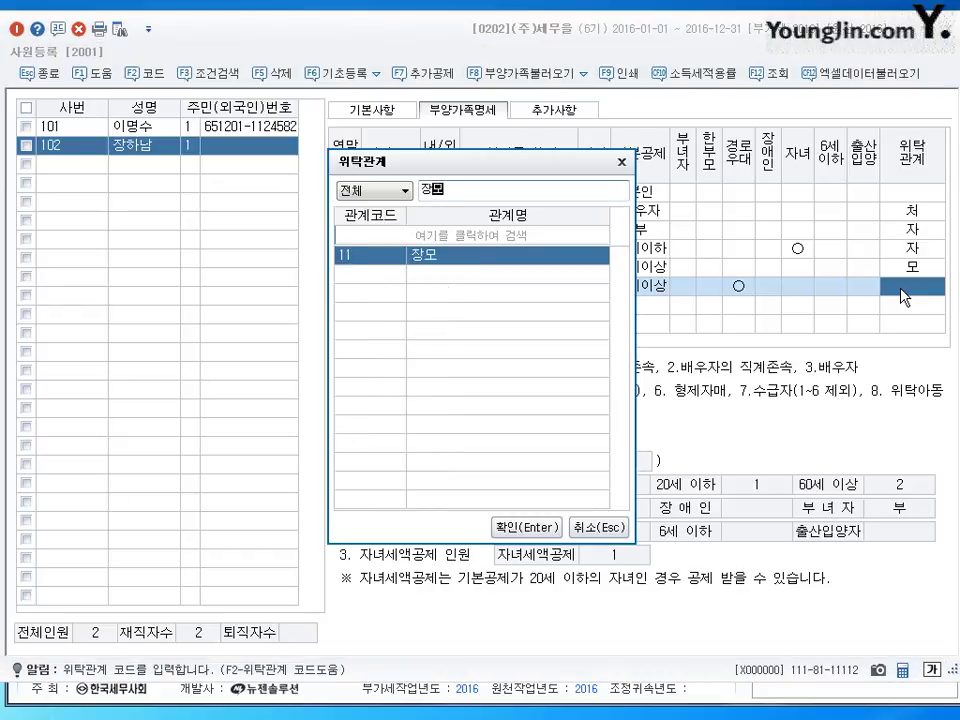
pyautogui.press('Return')
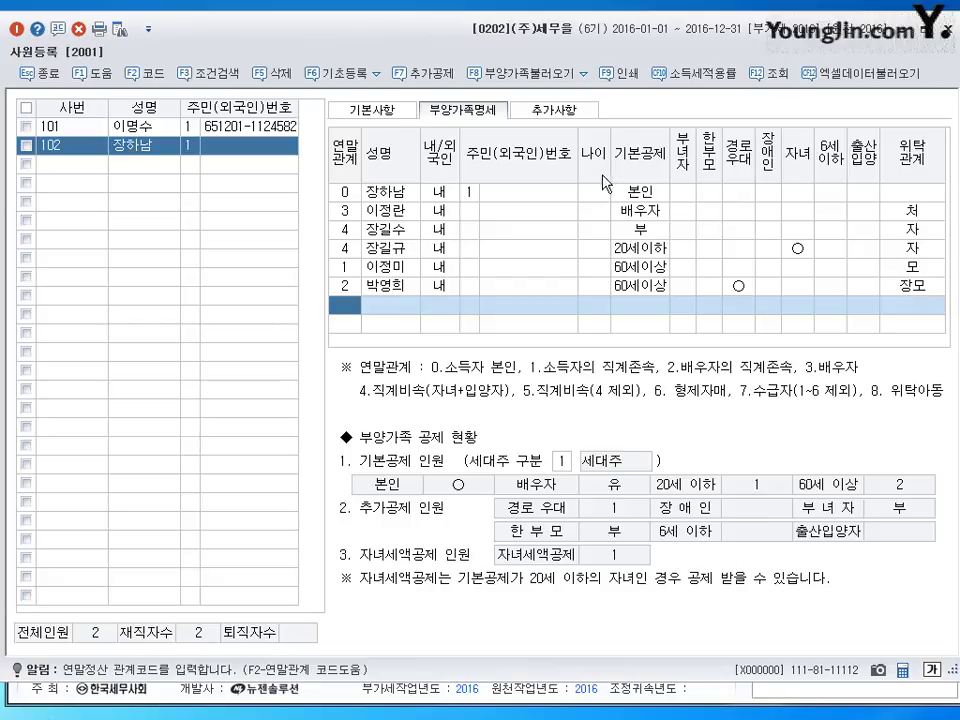
pyautogui.click(69, 166)
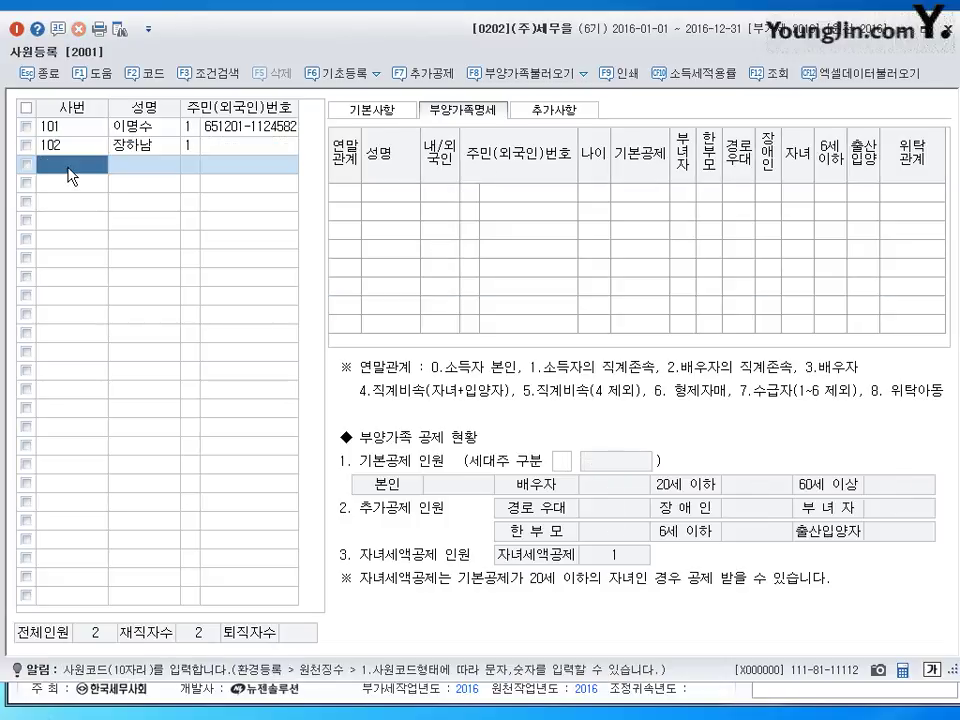
# - Register employee number 103 with the new employee's name
pyautogui.write('103')
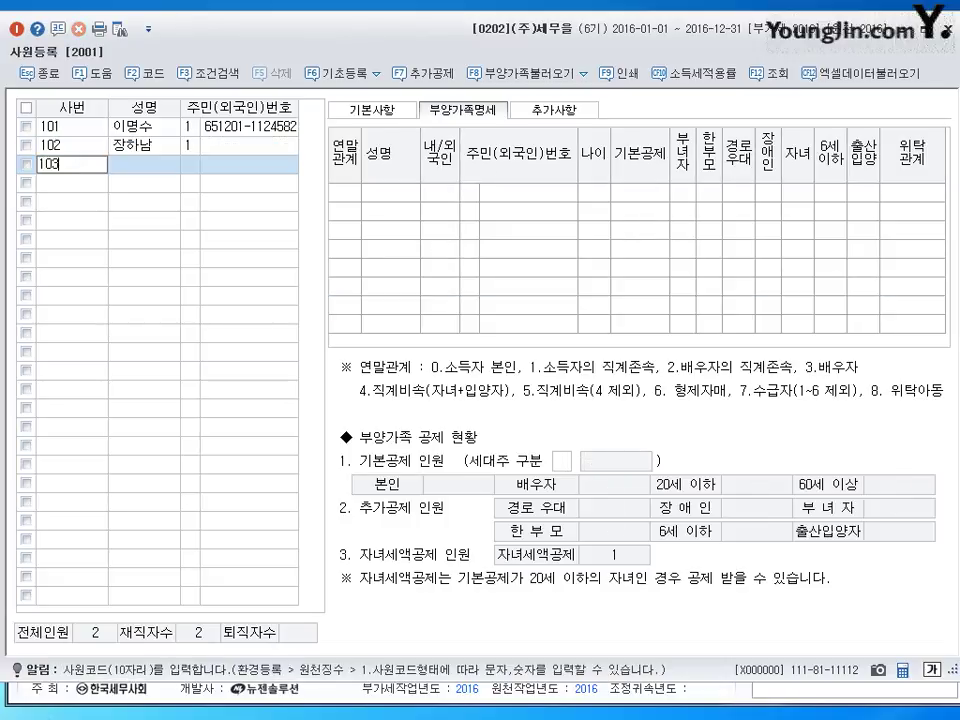
pyautogui.press('Return')
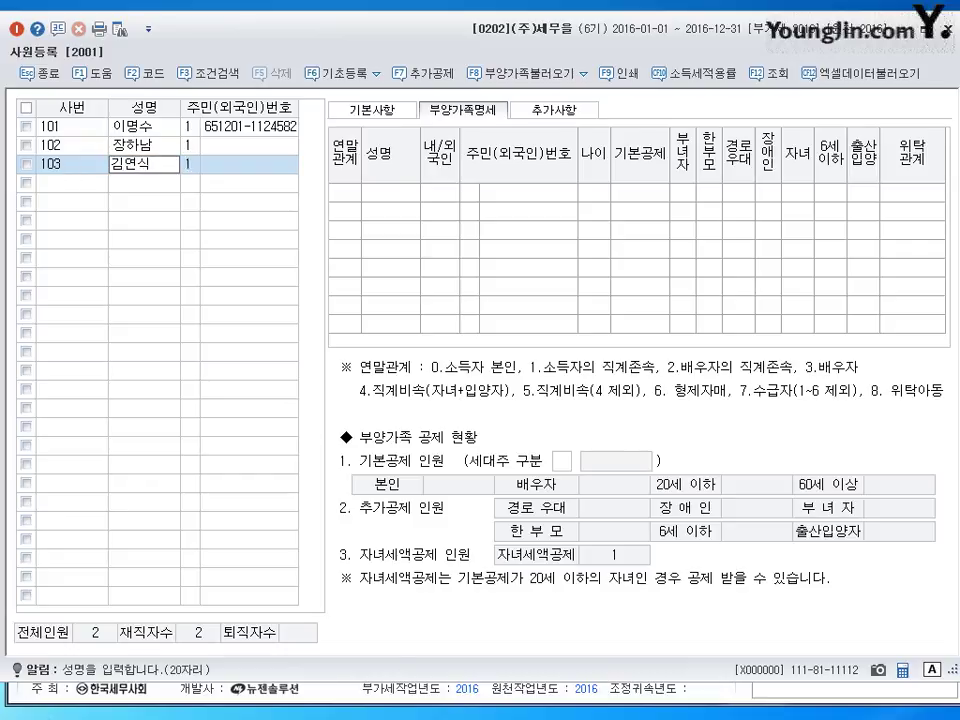
pyautogui.press('Return')
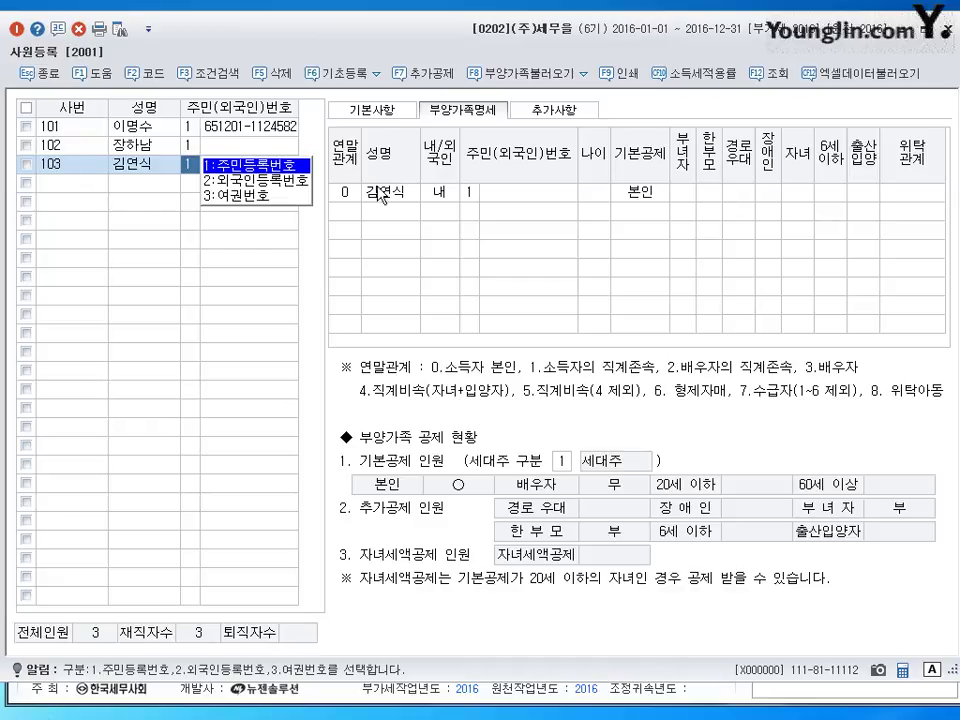
# - In 기본사항, keep 내국인 and set 입사년월일 to 2015-03-02, then return to 부양가족명세
pyautogui.click(366, 110)
pyautogui.click(463, 142)
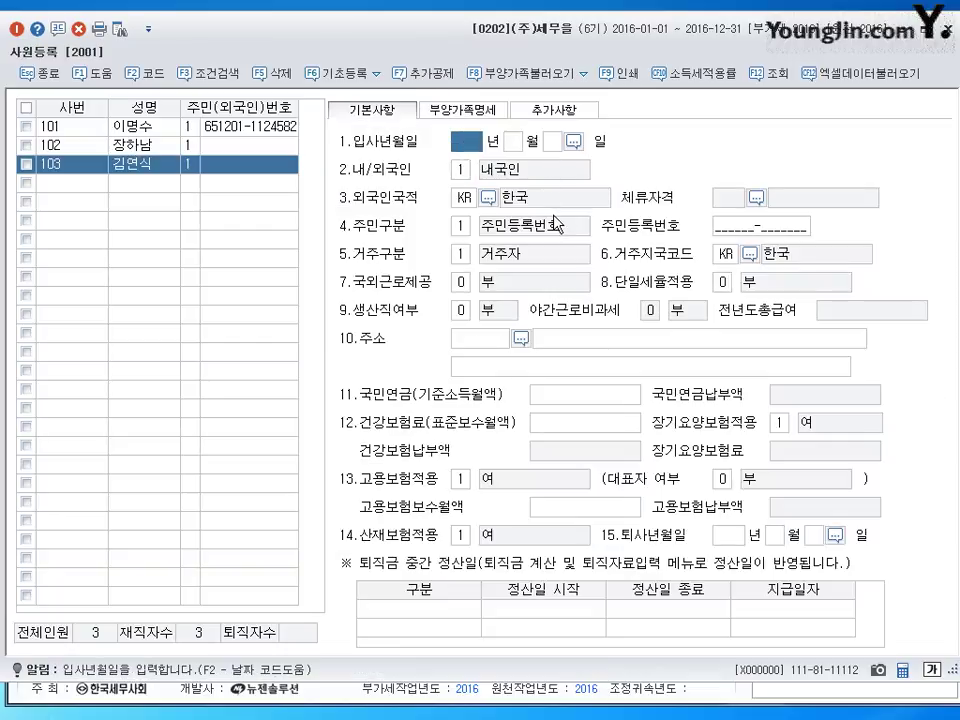
pyautogui.write('2016 년 ')
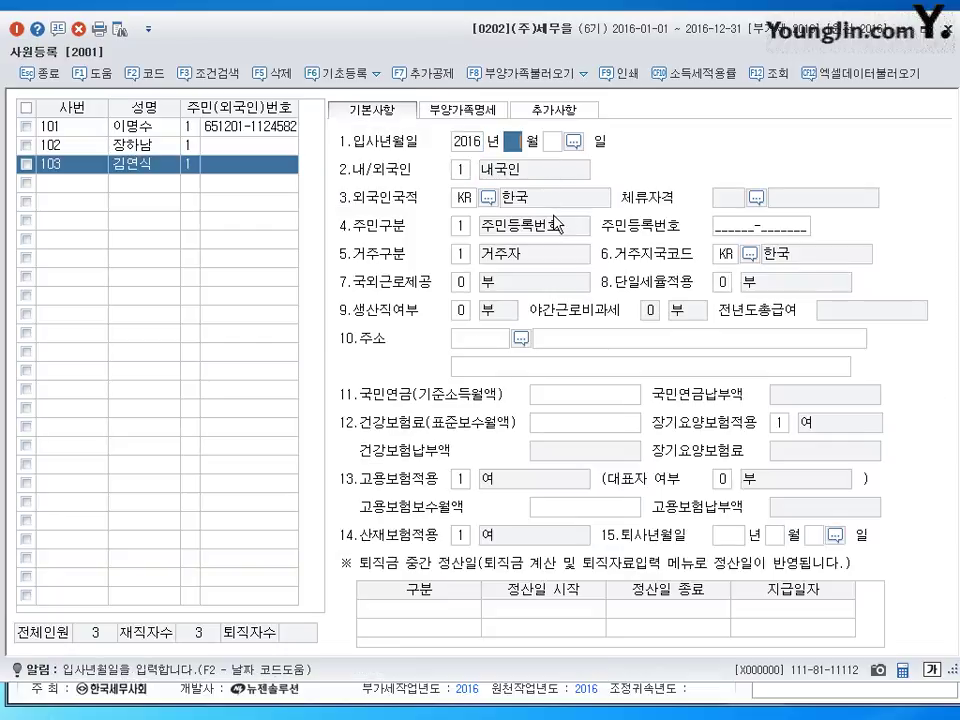
pyautogui.write('5')
pyautogui.press('Return')
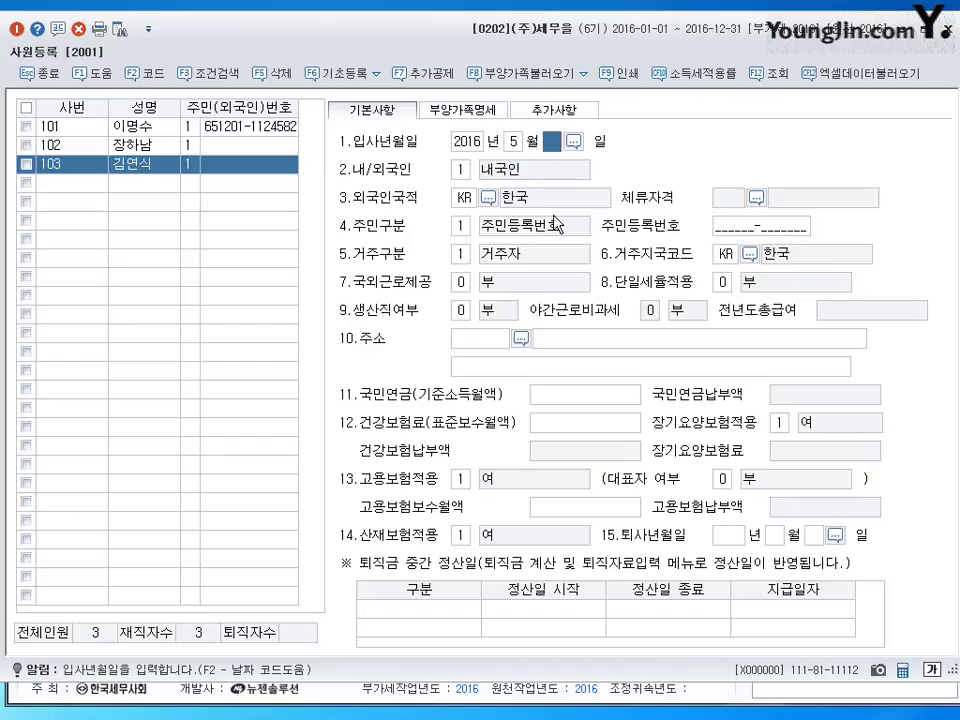
pyautogui.hotkey('shift', 'Tab')
pyautogui.hotkey('shift', 'Tab')
pyautogui.write('2015')
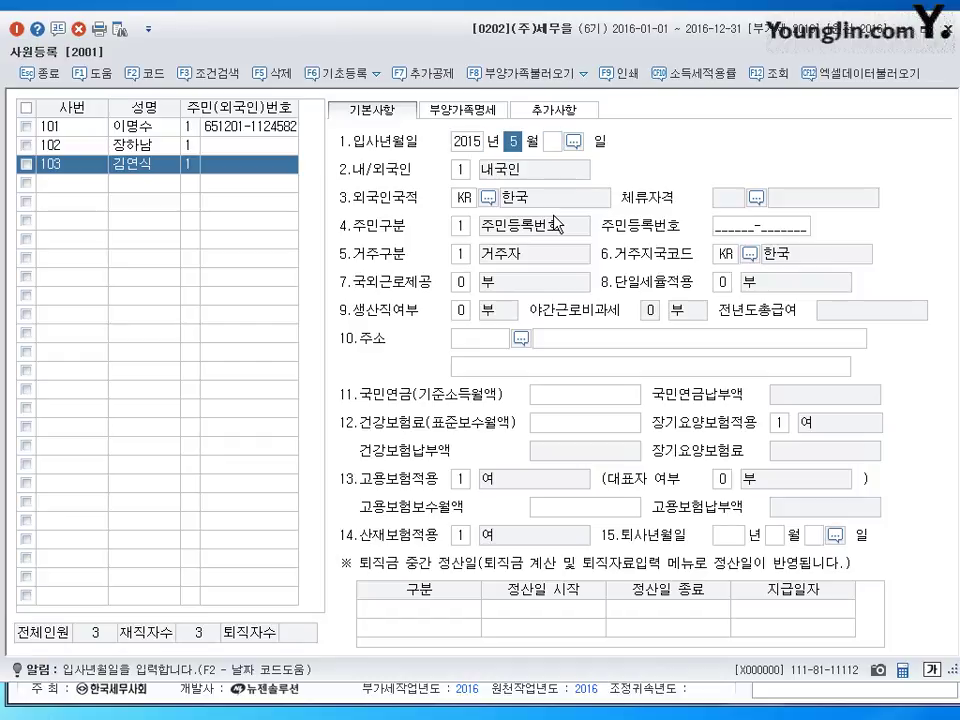
pyautogui.write('3')
pyautogui.press('Return')
pyautogui.write('2')
pyautogui.press('Return')
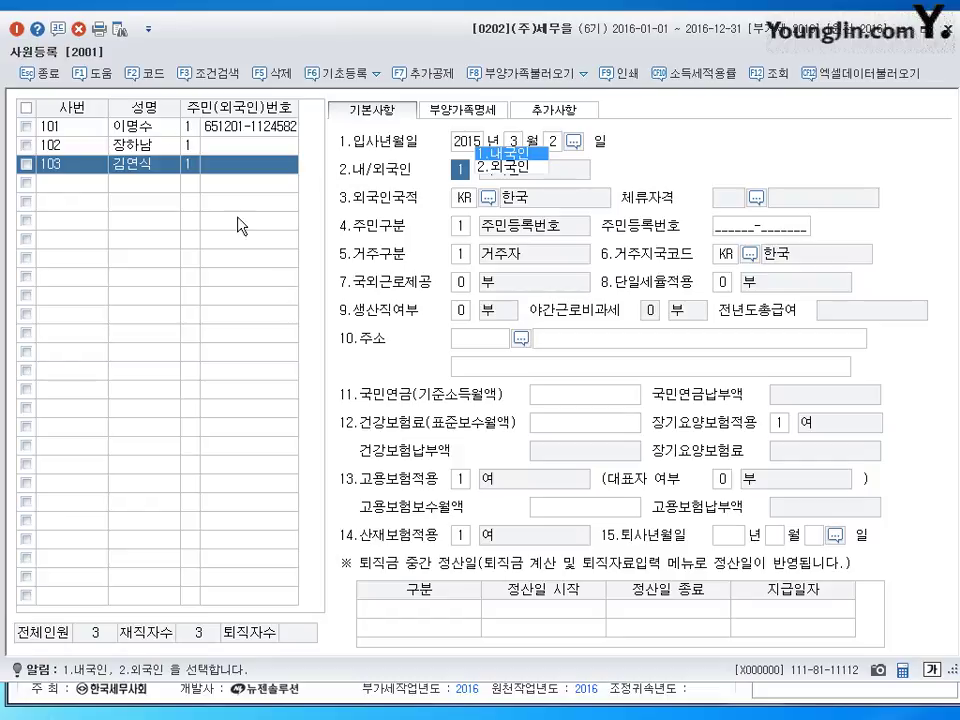
pyautogui.click(462, 109)
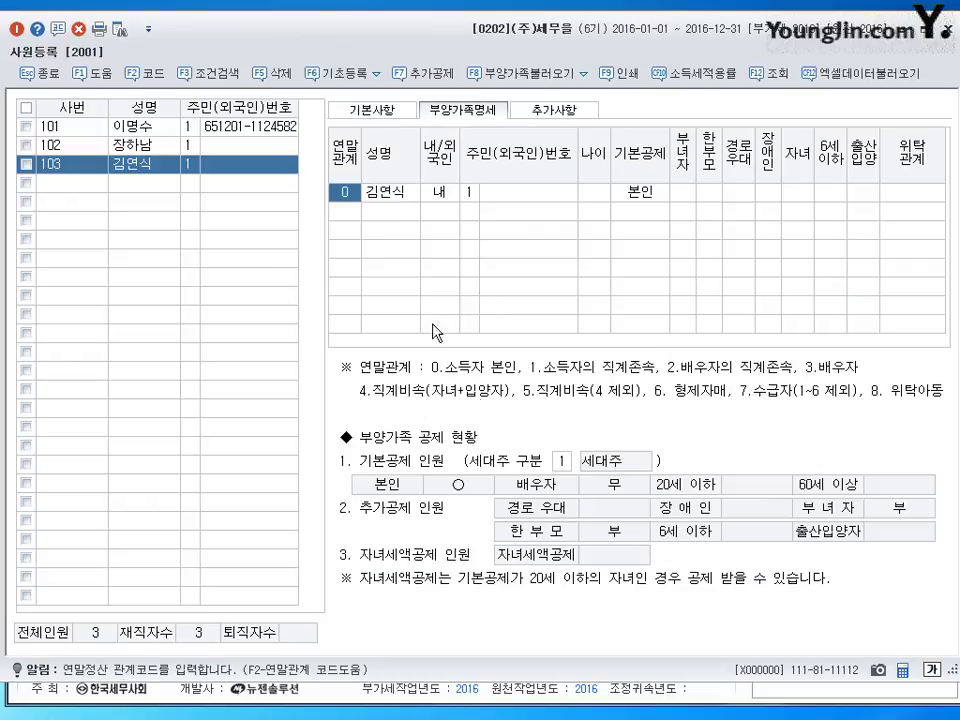
# - Add a new dependant row for employee 103 with 연말관계 code 3 and the spouse's name
pyautogui.click(349, 213)
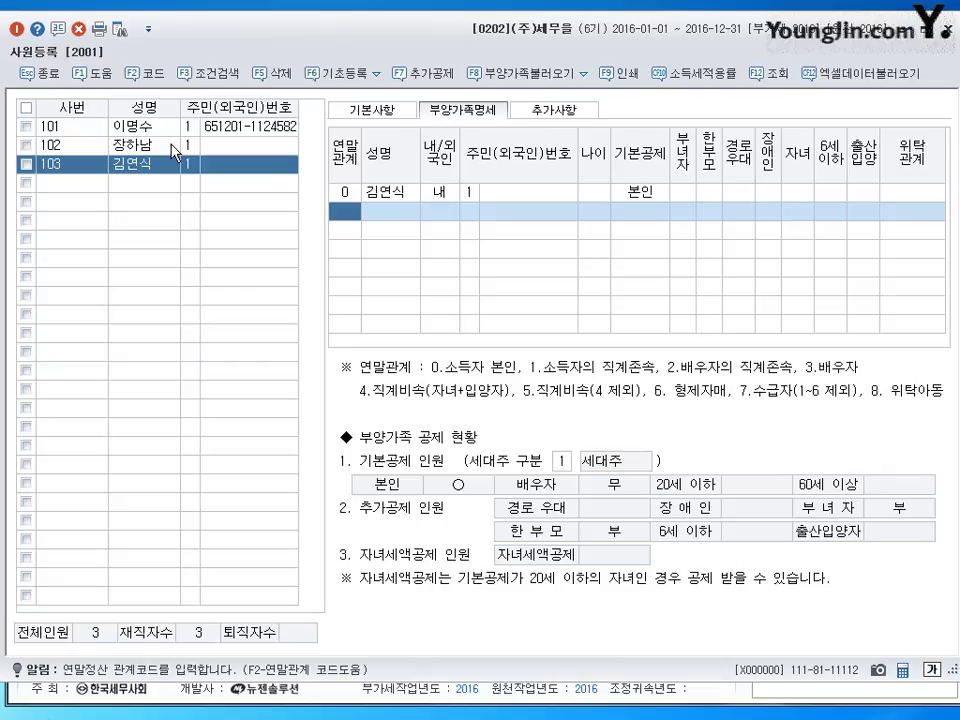
pyautogui.write('3')
pyautogui.press('Return')
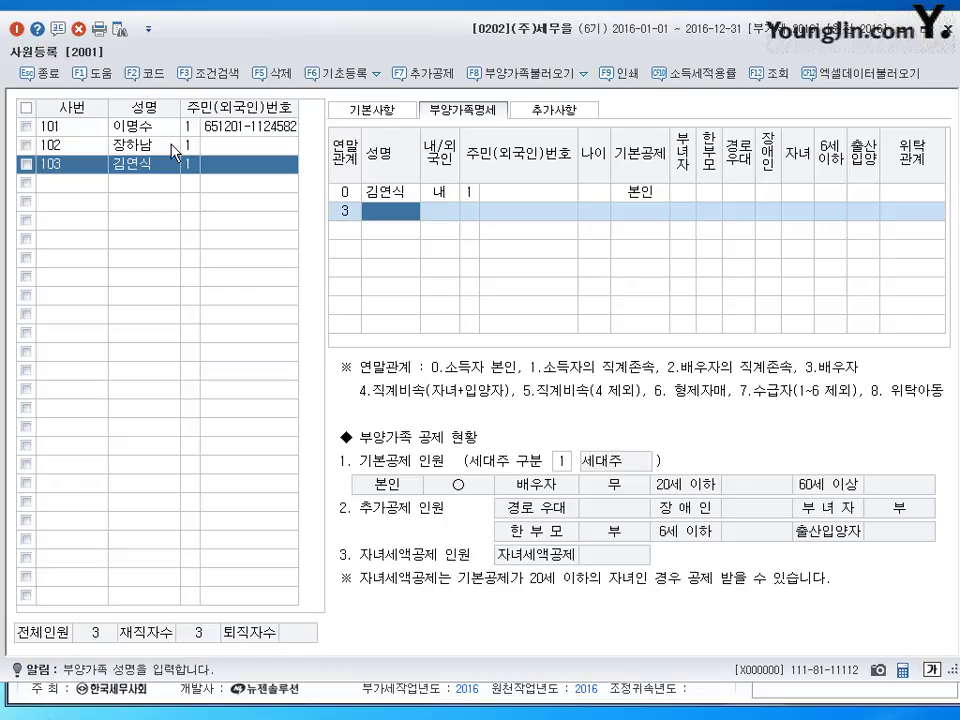
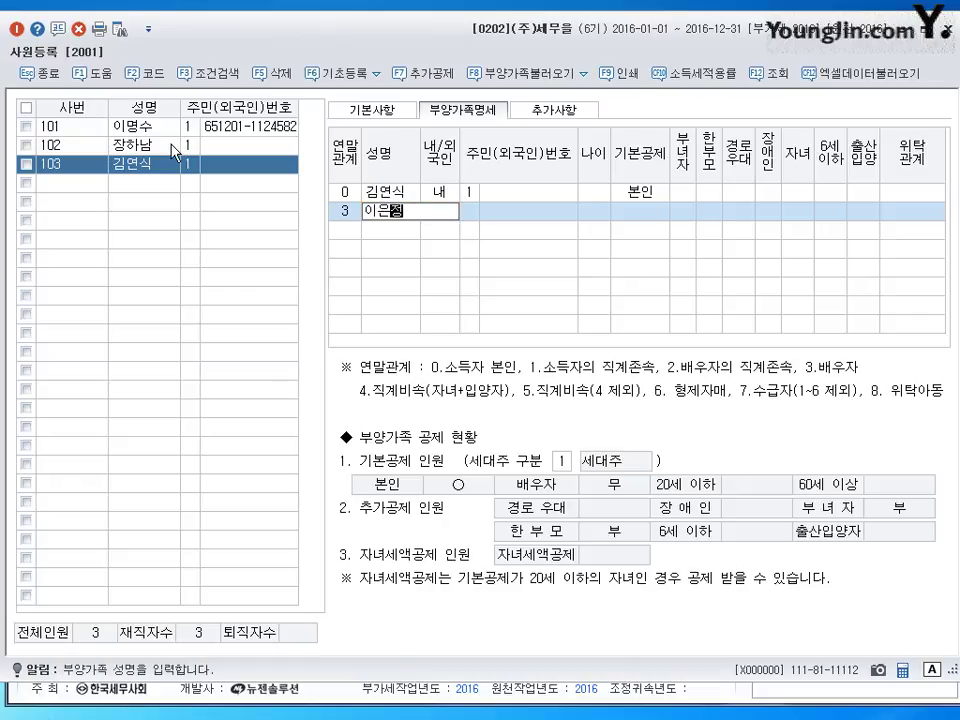
pyautogui.press('Return')
pyautogui.press('Return')
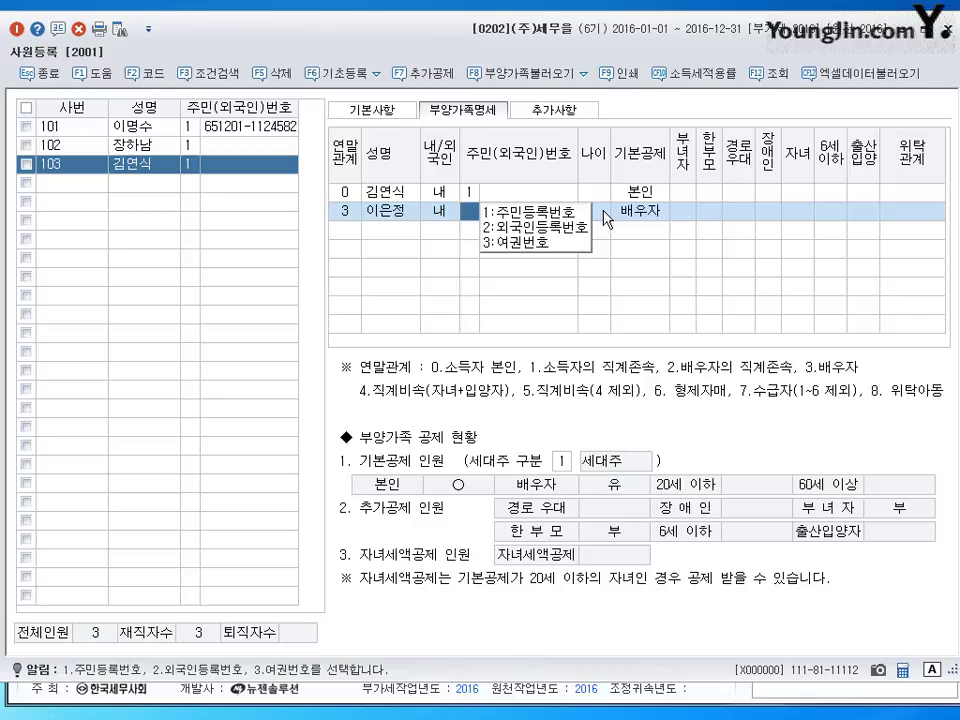
# - Keep the spouse's deduction as 배우자 and set the spouse's 위탁관계 to 처
pyautogui.click(637, 213)
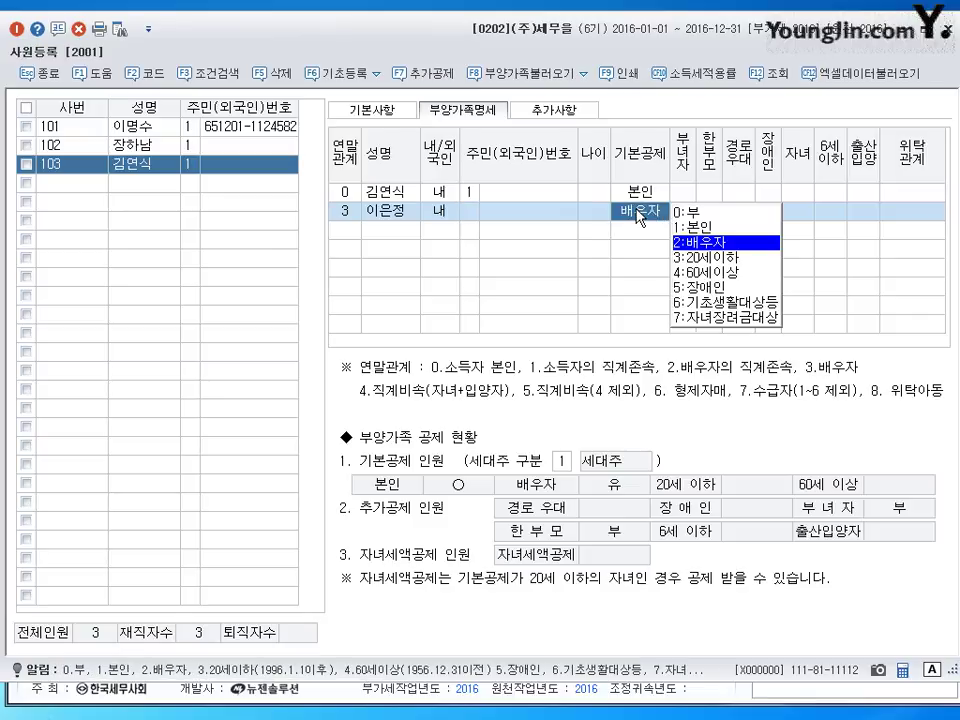
pyautogui.click(880, 211)
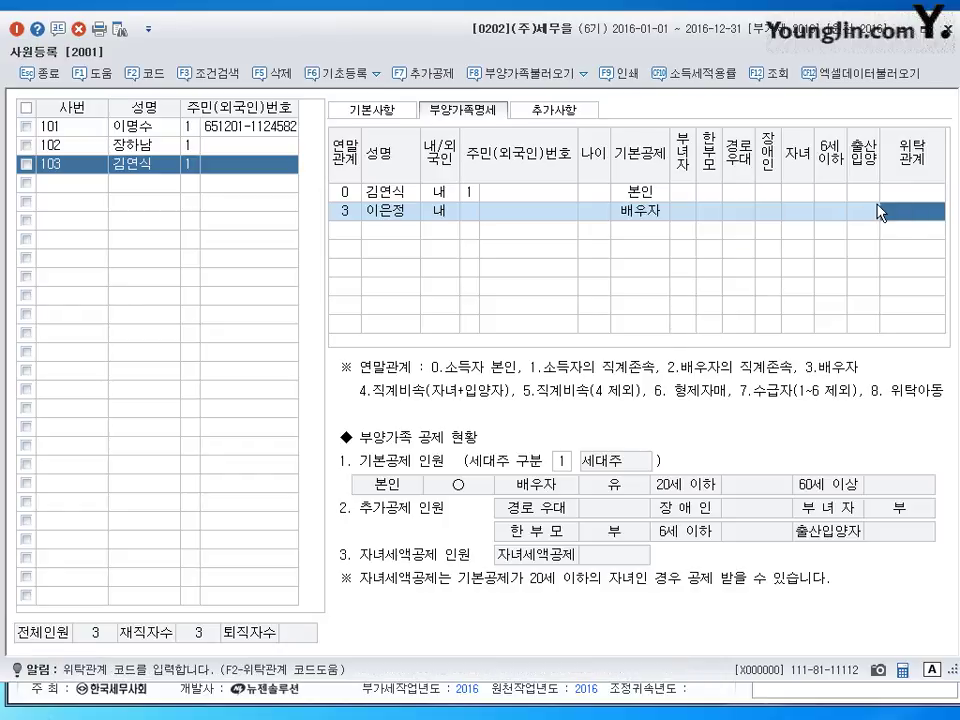
pyautogui.write('처')
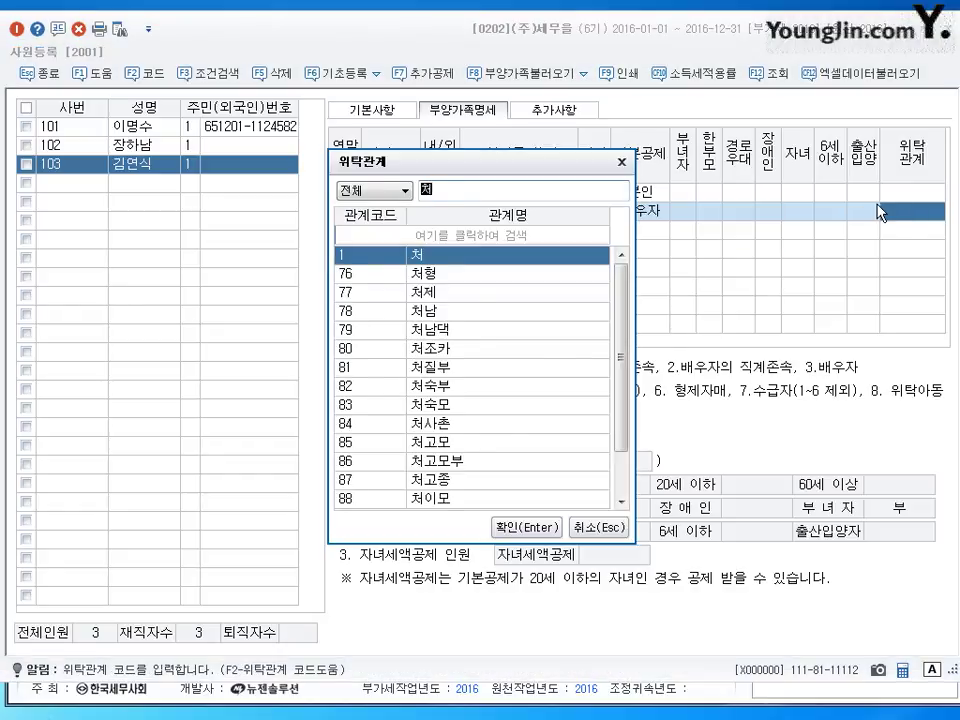
pyautogui.press('Return')
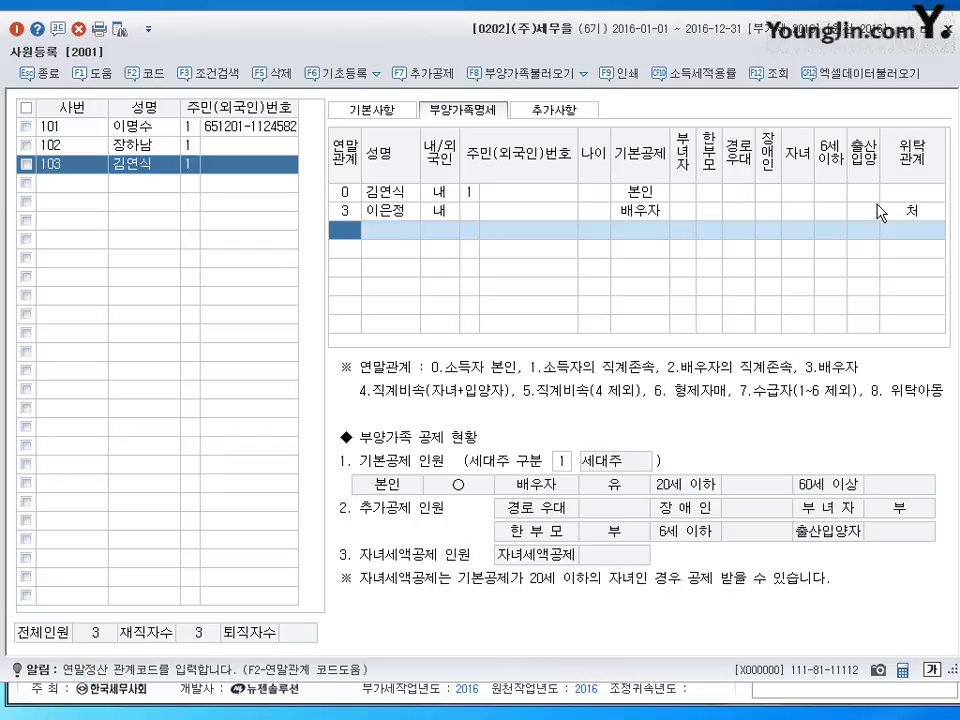
# - Add two dependents with 연말관계 code 4 and enter each one's name
pyautogui.write('4')
pyautogui.press('Return')
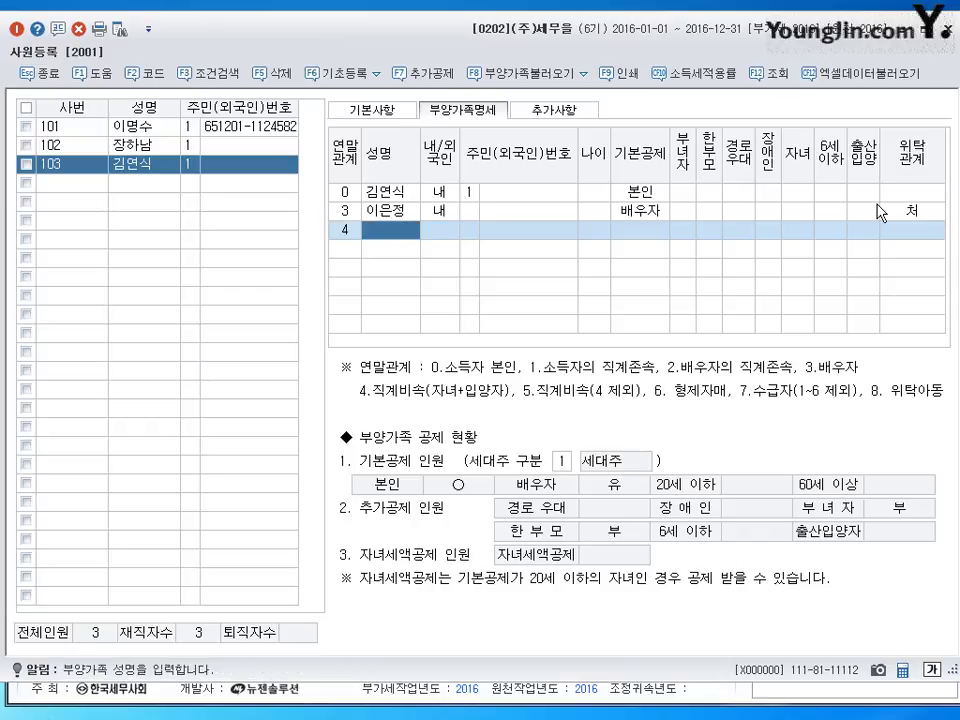
pyautogui.press('Return')
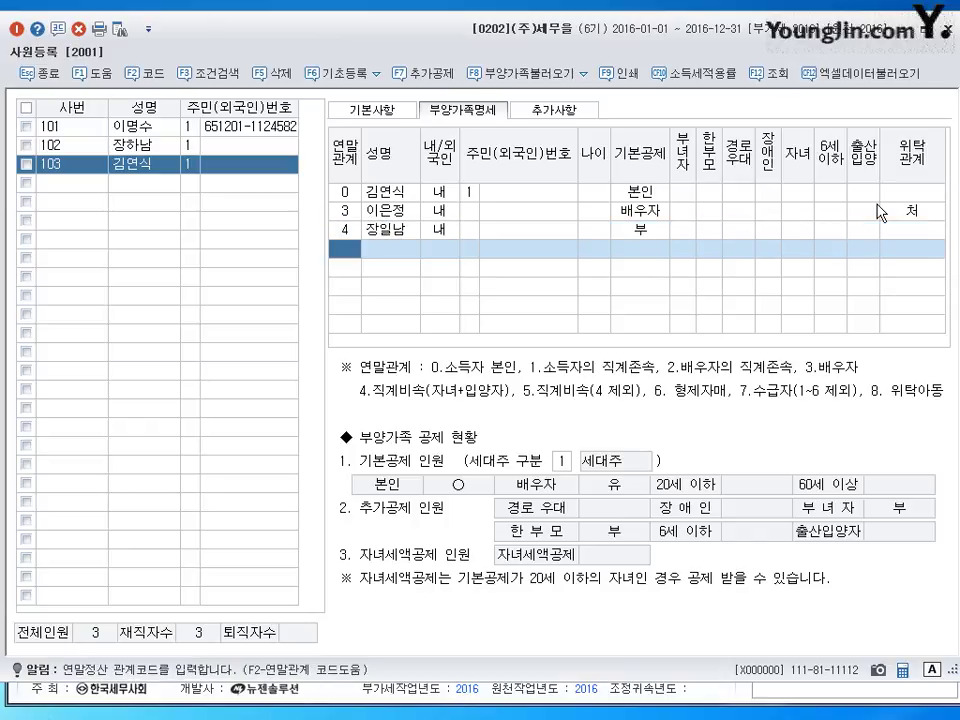
pyautogui.write('4')
pyautogui.press('Return')
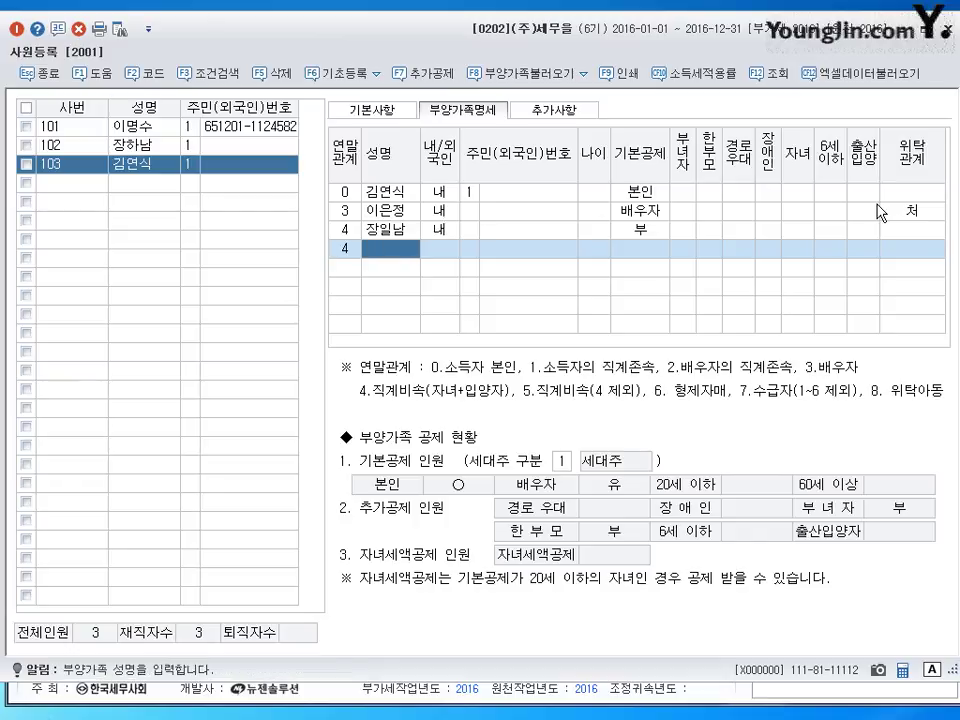
pyautogui.press('Return')
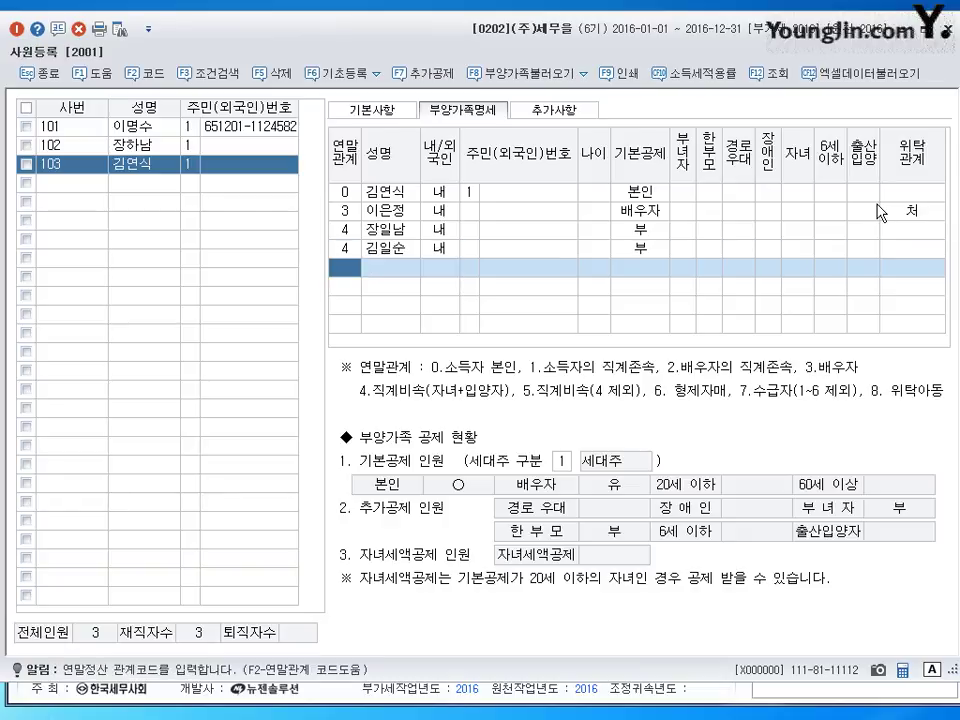
# - Add two dependents with 연말관계 code 1 and enter each one's name
pyautogui.write('1')
pyautogui.press('Return')
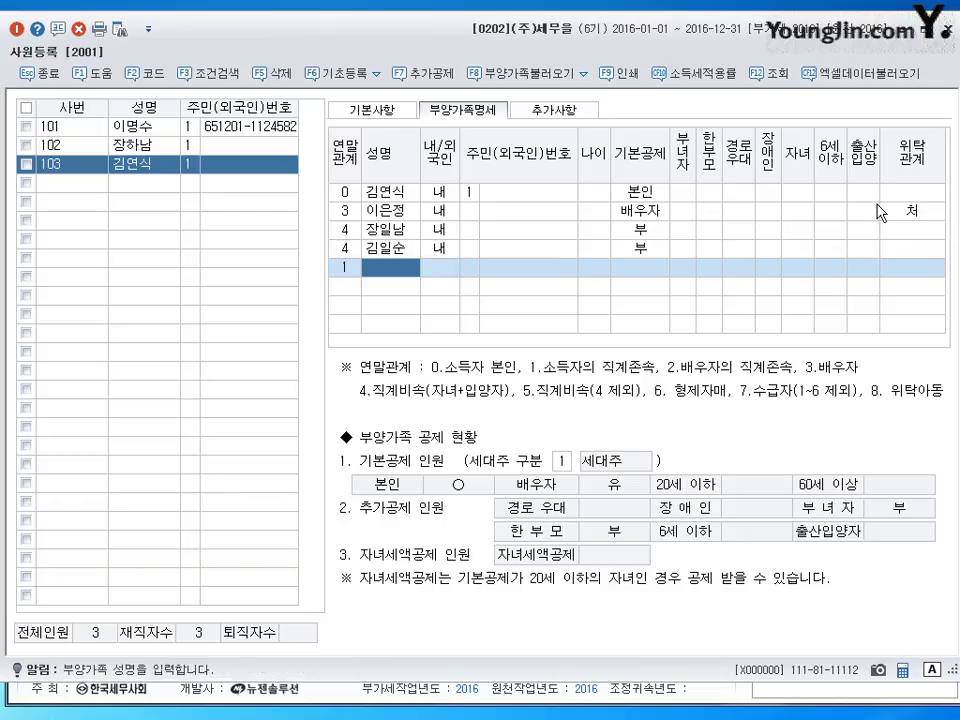
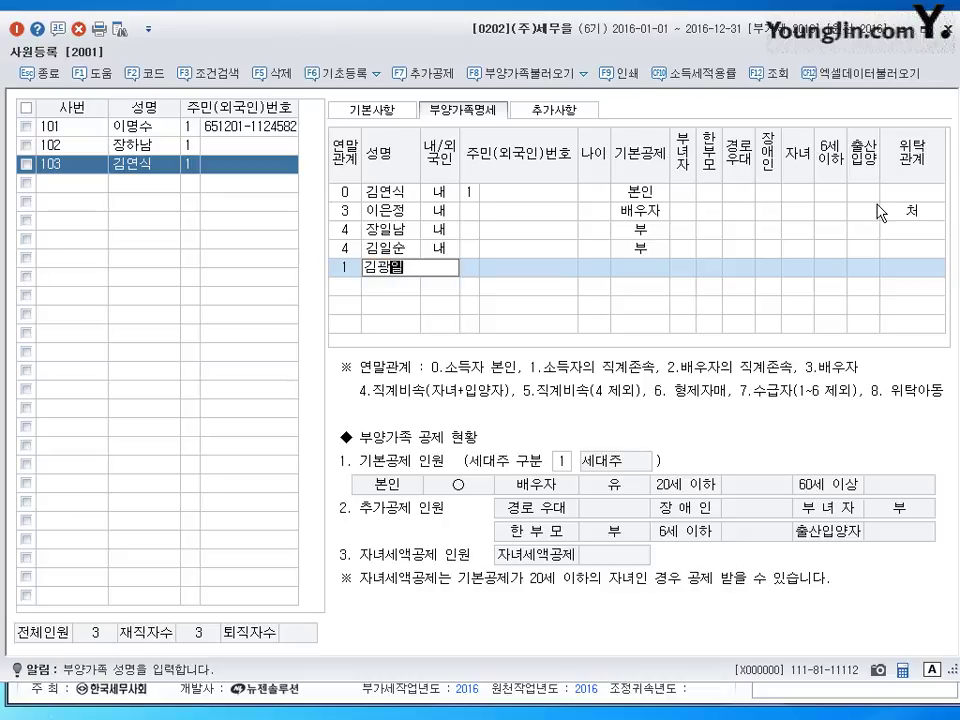
pyautogui.press('Return')
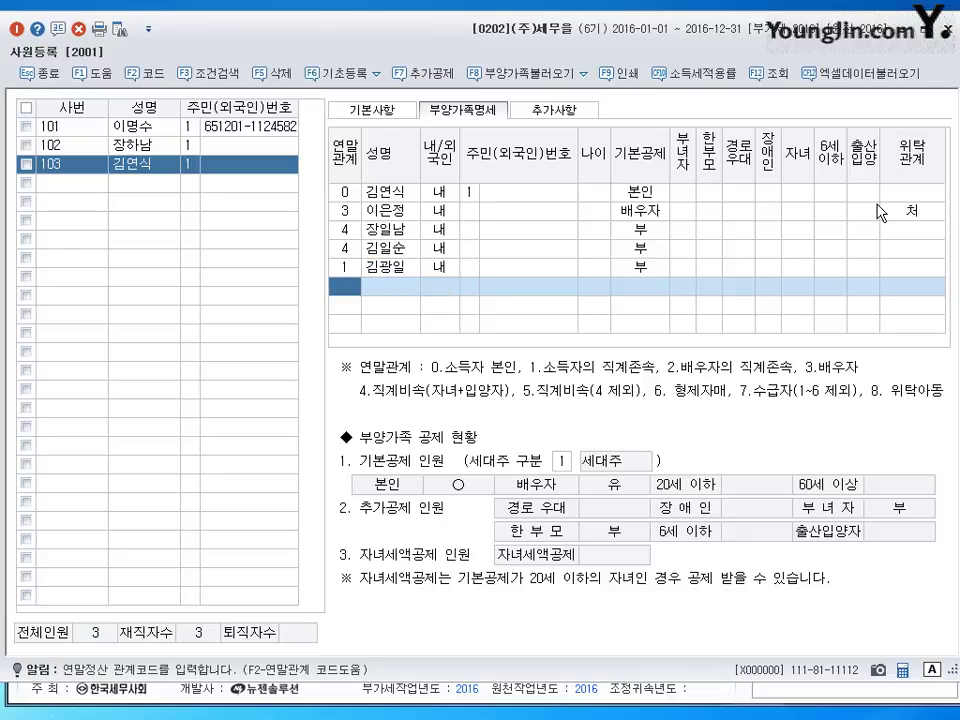
pyautogui.write('1')
pyautogui.press('Return')
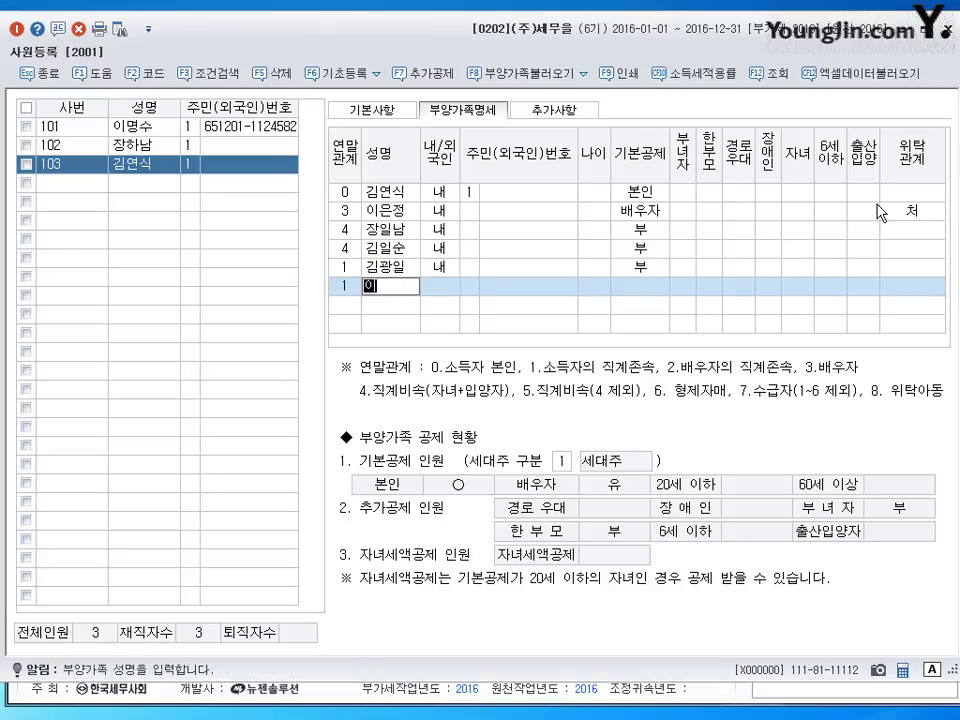
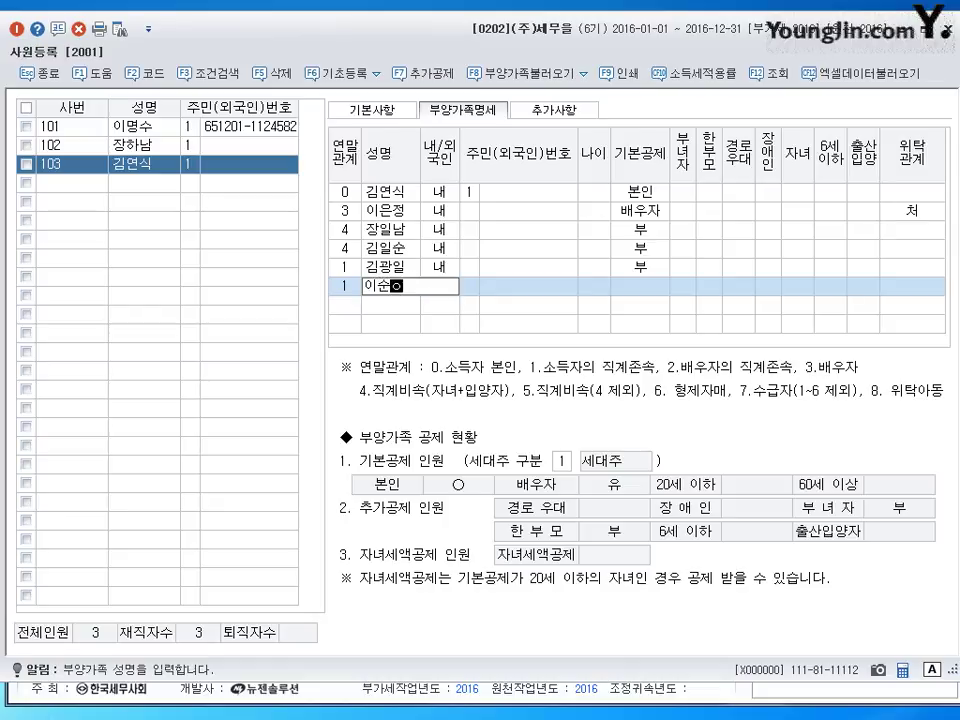
pyautogui.press('Return')
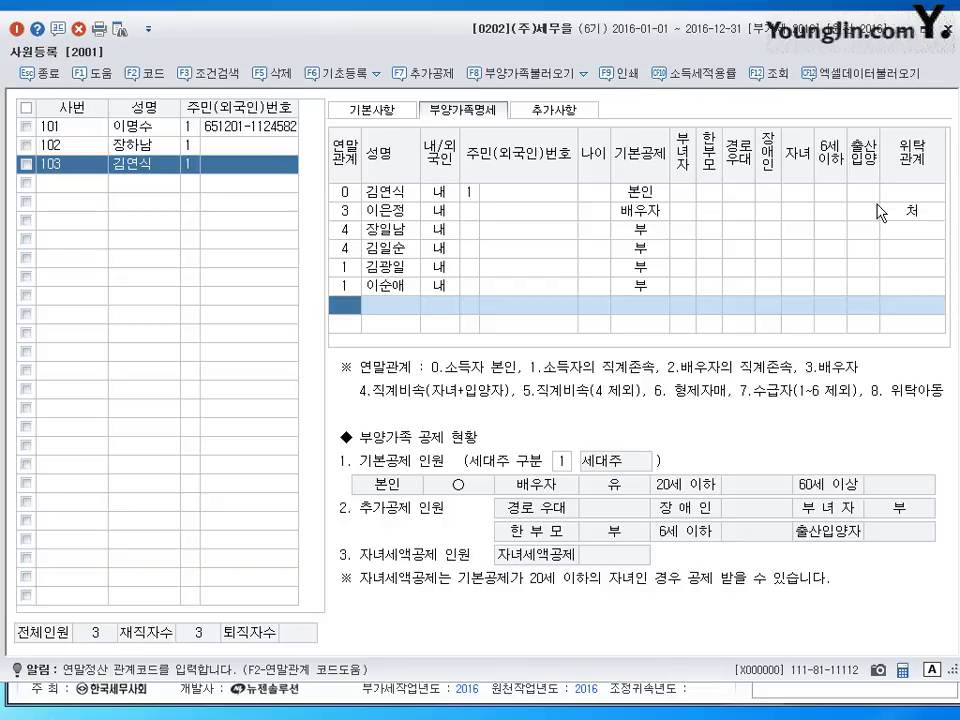
# - Add two dependents with 연말관계 code 6 and enter each one's name
pyautogui.write('6')
pyautogui.press('Return')
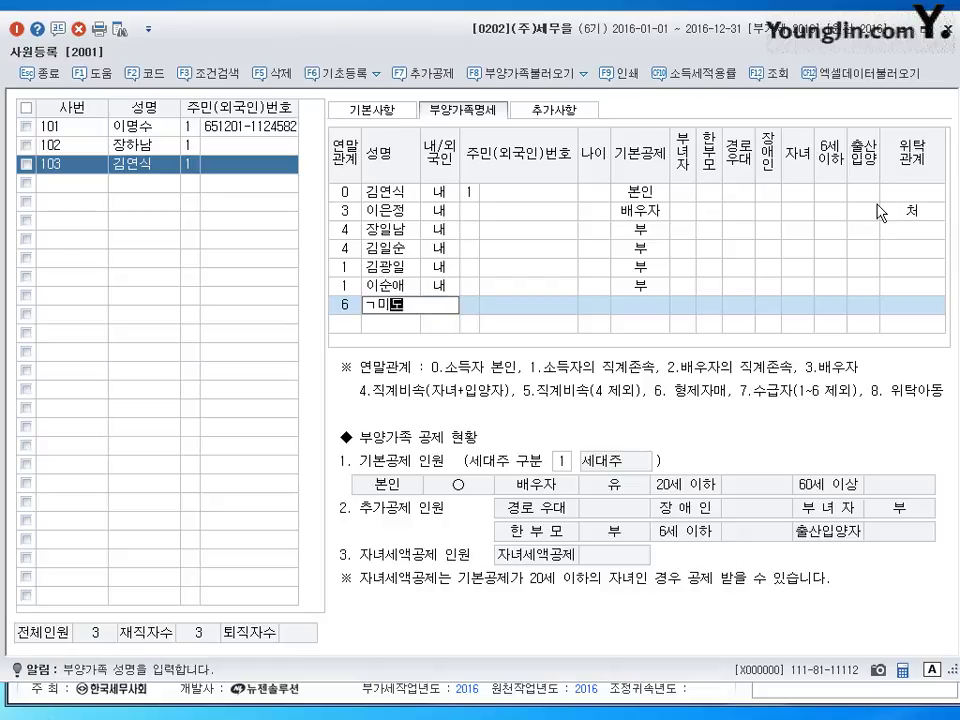
pyautogui.press('Return')
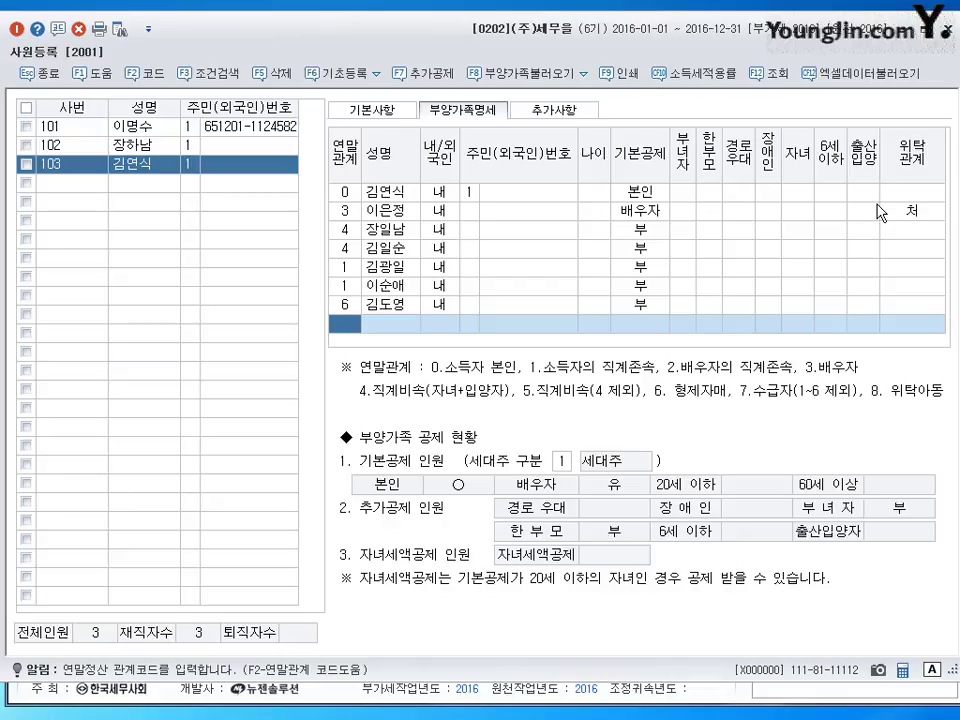
pyautogui.write('6')
pyautogui.press('Return')
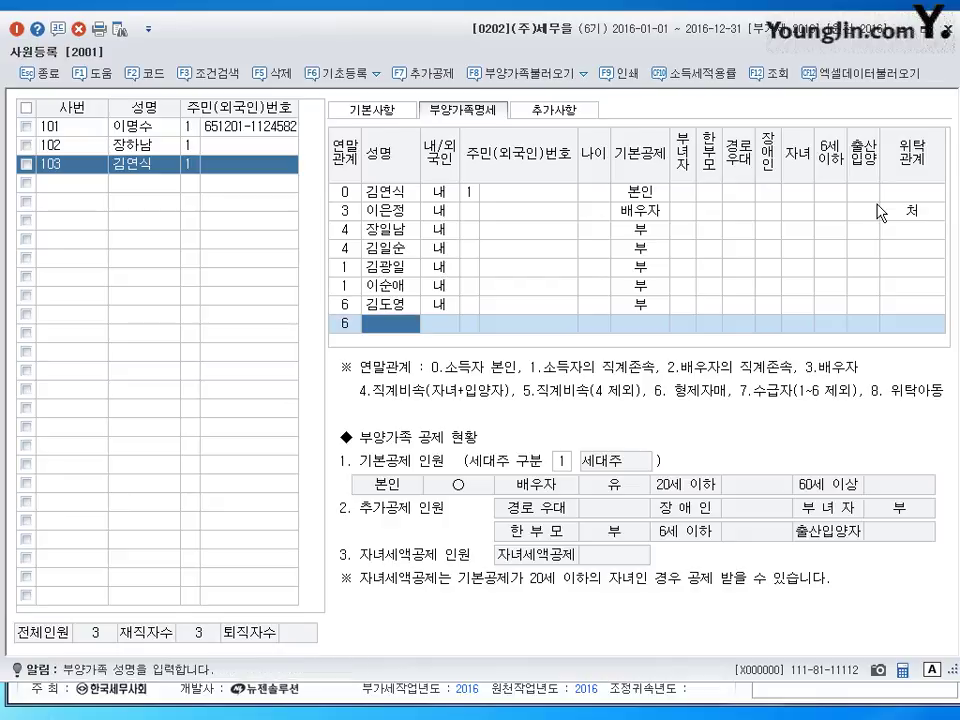
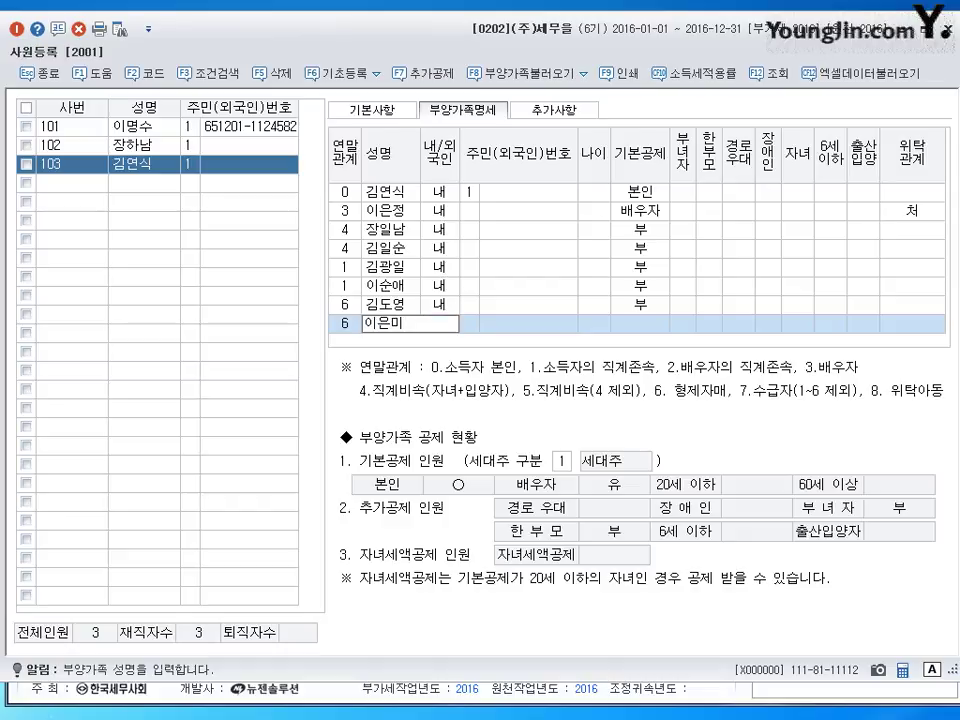
pyautogui.press('Return')
pyautogui.press('Up')
pyautogui.press('Up')
pyautogui.press('Up')
pyautogui.press('Up')
pyautogui.press('Up')
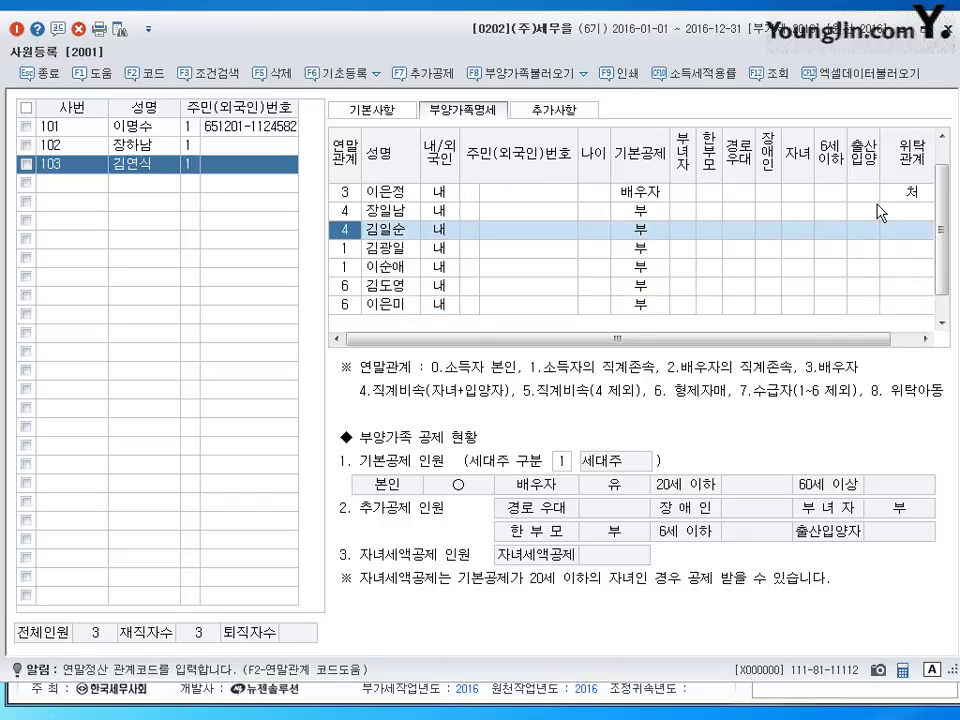
pyautogui.press('Down')
pyautogui.press('Down')
# - Set the 위탁관계 of both code-4 dependents to 자
pyautogui.press('Return')
pyautogui.press('Return')
pyautogui.press('Return')
pyautogui.press('Return')
pyautogui.press('Return')
pyautogui.press('Return')
pyautogui.press('Return')
pyautogui.press('Return')
pyautogui.press('Return')
pyautogui.press('Return')
pyautogui.press('Return')
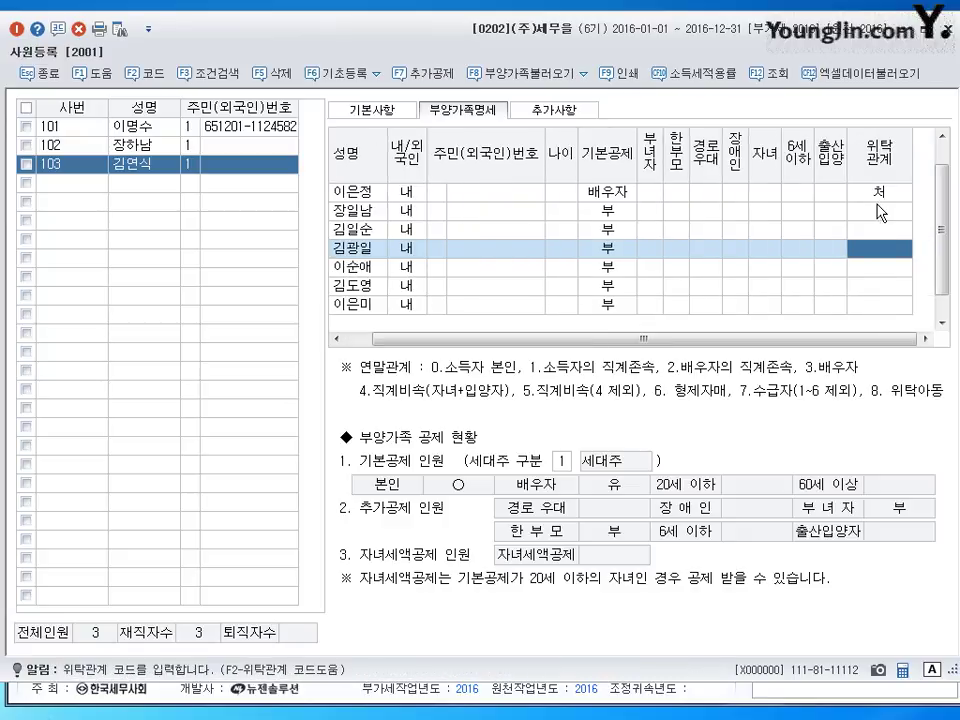
pyautogui.click(880, 212)
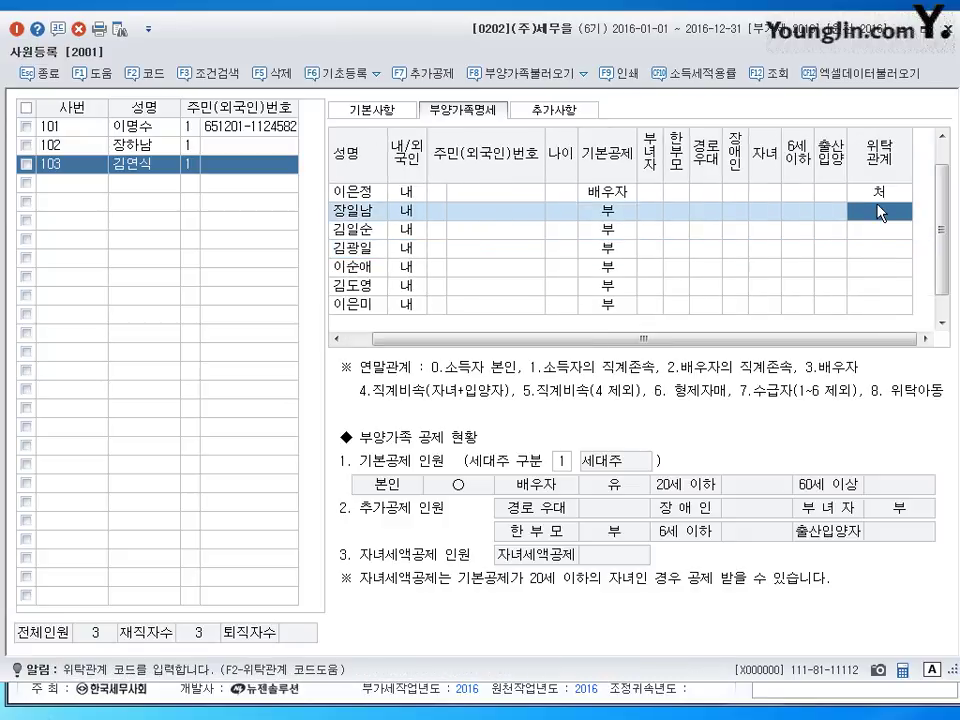
pyautogui.write('4')
pyautogui.press('Return')
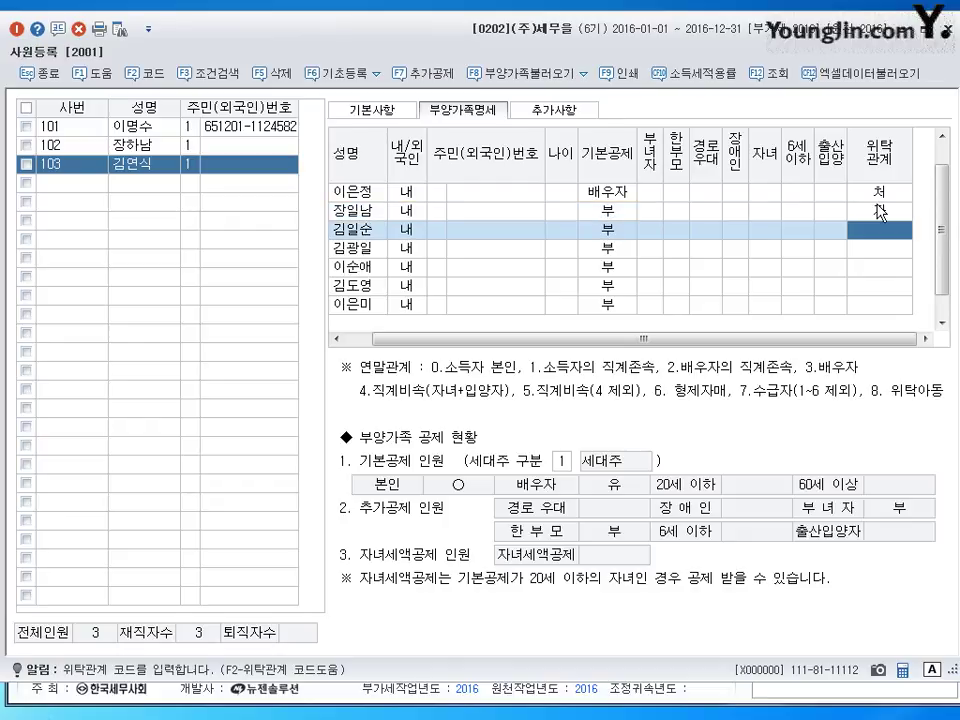
pyautogui.write('4')
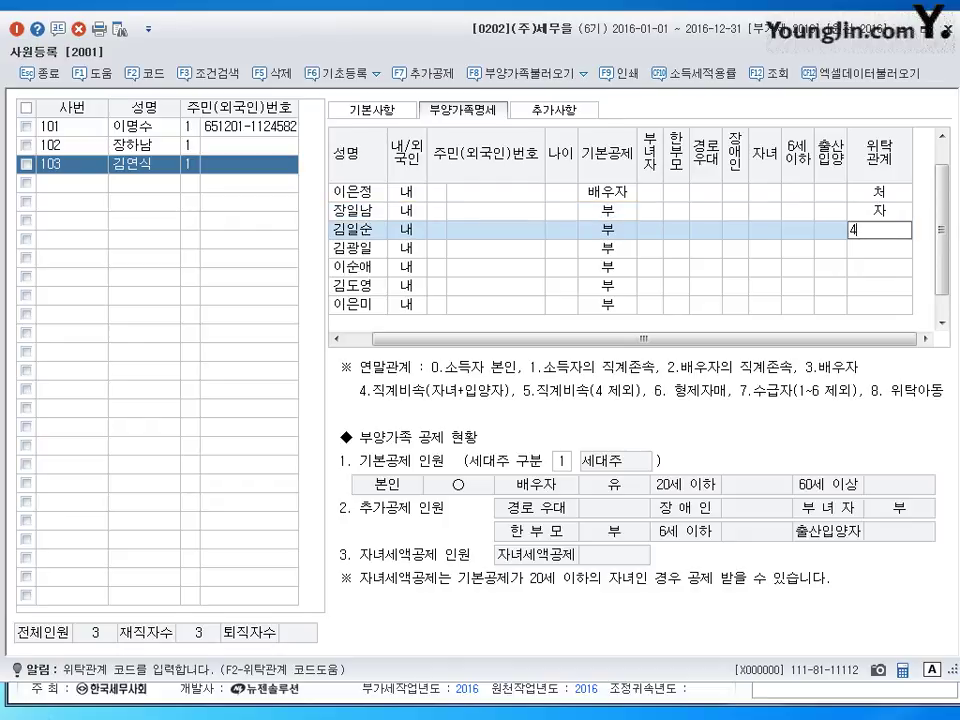
pyautogui.press('Return')
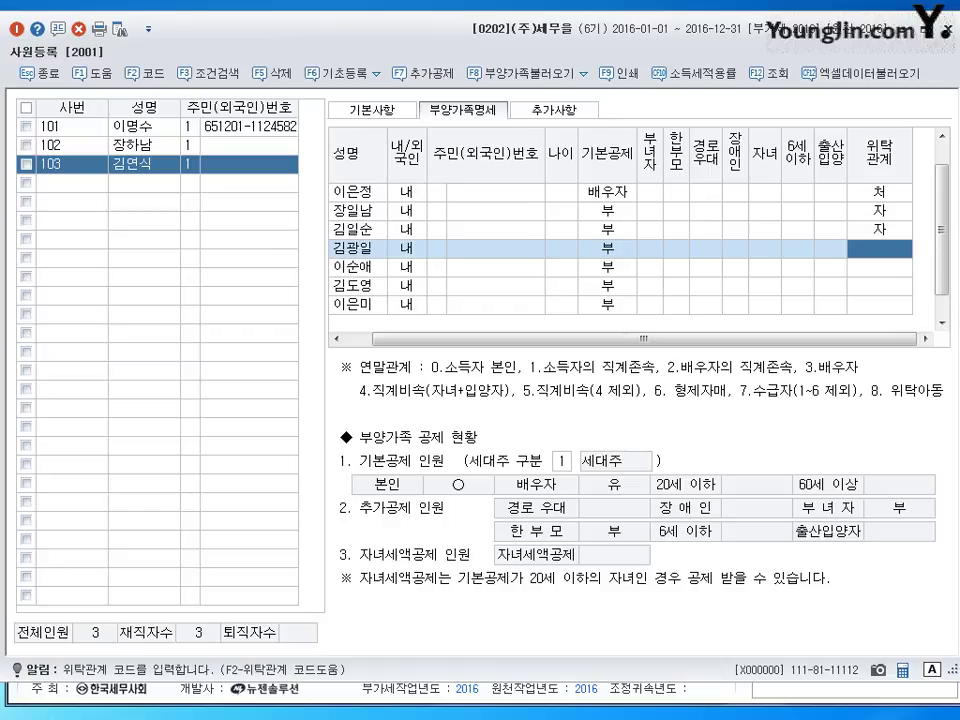
# - Pick 부 and 모 from the 위탁관계 code list for the two parent dependents
pyautogui.press('F2')
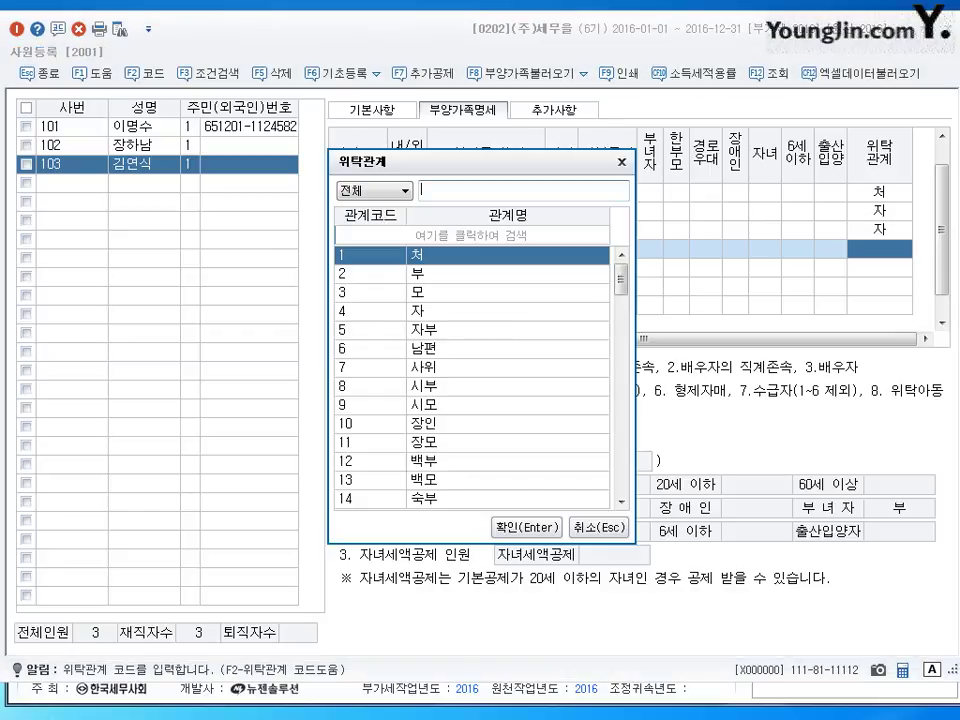
pyautogui.press('Down')
pyautogui.press('Return')
pyautogui.press('Return')
pyautogui.press('Return')
pyautogui.press('Return')
pyautogui.press('Return')
pyautogui.press('Return')
pyautogui.press('Return')
pyautogui.press('Return')
pyautogui.press('Return')
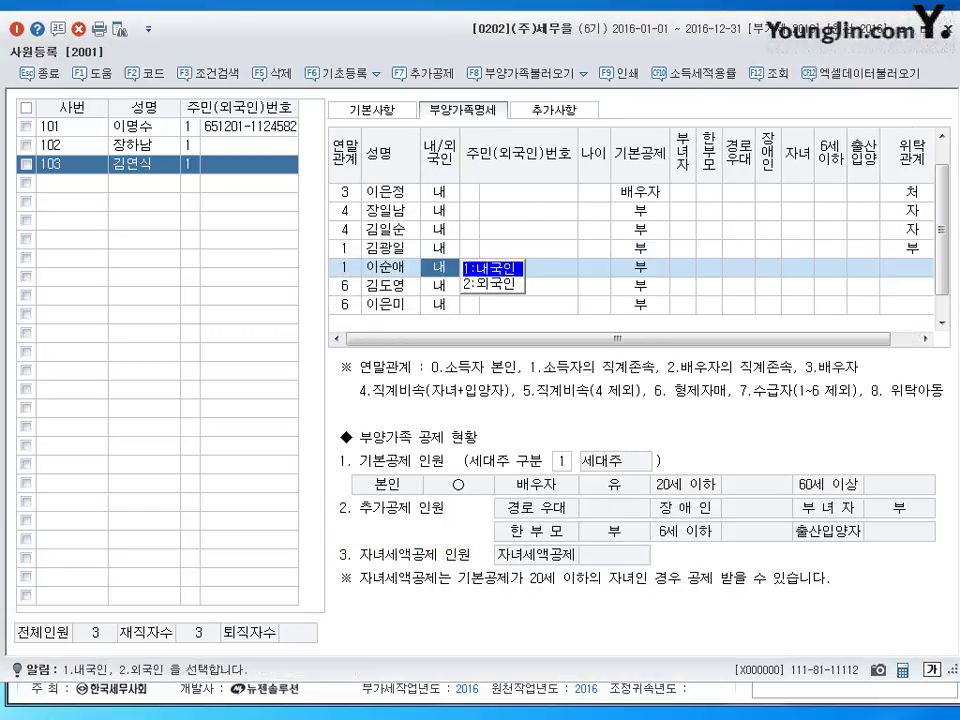
pyautogui.press('Return')
pyautogui.press('Return')
pyautogui.press('Return')
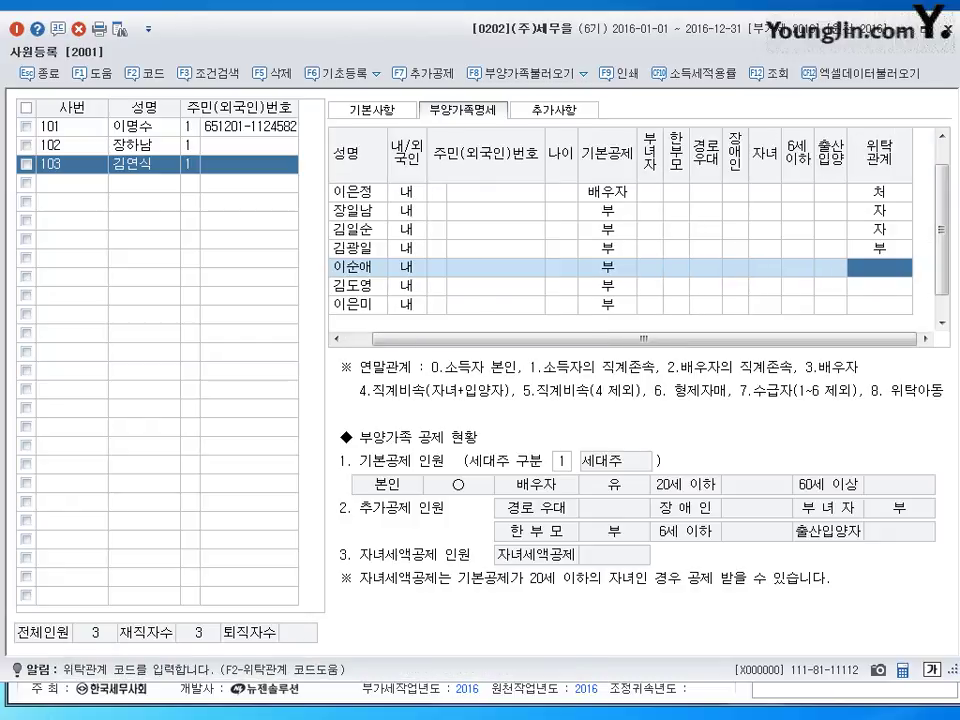
pyautogui.press('F2')
pyautogui.press('Down')
pyautogui.press('Down')
pyautogui.press('Return')
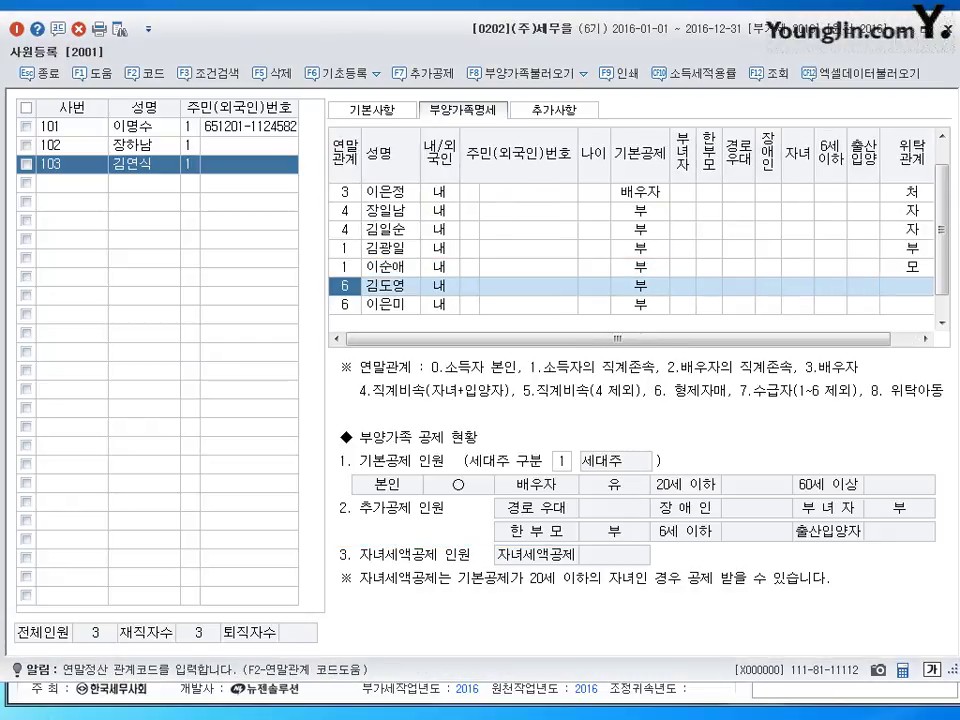
pyautogui.press('Return')
pyautogui.press('Return')
pyautogui.press('Return')
pyautogui.press('Return')
pyautogui.press('Return')
pyautogui.press('Return')
pyautogui.press('Return')
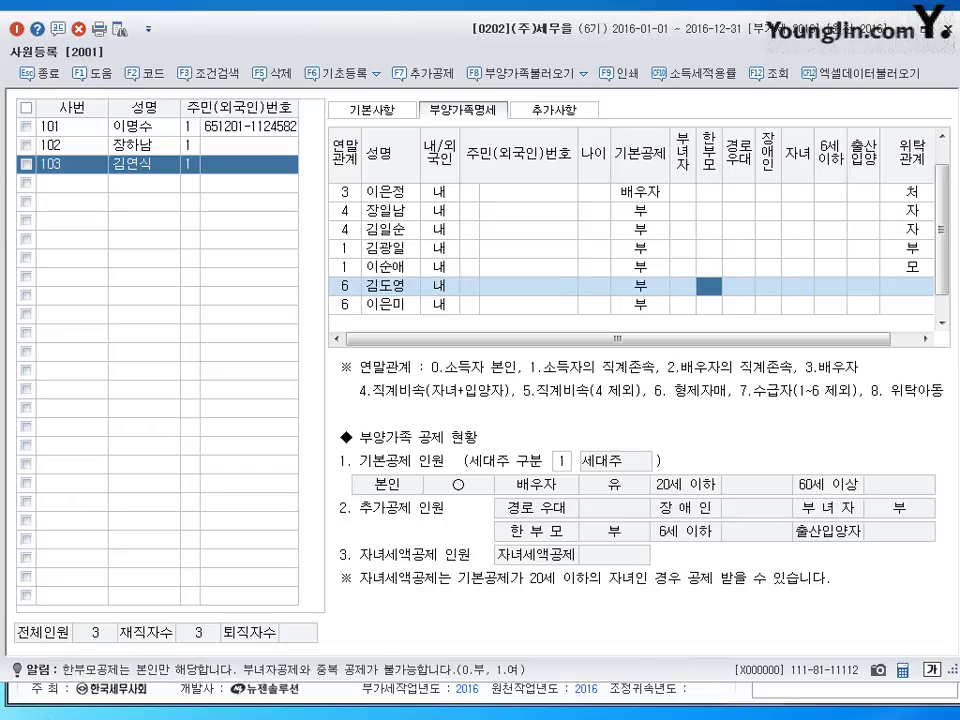
pyautogui.press('Return')
pyautogui.press('Return')
pyautogui.press('Return')
pyautogui.press('Return')
pyautogui.press('Return')
pyautogui.press('Return')
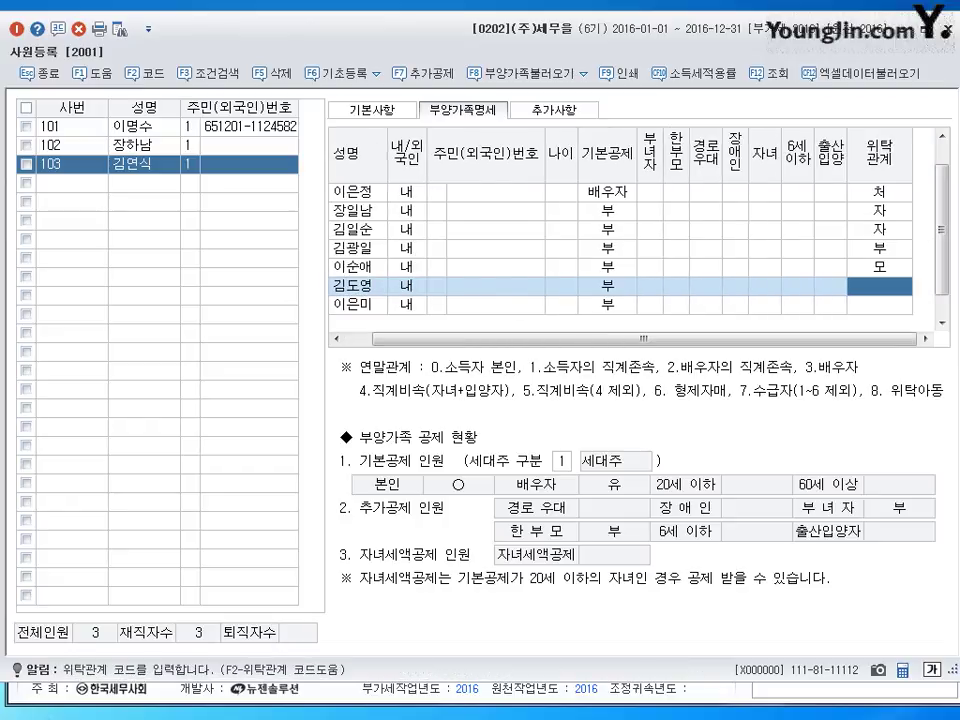
# - Search the 위탁관계 code list to assign 제 and 처제 to the two siblings
pyautogui.press('F2')
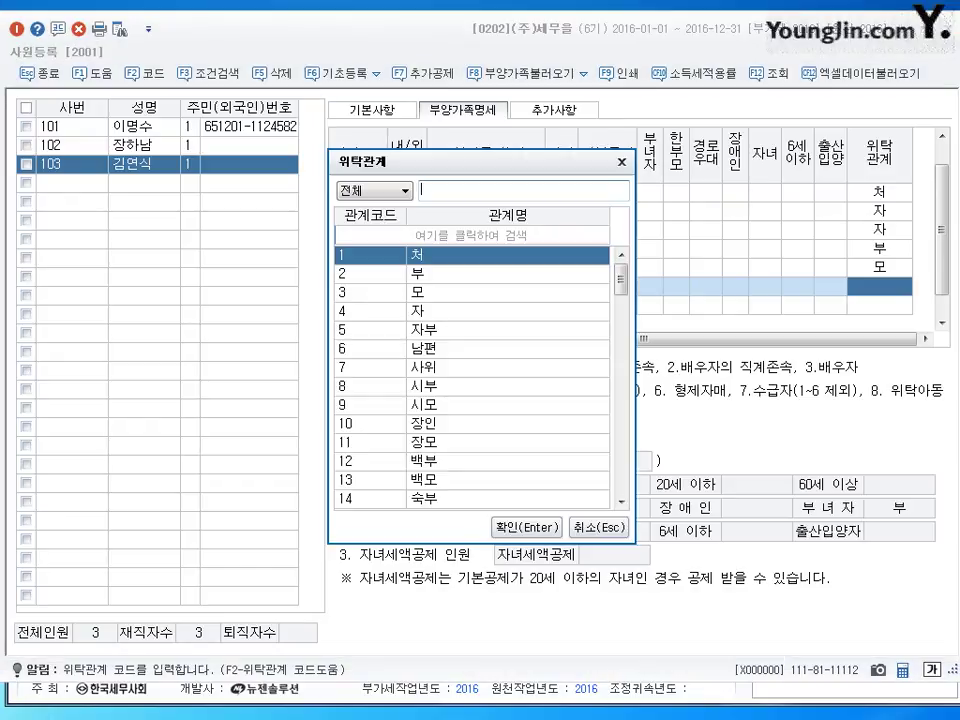
pyautogui.write('제')
pyautogui.press('Return')
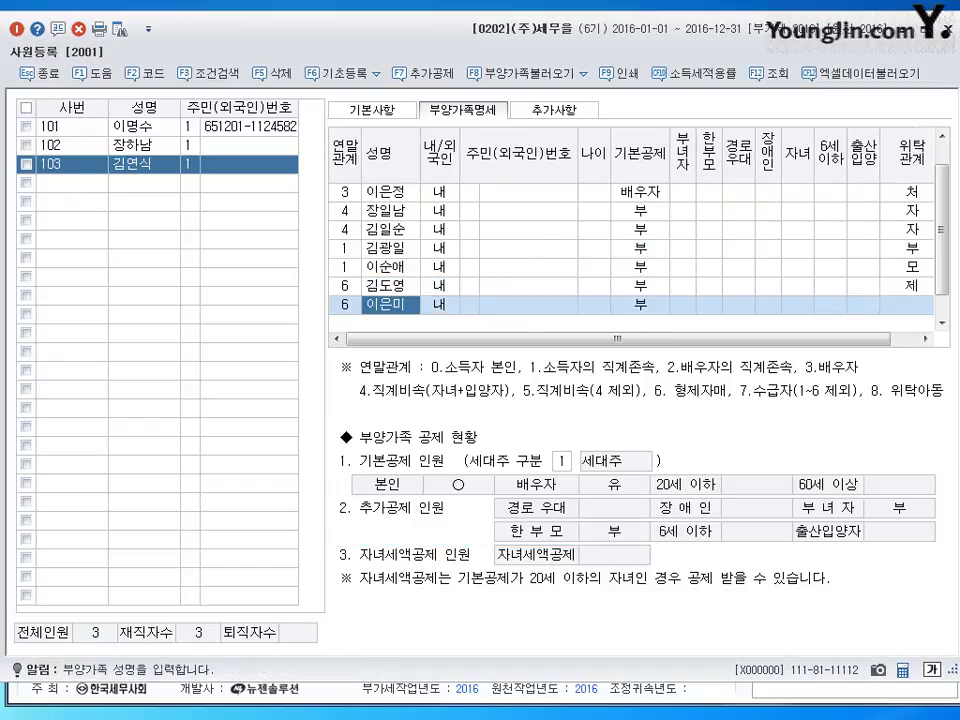
pyautogui.press('Return')
pyautogui.press('Return')
pyautogui.press('Return')
pyautogui.press('Return')
pyautogui.press('Return')
pyautogui.press('Return')
pyautogui.press('Return')
pyautogui.press('Return')
pyautogui.press('Return')
pyautogui.press('Return')
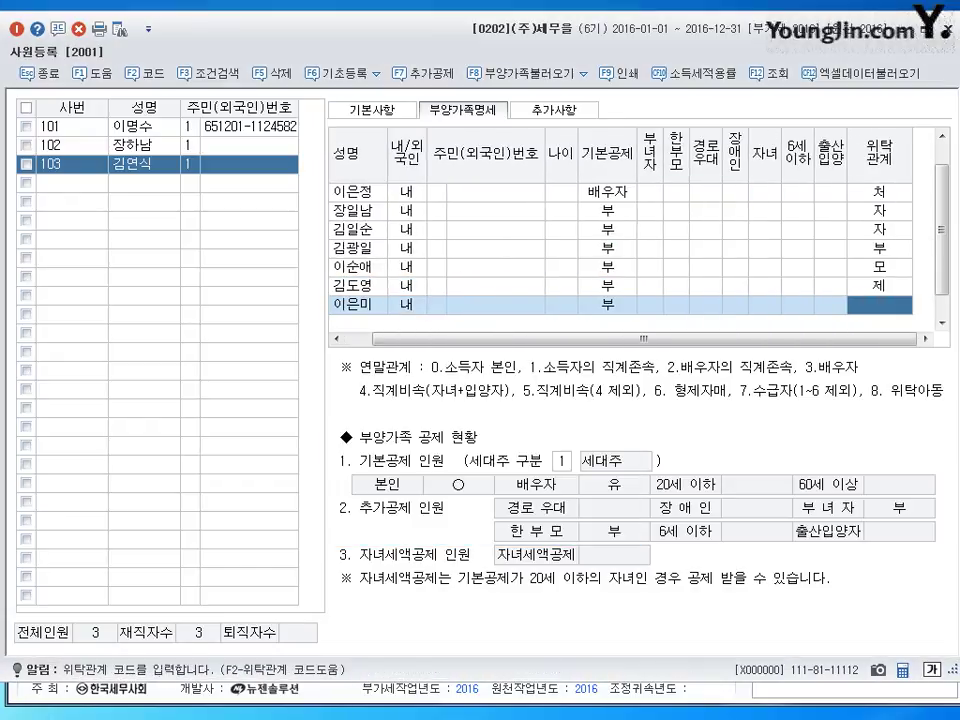
pyautogui.press('F2')
pyautogui.write('처제')
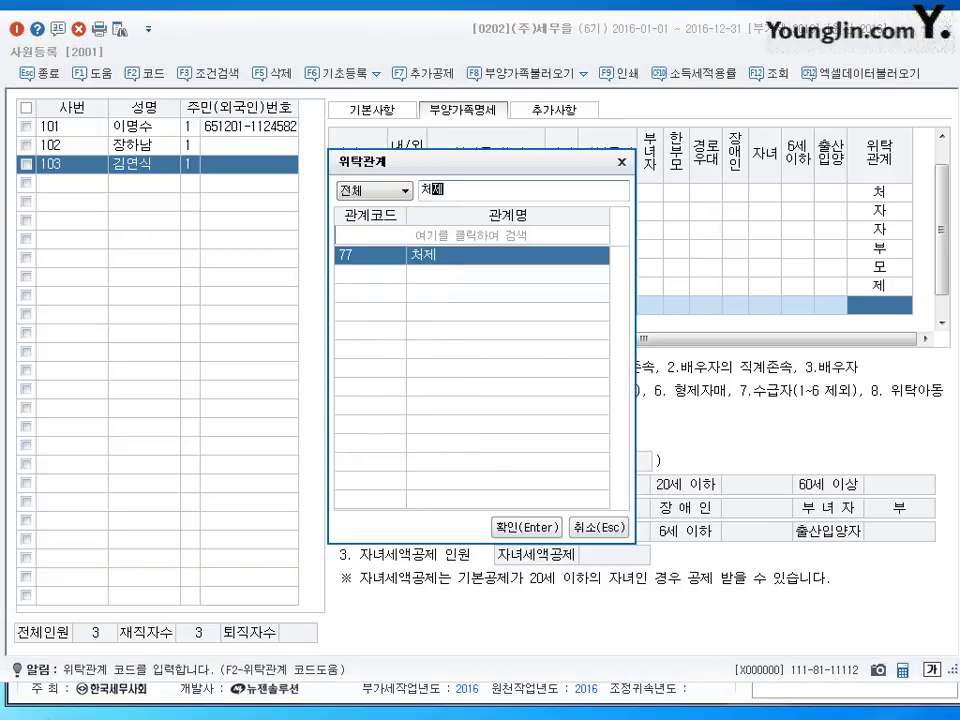
pyautogui.press('Return')
pyautogui.click(344, 285)
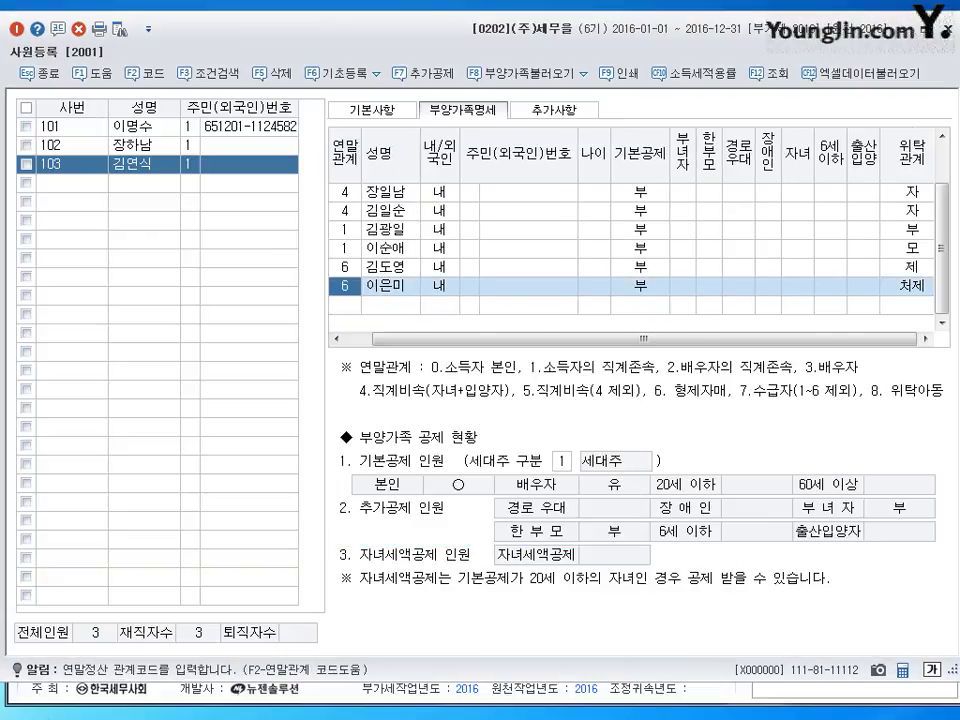
# - Choose 3:20세이하 as the 기본공제 type for the first and second child
pyautogui.scroll(2, 940, 200)
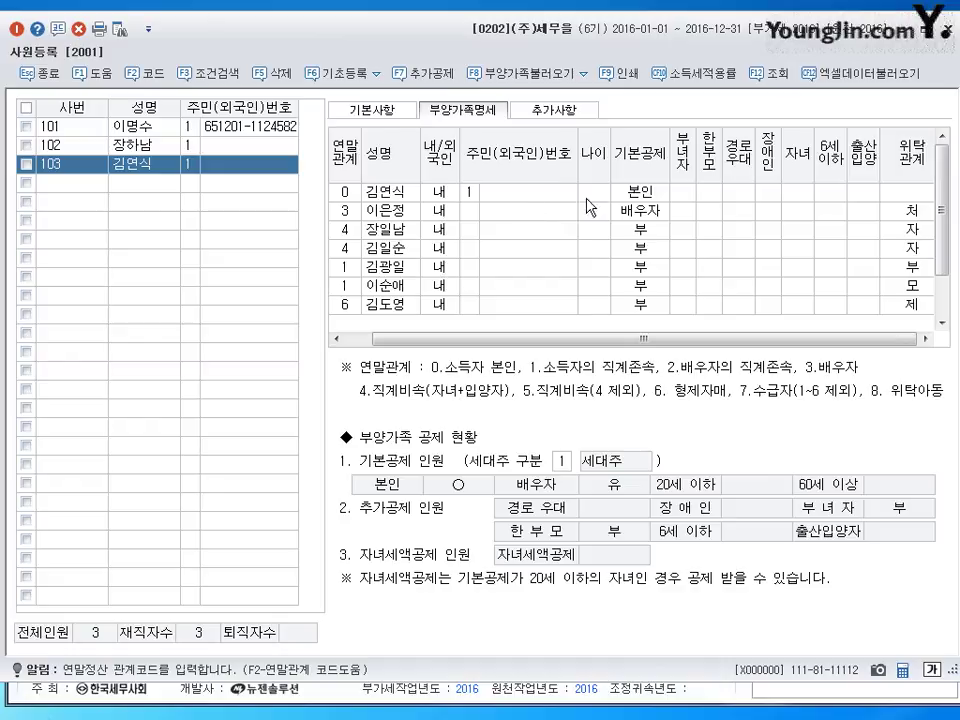
pyautogui.click(641, 229)
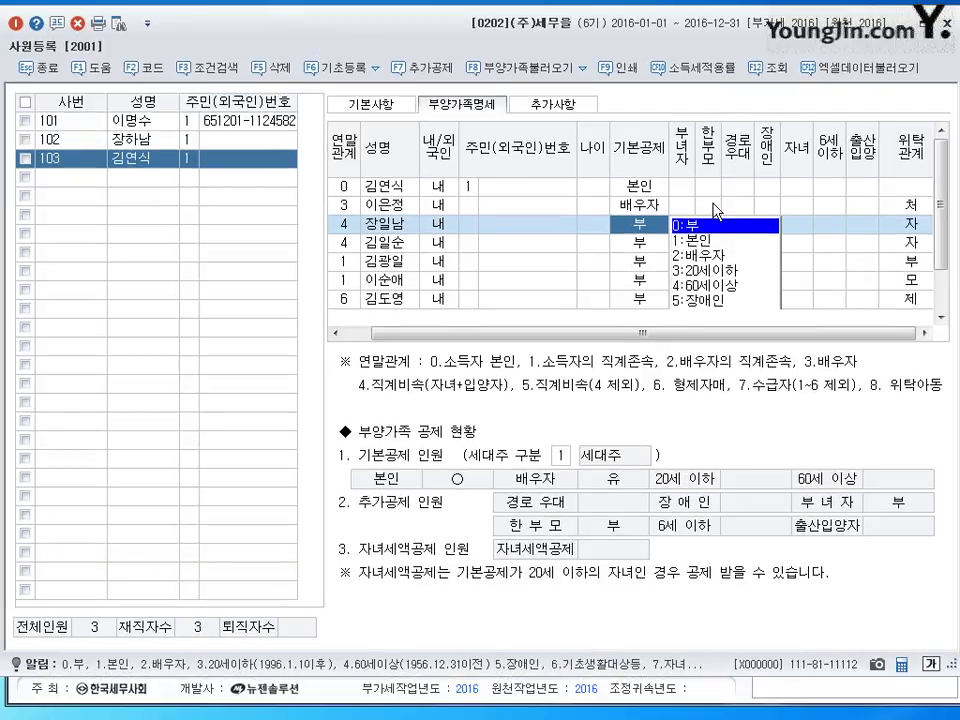
pyautogui.click(712, 206)
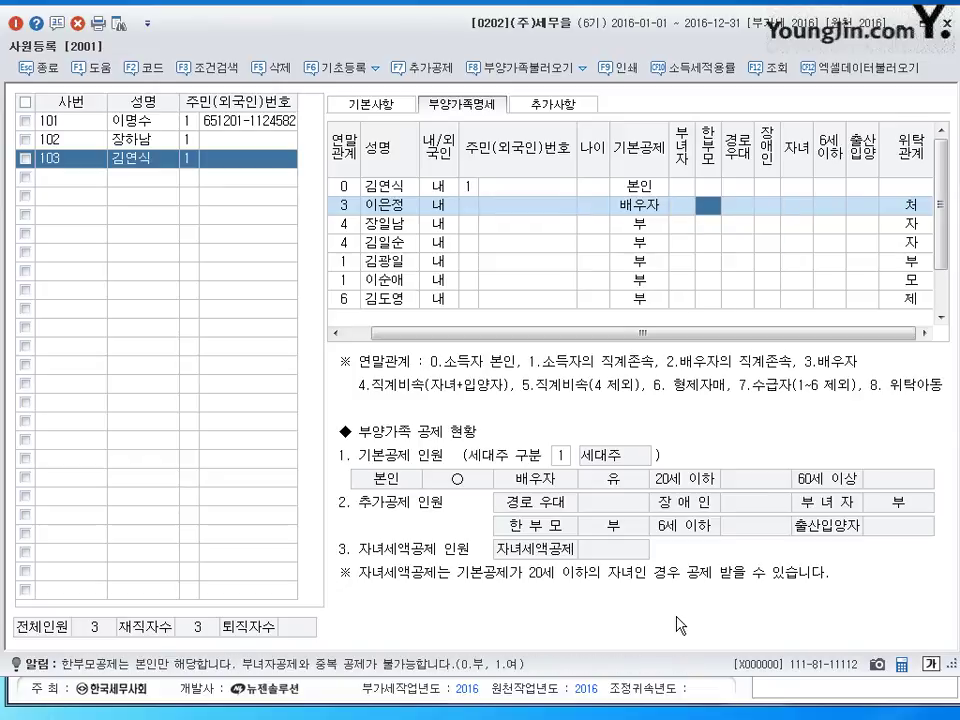
pyautogui.press('Left')
pyautogui.press('Left')
pyautogui.press('Down')
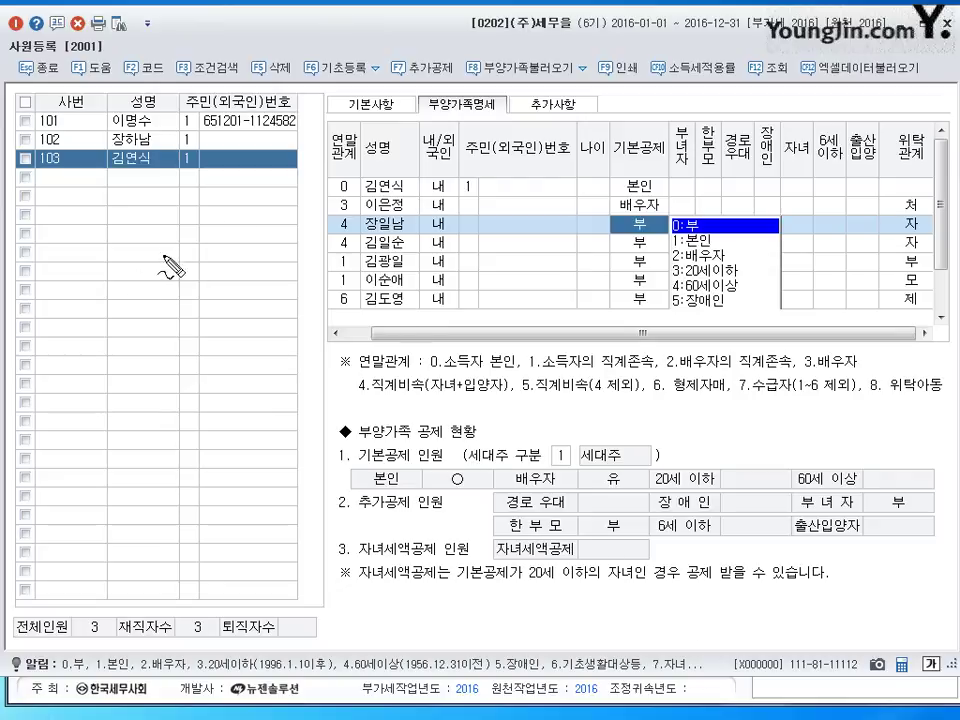
pyautogui.moveTo(158, 257)
pyautogui.mouseDown()
pyautogui.moveTo(195, 283)
pyautogui.moveTo(246, 268)
pyautogui.mouseUp()
pyautogui.moveTo(181, 297)
pyautogui.mouseDown()
pyautogui.moveTo(214, 270)
pyautogui.moveTo(244, 274)
pyautogui.moveTo(176, 284)
pyautogui.moveTo(190, 322)
pyautogui.moveTo(247, 318)
pyautogui.mouseUp()
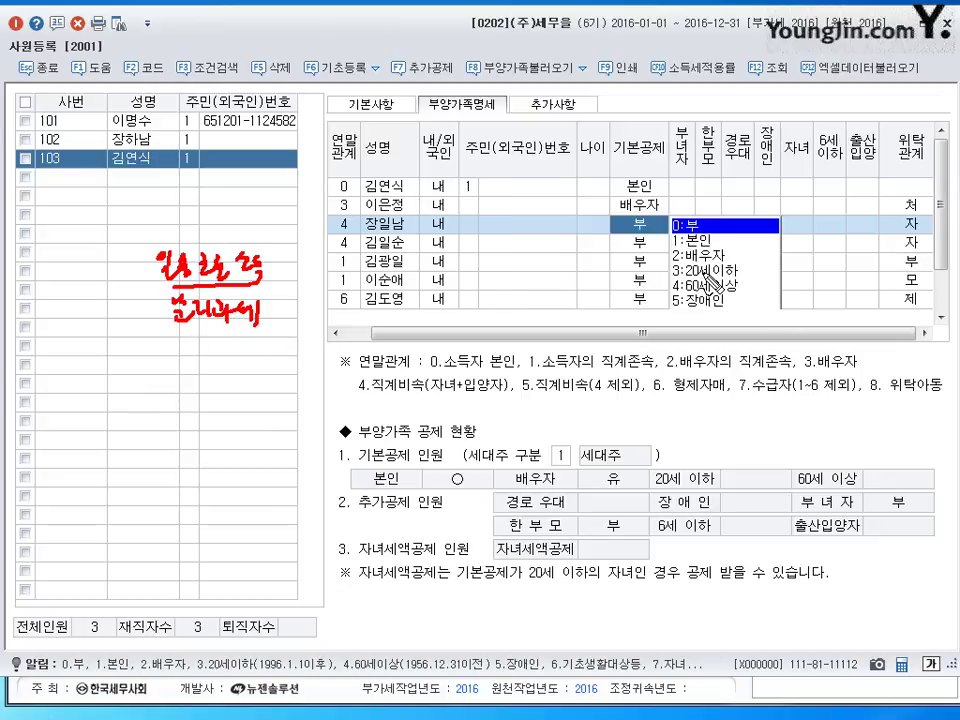
pyautogui.click(704, 268)
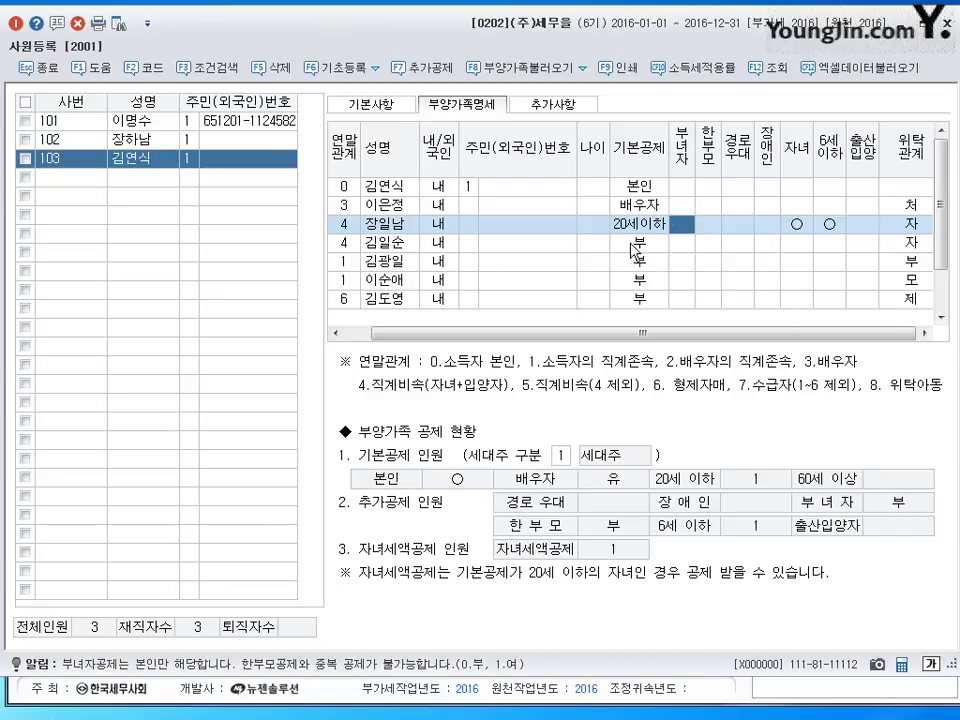
pyautogui.click(636, 250)
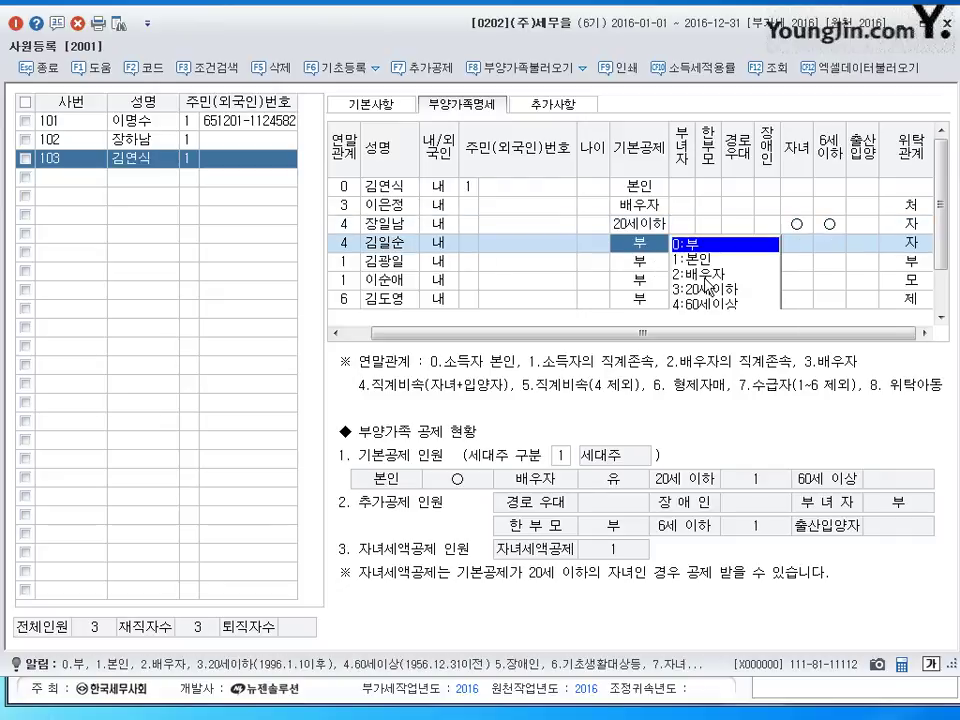
pyautogui.click(704, 289)
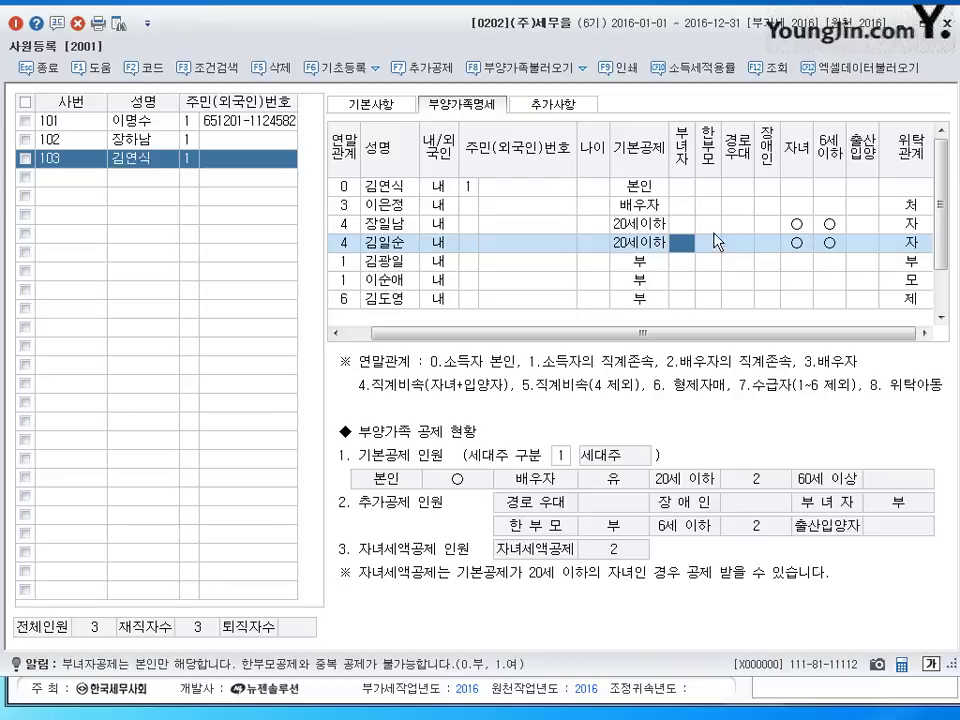
pyautogui.click(829, 224)
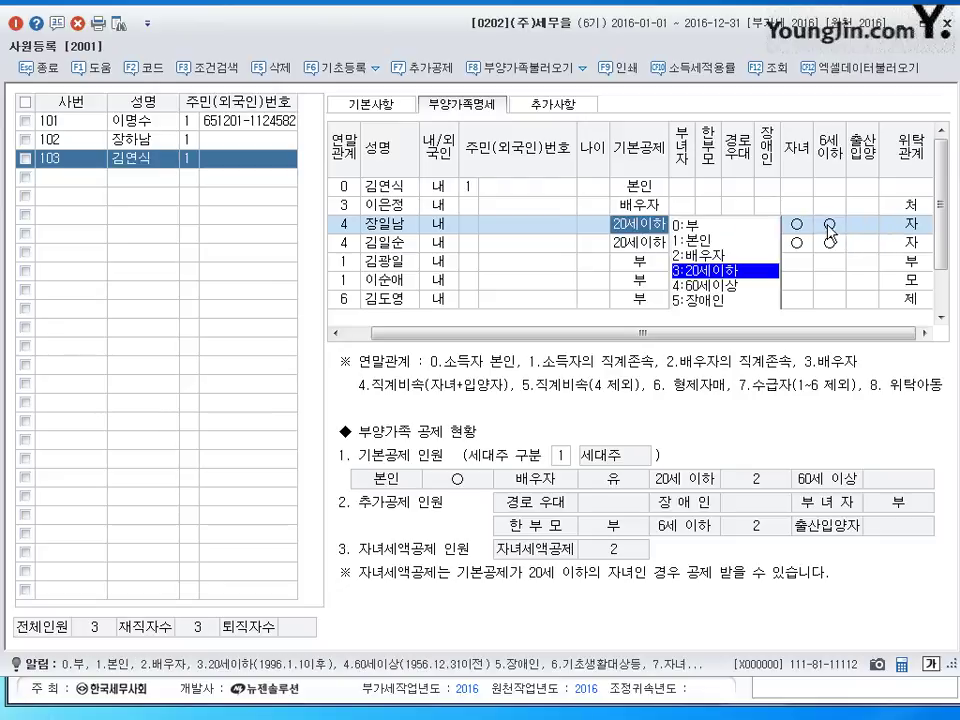
# - Set both children's 6세이하 field to 0:부, leaving only 자녀 marked
pyautogui.press('0')
pyautogui.click(832, 242)
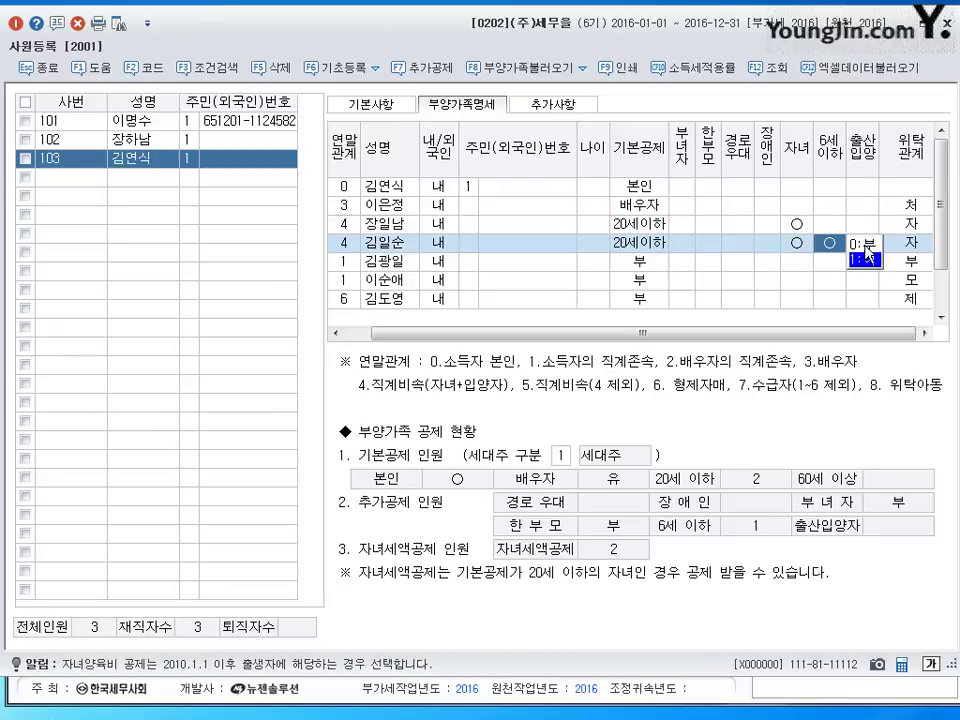
pyautogui.press('0')
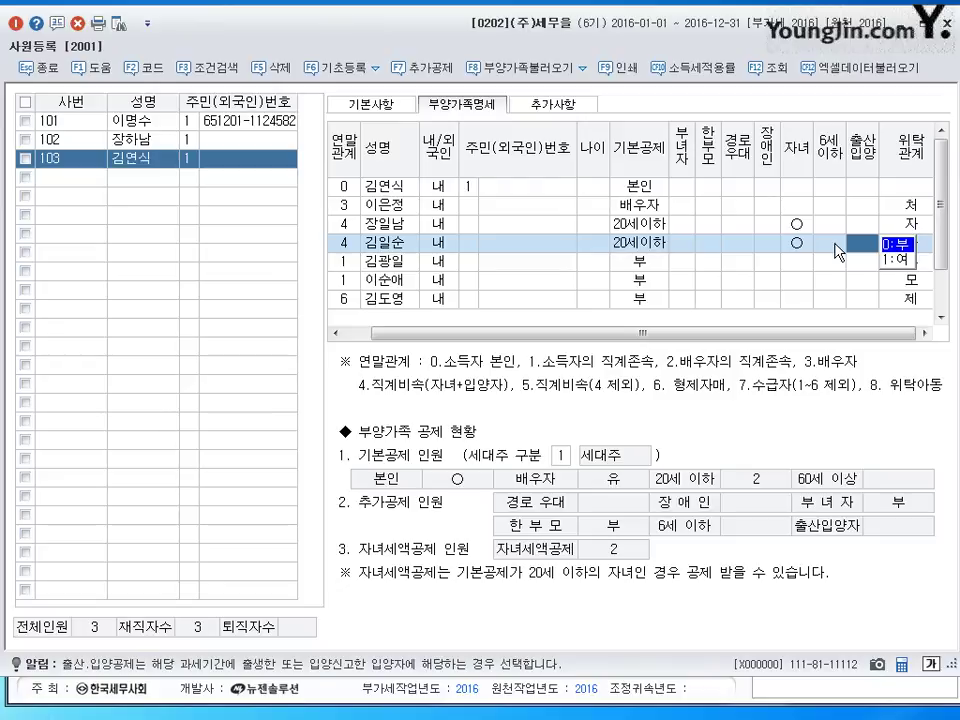
pyautogui.click(379, 264)
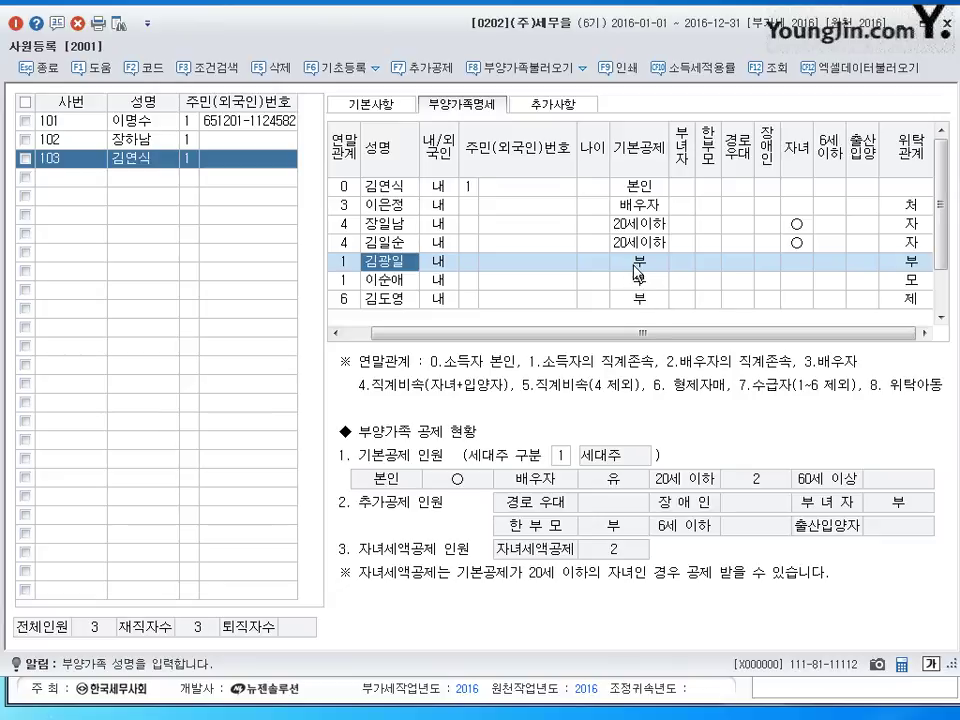
# - Set the father's and mother's 기본공제 to 4:60세이상
pyautogui.click(637, 270)
pyautogui.click(700, 185)
pyautogui.click(640, 289)
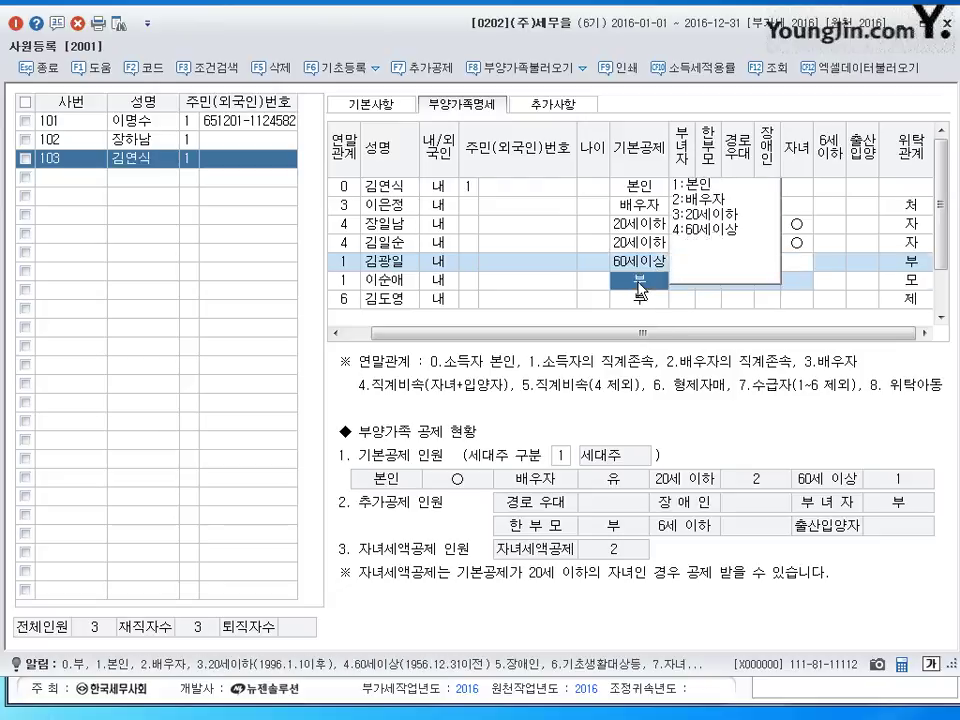
pyautogui.write('4')
pyautogui.press('Return')
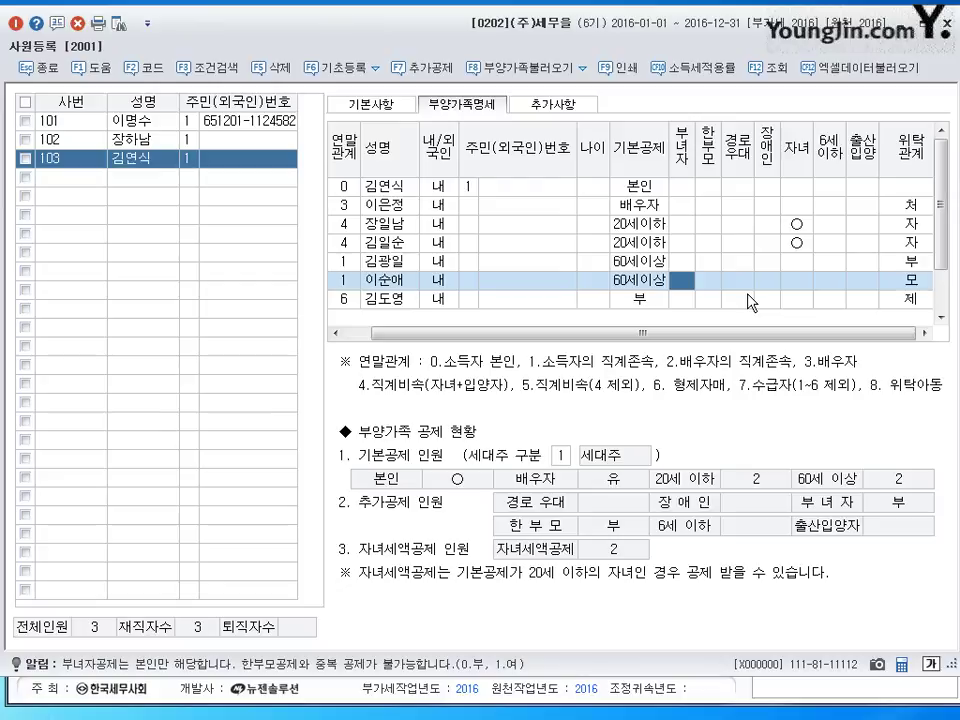
# - Mark both parents' 경로우대 as 1:여
pyautogui.click(771, 264)
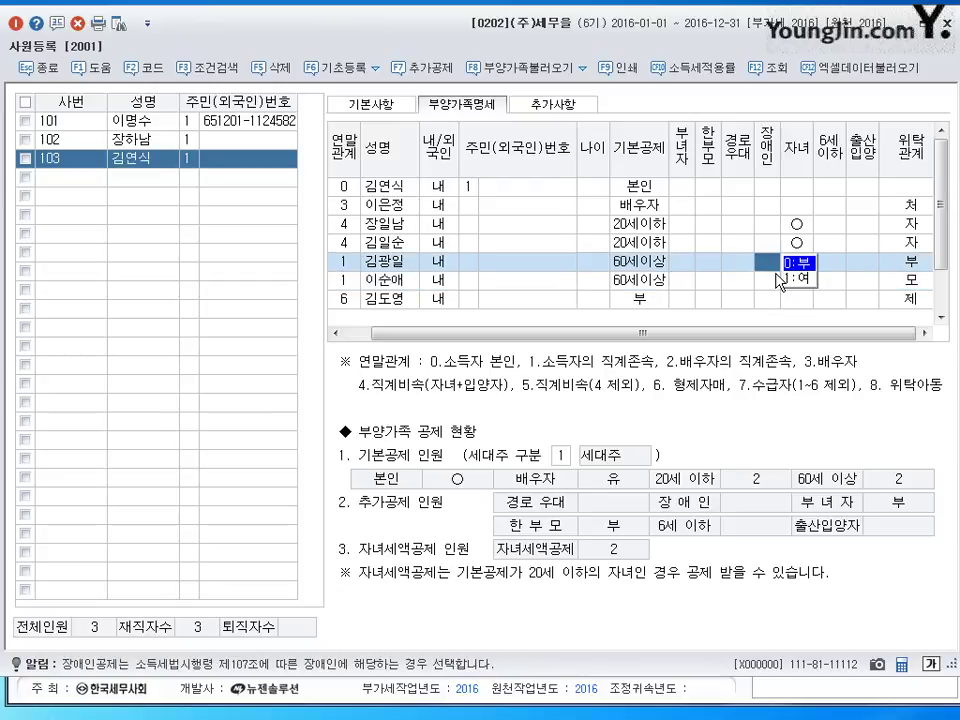
pyautogui.click(743, 264)
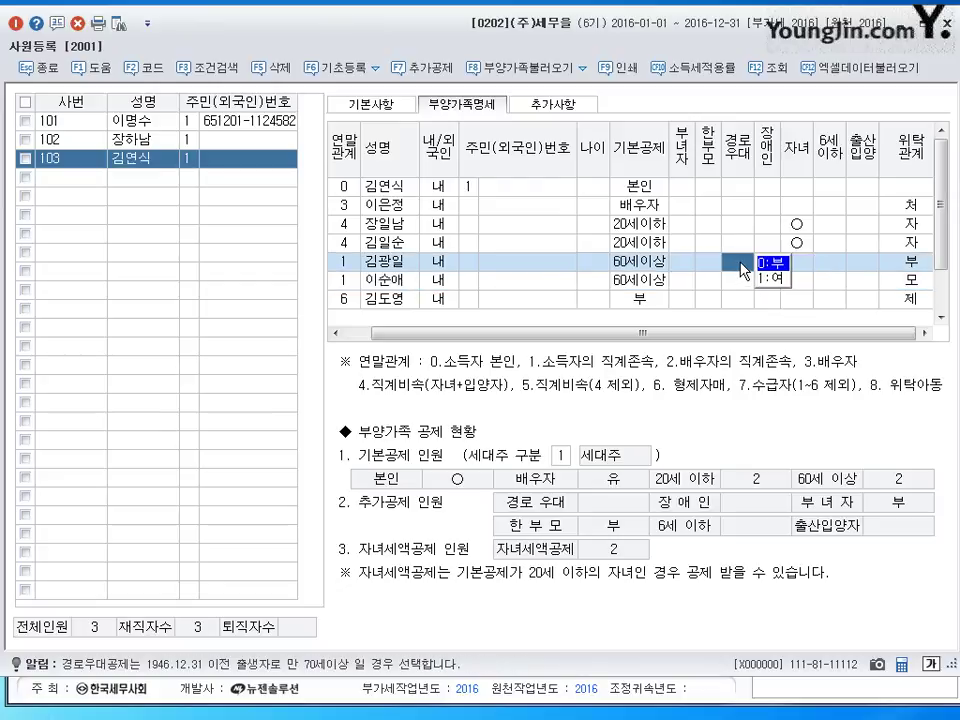
pyautogui.click(770, 277)
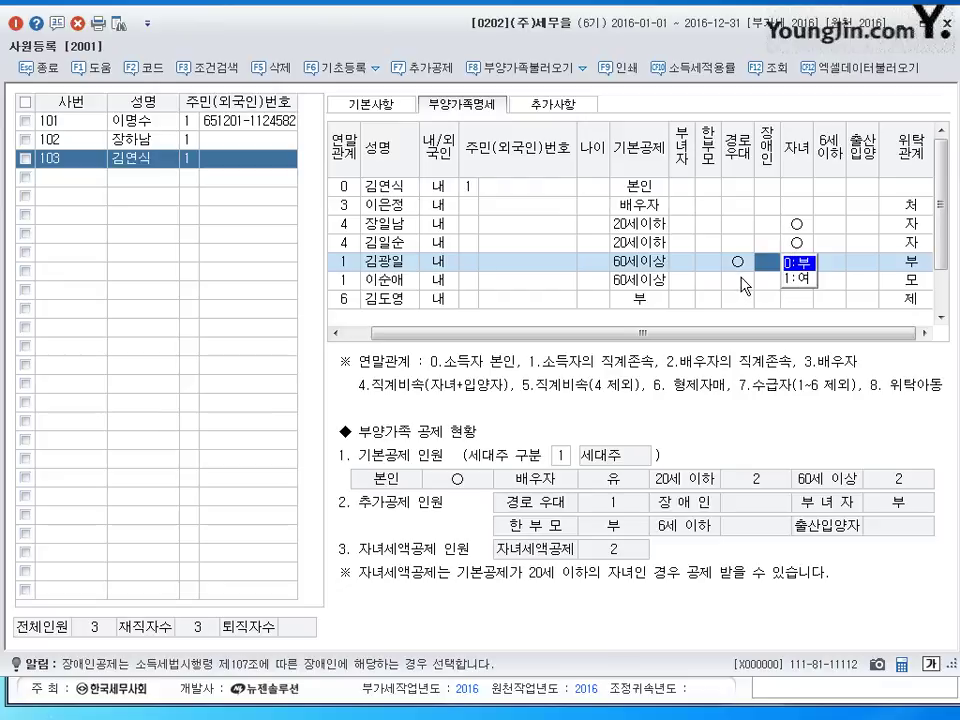
pyautogui.click(745, 286)
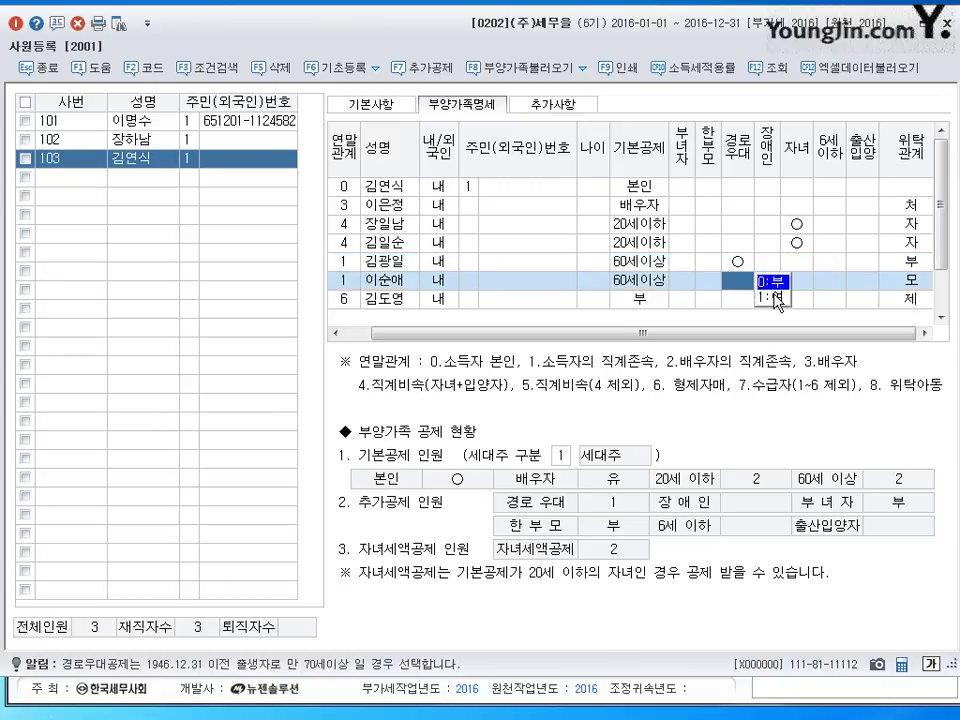
pyautogui.click(776, 298)
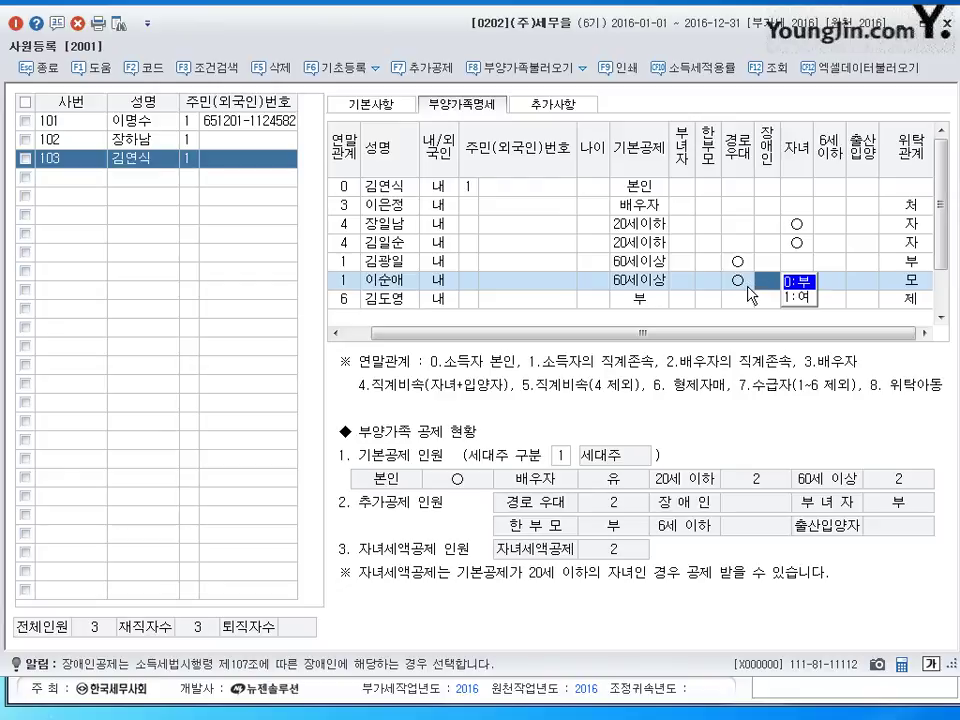
pyautogui.click(383, 300)
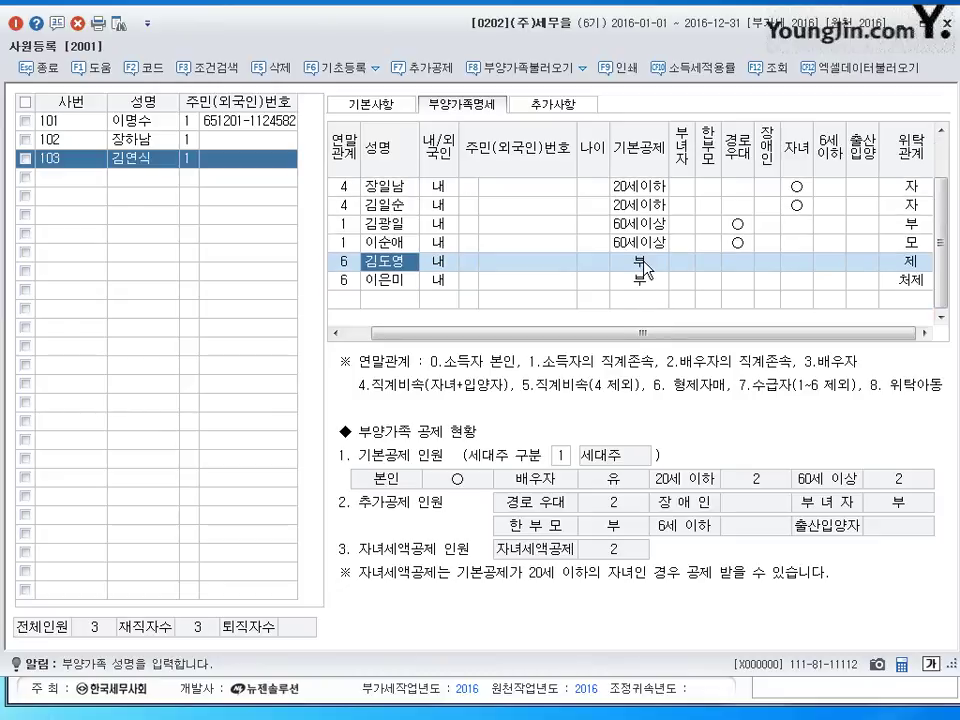
# - Give the sister-in-law the 5:장애인 deduction, then select the blank fourth employee row
pyautogui.click(641, 281)
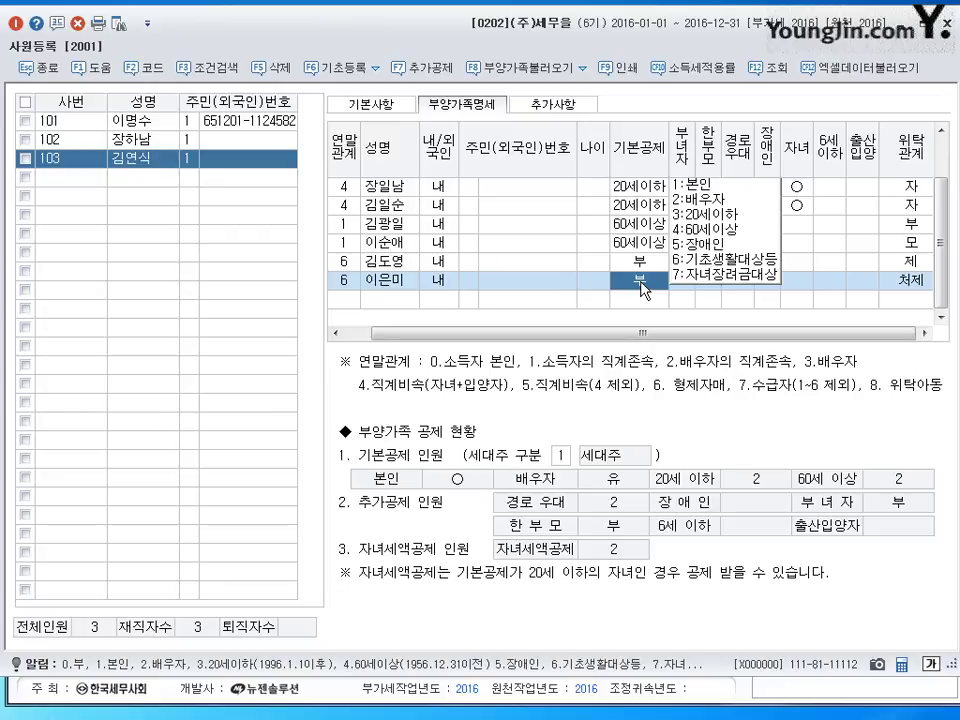
pyautogui.press('5')
pyautogui.press('Return')
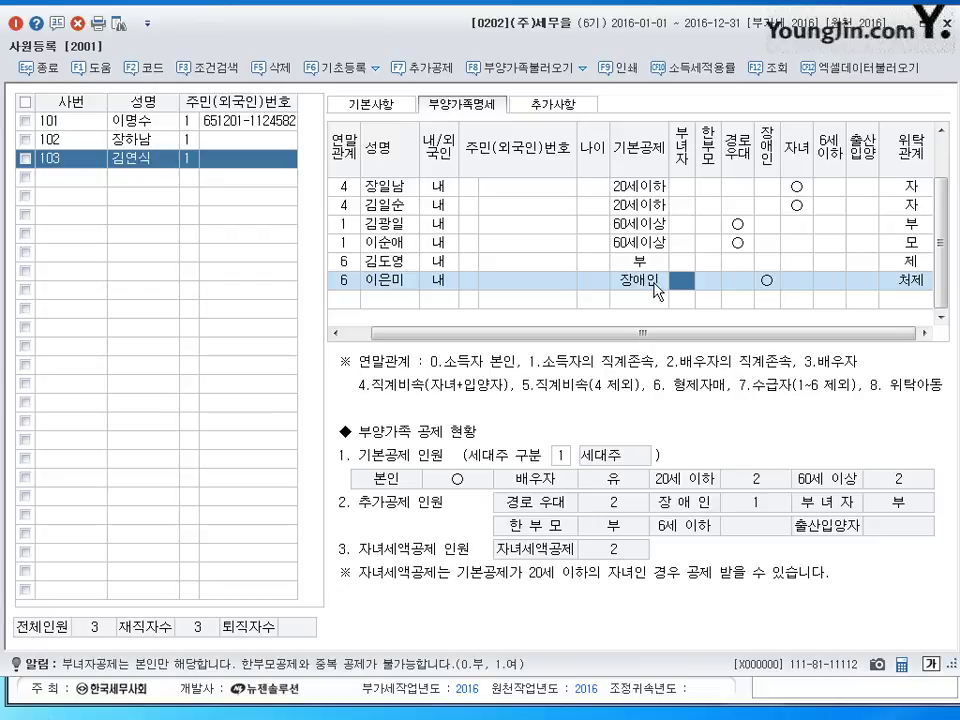
pyautogui.click(87, 178)
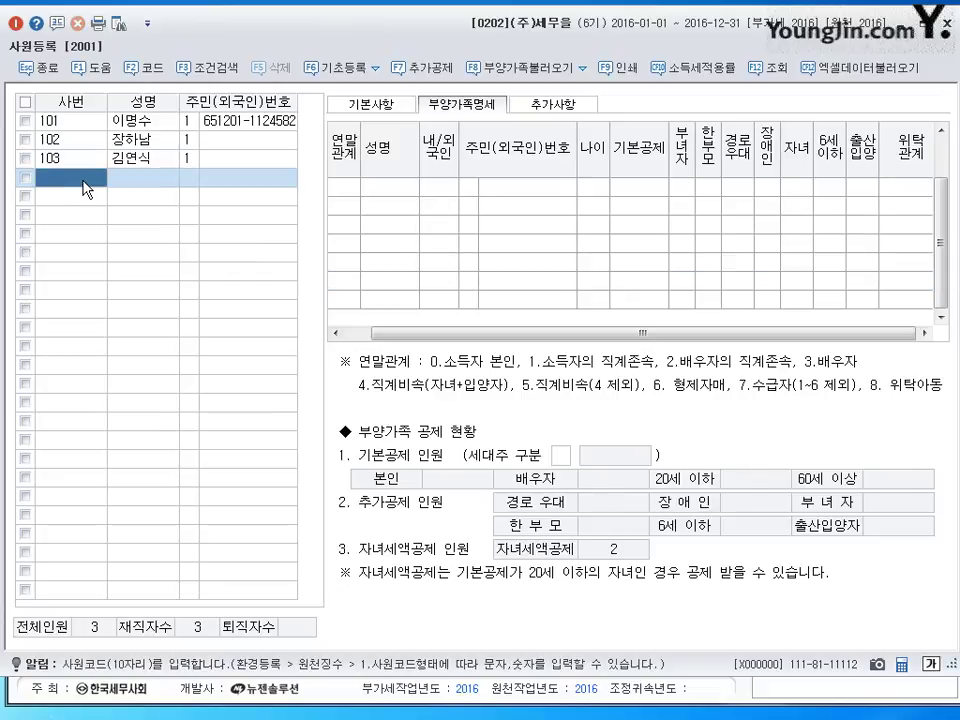
# - Register employee 104 with the employee's name, domestic resident status and resident registration number
pyautogui.write('104')
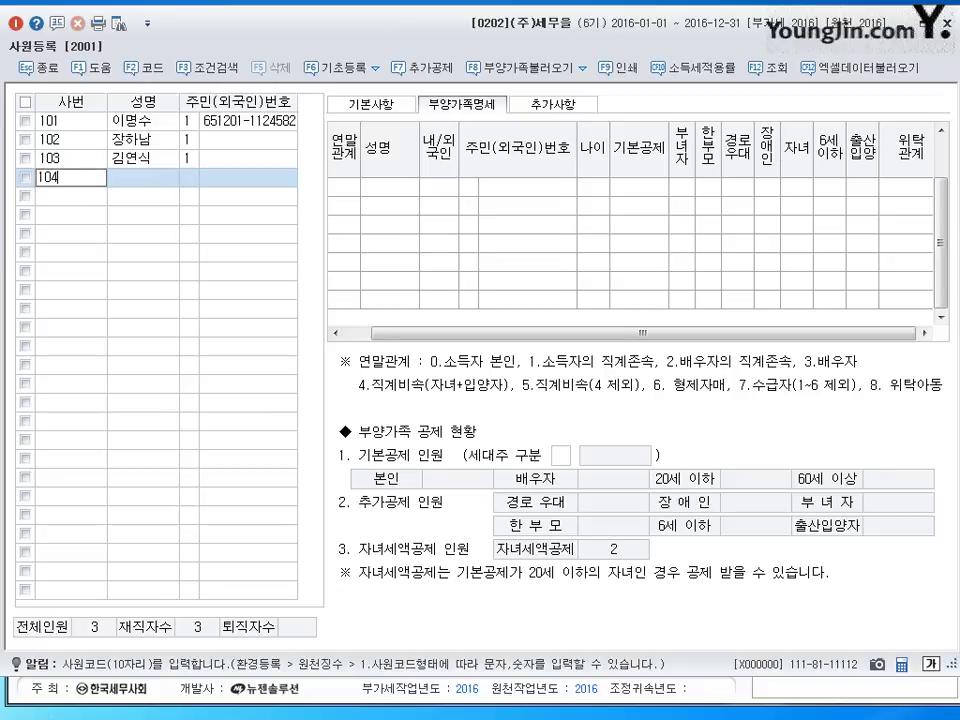
pyautogui.press('Return')
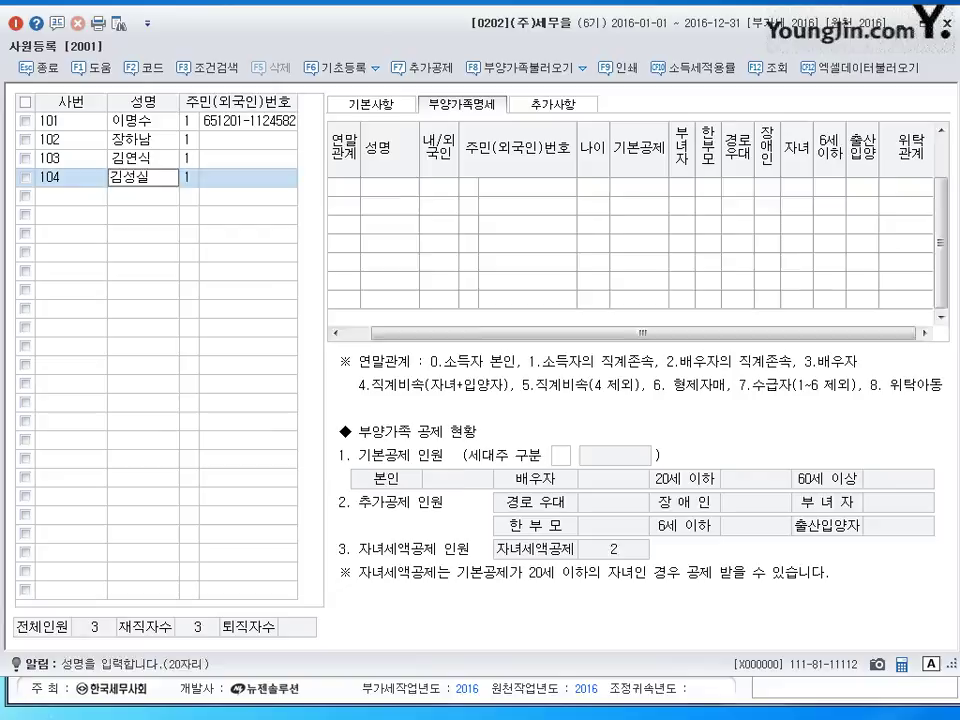
pyautogui.press('Return')
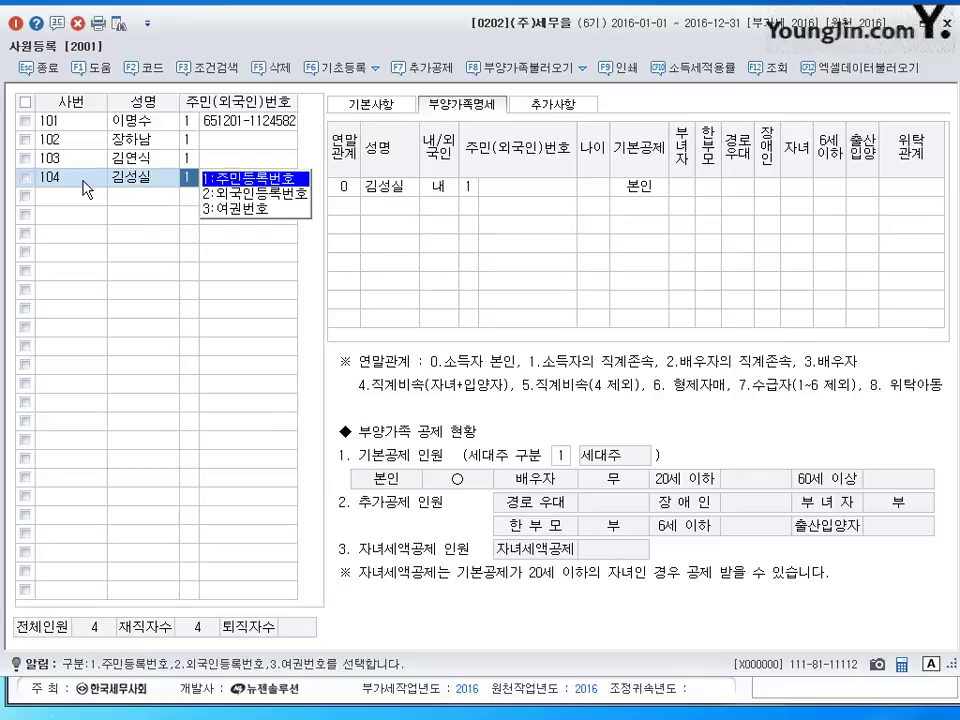
pyautogui.press('Return')
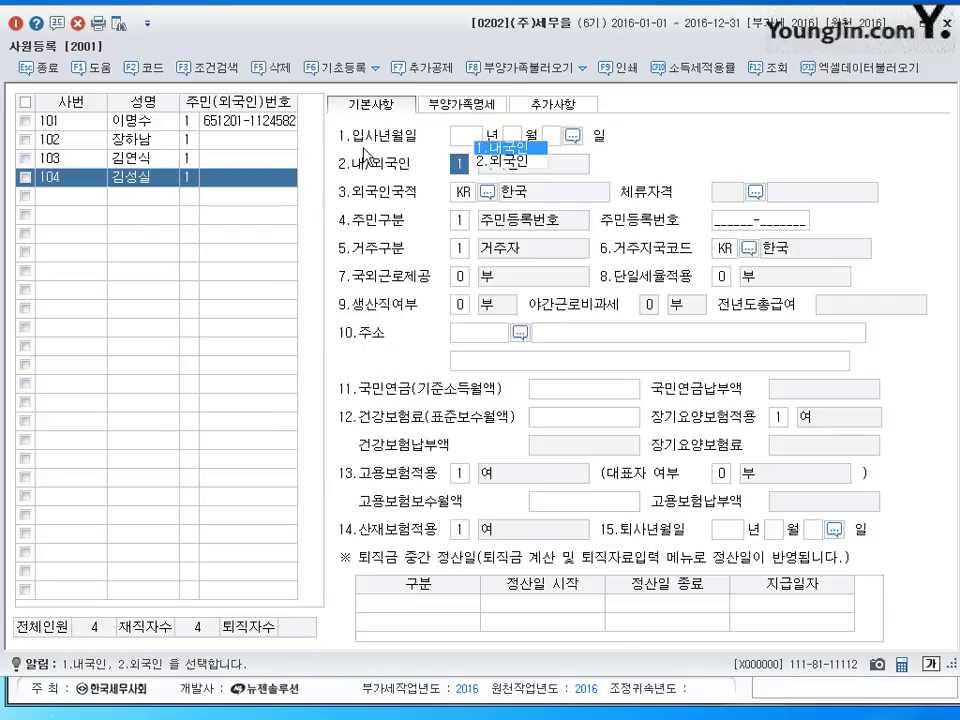
pyautogui.press('Return')
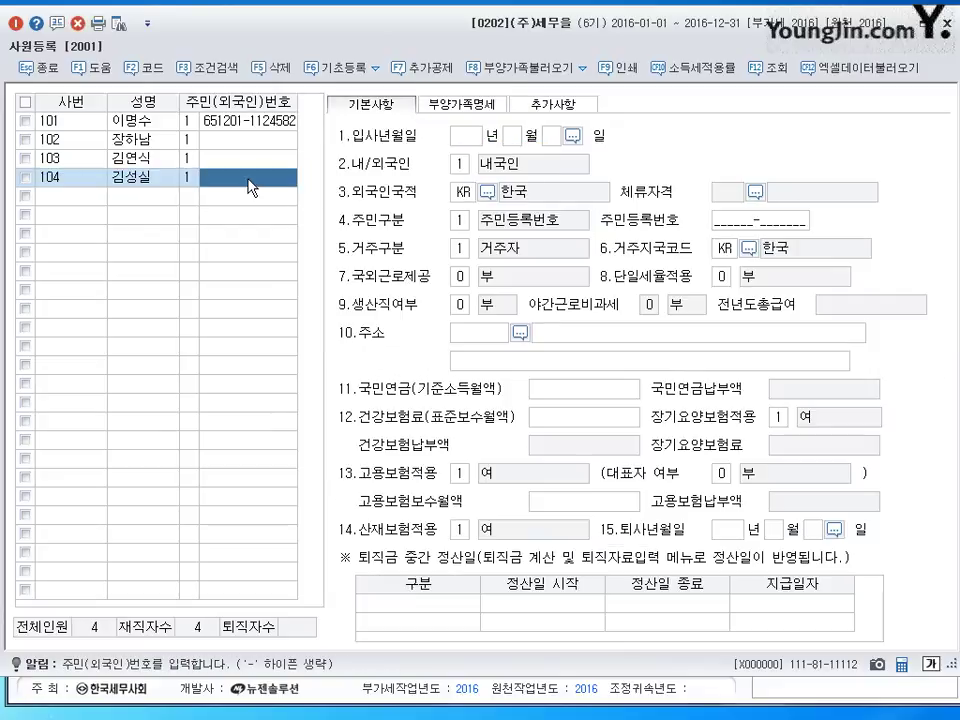
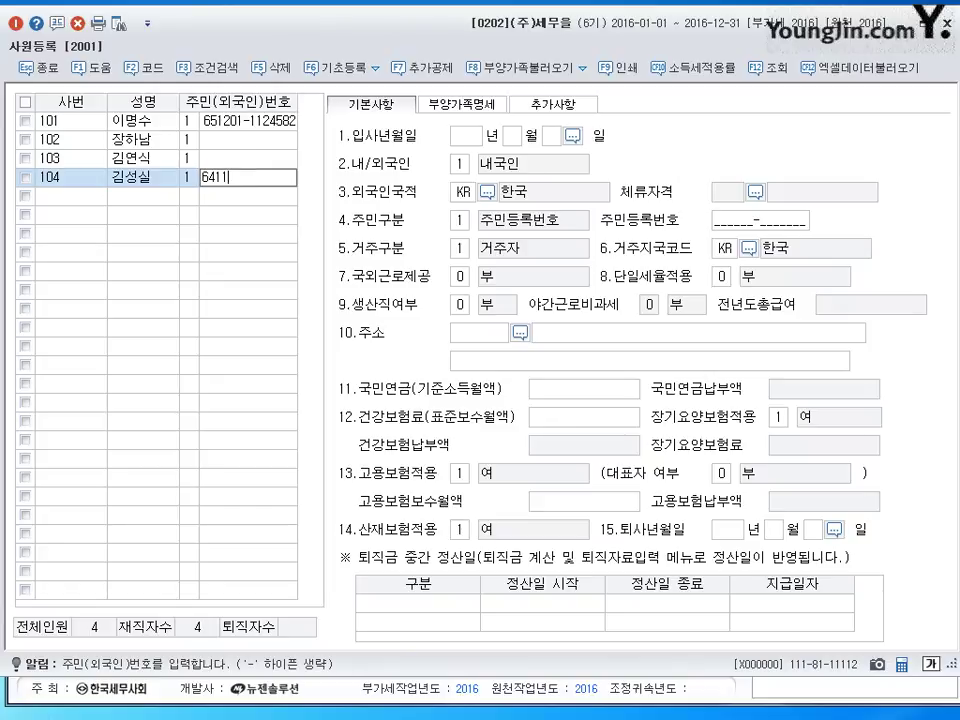
pyautogui.press('Return')
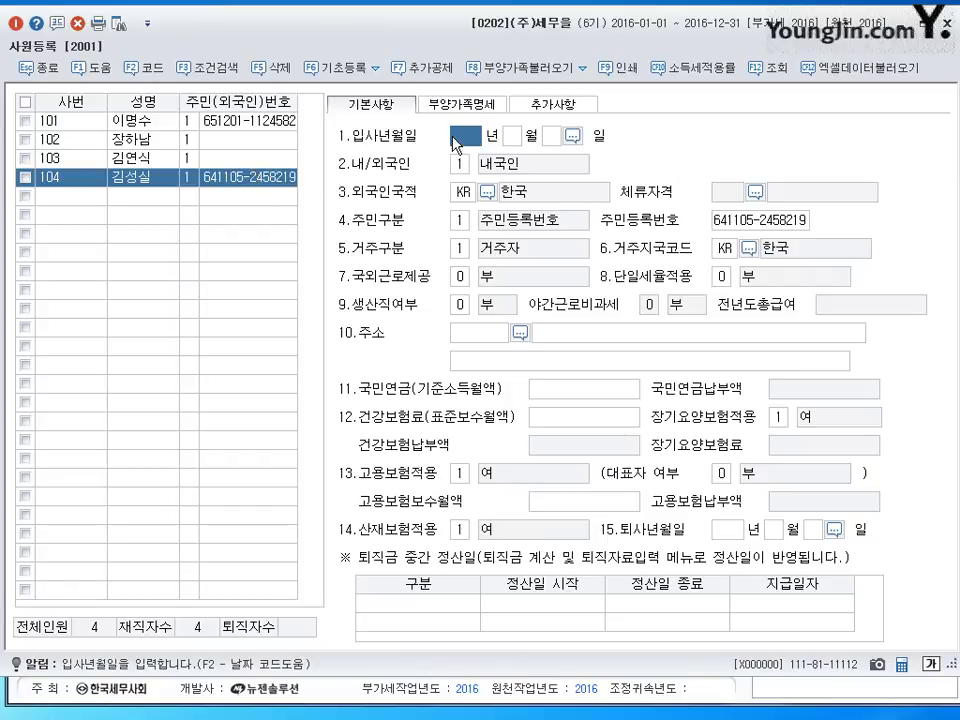
# - Set hire date 2014-03-02 and 생산직여부 1:여, then view the 부양가족명세 details
pyautogui.write('2014')
pyautogui.press('Return')
pyautogui.write('3')
pyautogui.press('Return')
pyautogui.write('2')
pyautogui.press('Return')
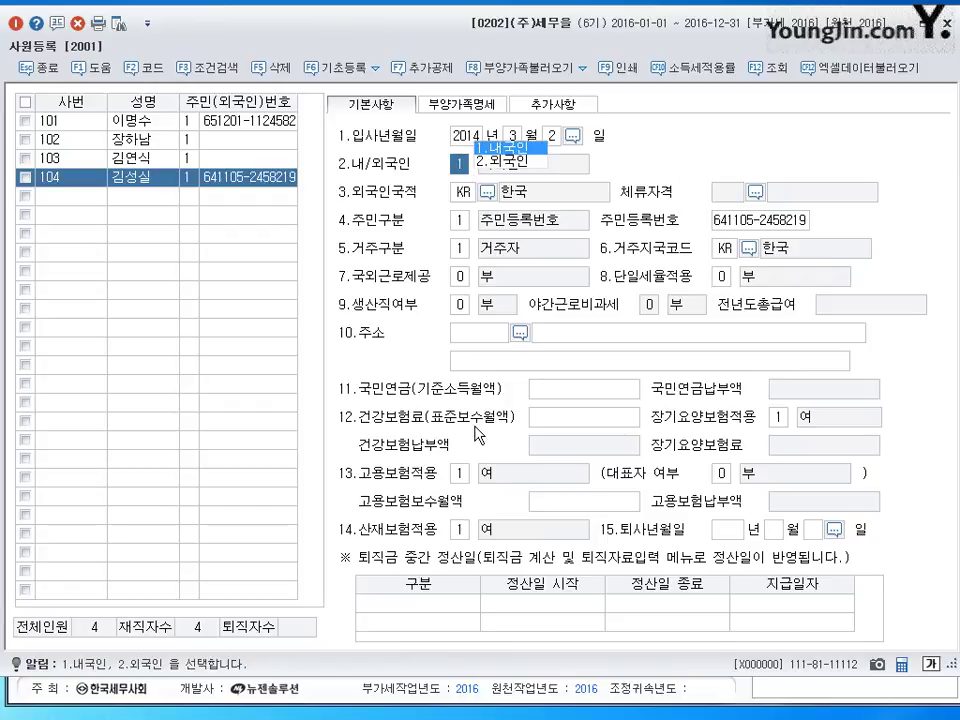
pyautogui.click(490, 305)
pyautogui.click(490, 303)
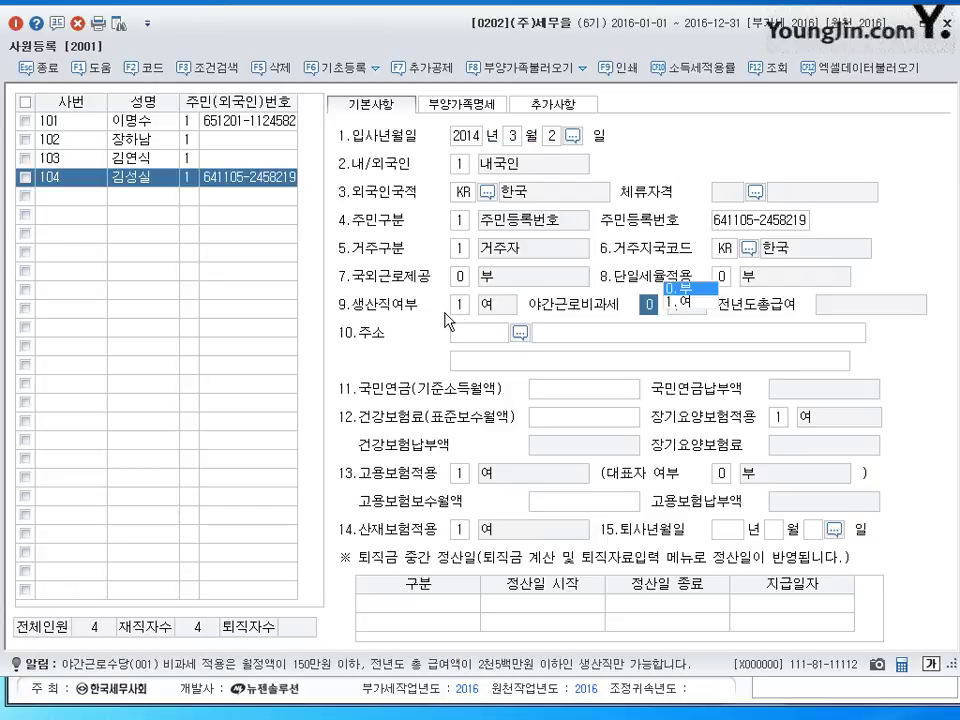
pyautogui.click(479, 108)
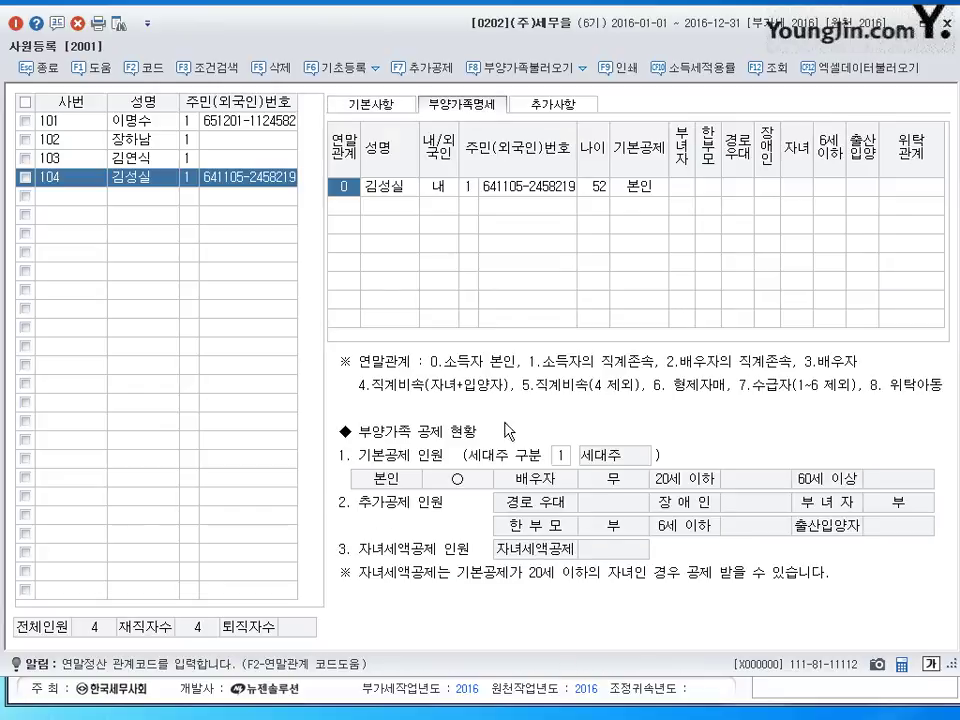
pyautogui.click(371, 104)
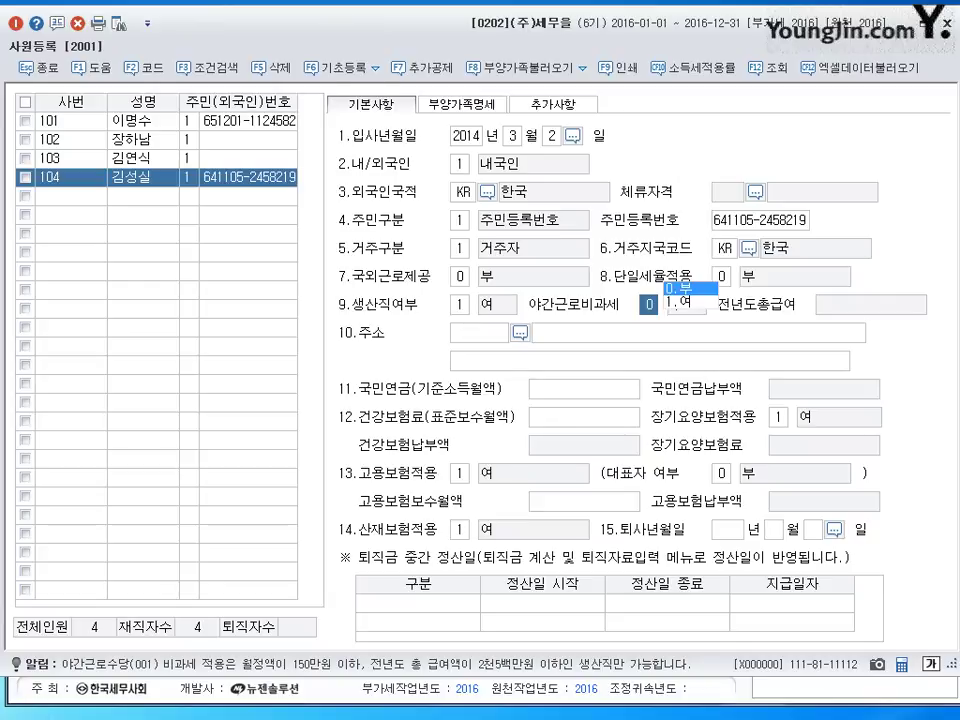
pyautogui.click(455, 108)
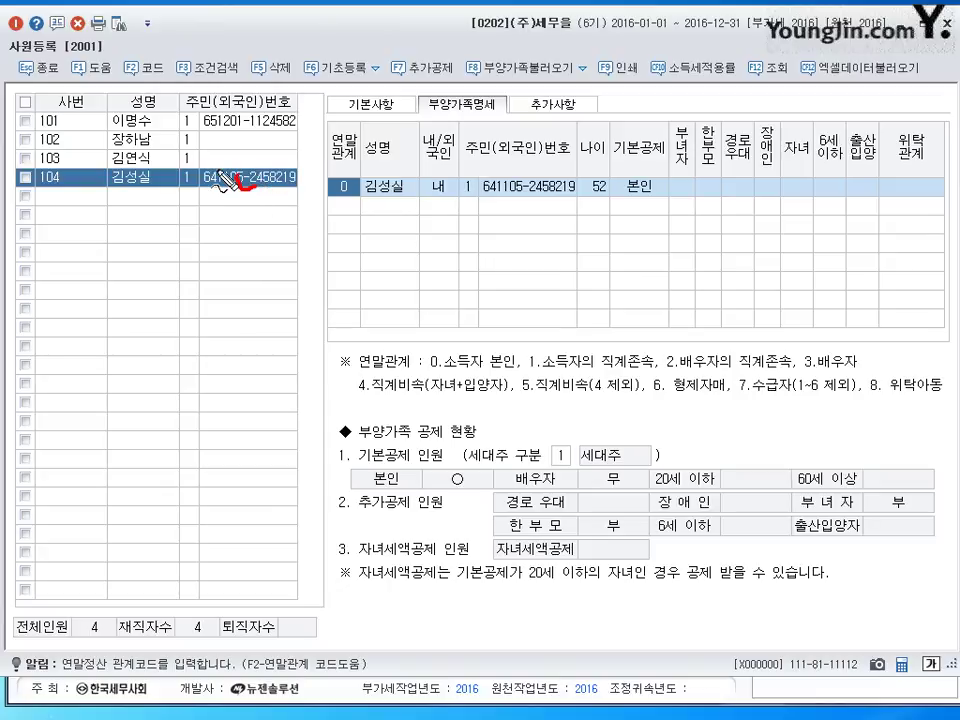
pyautogui.moveTo(242, 180); pyautogui.dragTo(268, 182)
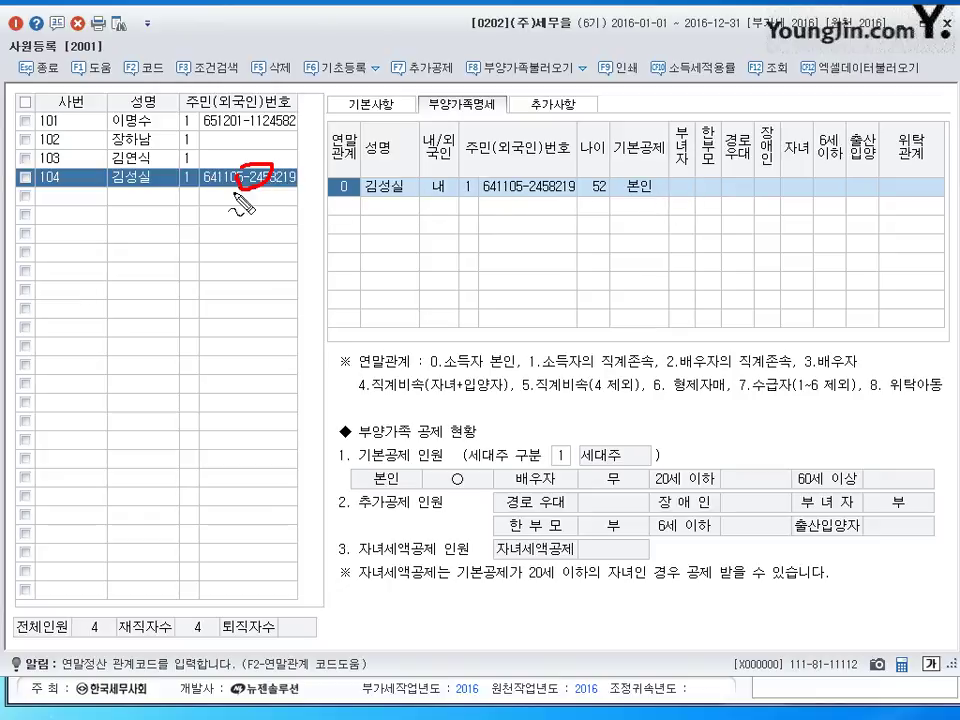
pyautogui.moveTo(262, 175); pyautogui.dragTo(248, 195)
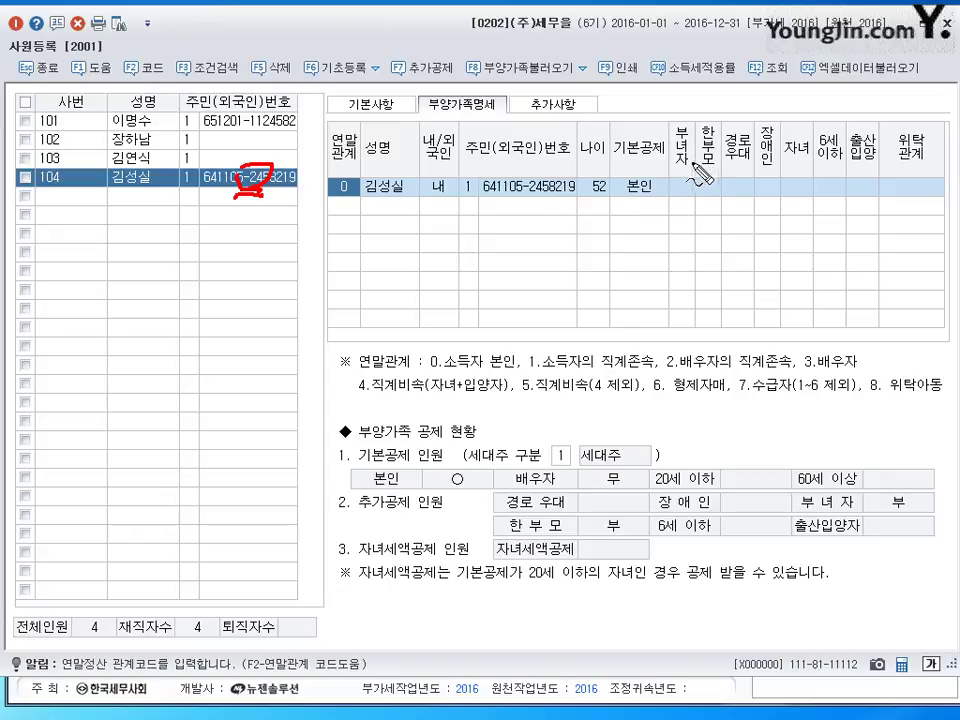
pyautogui.moveTo(688, 128); pyautogui.dragTo(686, 156)
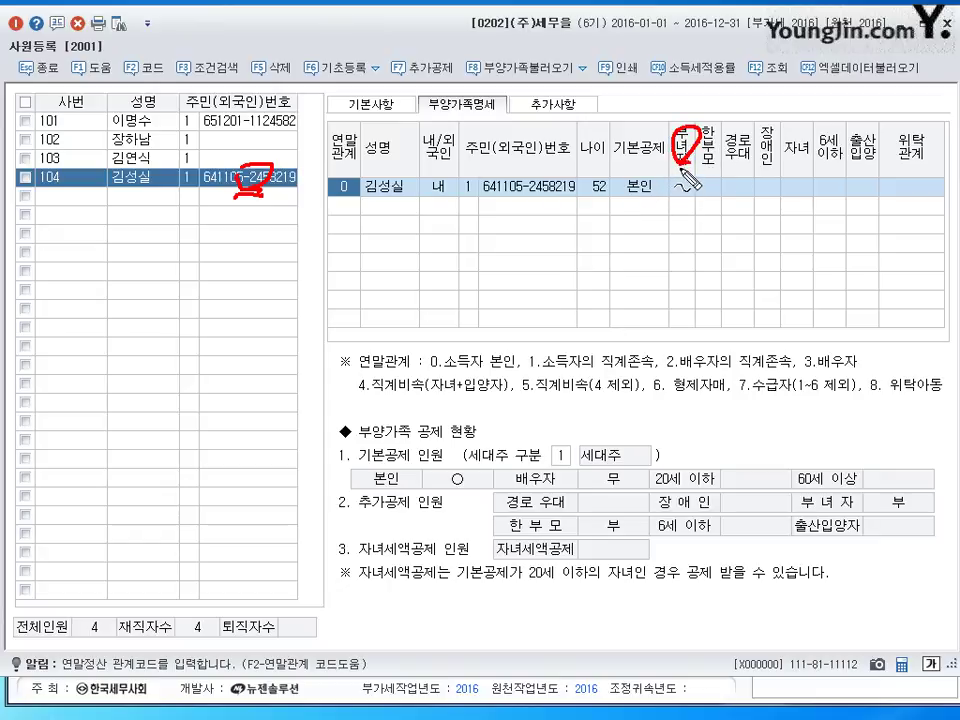
pyautogui.moveTo(686, 160); pyautogui.dragTo(660, 200)
pyautogui.moveTo(648, 254)
pyautogui.mouseDown()
pyautogui.moveTo(640, 255)
pyautogui.moveTo(670, 262)
pyautogui.mouseUp()
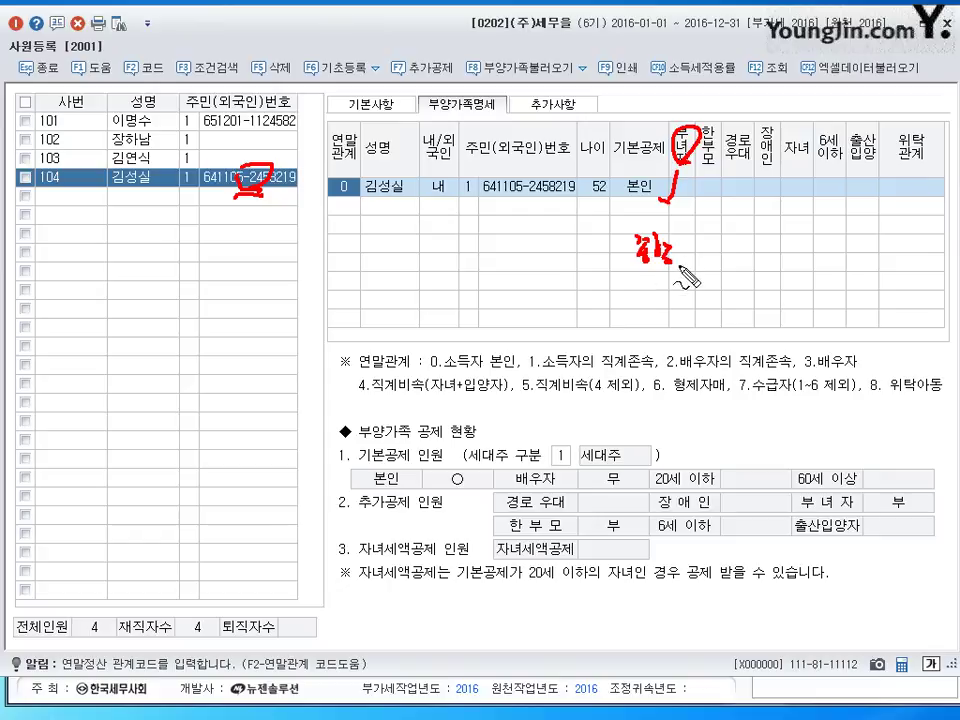
pyautogui.moveTo(638, 284)
pyautogui.mouseDown()
pyautogui.moveTo(614, 322)
pyautogui.moveTo(652, 286)
pyautogui.moveTo(681, 278)
pyautogui.moveTo(712, 289)
pyautogui.moveTo(656, 318)
pyautogui.moveTo(680, 326)
pyautogui.moveTo(690, 297)
pyautogui.moveTo(730, 298)
pyautogui.mouseUp()
pyautogui.moveTo(632, 338)
pyautogui.mouseDown()
pyautogui.moveTo(652, 352)
pyautogui.moveTo(705, 343)
pyautogui.moveTo(773, 346)
pyautogui.moveTo(790, 357)
pyautogui.mouseUp()
pyautogui.click(742, 347)
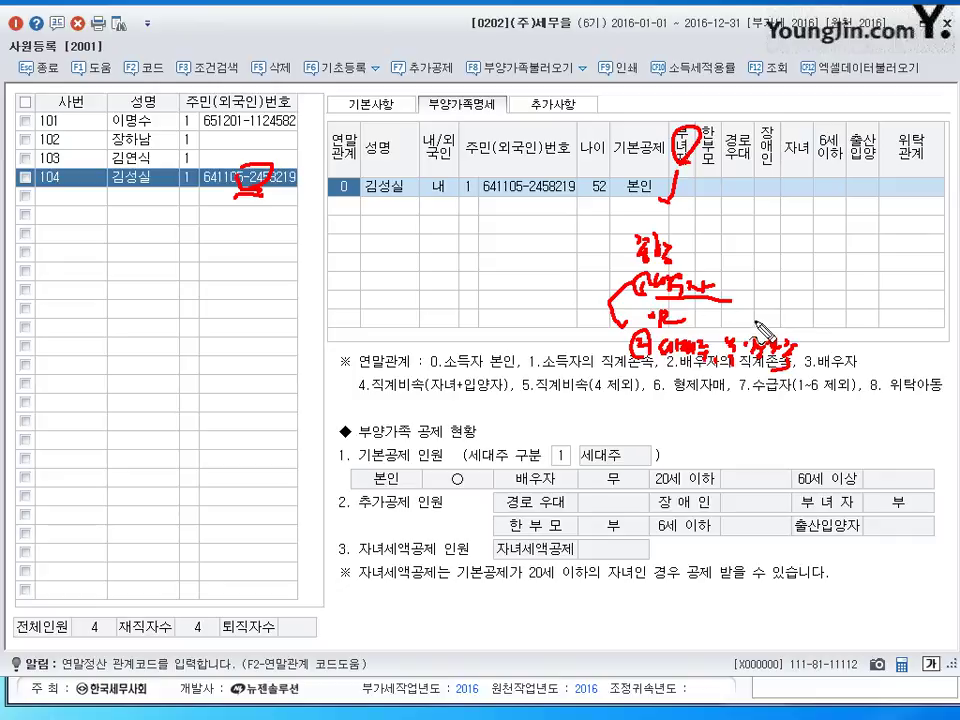
pyautogui.press('Escape')
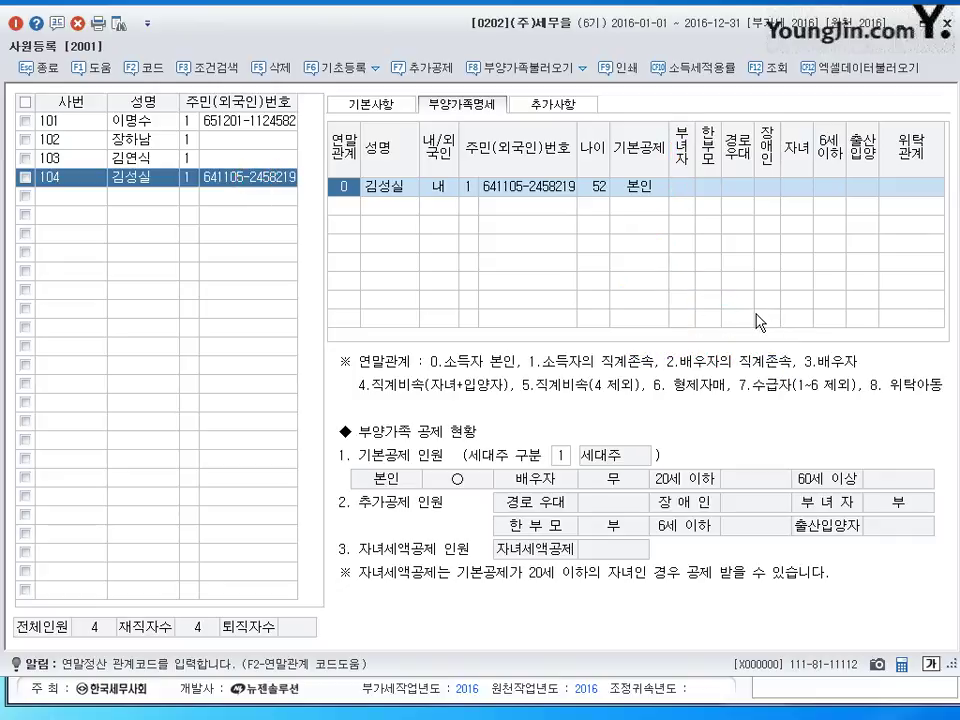
# - Mark 부녀자 1:여 for the employee and add her husband as relation code 3 with defaults
pyautogui.click(683, 188)
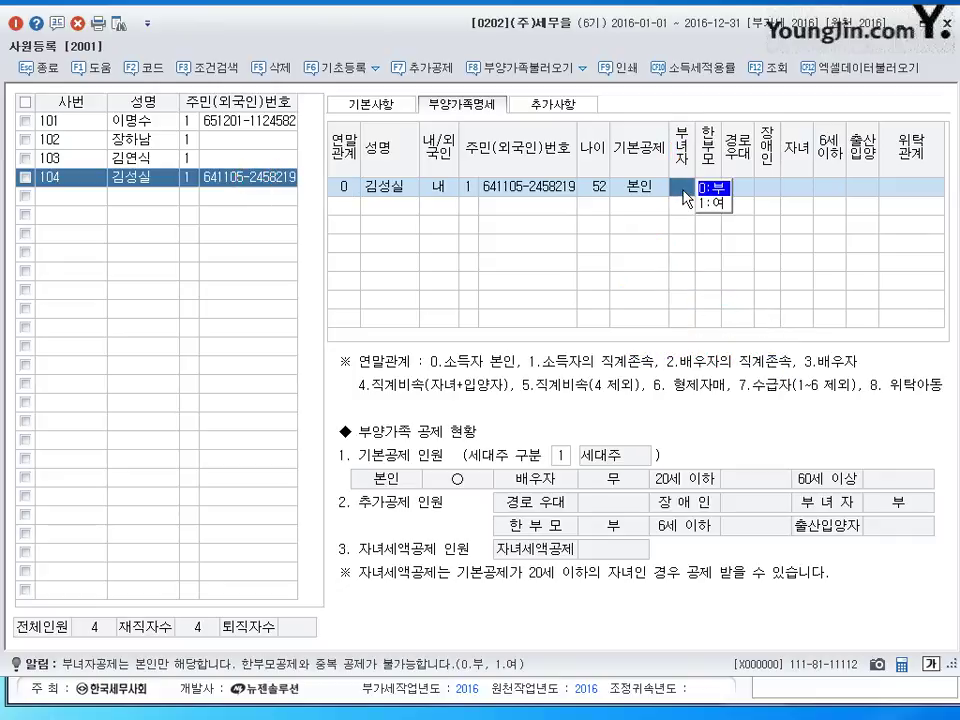
pyautogui.click(710, 204)
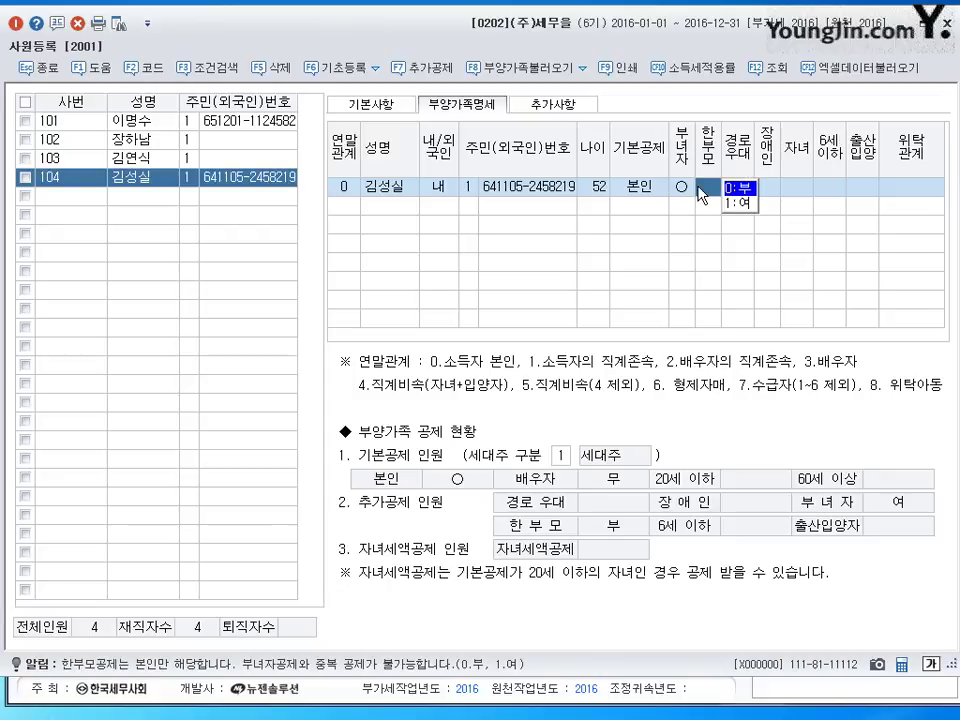
pyautogui.press('Return')
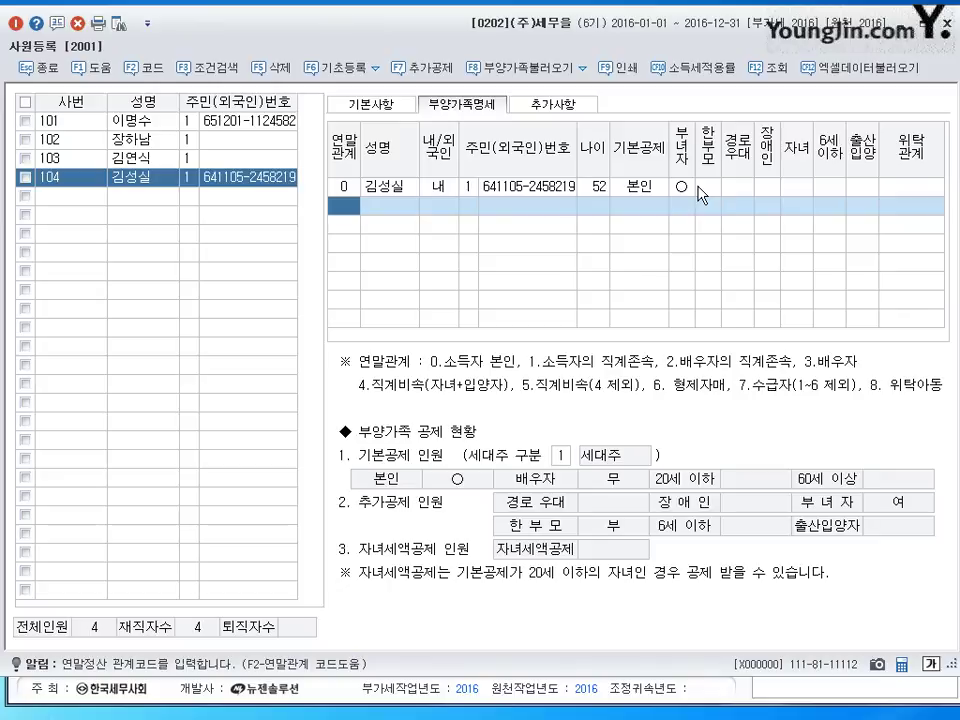
pyautogui.write('3')
pyautogui.press('Return')
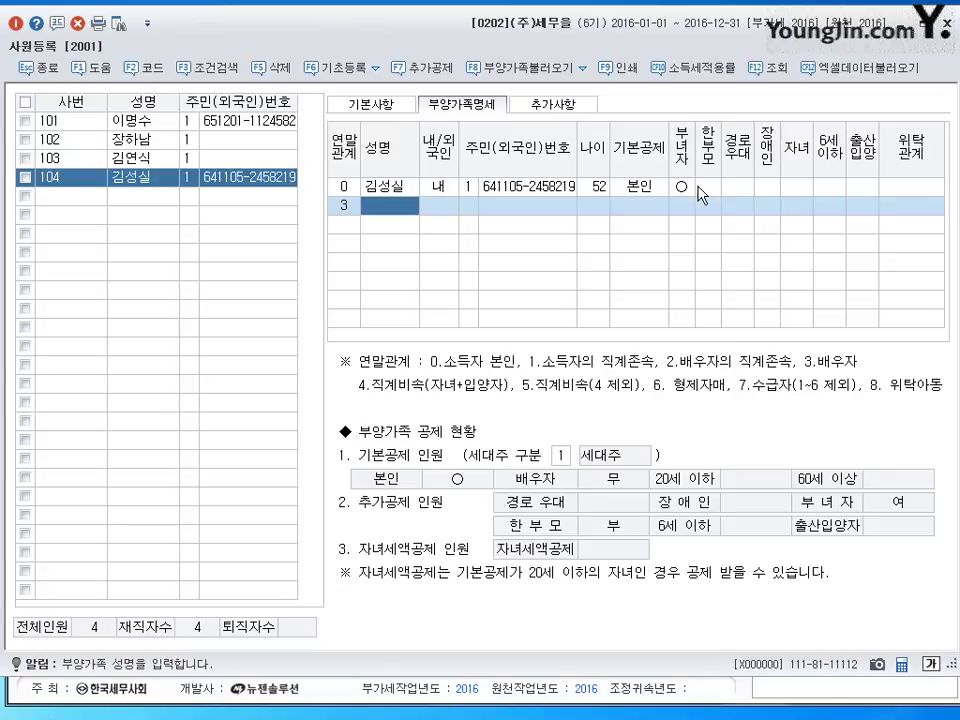
pyautogui.press('Return')
pyautogui.press('Return')
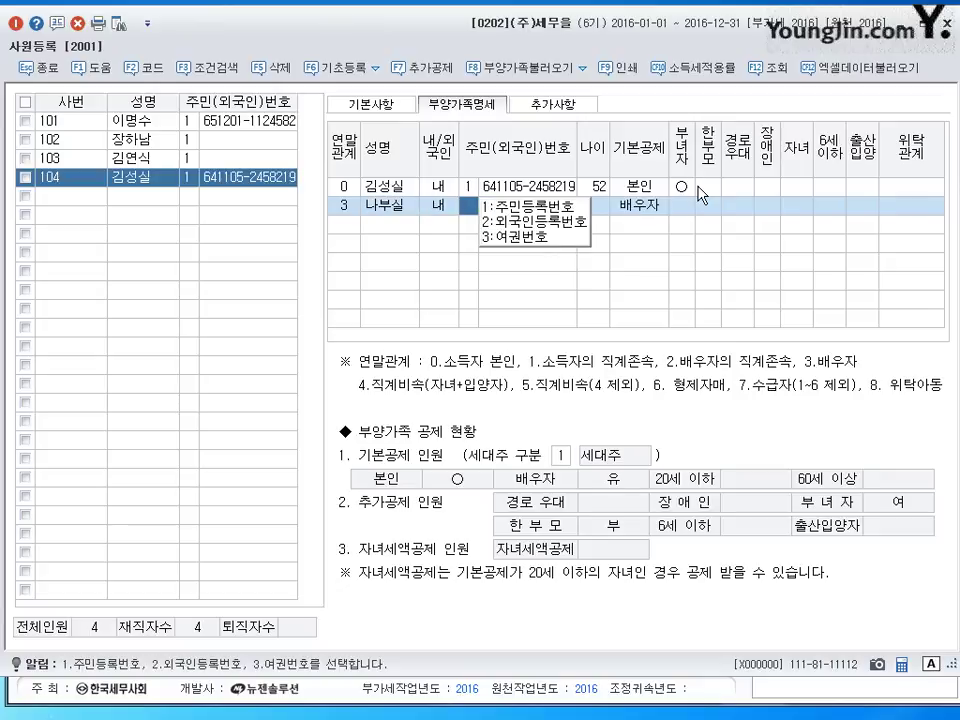
pyautogui.press('Return')
pyautogui.press('Return')
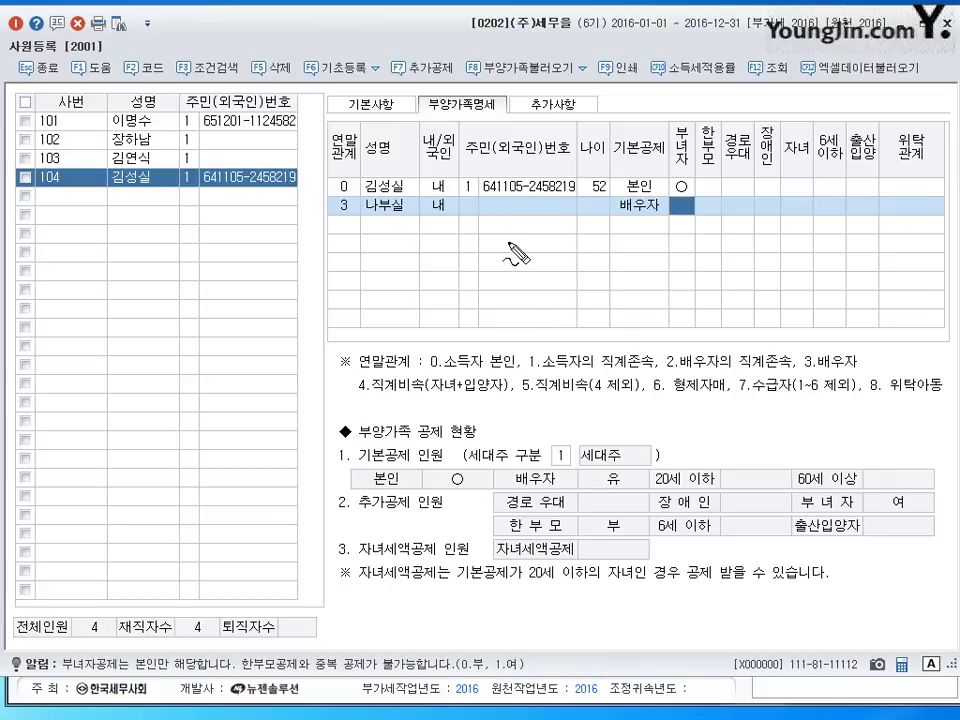
# - Draw handwritten notes over the dependents grid, then clear them
pyautogui.moveTo(508, 242)
pyautogui.mouseDown()
pyautogui.moveTo(498, 252)
pyautogui.moveTo(523, 250)
pyautogui.moveTo(553, 270)
pyautogui.moveTo(561, 257)
pyautogui.moveTo(568, 270)
pyautogui.moveTo(642, 268)
pyautogui.moveTo(658, 258)
pyautogui.mouseUp()
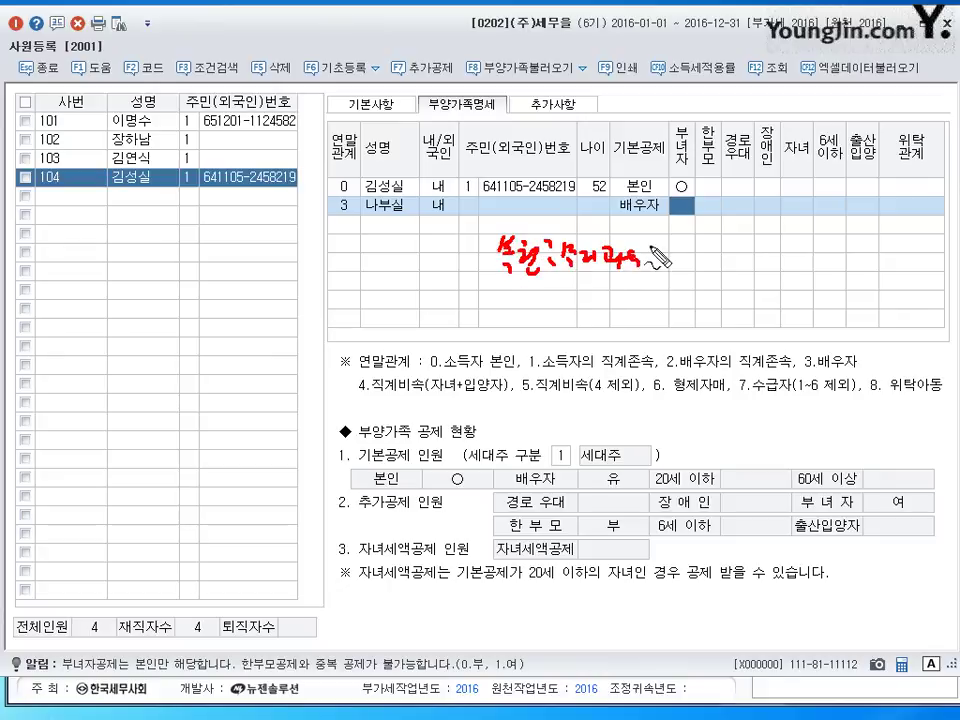
pyautogui.moveTo(557, 262); pyautogui.dragTo(568, 266)
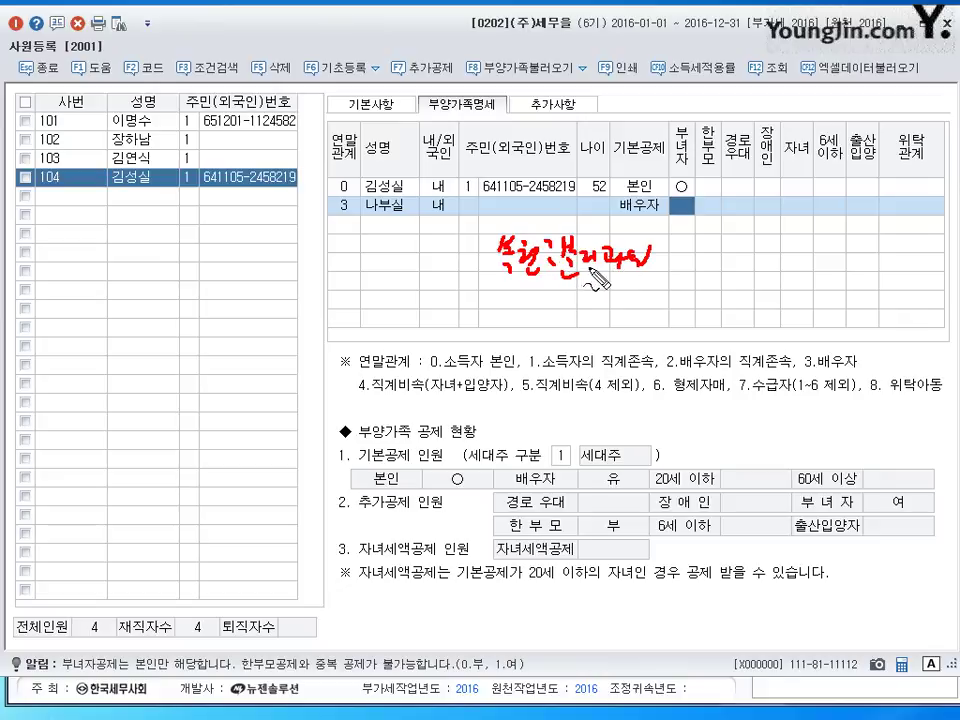
pyautogui.moveTo(513, 295); pyautogui.dragTo(680, 296)
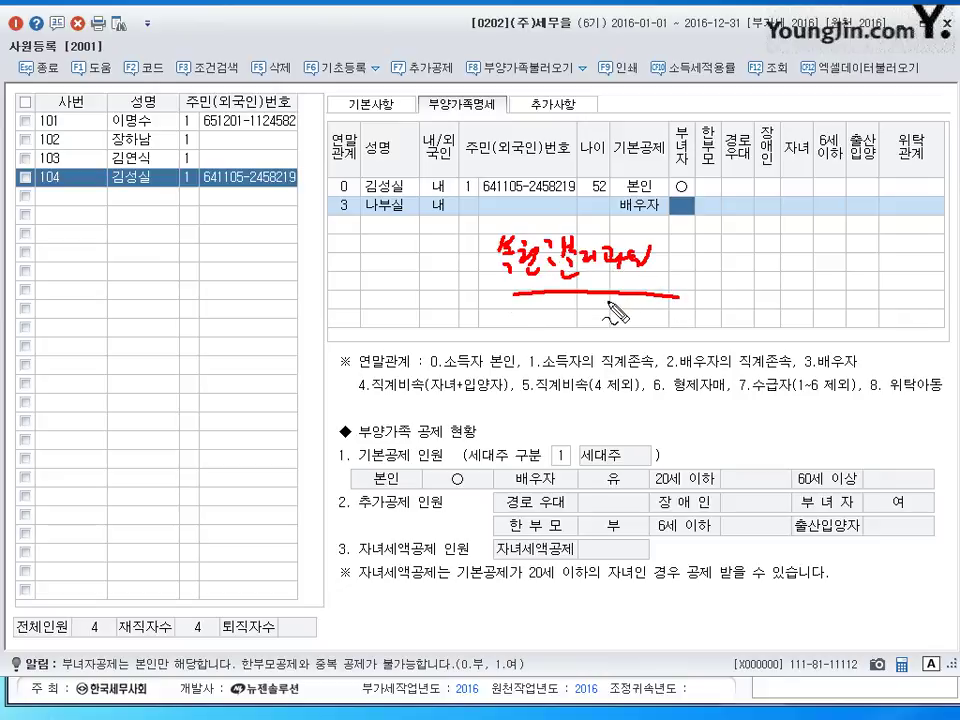
pyautogui.moveTo(583, 260); pyautogui.dragTo(610, 296)
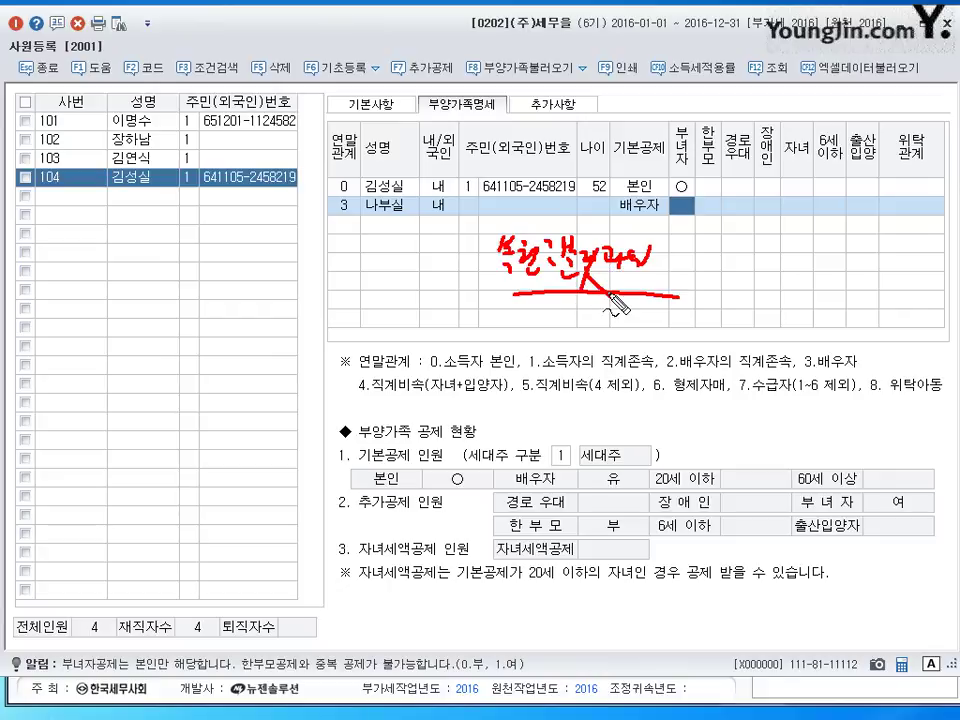
pyautogui.press('Escape')
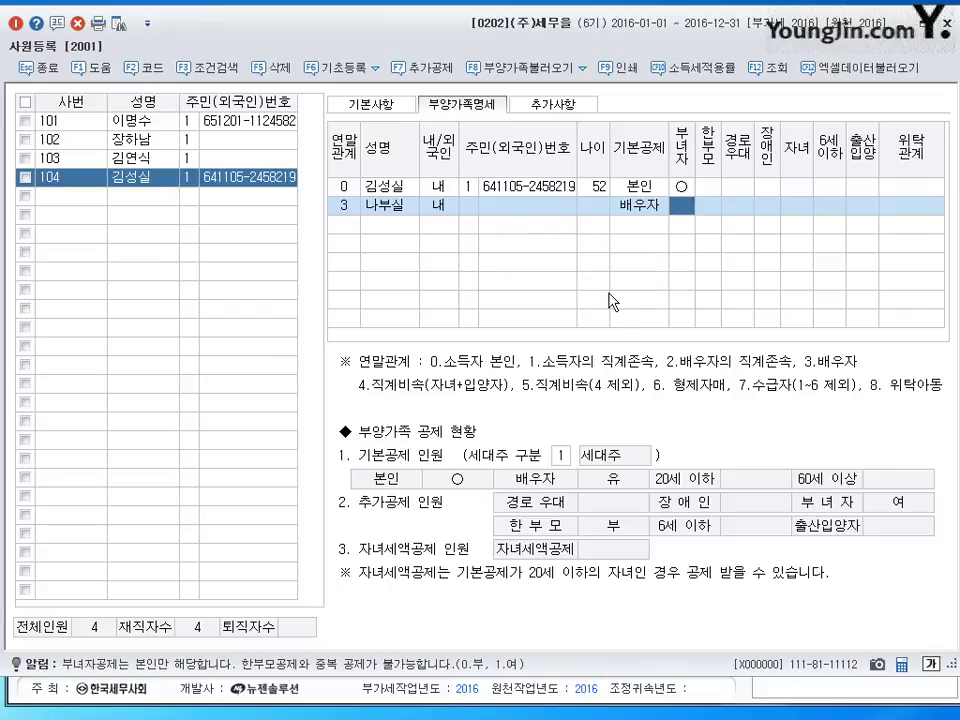
# - Set the husband's 위탁관계 to 남편 and enter relation code 4 on the next row
pyautogui.press('Return')
pyautogui.press('Return')
pyautogui.press('Return')
pyautogui.press('Return')
pyautogui.press('Return')
pyautogui.press('Return')
pyautogui.press('Return')
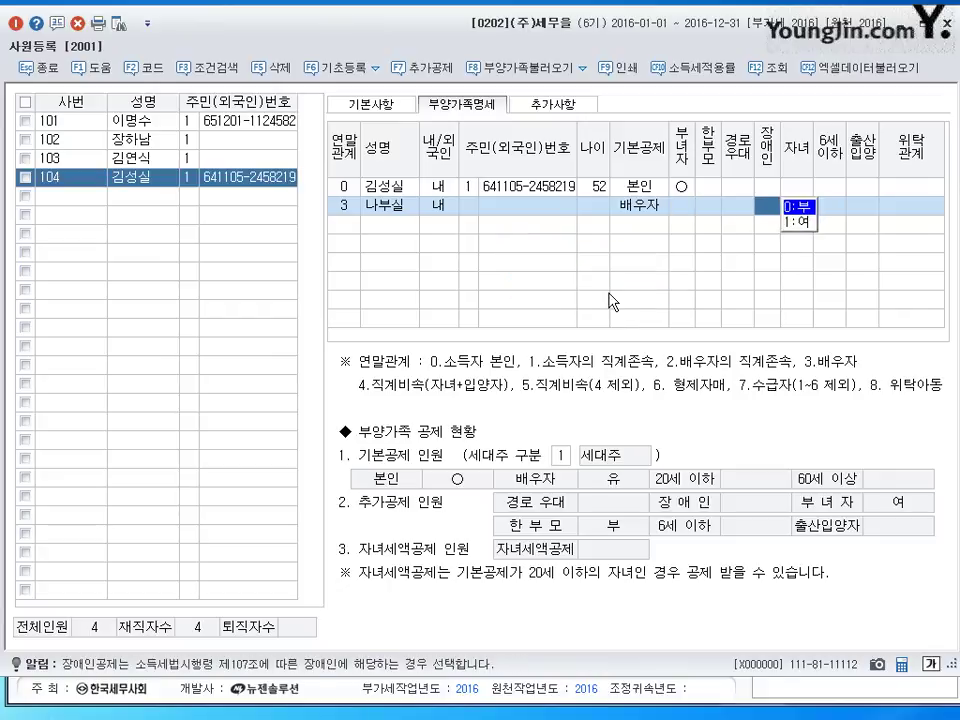
pyautogui.write('남편')
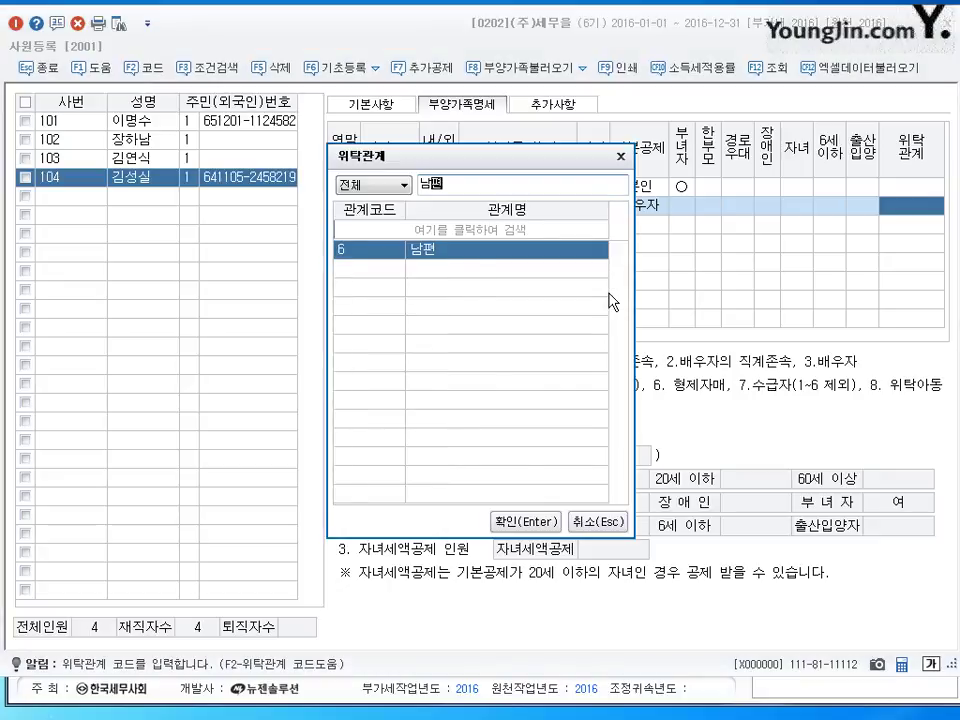
pyautogui.press('Return')
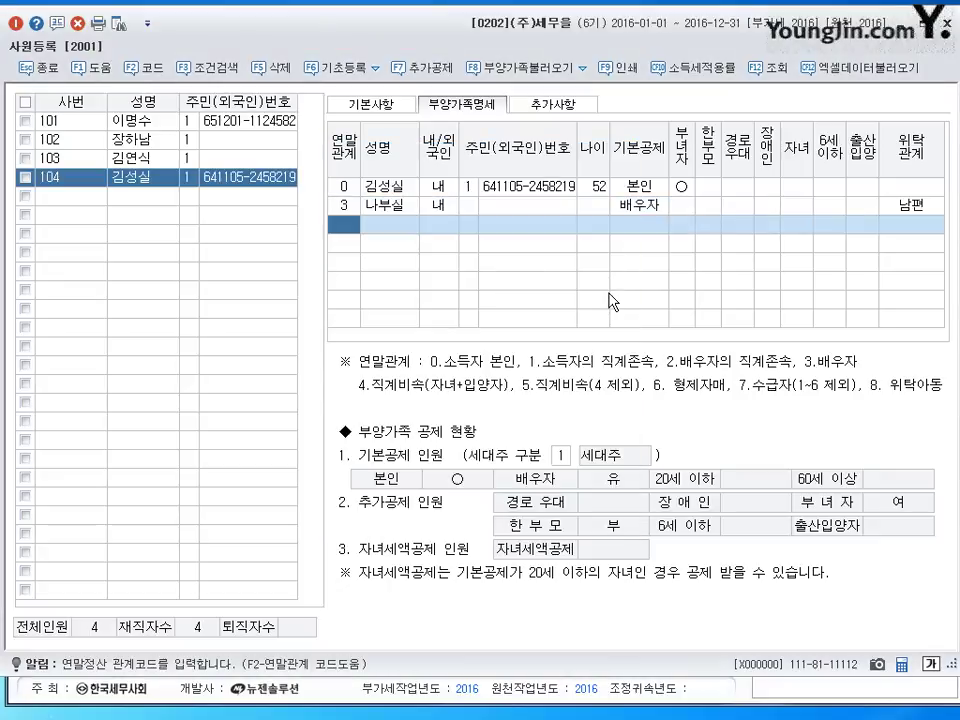
pyautogui.write('4')
pyautogui.press('Return')
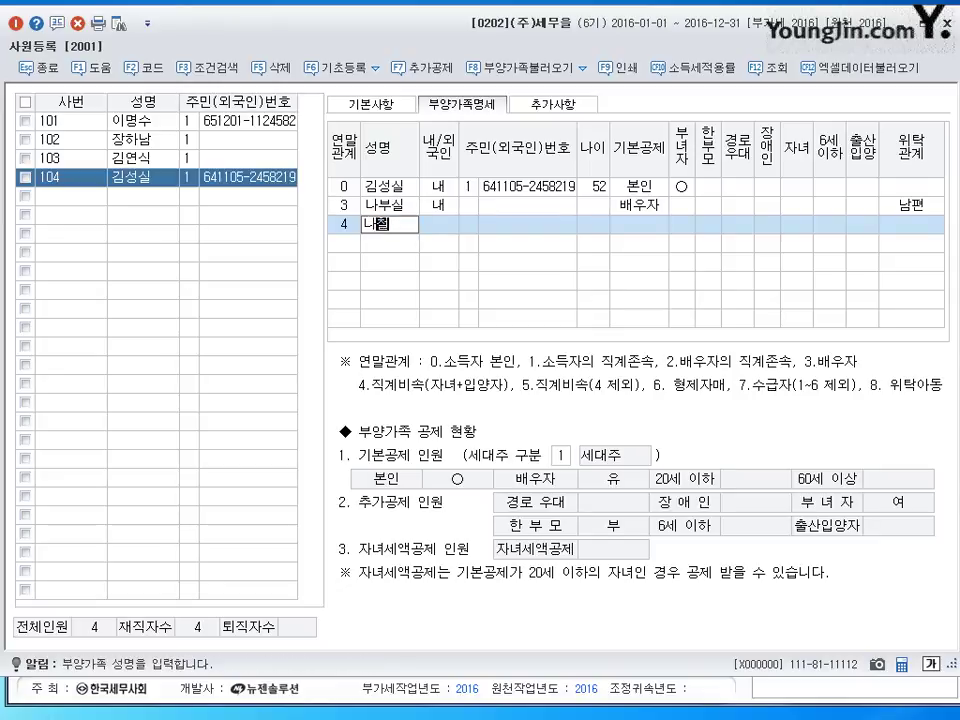
# - Enter the three children's names, each with relation code 4
pyautogui.press('Return')
pyautogui.press('Return')
pyautogui.press('Return')
pyautogui.write('4')
pyautogui.press('Return')
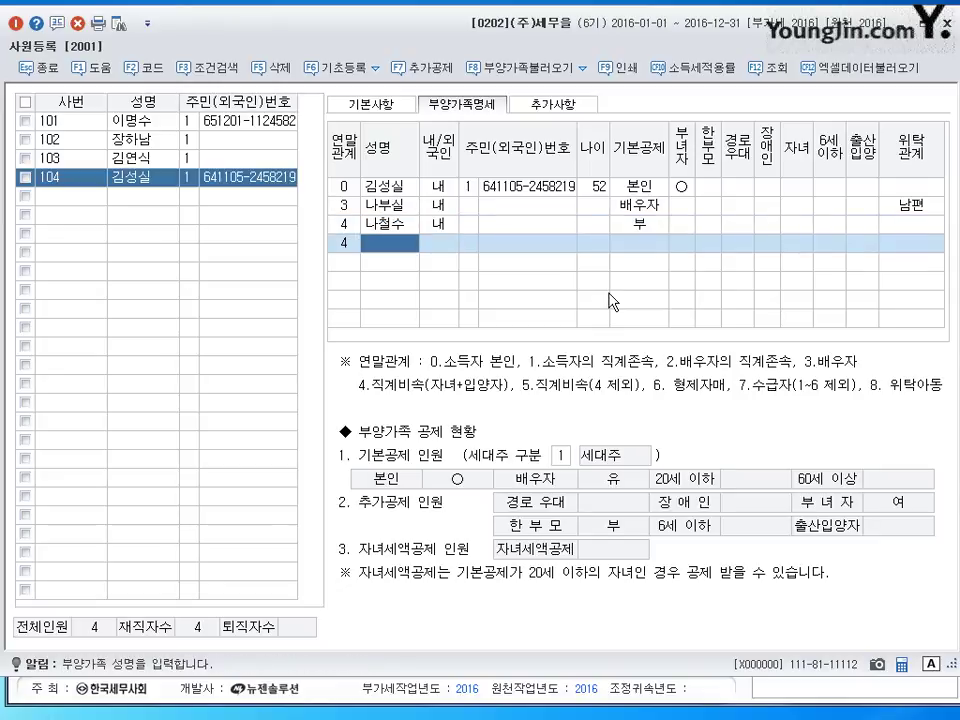
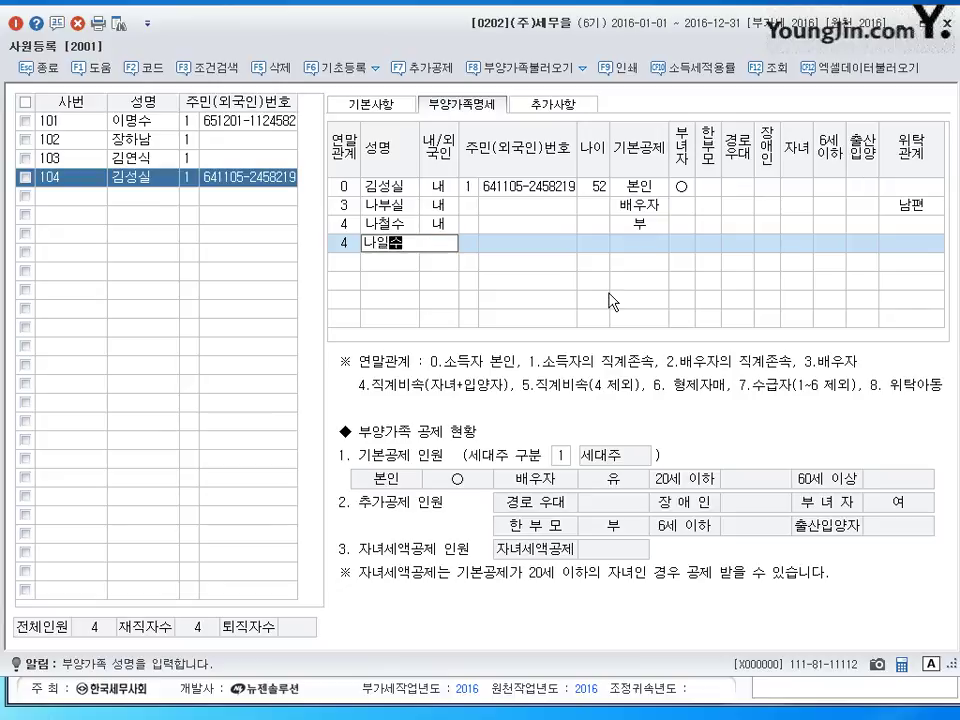
pyautogui.press('Return')
pyautogui.press('Return')
pyautogui.press('Return')
pyautogui.write('4')
pyautogui.press('Return')
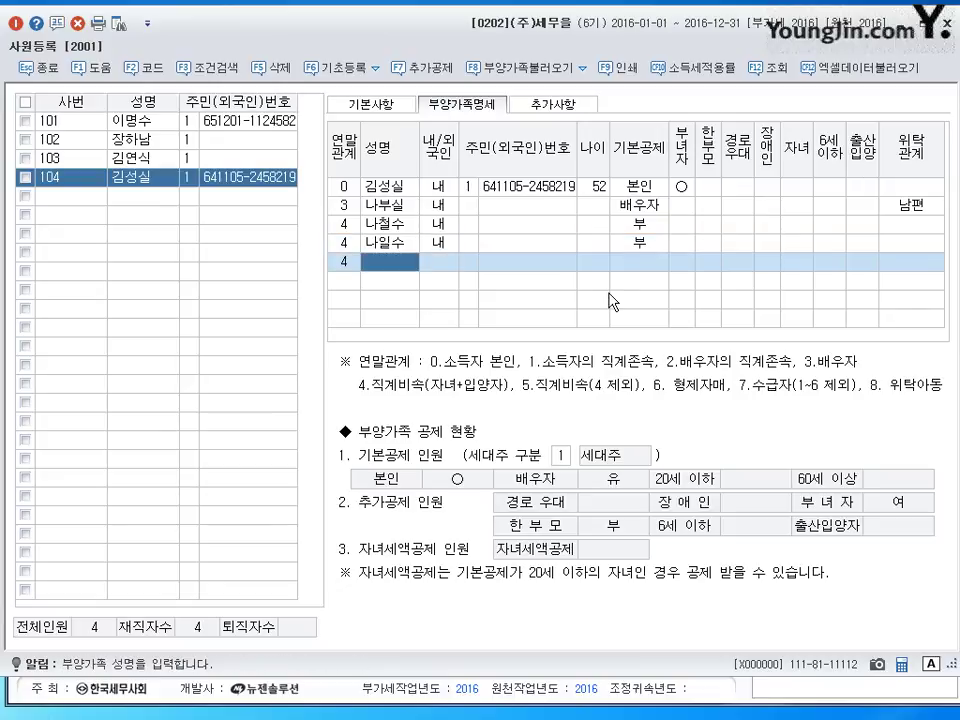
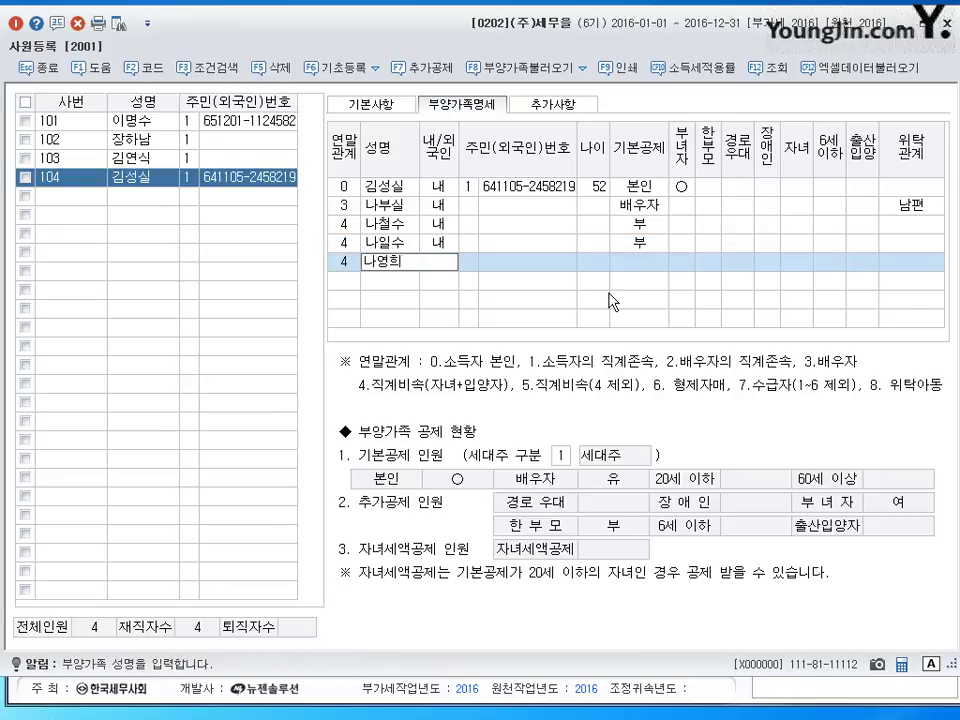
pyautogui.press('Return')
pyautogui.press('Return')
pyautogui.press('Return')
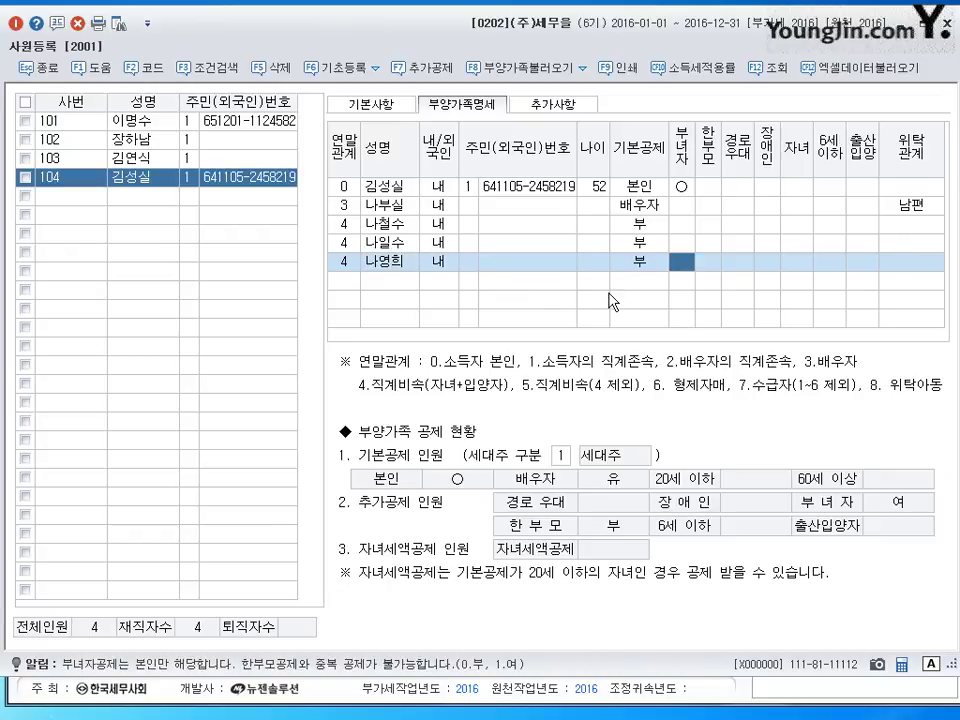
# - Set all three children's 기본공제 to 3:20세이하
pyautogui.press('Up')
pyautogui.press('Up')
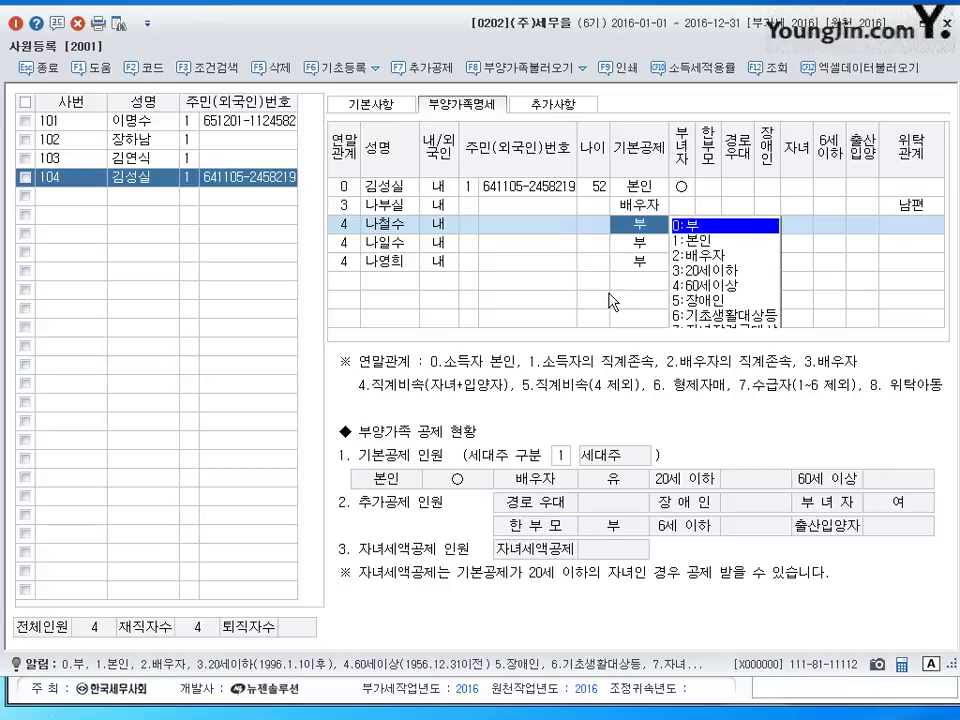
pyautogui.press('3')
pyautogui.press('Down')
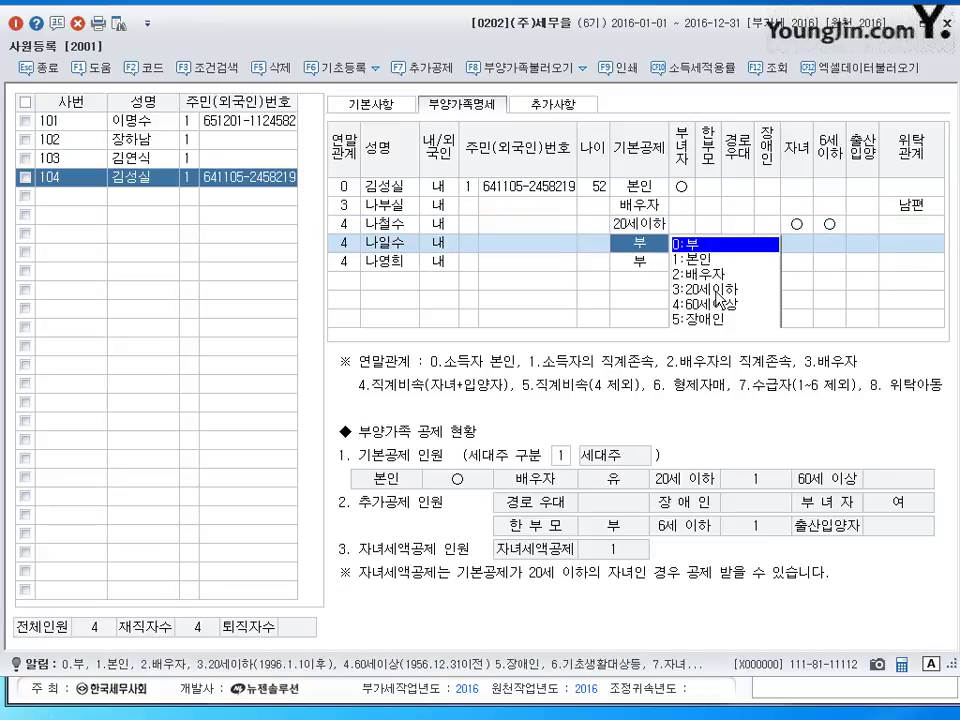
pyautogui.press('3')
pyautogui.press('Down')
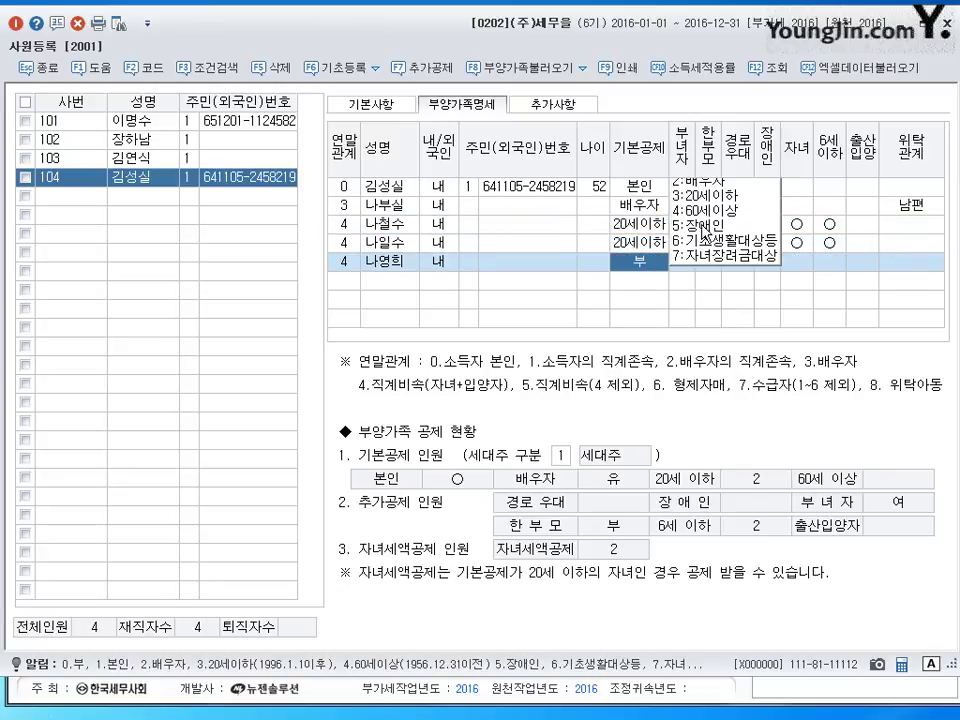
pyautogui.press('3')
pyautogui.press('Return')
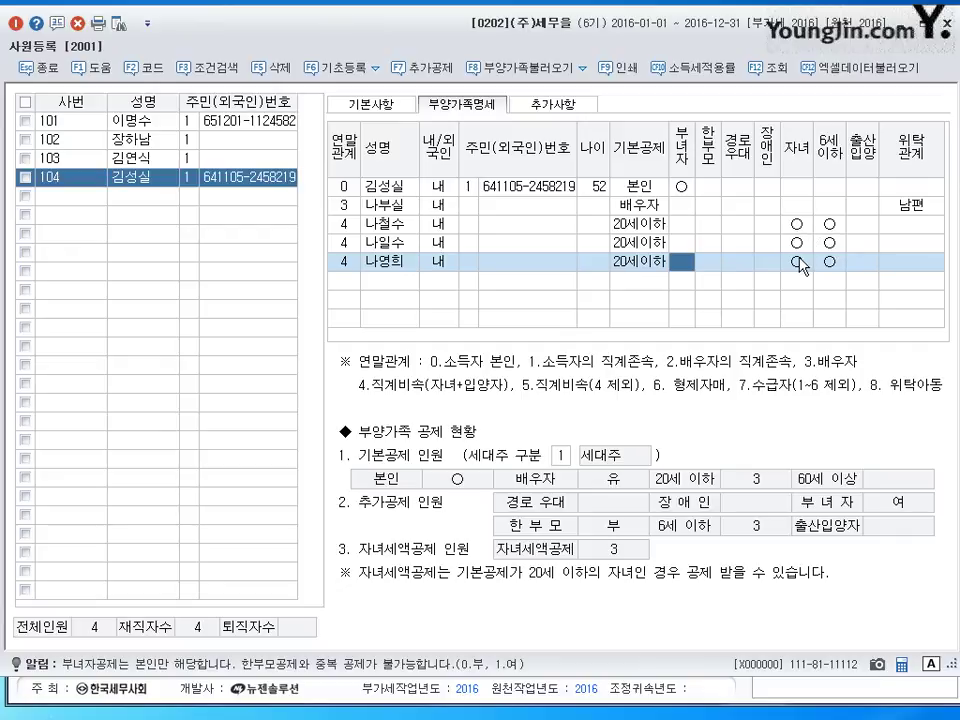
# - Clear 6세이하 for the two older children; mark the youngest 6세이하 and 출산입양
pyautogui.click(836, 226)
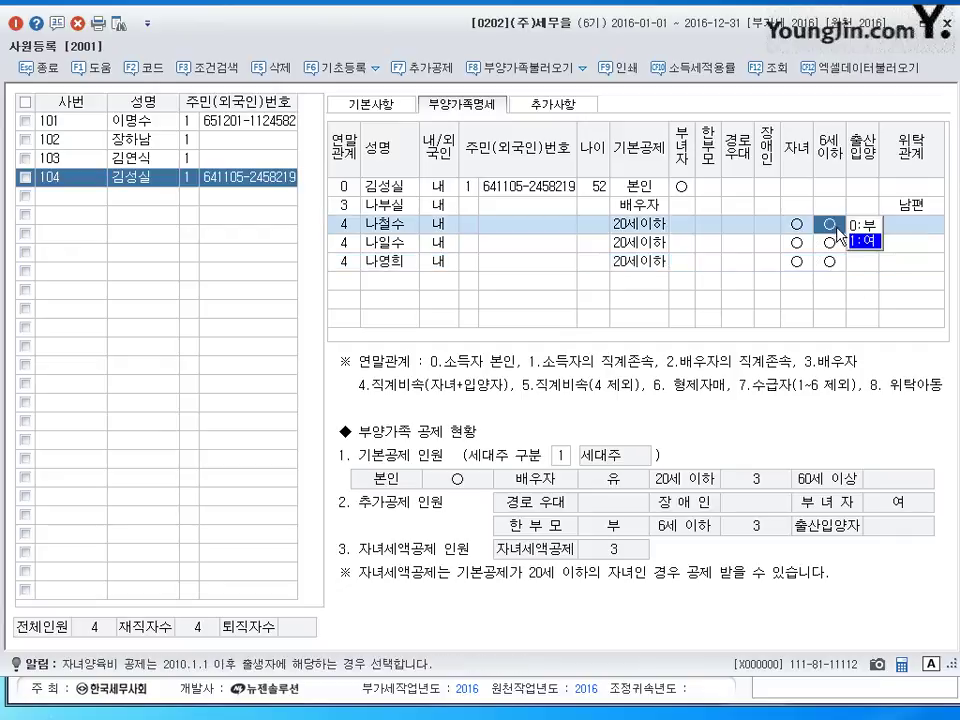
pyautogui.press('0')
pyautogui.click(831, 245)
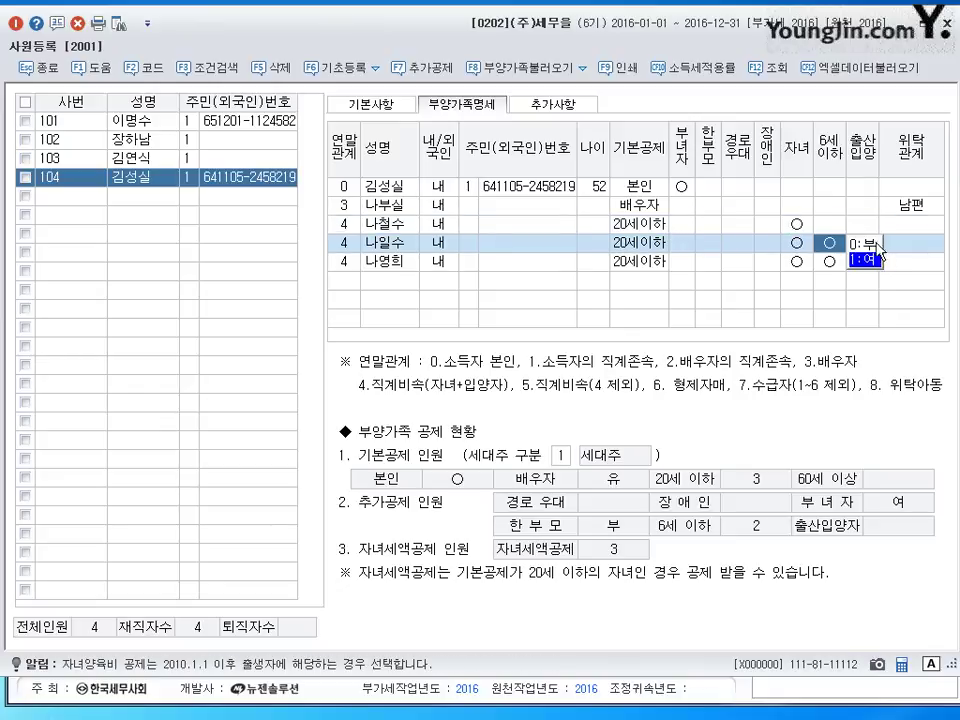
pyautogui.press('0')
pyautogui.click(829, 263)
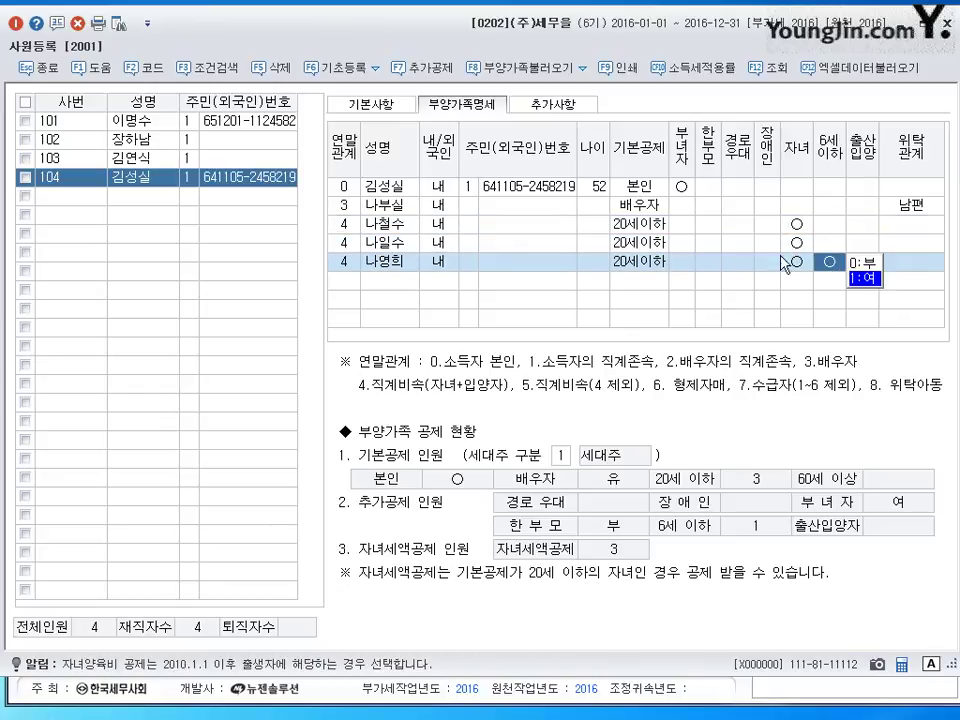
pyautogui.click(859, 263)
pyautogui.press('0')
pyautogui.click(861, 264)
pyautogui.press('1')
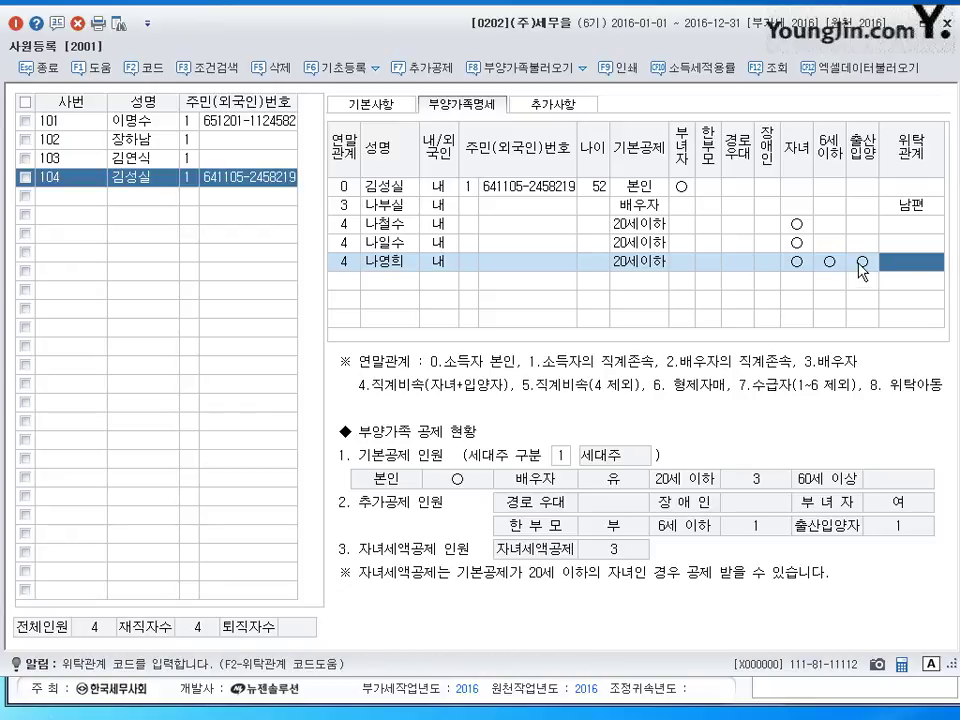
# - Code each child's 위탁관계 as 4 (자)
pyautogui.click(916, 229)
pyautogui.write('4')
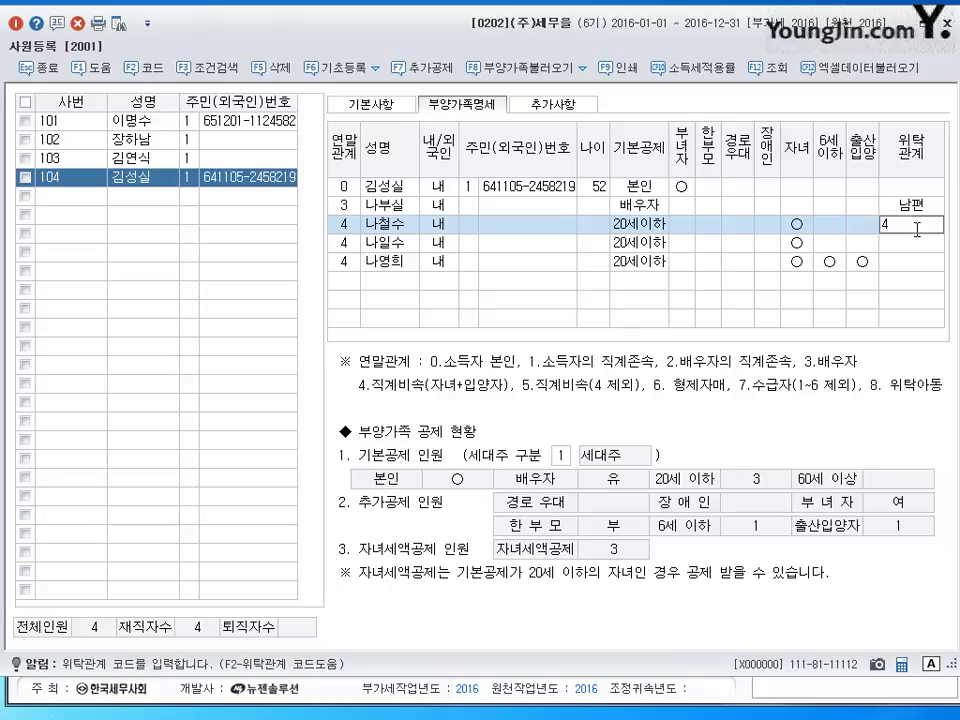
pyautogui.press('Return')
pyautogui.click(920, 242)
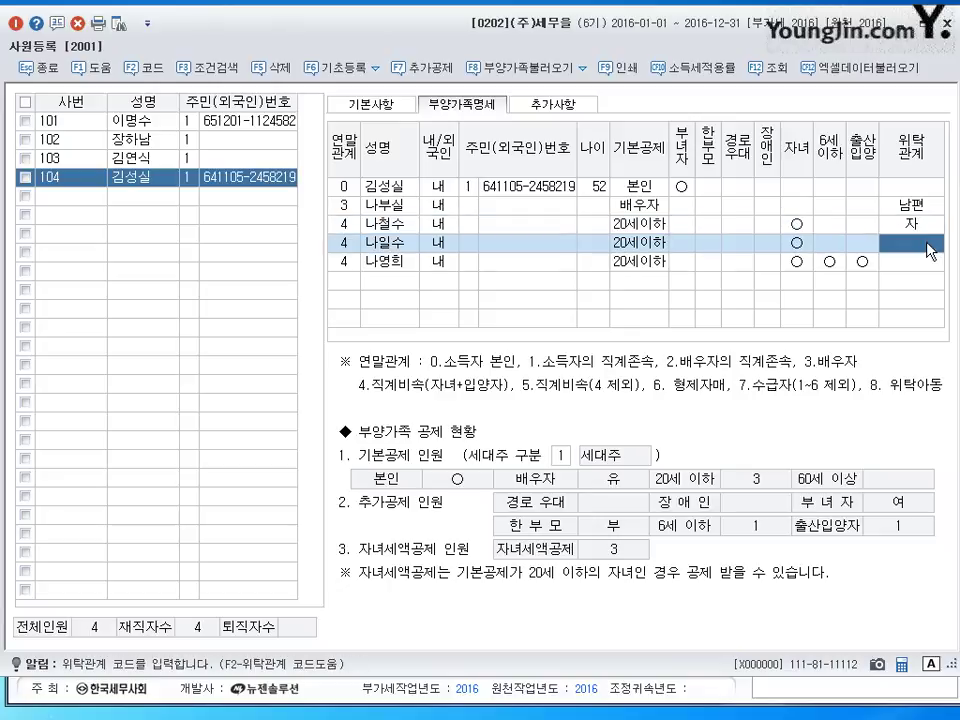
pyautogui.write('4')
pyautogui.press('Return')
pyautogui.write('4')
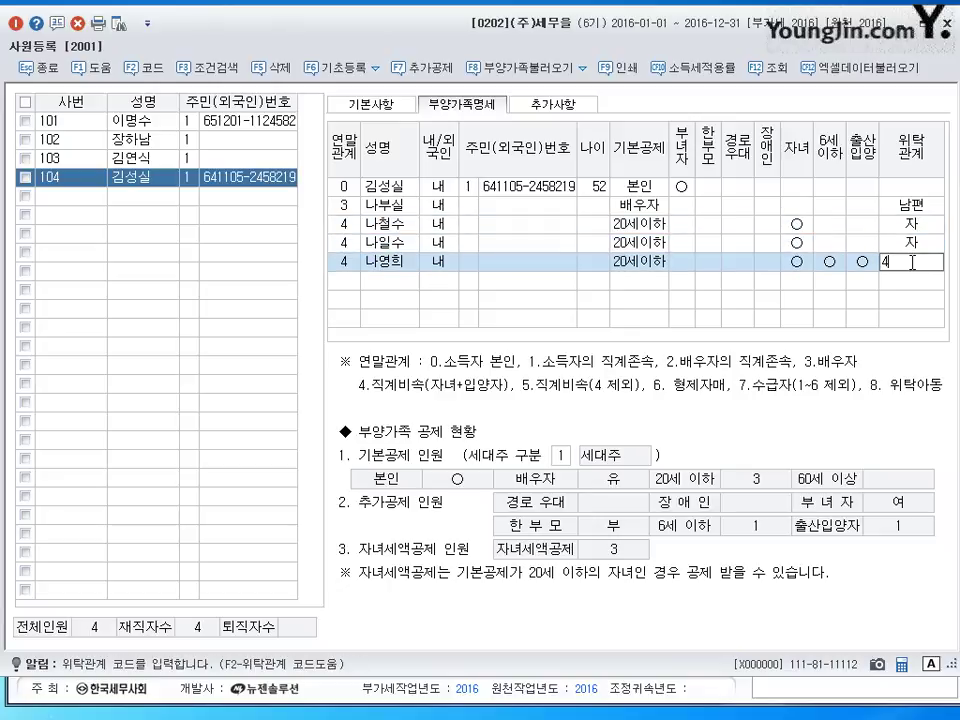
pyautogui.press('Return')
pyautogui.click(920, 264)
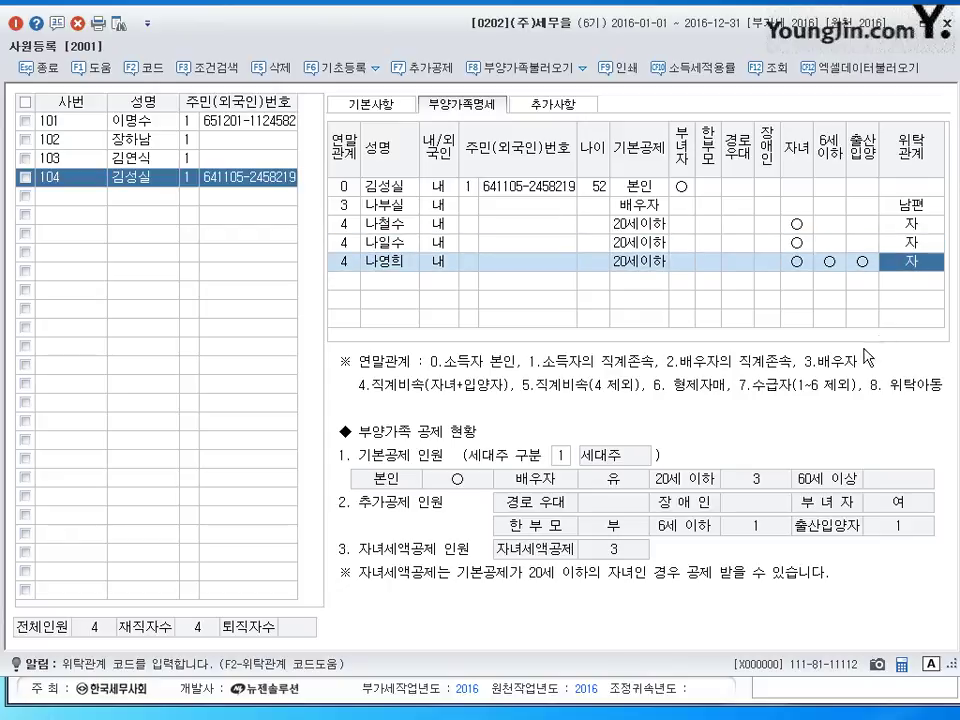
pyautogui.press('Return')
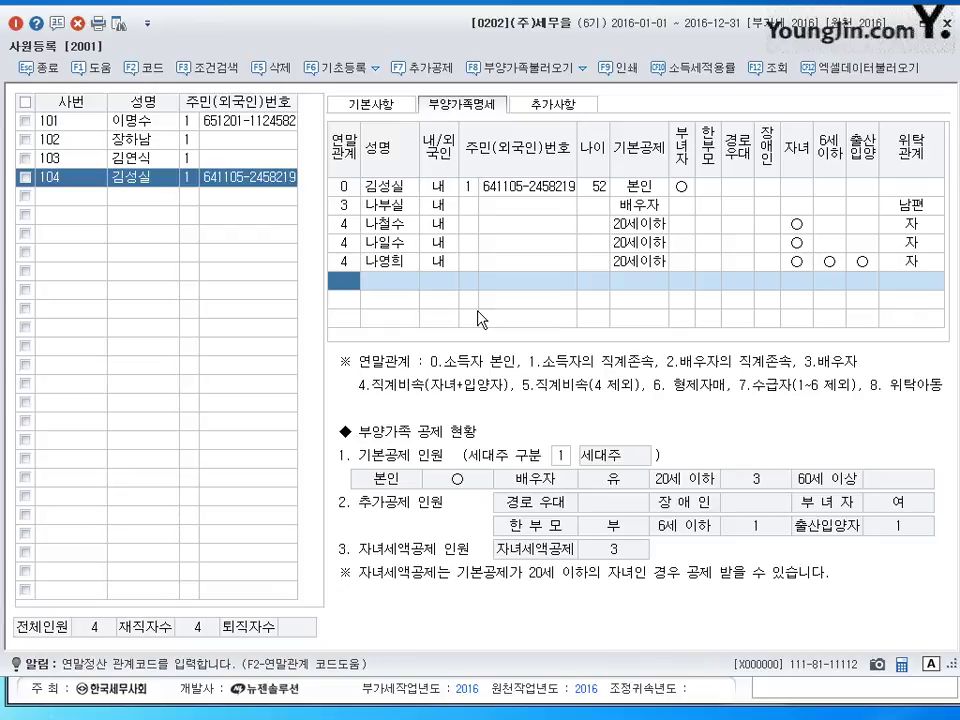
# - Add two dependents with relation code 1, entering their names as 내국인
pyautogui.write('1')
pyautogui.press('Return')
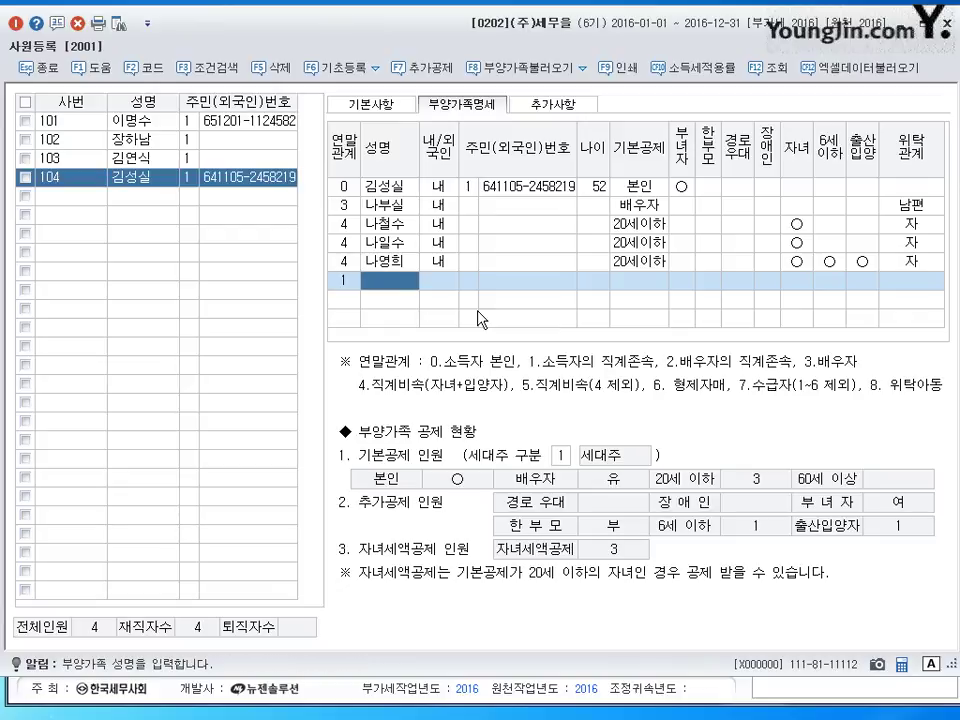
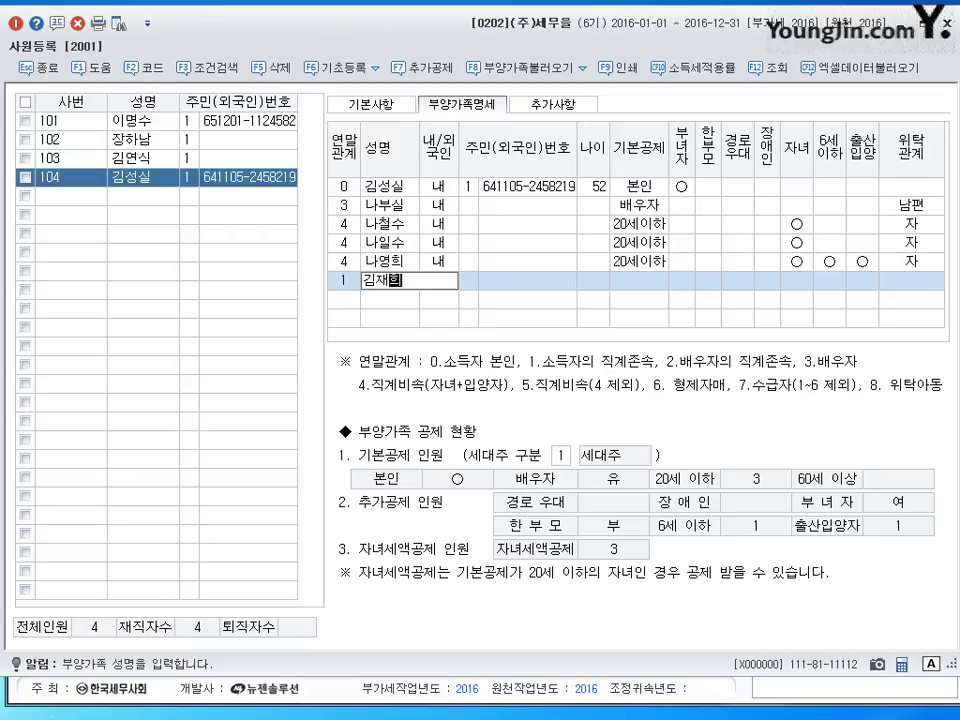
pyautogui.press('Return')
pyautogui.write('1')
pyautogui.press('Return')
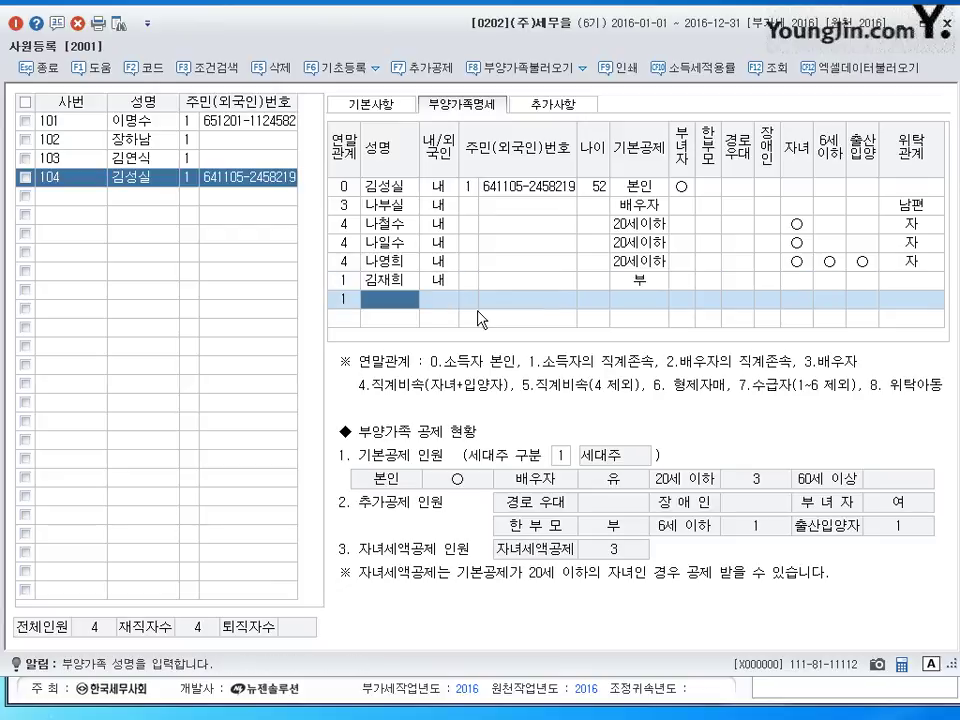
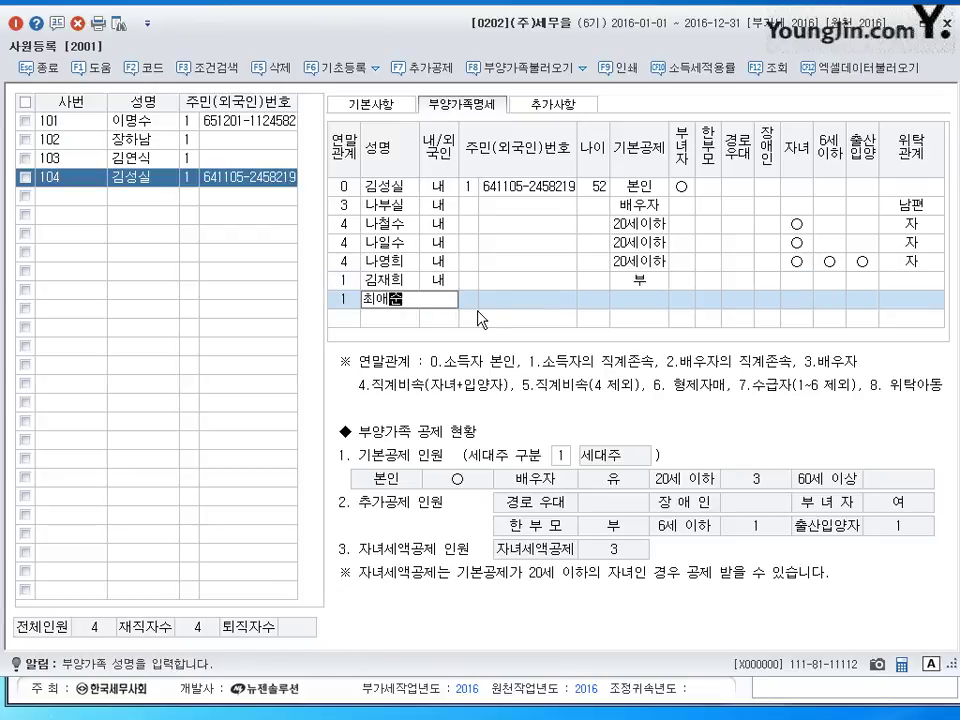
pyautogui.press('Return')
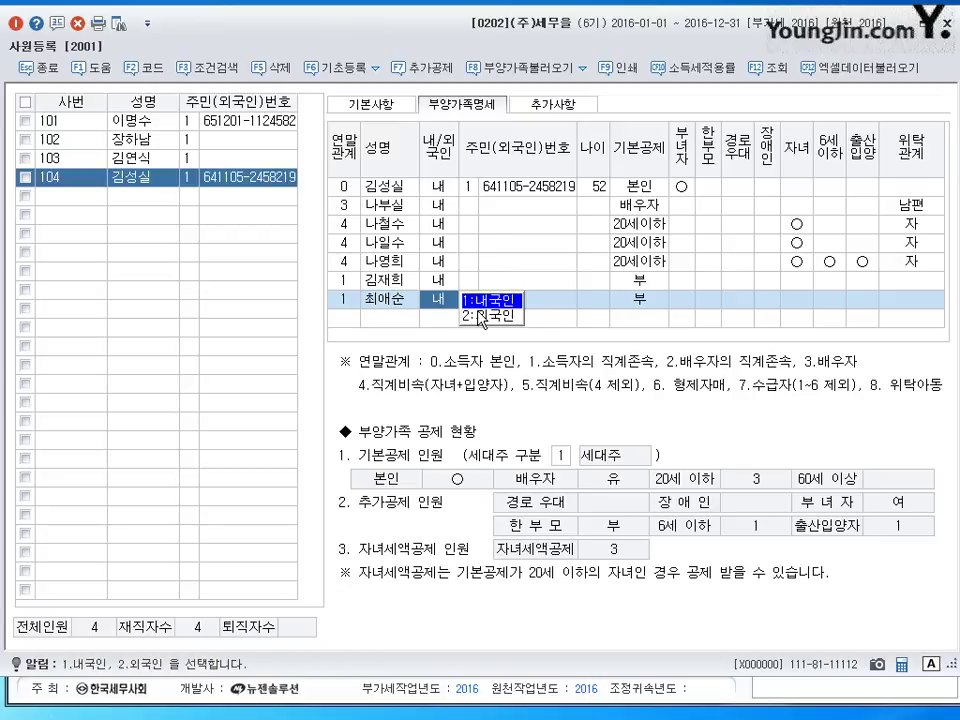
pyautogui.press('Return')
pyautogui.press('Return')
# - Give the first ascendant 4:60세이상 deduction and mark 경로우대 as 여
pyautogui.press('Up')
pyautogui.press('Left')
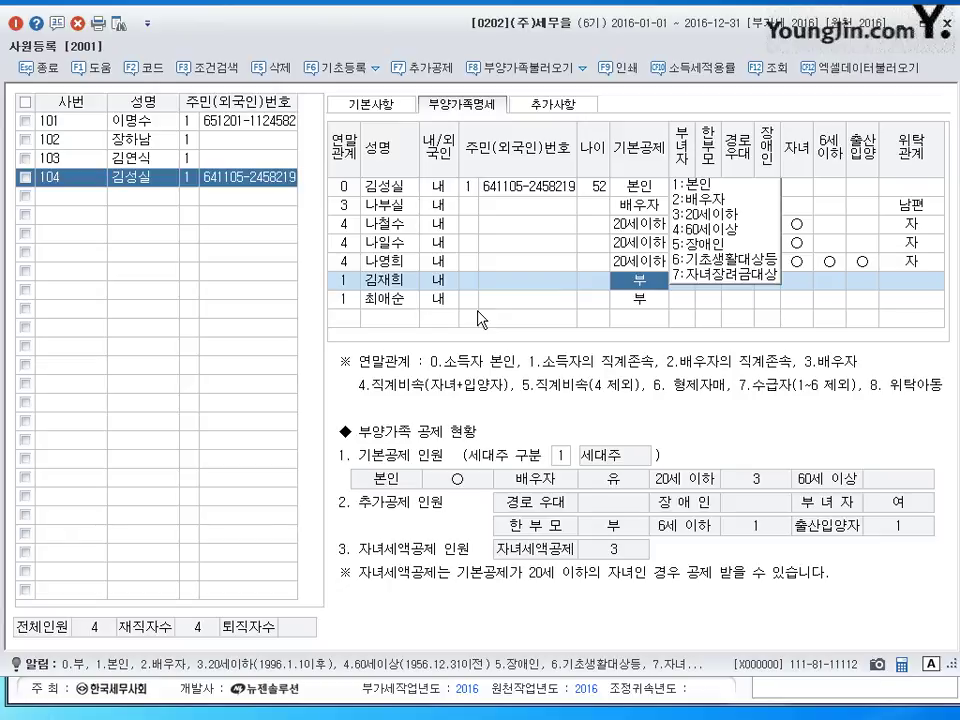
pyautogui.press('4')
pyautogui.press('Return')
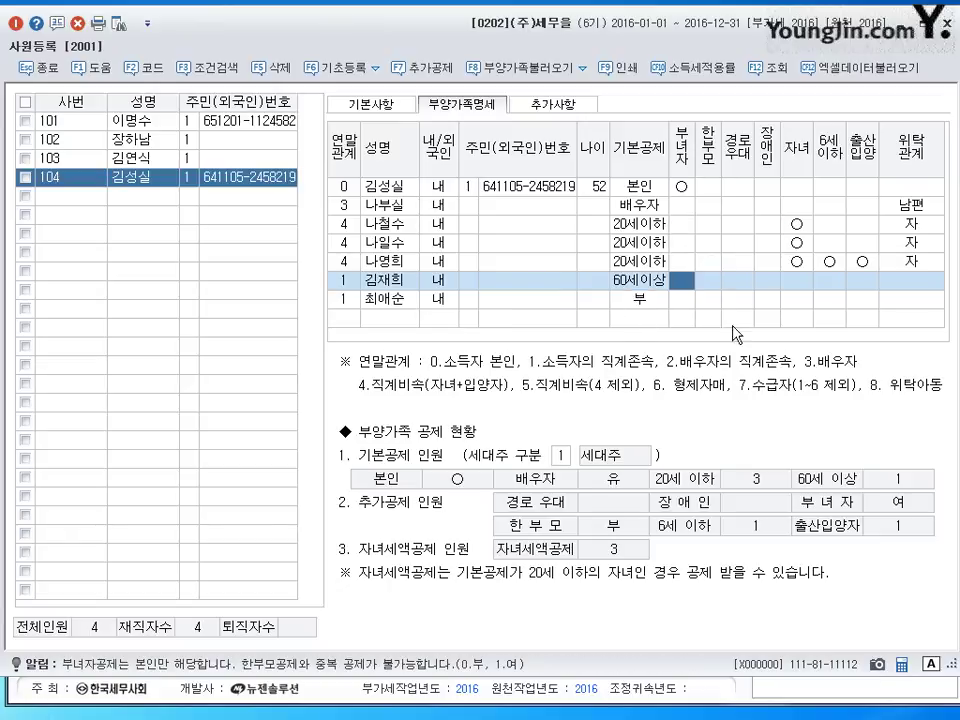
pyautogui.click(748, 281)
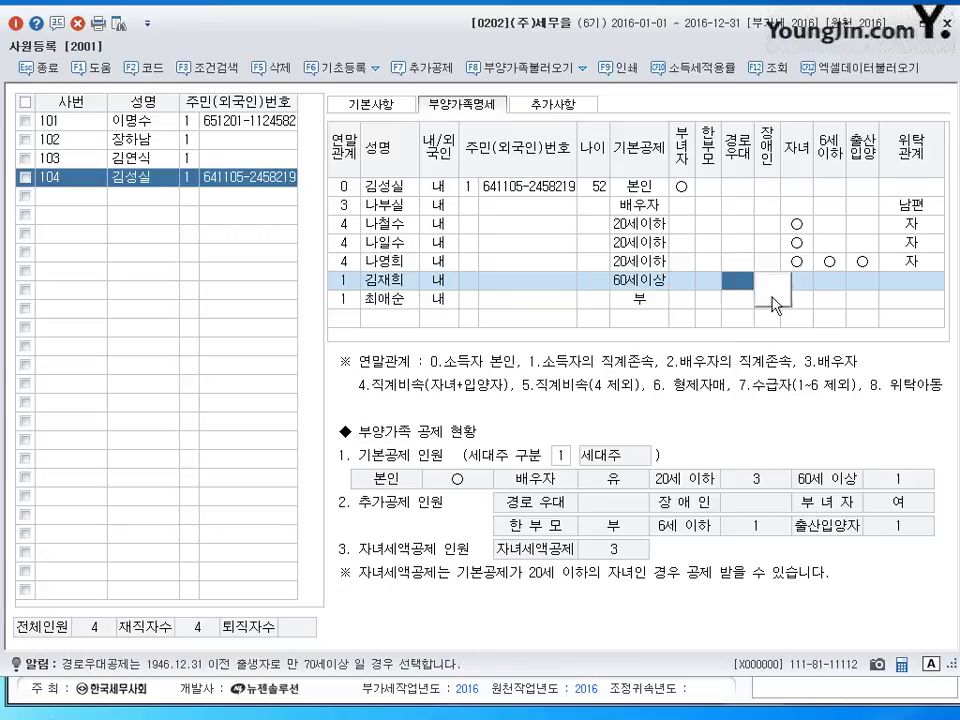
pyautogui.click(775, 299)
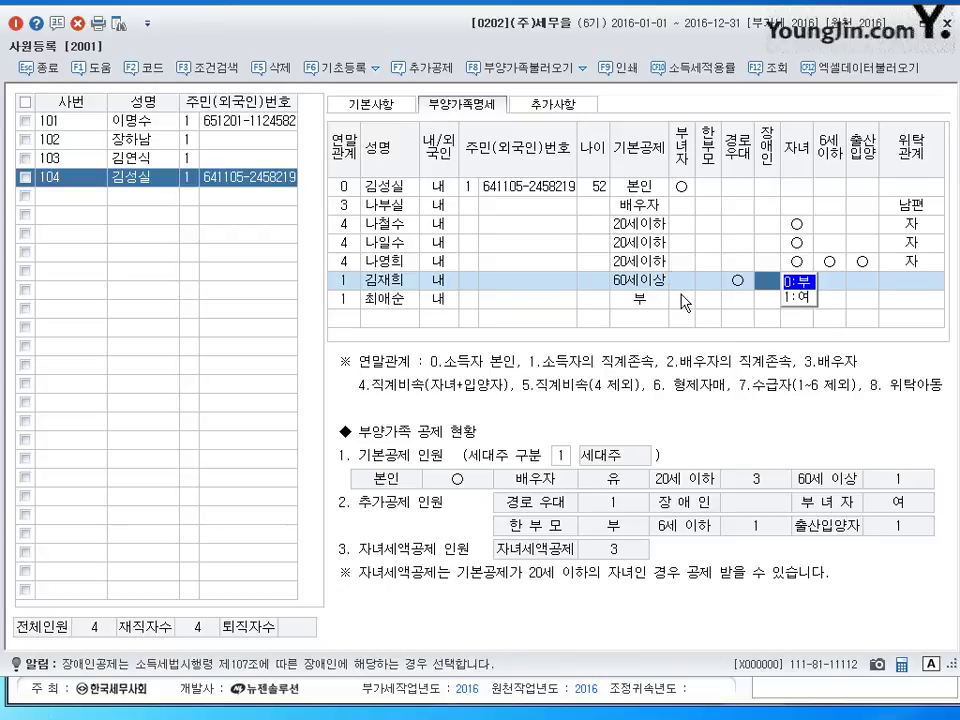
pyautogui.click(640, 300)
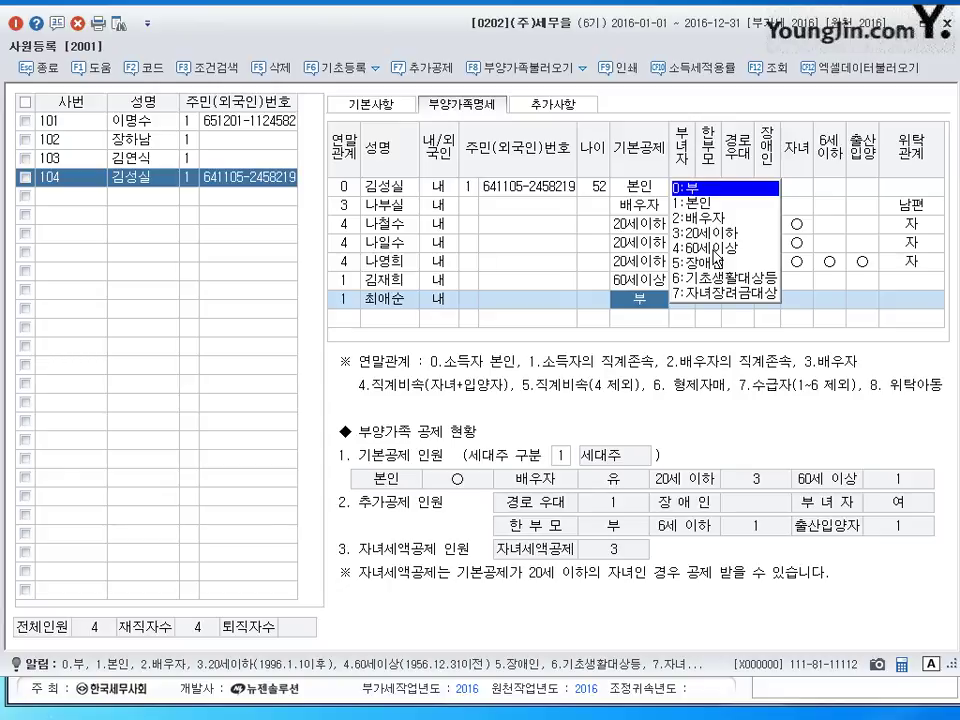
# - Set the second ascendant to 60세이상 and mark 장애인 as 1:여
pyautogui.click(713, 250)
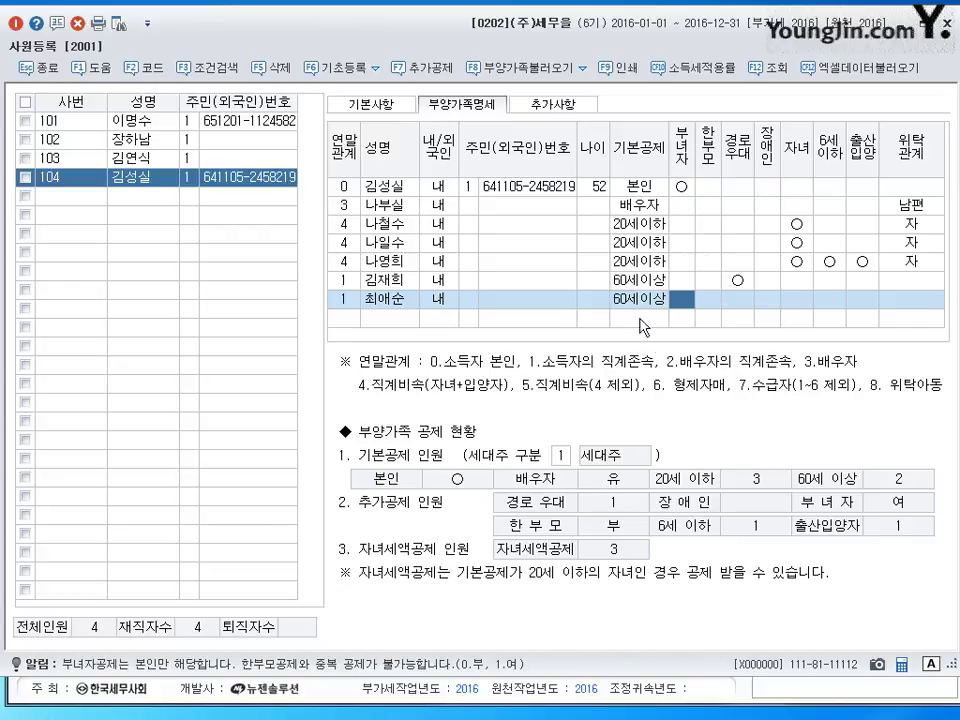
pyautogui.click(640, 305)
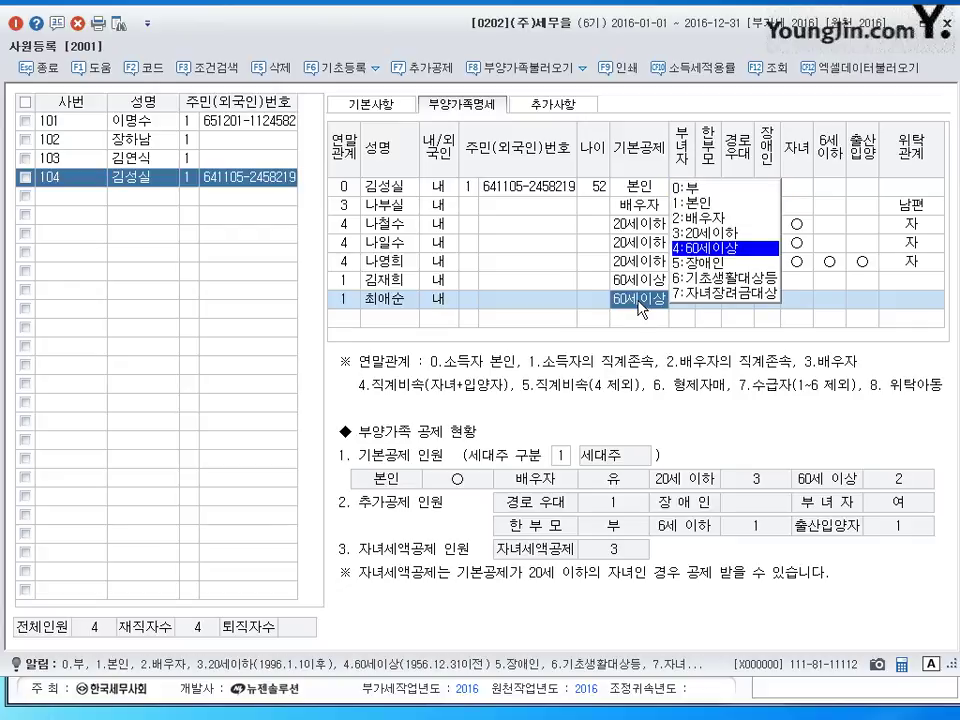
pyautogui.click(767, 305)
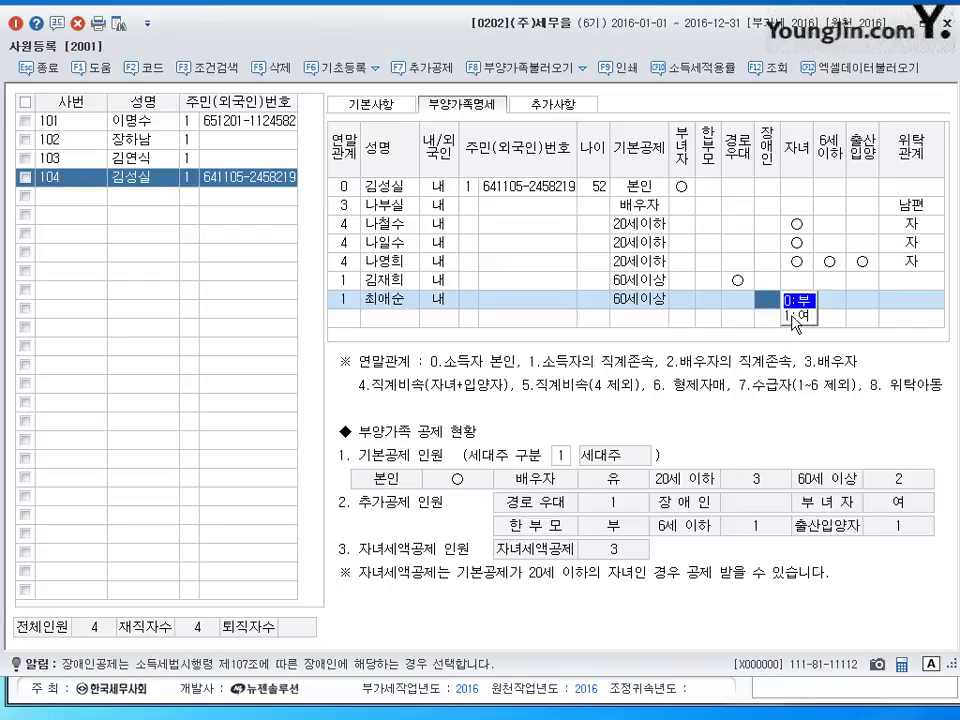
pyautogui.press('1')
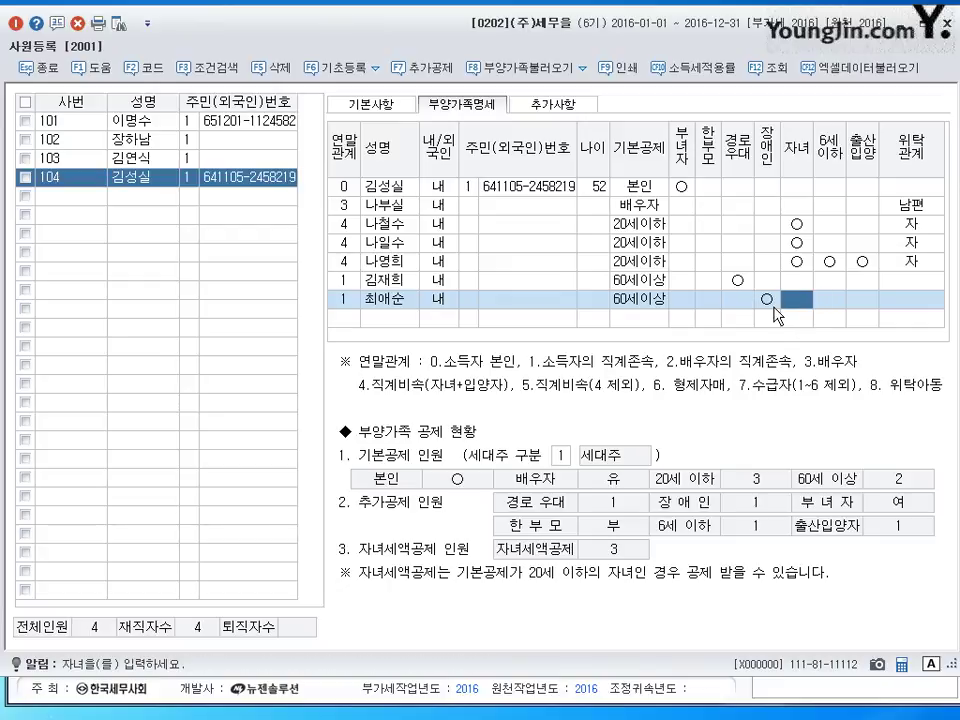
# - Record 위탁관계 as 부 for the first ascendant and 모 for the second via F2
pyautogui.click(920, 282)
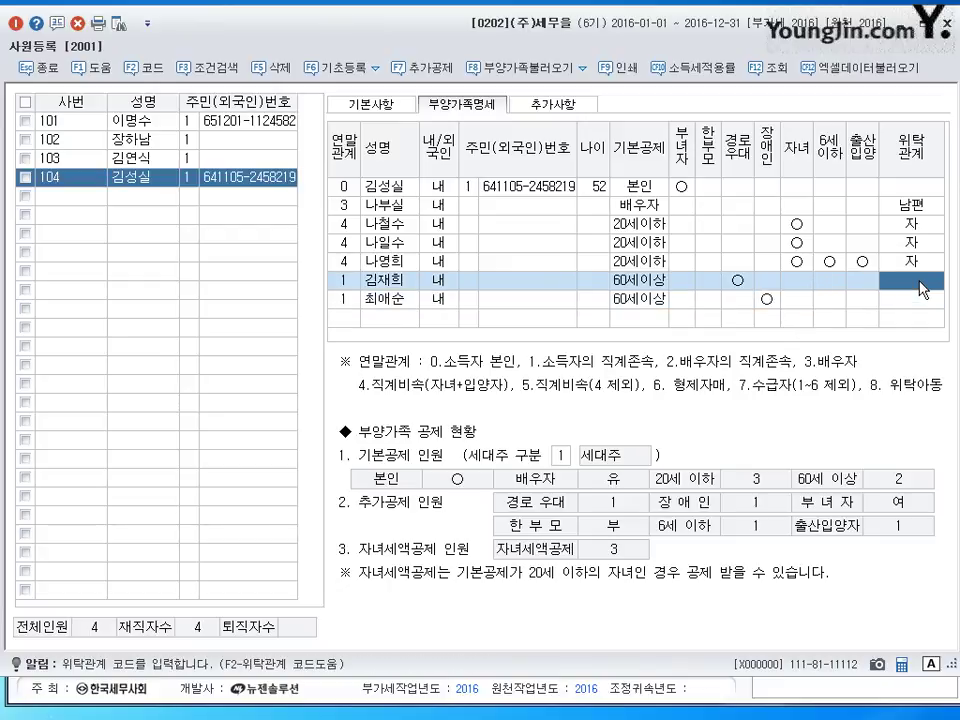
pyautogui.press('F2')
pyautogui.press('Down')
pyautogui.press('Return')
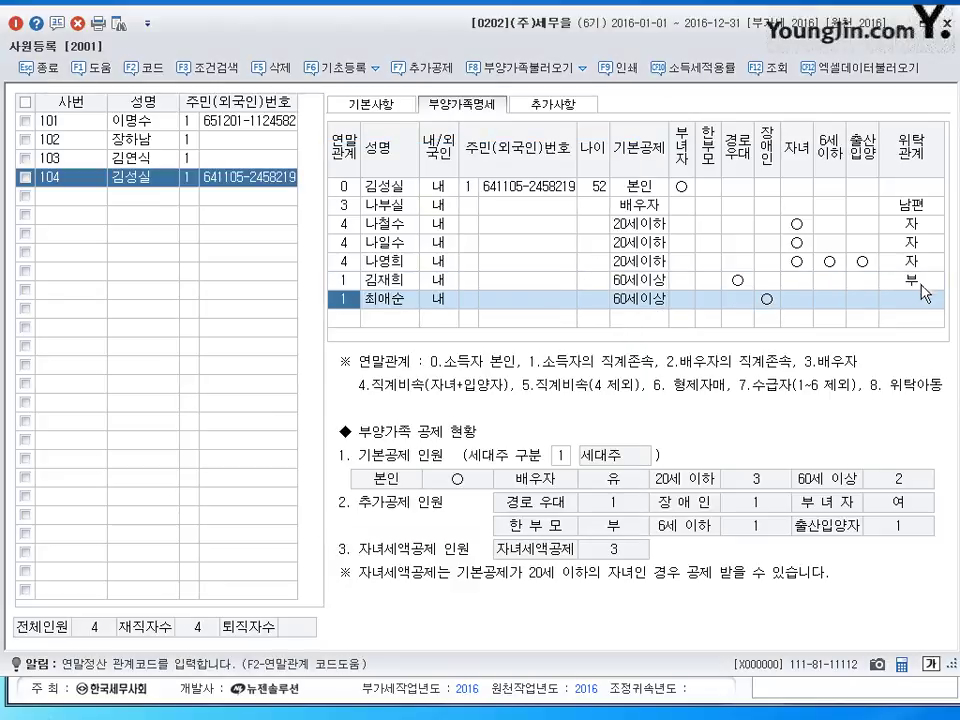
pyautogui.click(924, 308)
pyautogui.press('F2')
pyautogui.press('Down')
pyautogui.press('Down')
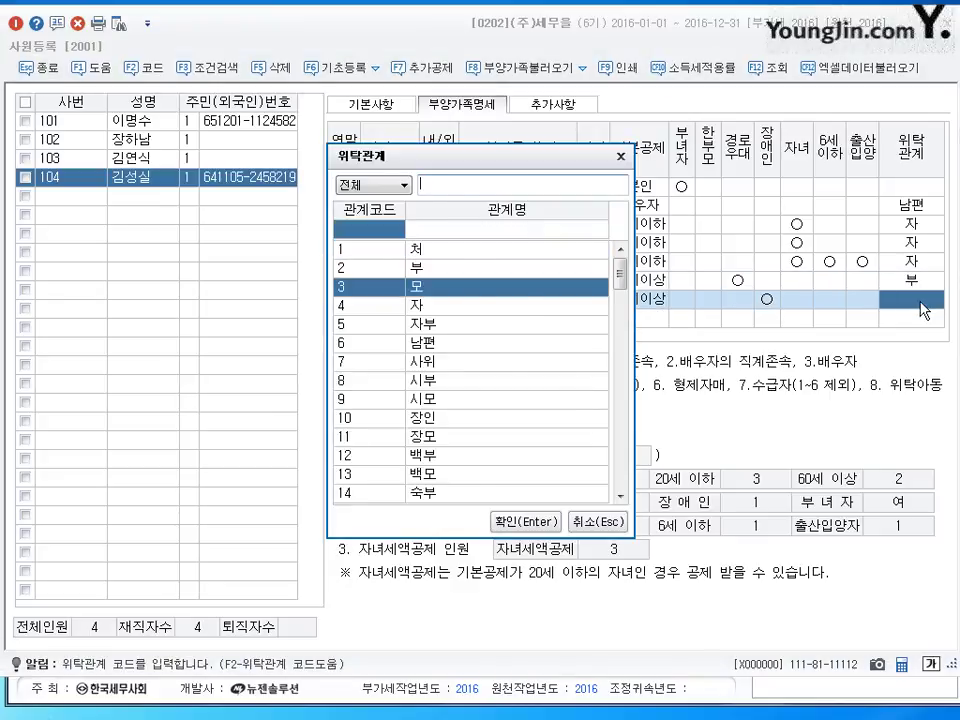
pyautogui.press('Return')
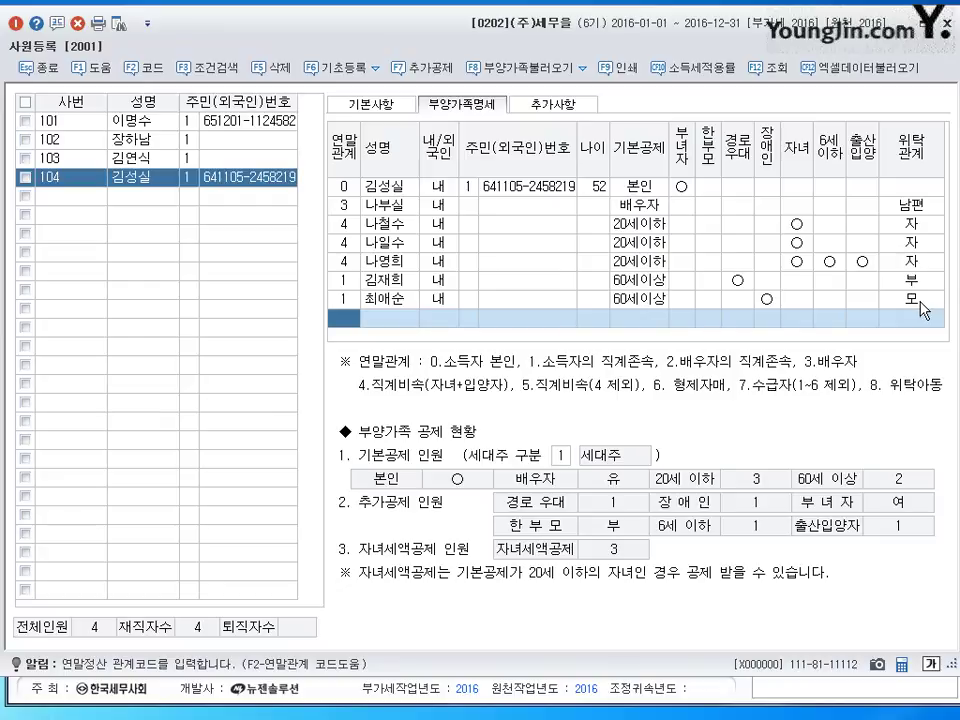
# - Create employee 105, enter the employee's name, and keep 1.주민등록번호 as ID type
pyautogui.click(90, 196)
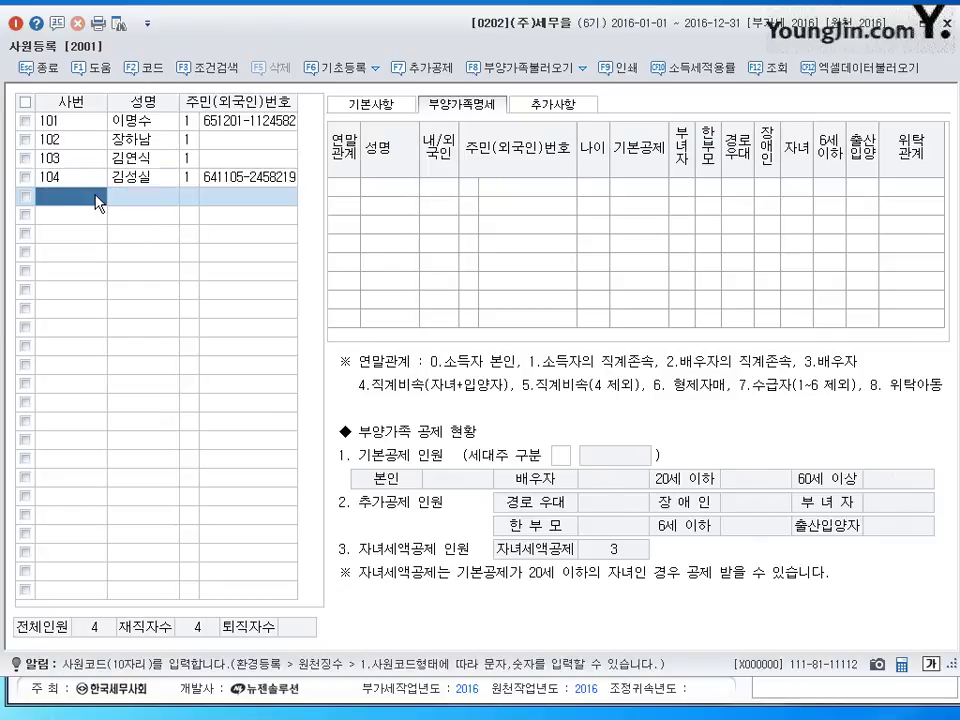
pyautogui.write('105')
pyautogui.press('Return')
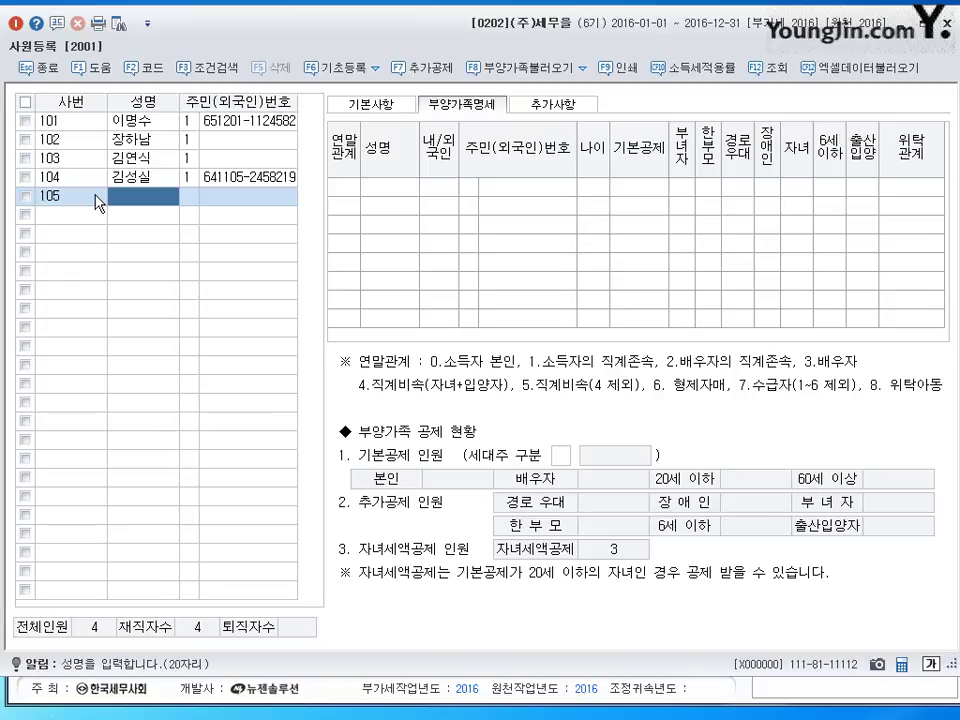
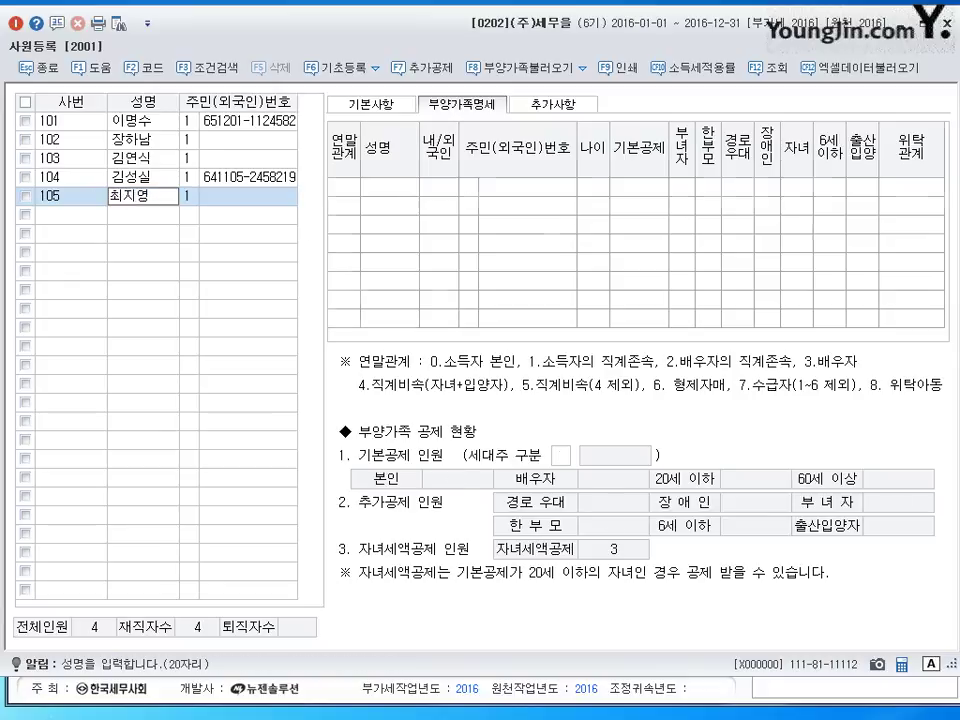
pyautogui.press('Return')
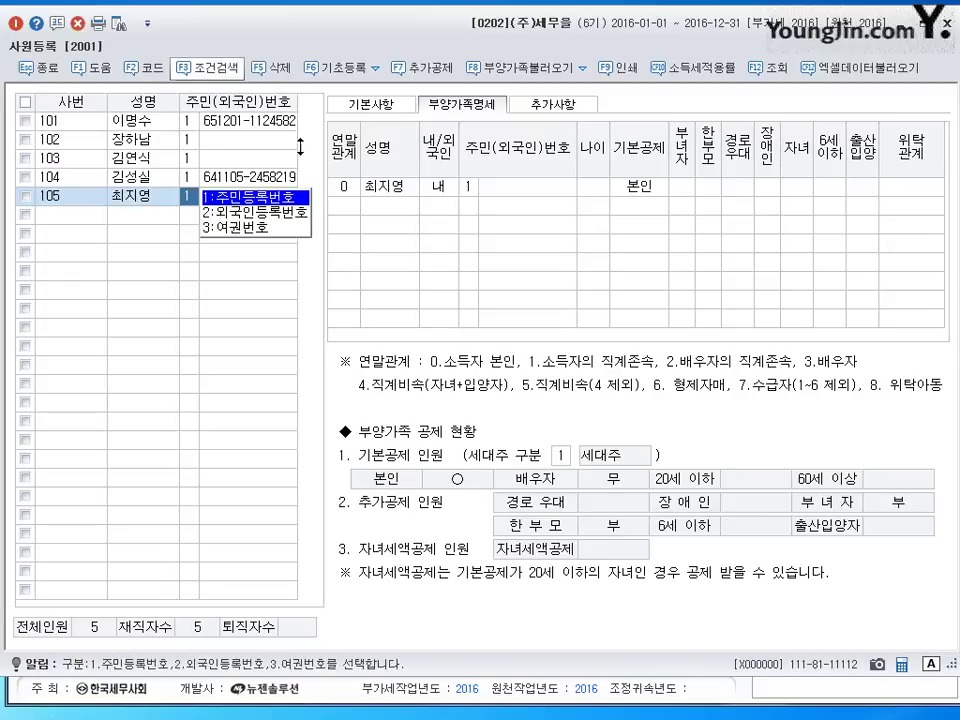
pyautogui.press('Return')
pyautogui.click(257, 202)
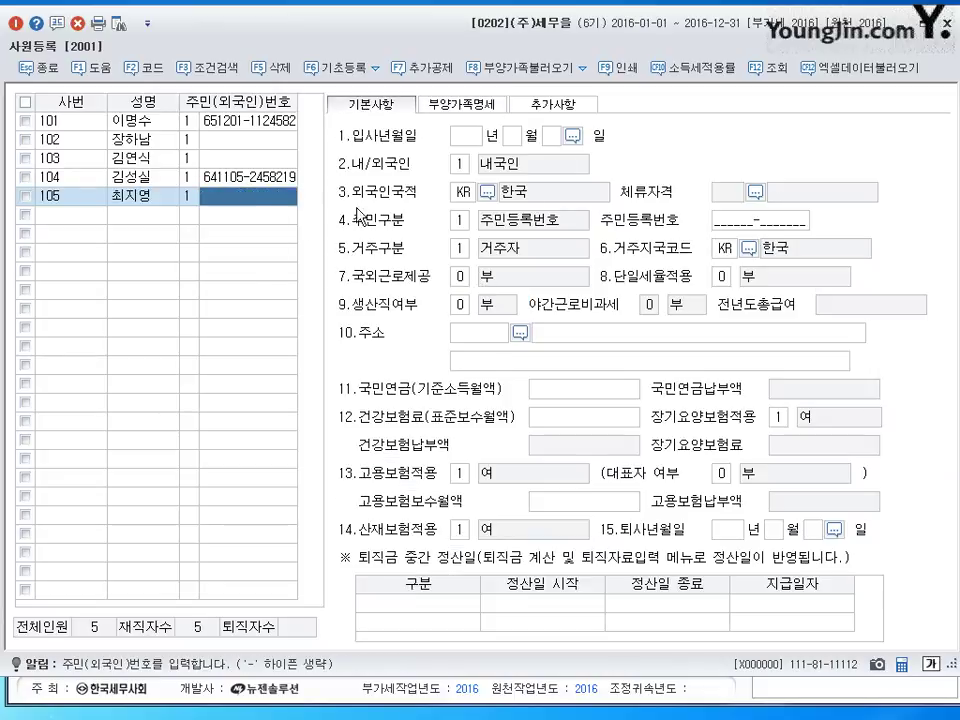
# - Change employee 105's 세대주 구분 to 2.세대원 on the 부양가족명세 tab
pyautogui.click(462, 104)
pyautogui.click(567, 452)
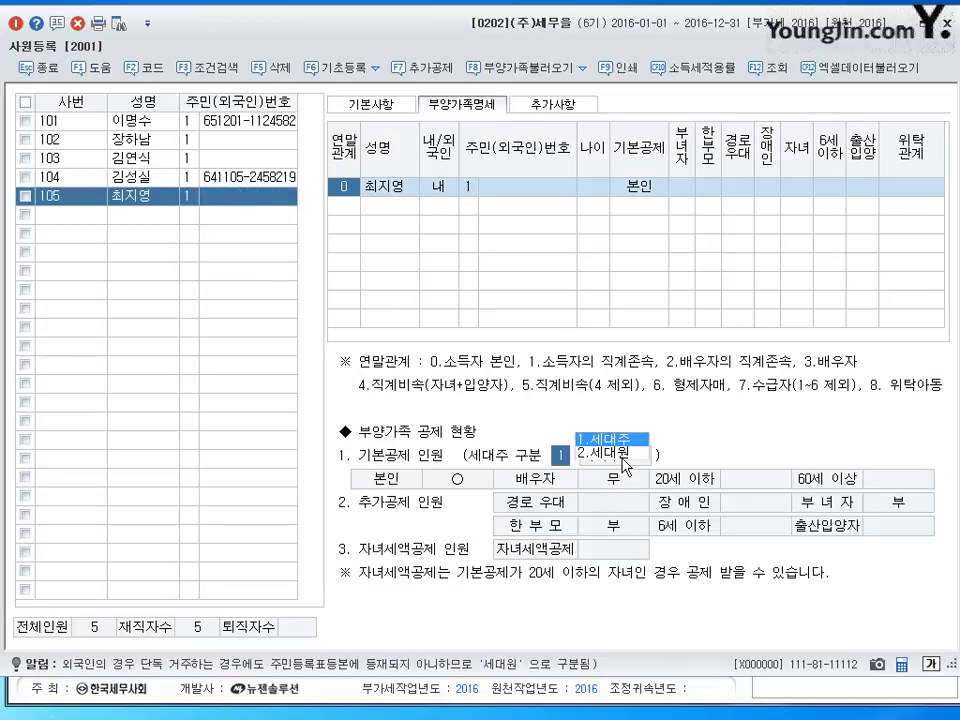
pyautogui.press('Return')
pyautogui.click(120, 199)
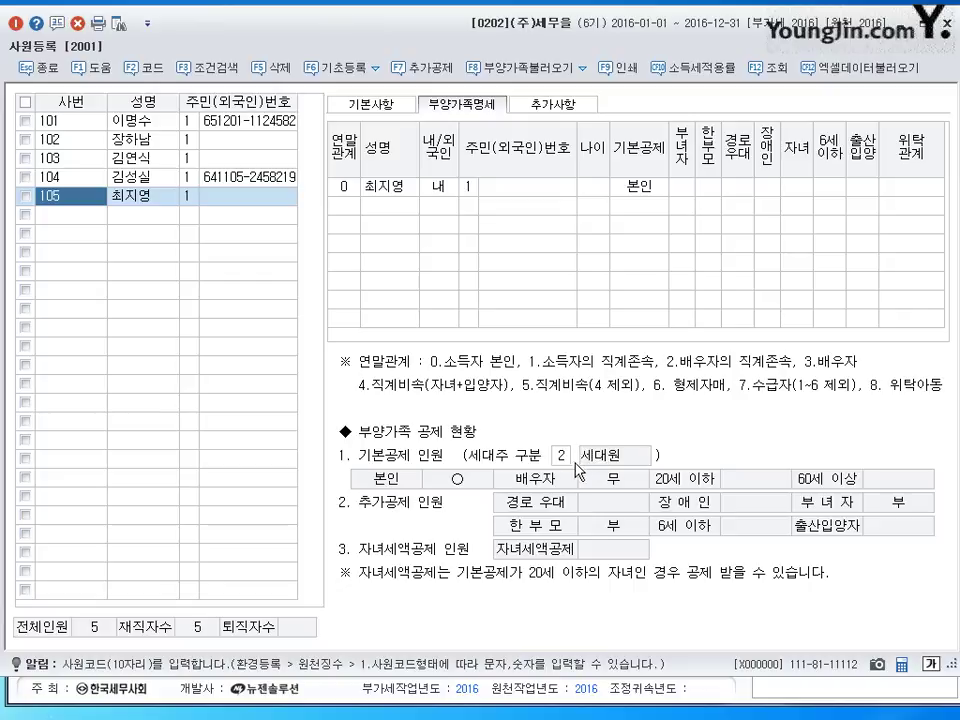
pyautogui.click(372, 103)
# - Enter employee 105's resident registration number on the 기본사항 tab
pyautogui.click(474, 134)
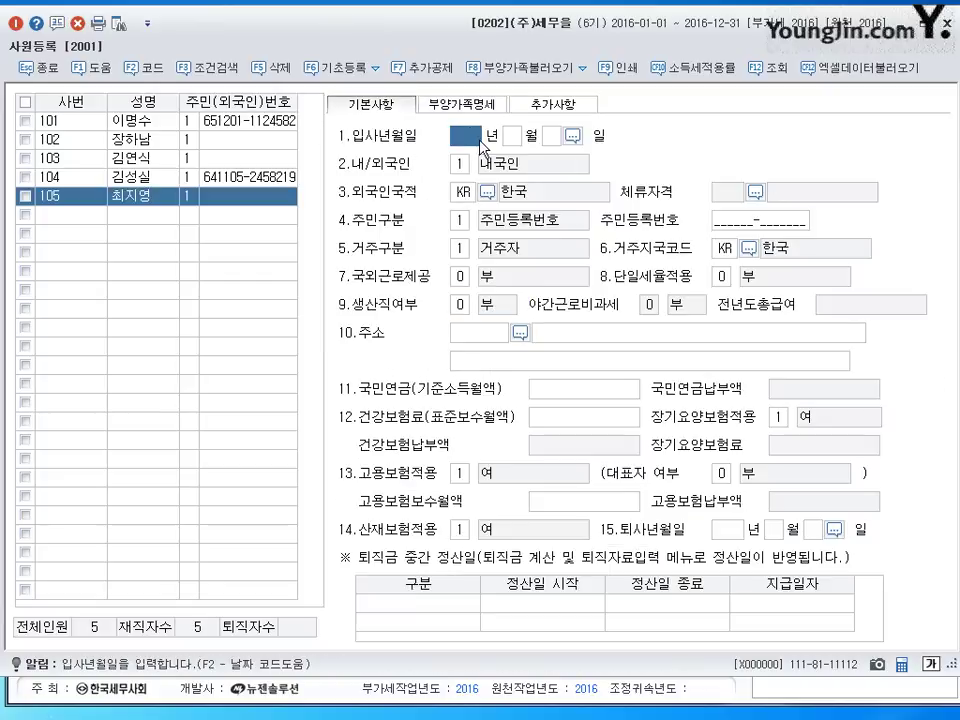
pyautogui.hotkey('shift', 'Tab')
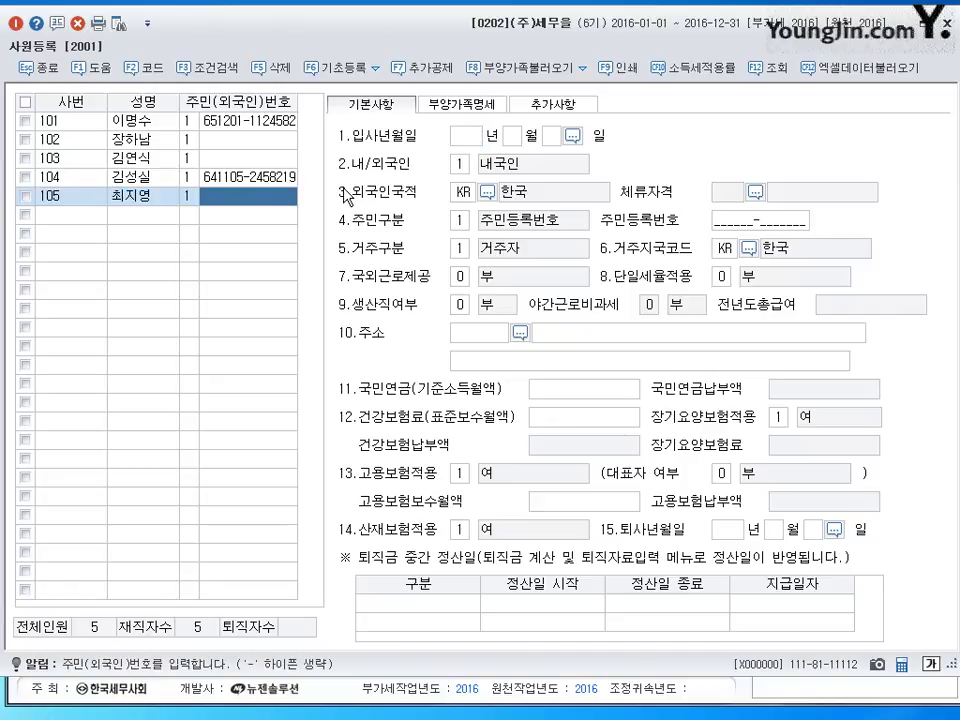
pyautogui.write('85')
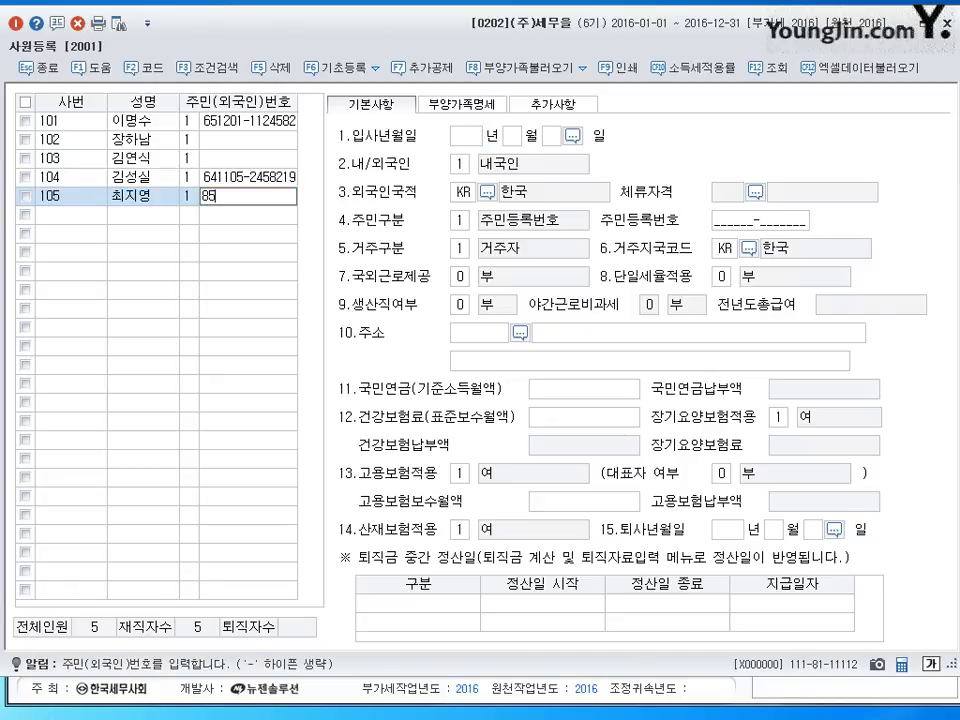
pyautogui.write('1111-2222222')
pyautogui.press('Return')
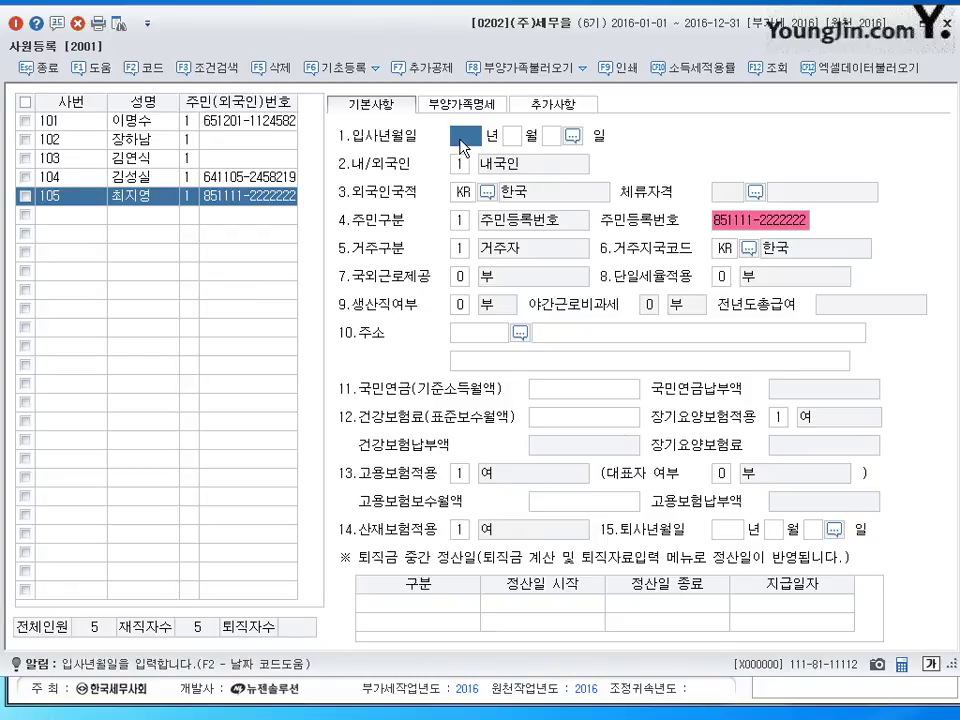
# - Set hire date 2014-02-01 and 생산직여부 to 1.여
pyautogui.write('2014 년 ')
pyautogui.write('2')
pyautogui.press('Return')
pyautogui.write('1')
pyautogui.press('Return')
pyautogui.click(461, 140)
pyautogui.click(467, 308)
pyautogui.write('1')
pyautogui.press('Return')
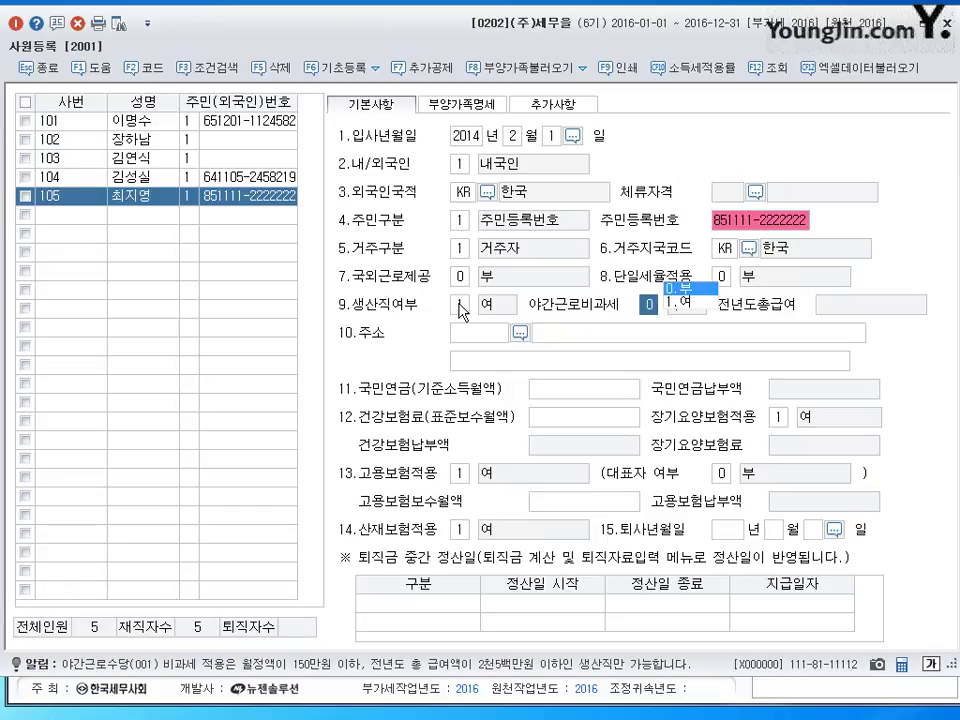
# - Mark 장애인 and 부녀자 as 여 on employee 105's 본인 dependents row
pyautogui.click(472, 110)
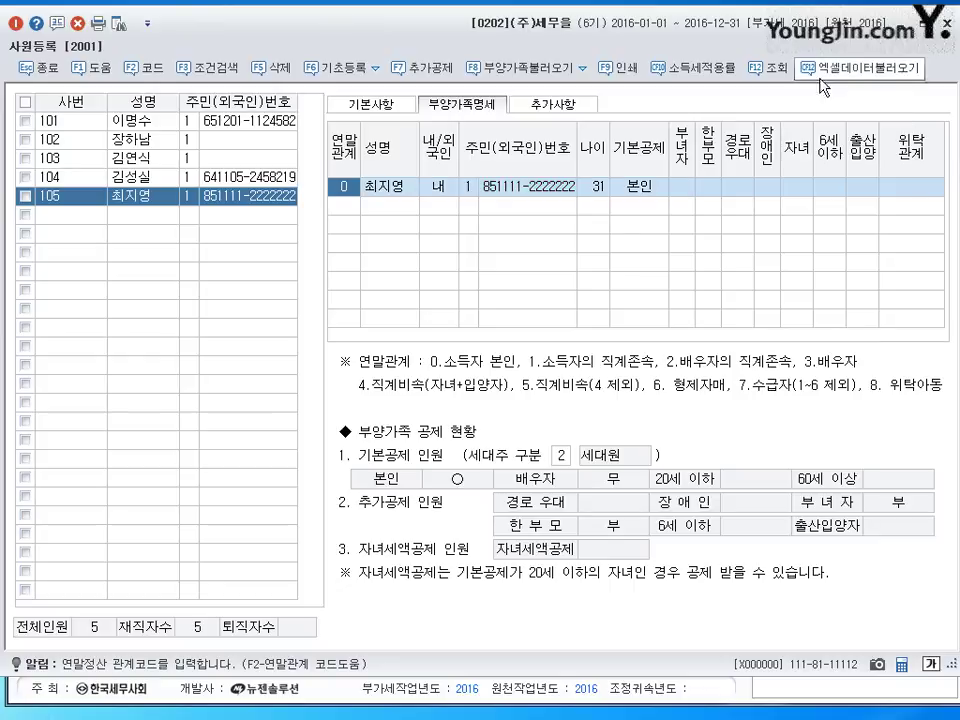
pyautogui.click(346, 188)
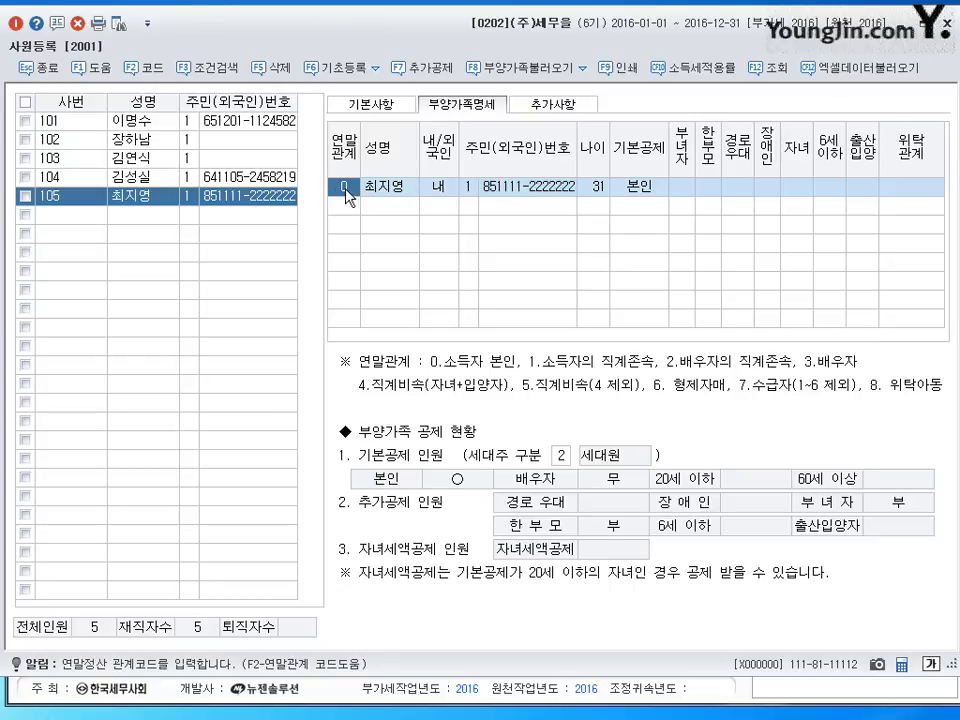
pyautogui.click(645, 190)
pyautogui.click(677, 189)
pyautogui.click(765, 188)
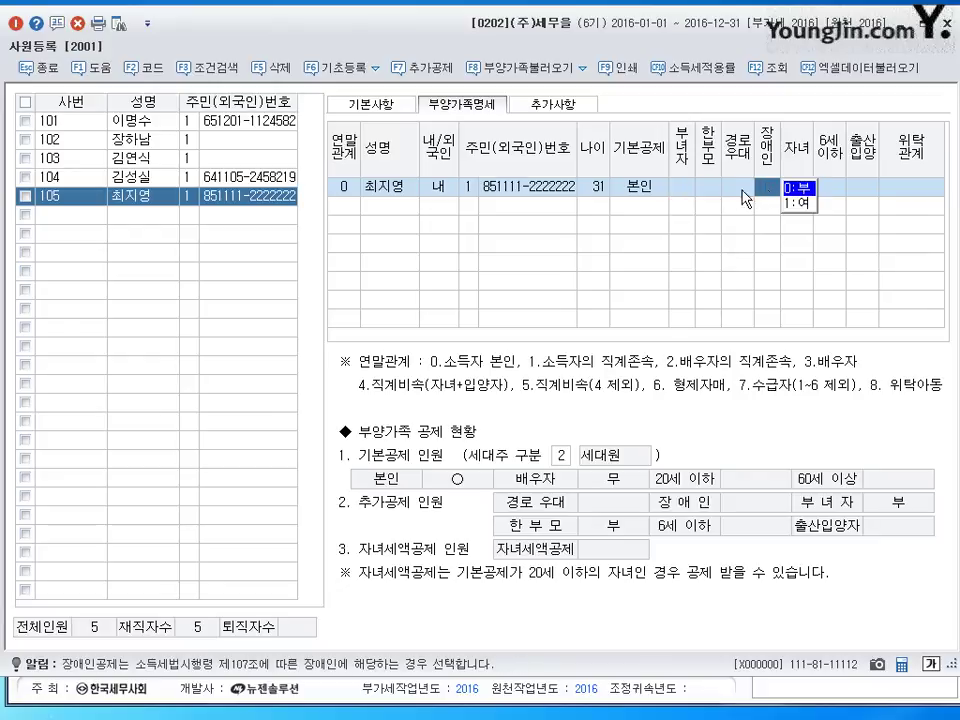
pyautogui.click(763, 205)
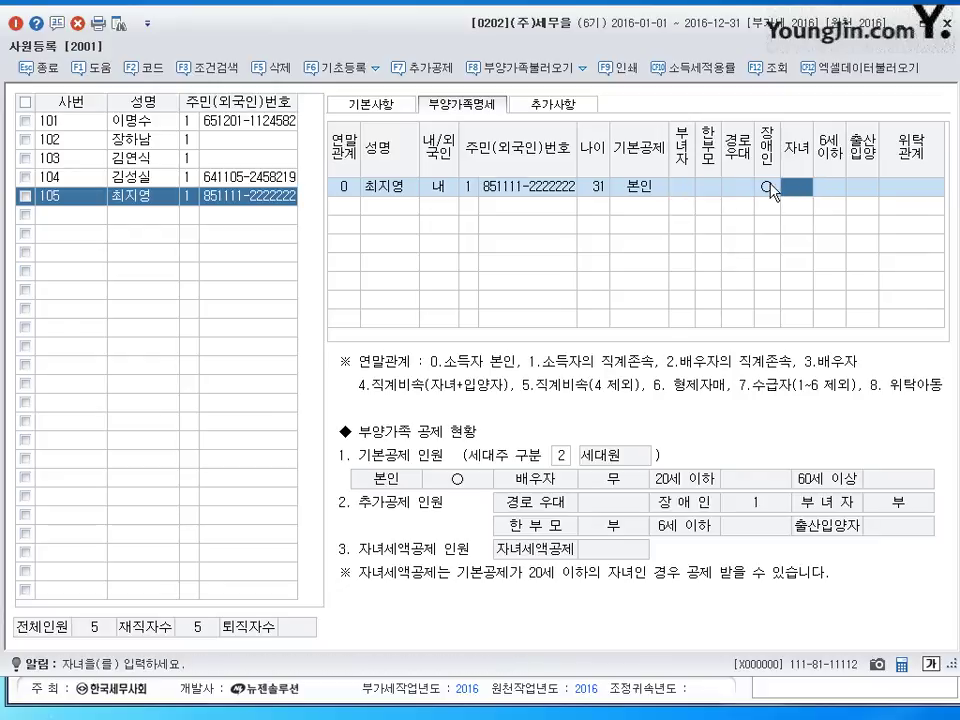
pyautogui.click(770, 187)
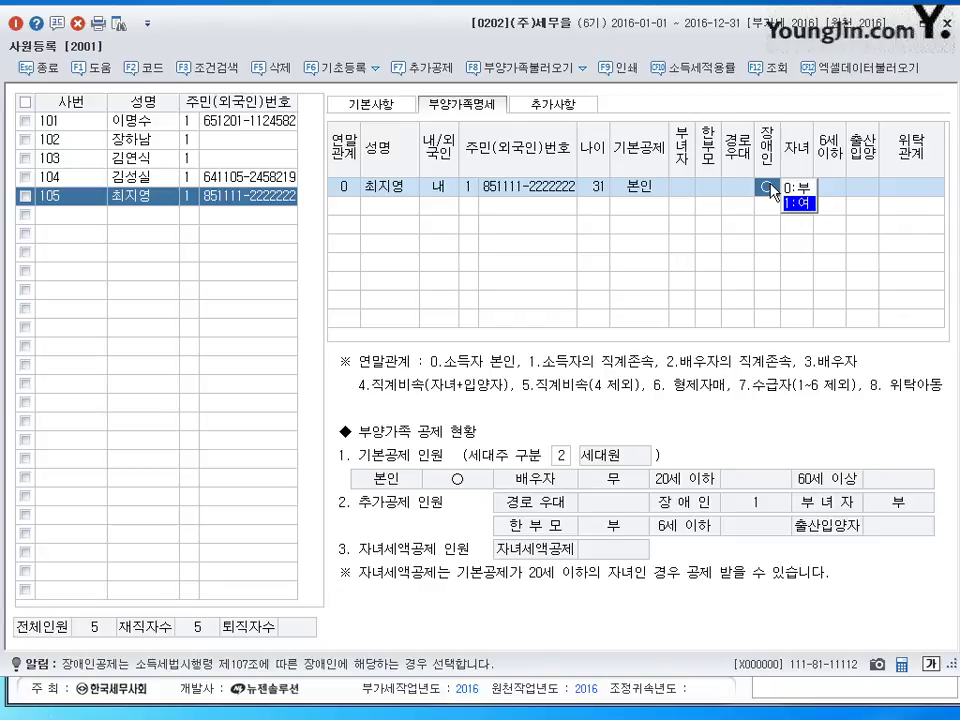
pyautogui.click(683, 190)
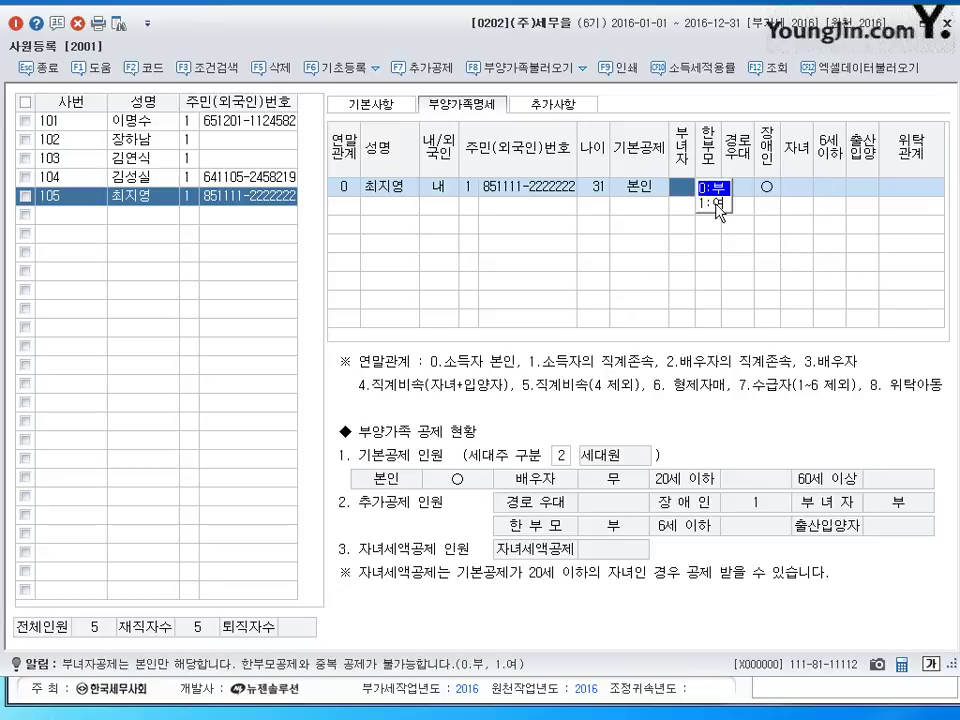
pyautogui.click(716, 205)
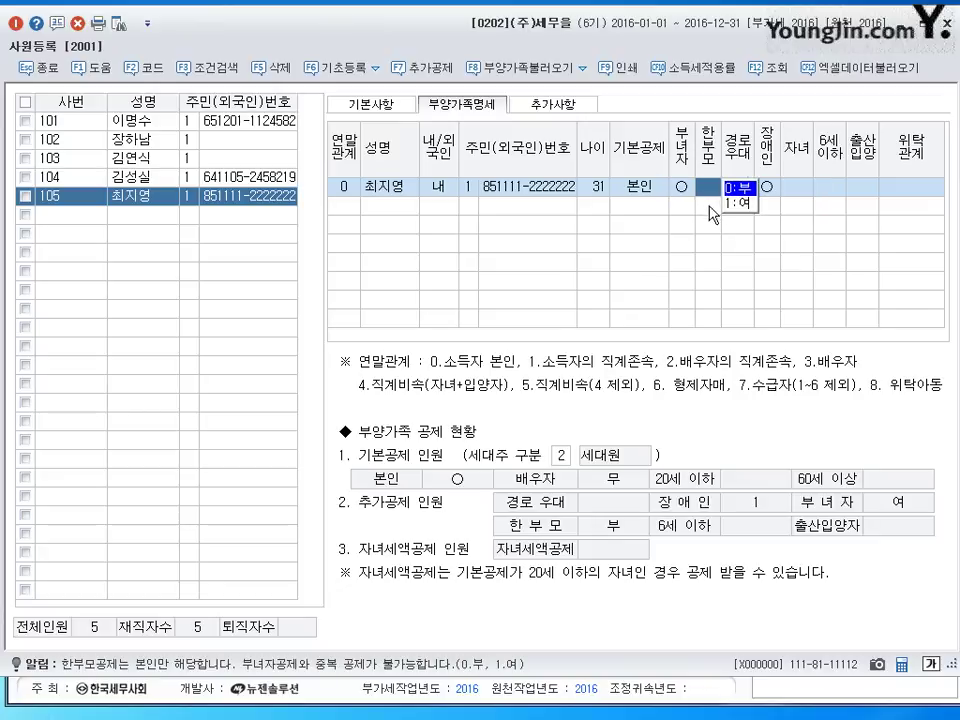
pyautogui.click(189, 187)
pyautogui.click(140, 196)
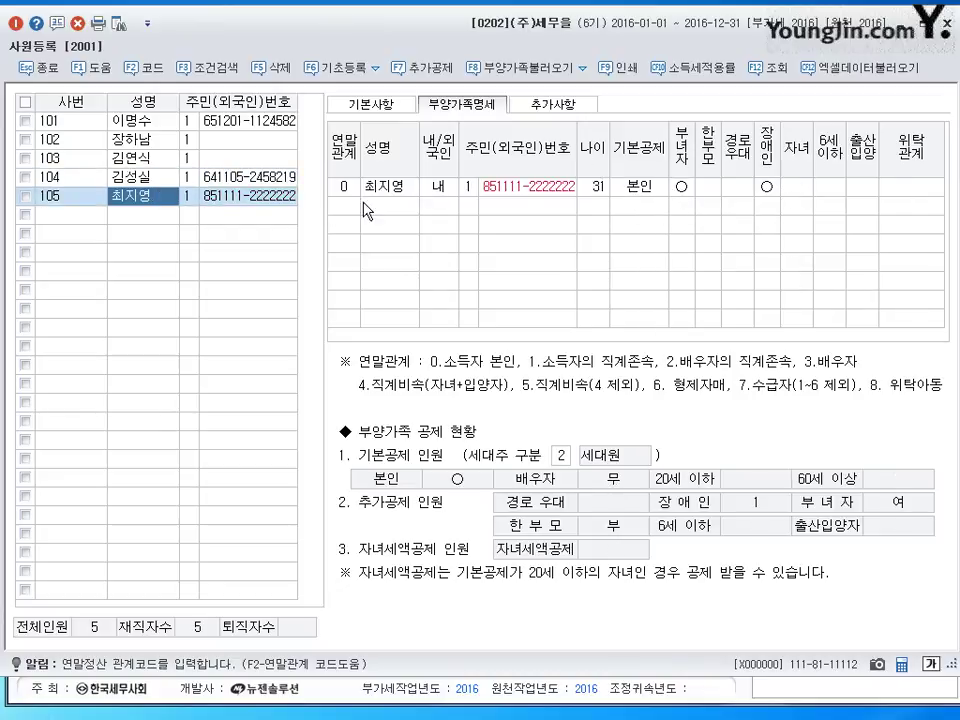
pyautogui.click(346, 209)
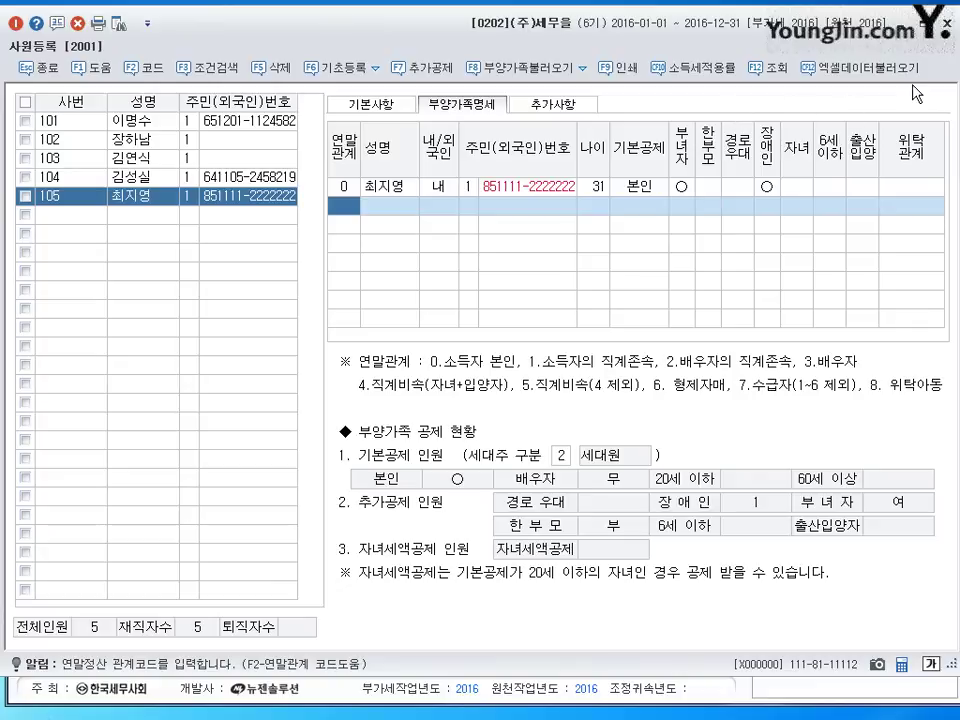
# - Add the spouse with code 3 and two children with code 4, entering their names
pyautogui.write('3')
pyautogui.press('Return')
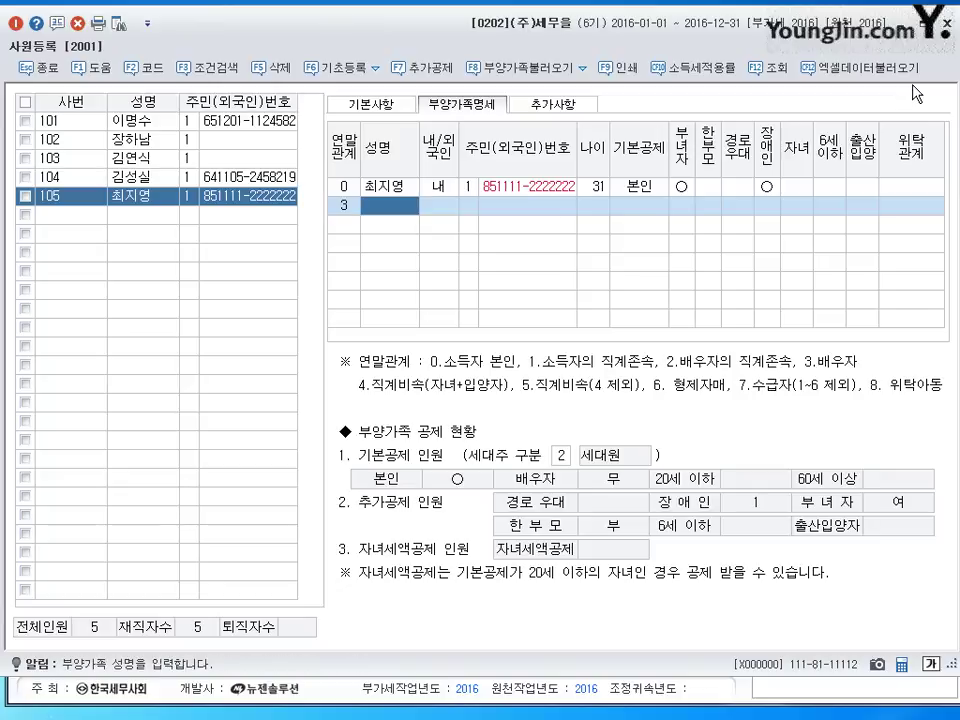
pyautogui.press('Return')
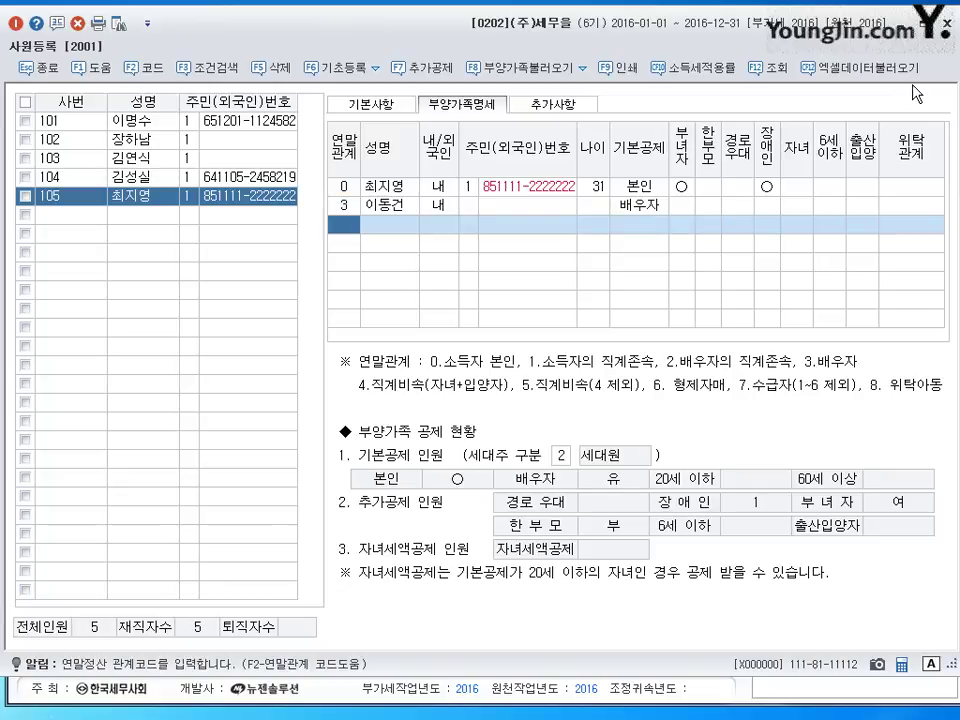
pyautogui.write('4')
pyautogui.press('Return')
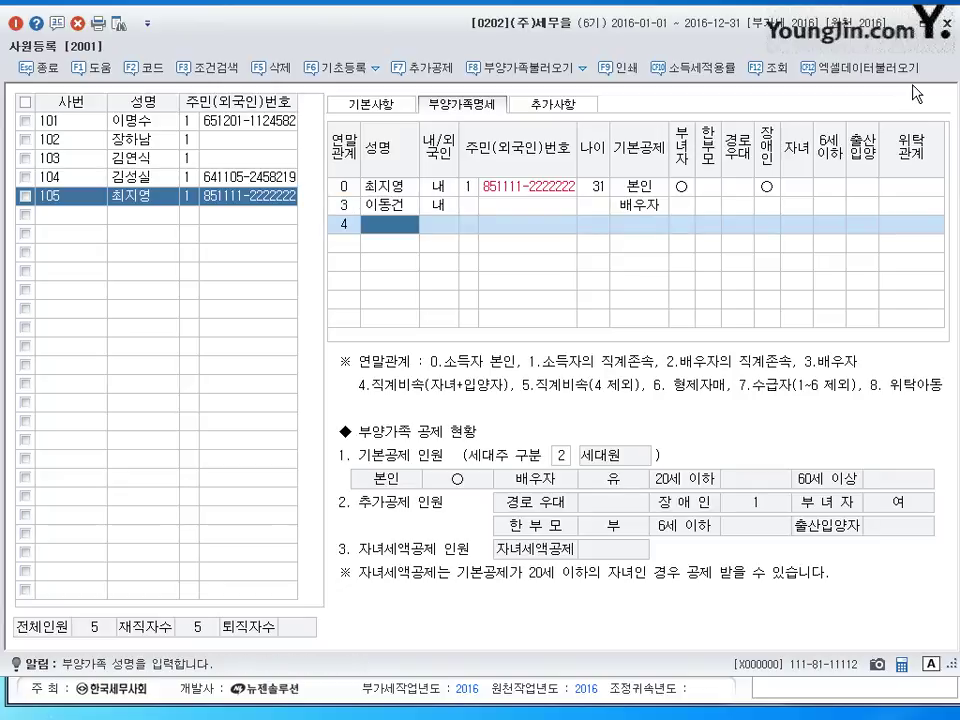
pyautogui.write('이선')
pyautogui.press('BackSpace')
pyautogui.press('BackSpace')
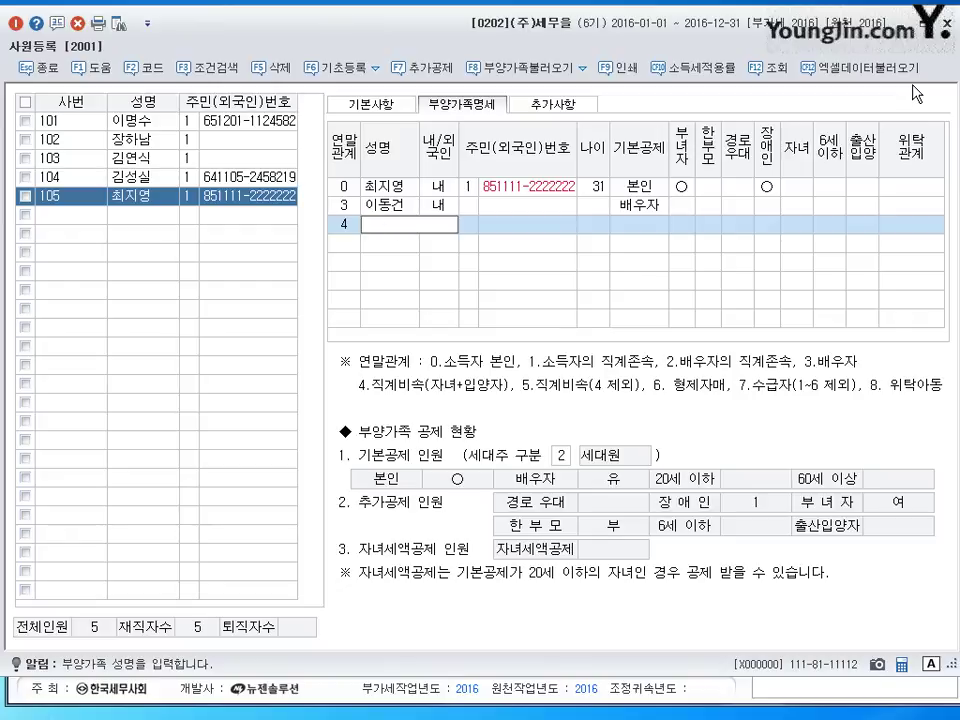
pyautogui.press('Return')
pyautogui.write('4')
pyautogui.press('Return')
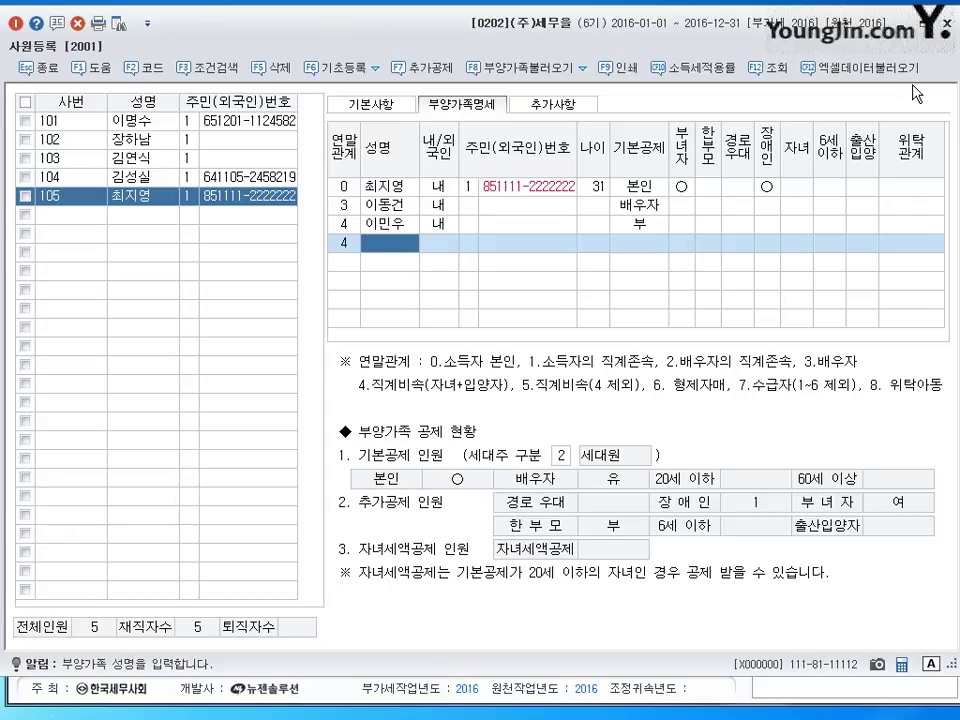
pyautogui.press('Return')
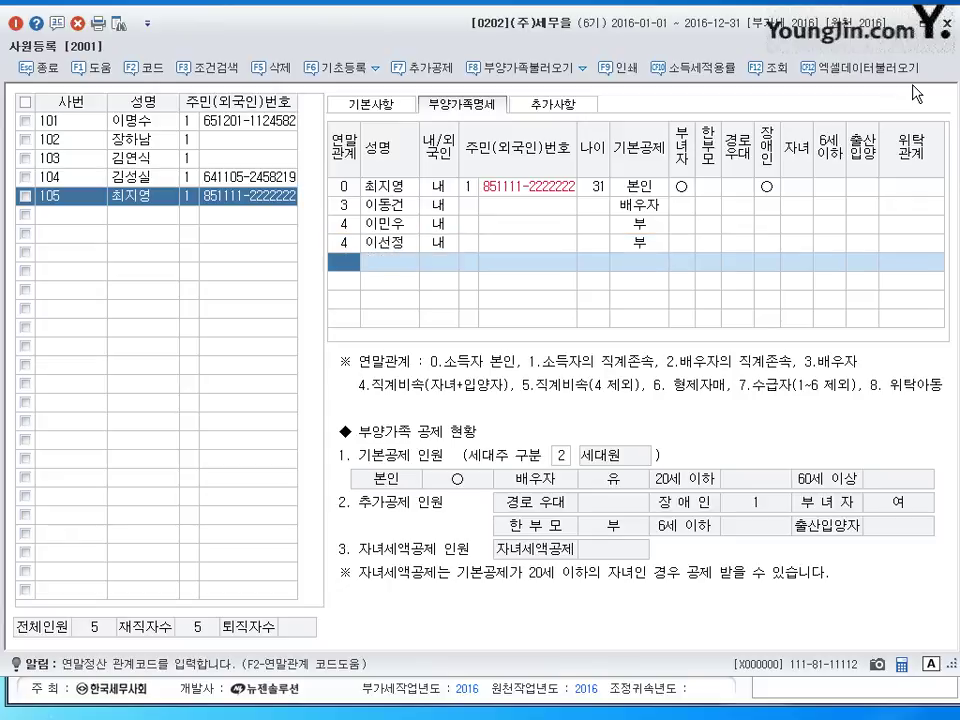
# - Add a sibling with code 6 and two ascendants with code 1, entering their names
pyautogui.write('6')
pyautogui.press('Return')
pyautogui.write('조민')
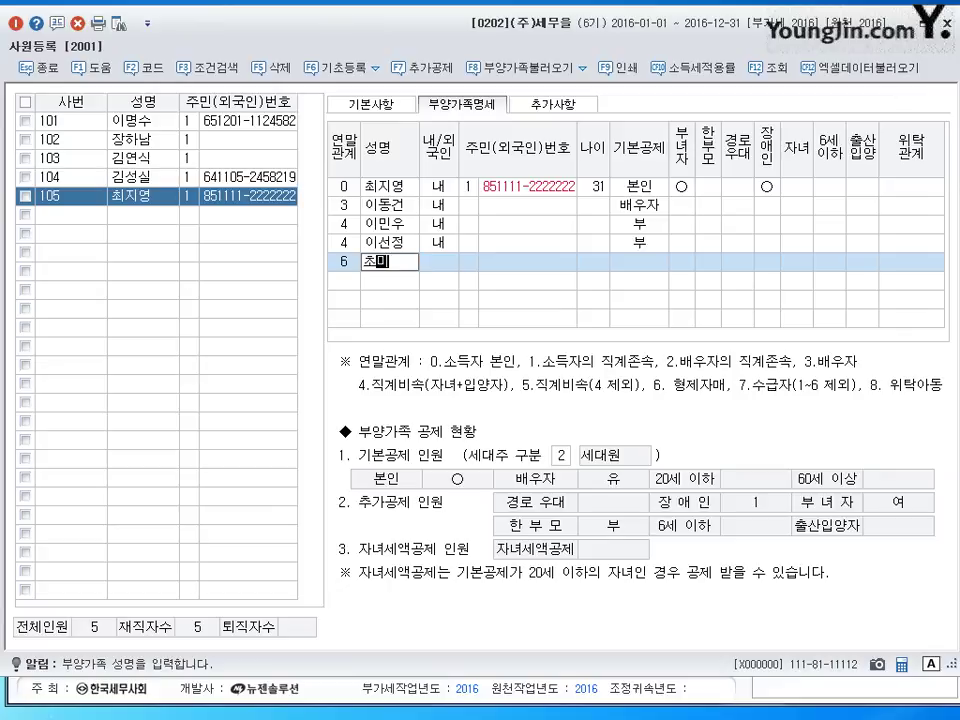
pyautogui.press('BackSpace')
pyautogui.press('BackSpace')
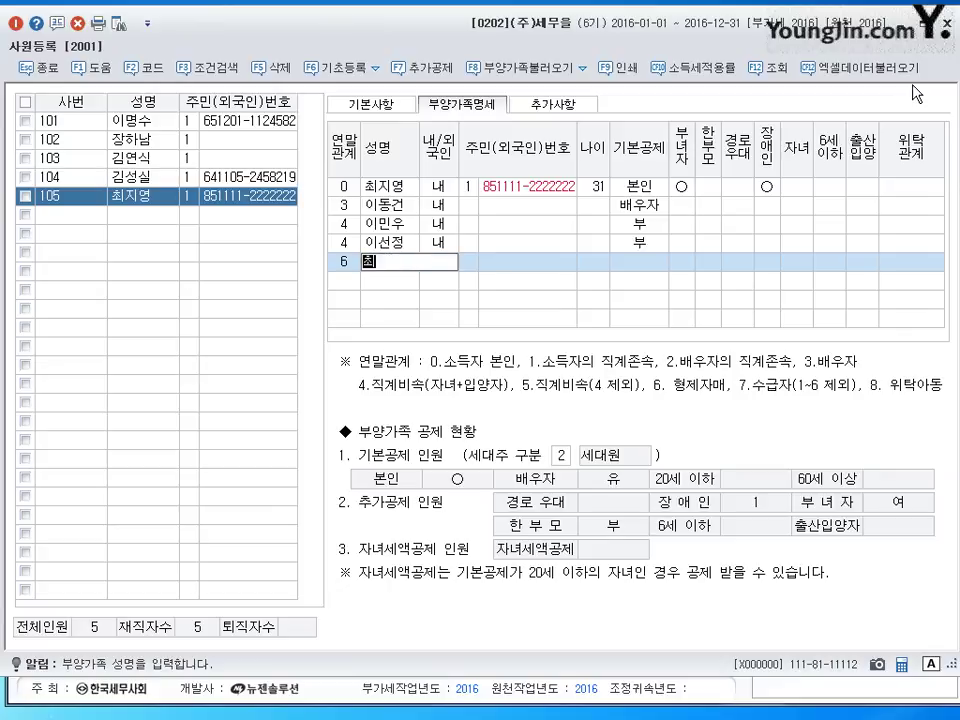
pyautogui.press('Return')
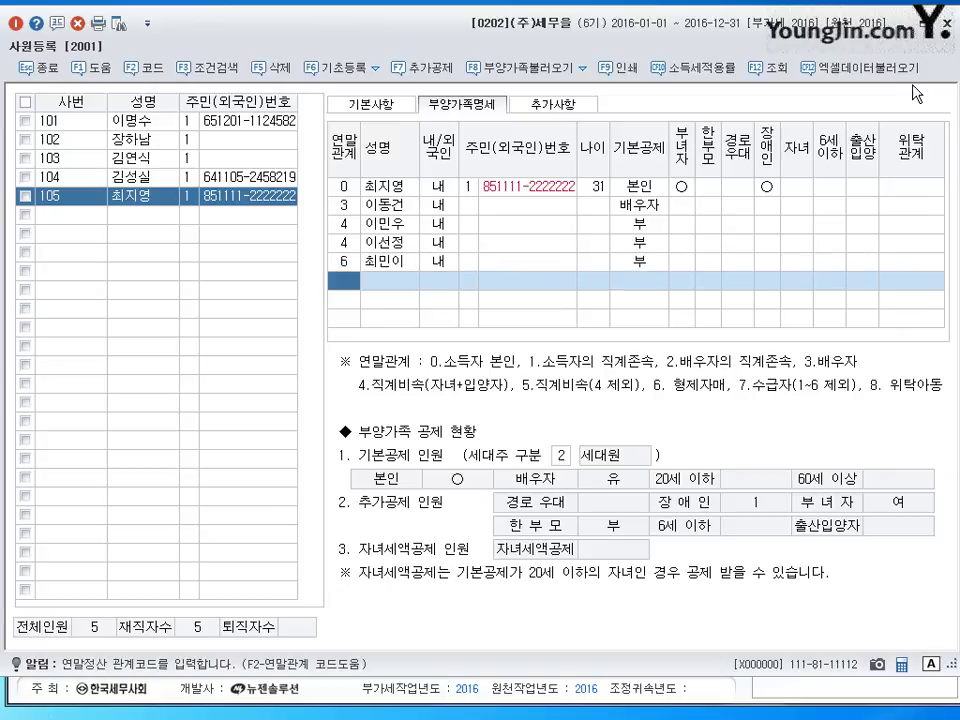
pyautogui.write('1')
pyautogui.press('Return')
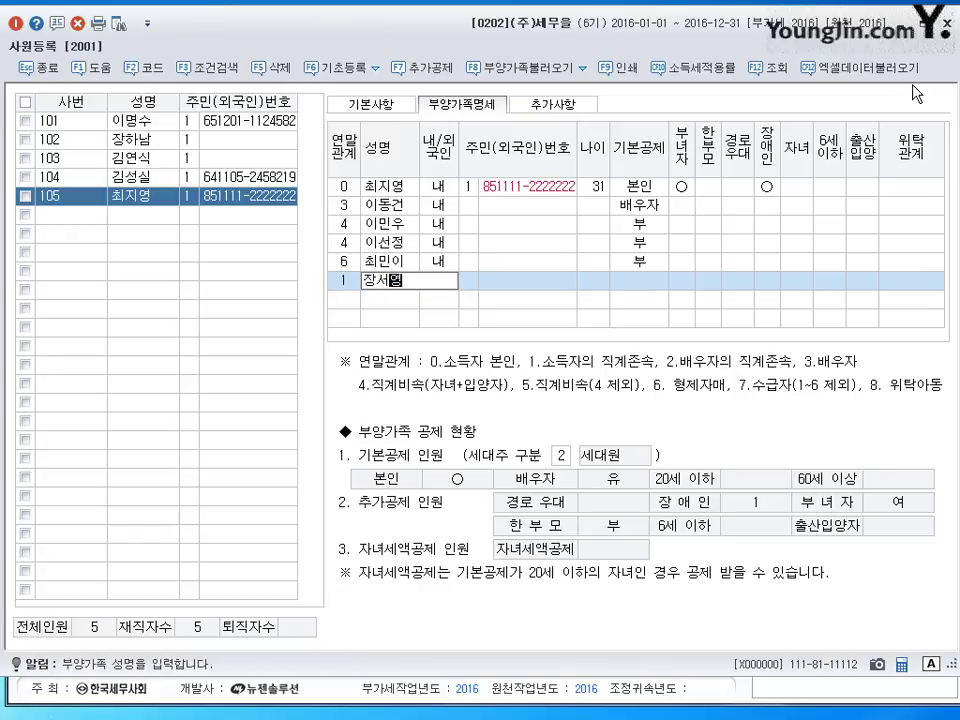
pyautogui.press('Return')
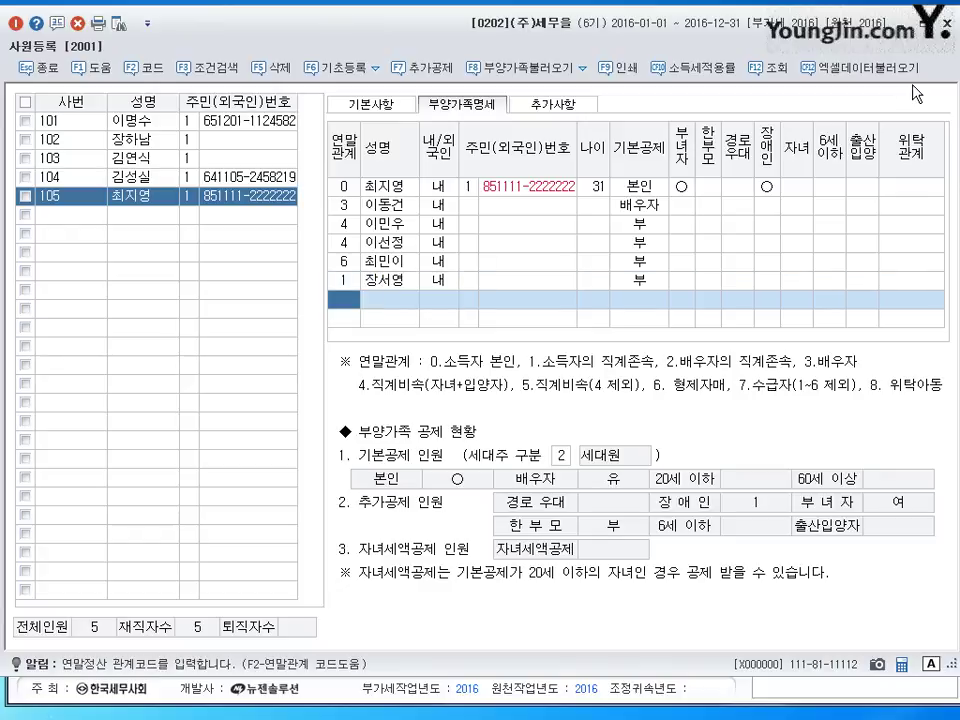
pyautogui.write('1')
pyautogui.press('Return')
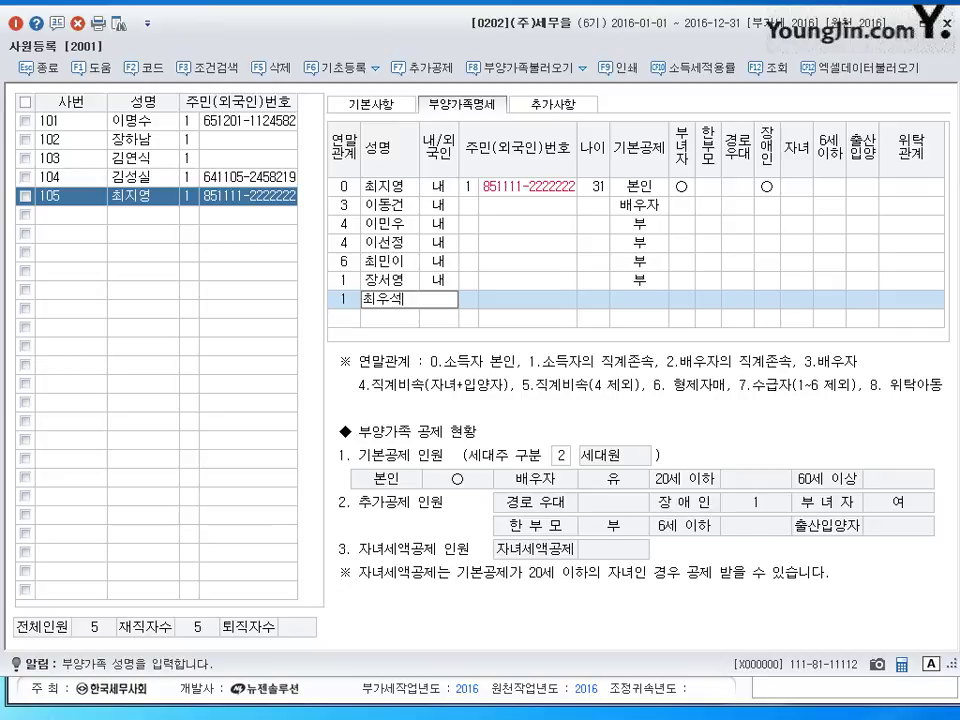
pyautogui.press('Return')
pyautogui.press('Up')
pyautogui.press('Up')
pyautogui.press('Up')
pyautogui.press('Up')
pyautogui.press('Up')
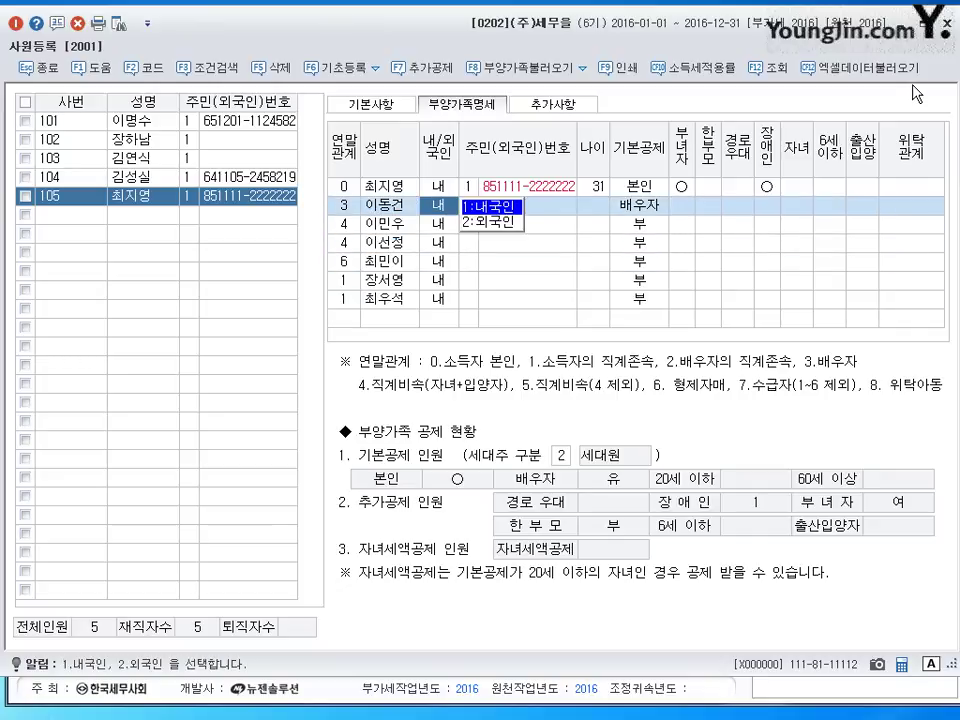
# - Enter resident registration numbers for the spouse and both children, setting 20세이하 for the second child
pyautogui.press('Return')
pyautogui.press('Return')
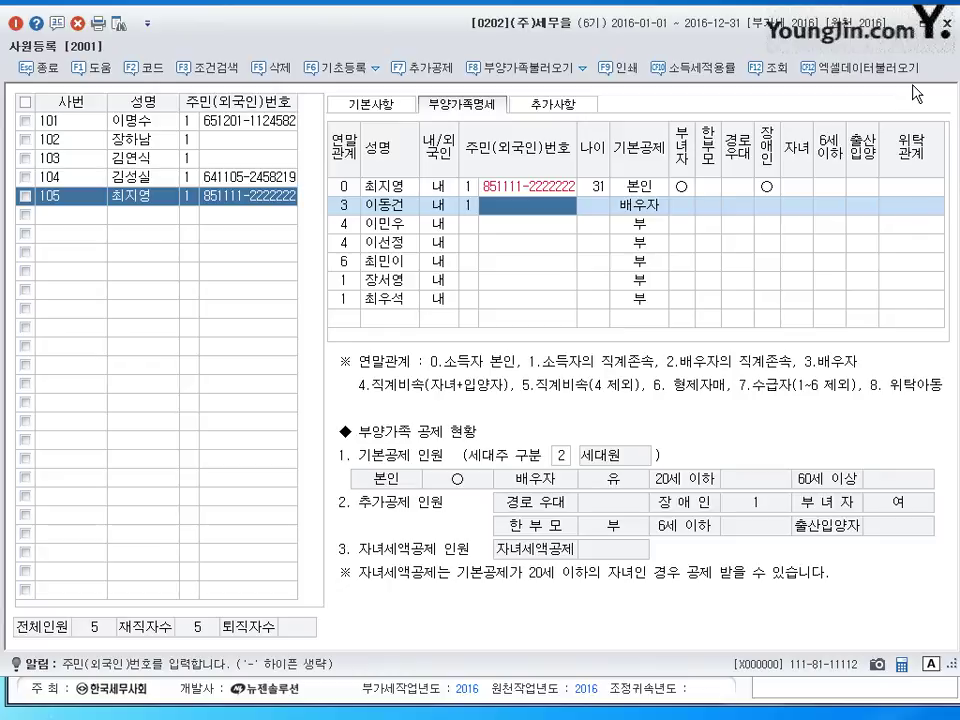
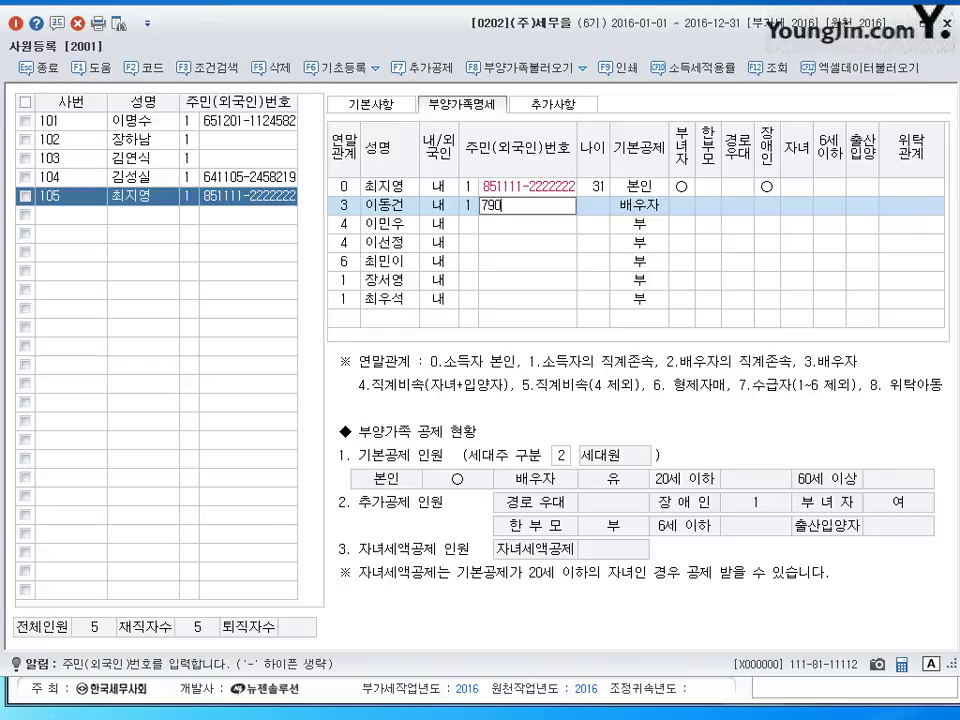
pyautogui.press('Return')
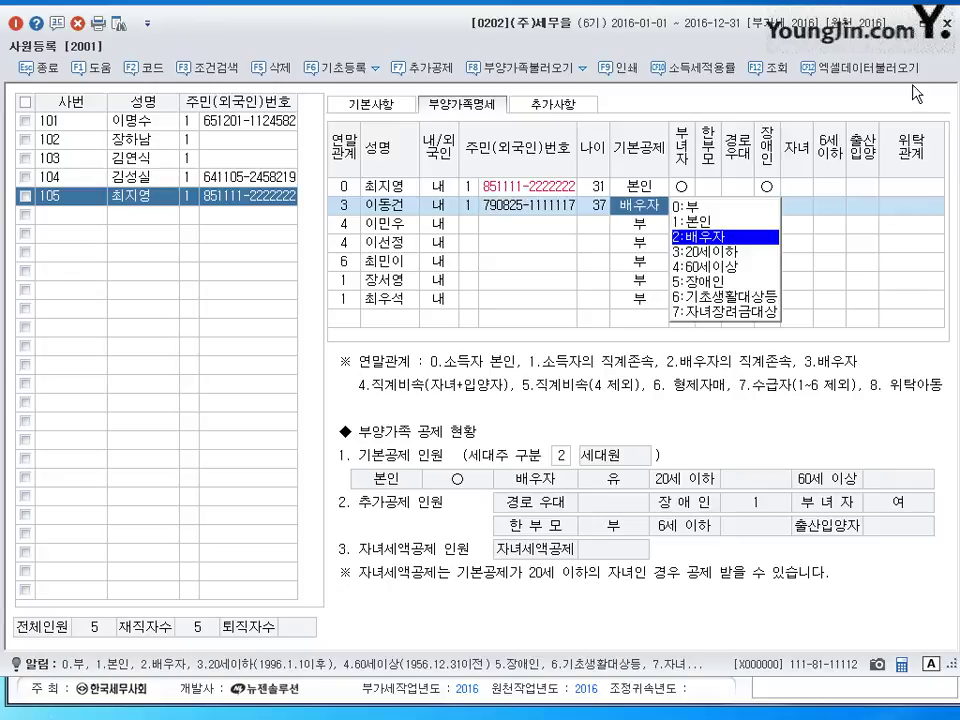
pyautogui.press('Down')
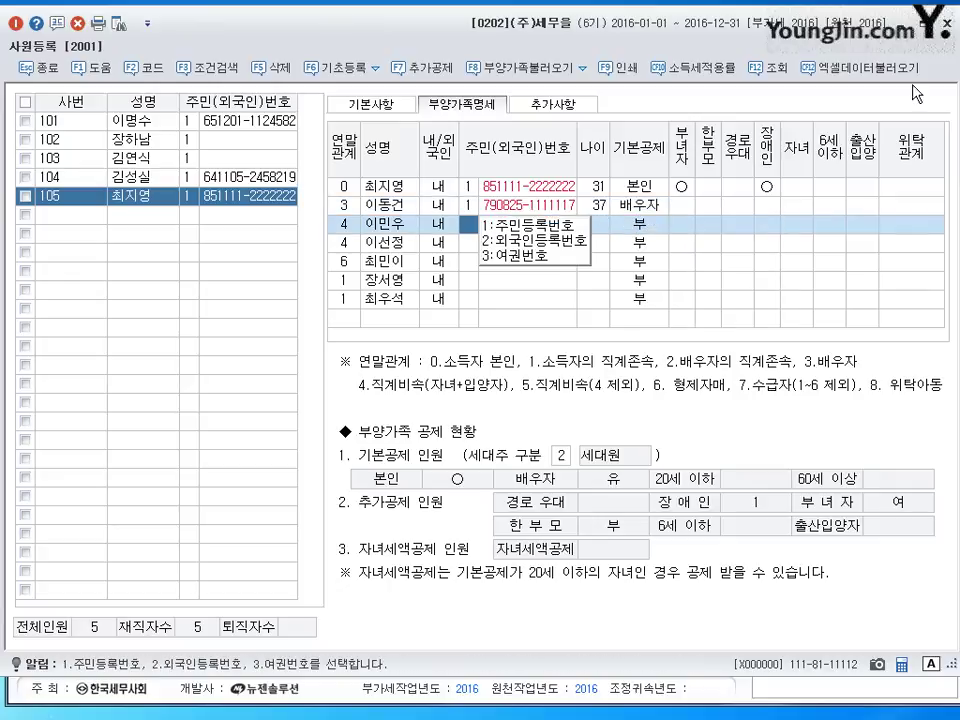
pyautogui.write('1')
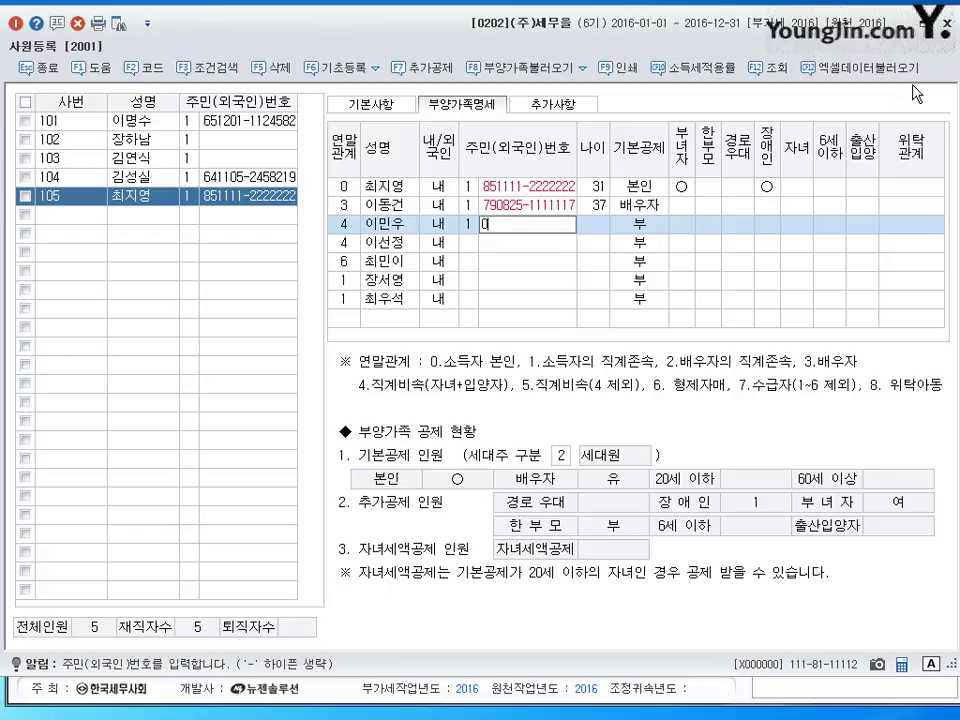
pyautogui.write('07010433333333')
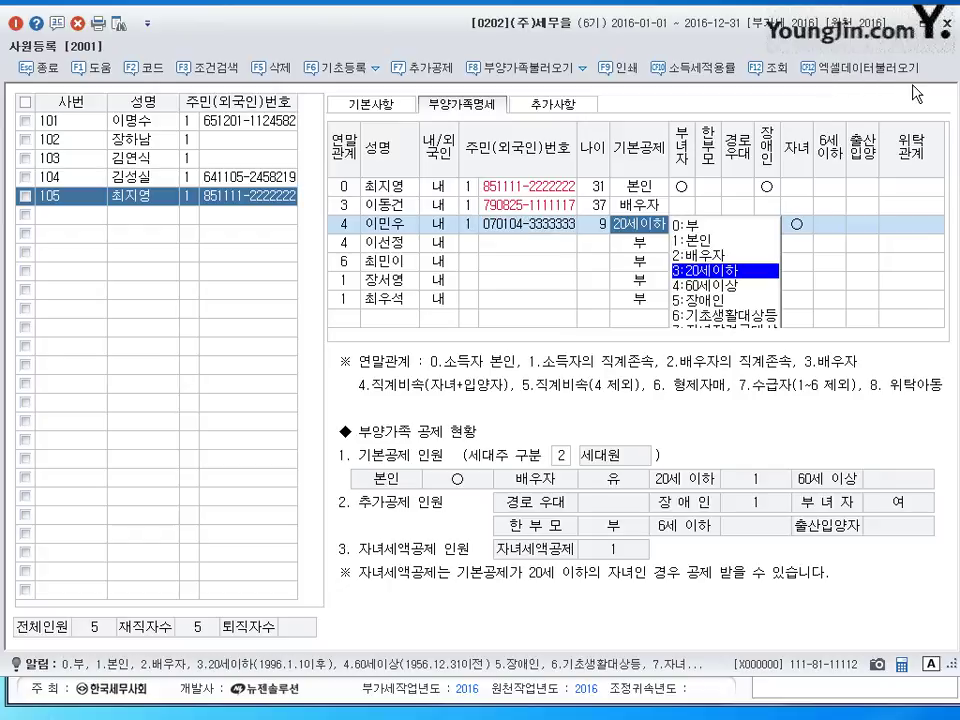
pyautogui.press('Return')
pyautogui.write('1')
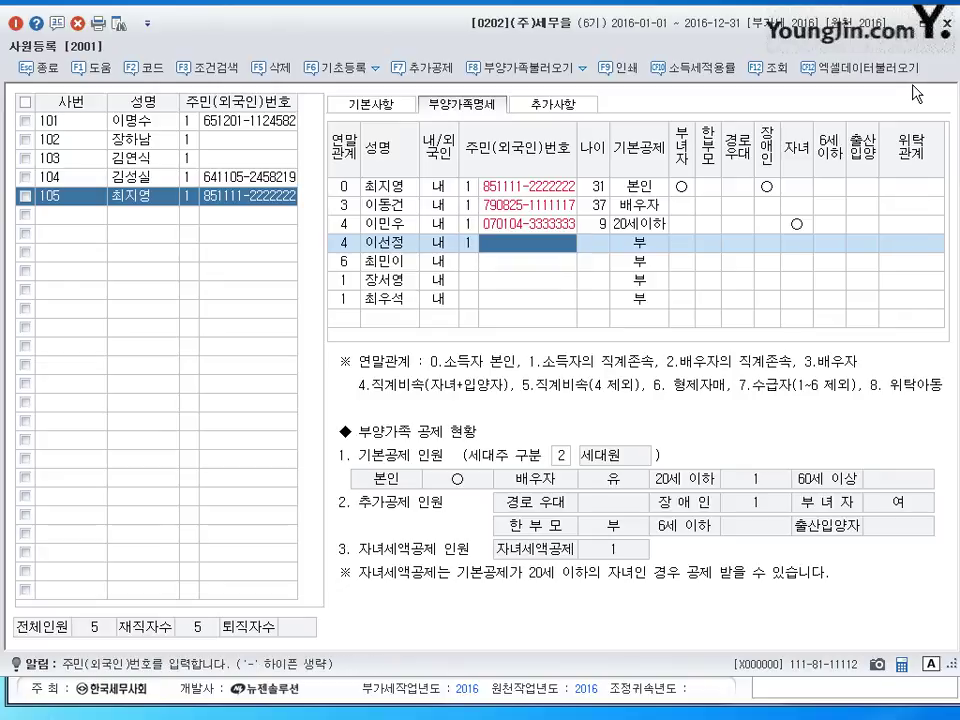
pyautogui.write('09')
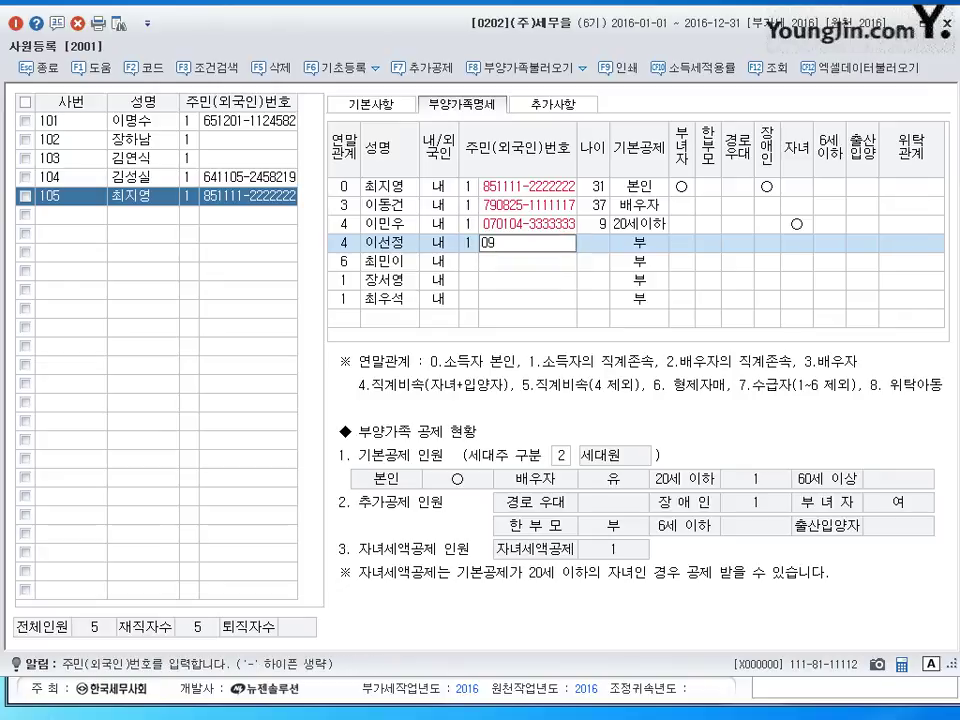
pyautogui.write('030544444444')
pyautogui.press('Return')
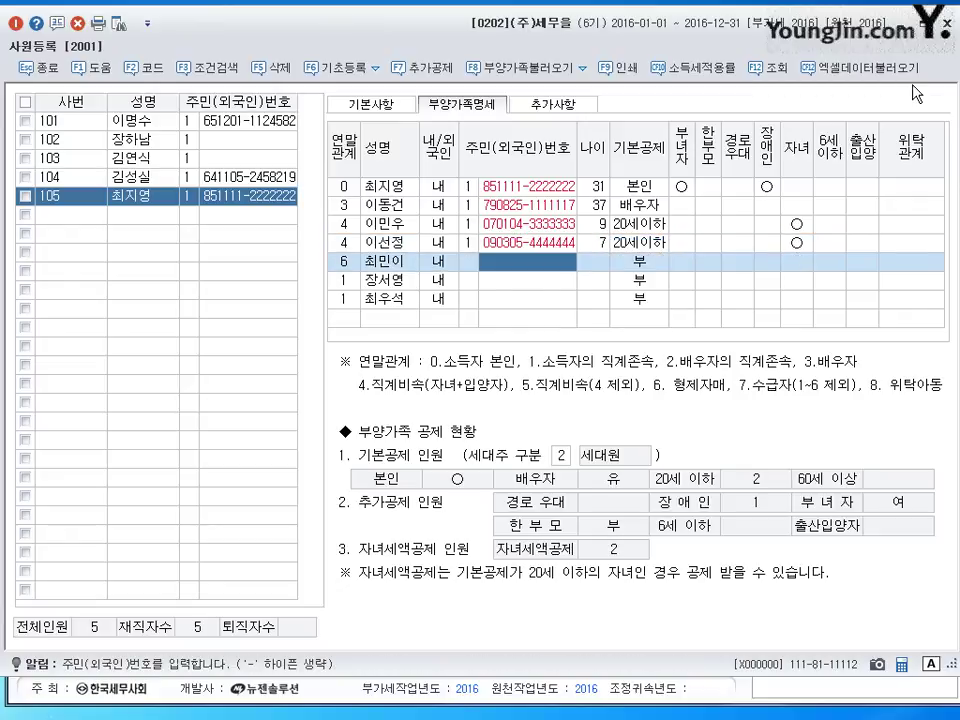
# - Enter ID type 1 resident numbers for the sibling and both ascendants: 20세이하 for the sibling, 60세이상 for the ascendants
pyautogui.press('Left')
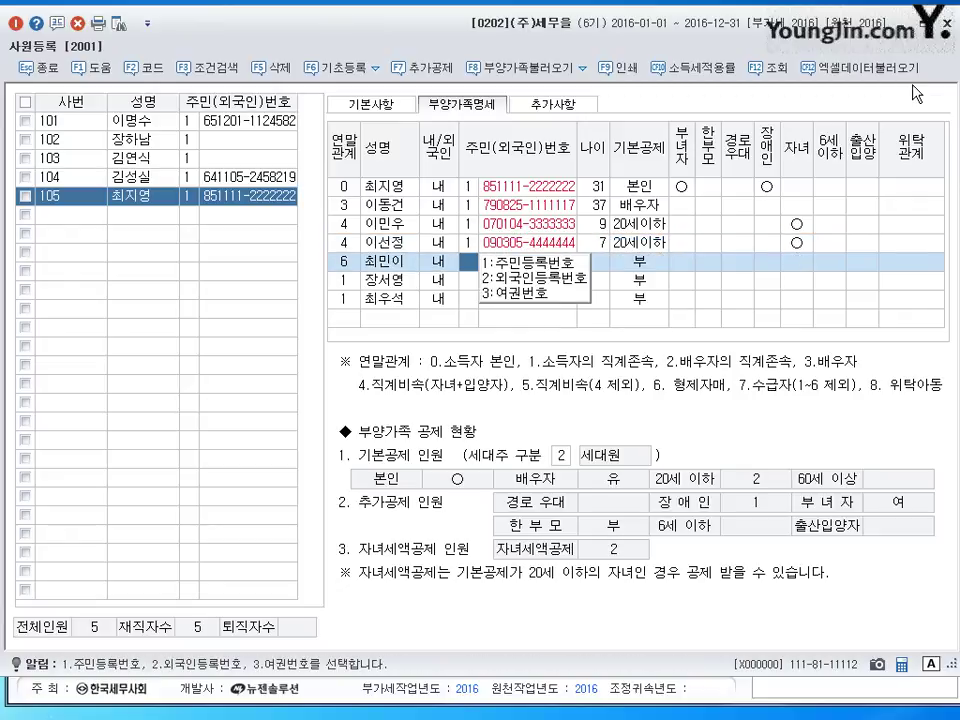
pyautogui.write('199')
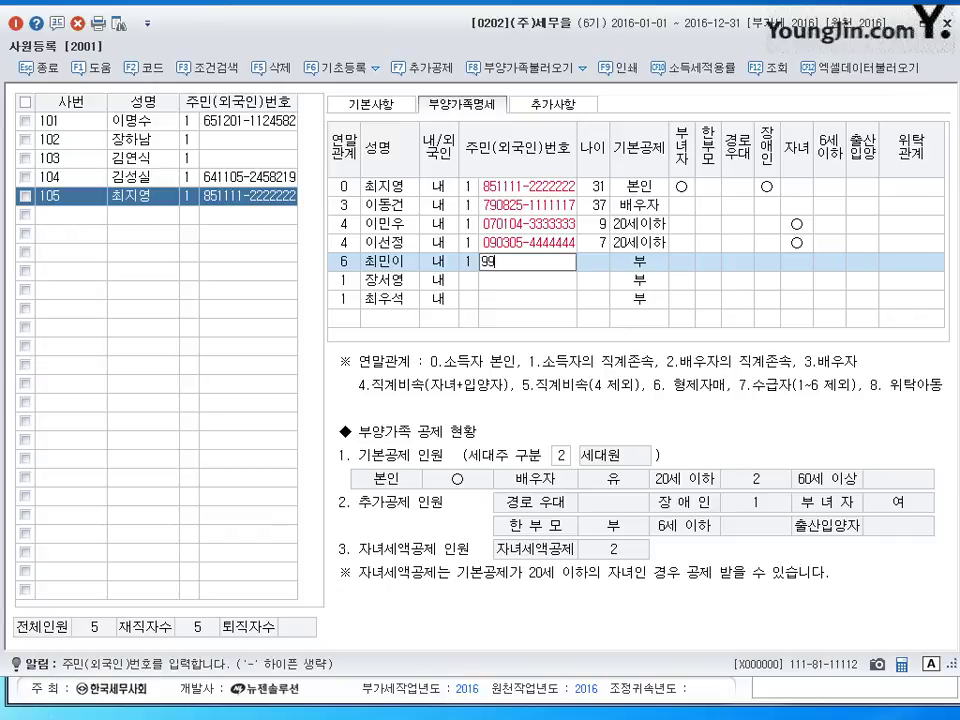
pyautogui.write('08272222220')
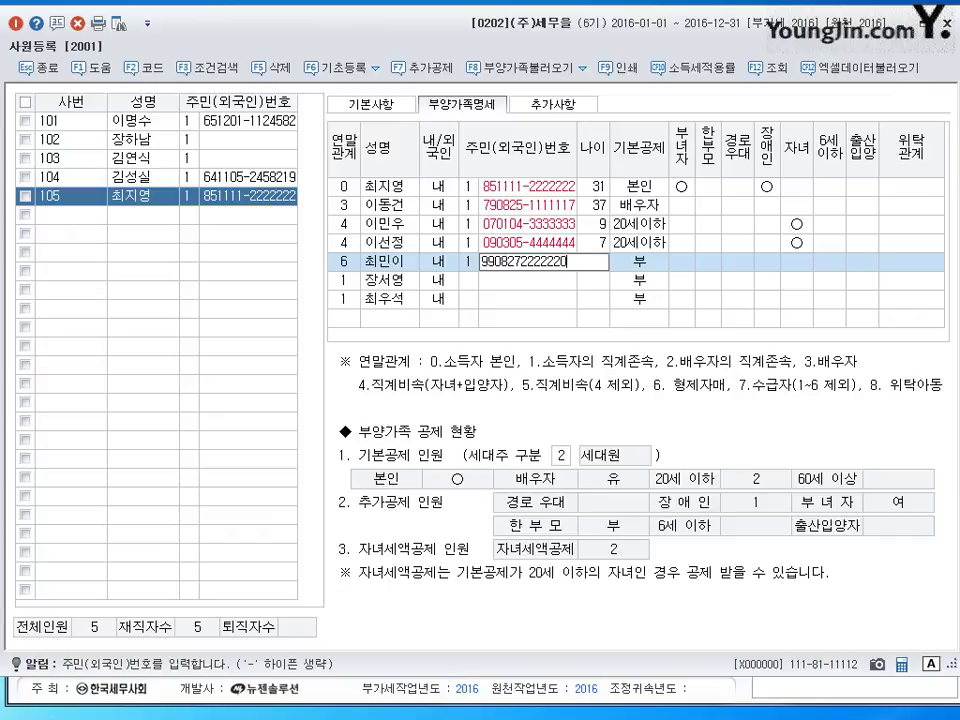
pyautogui.press('Return')
pyautogui.press('Return')
pyautogui.press('Left')
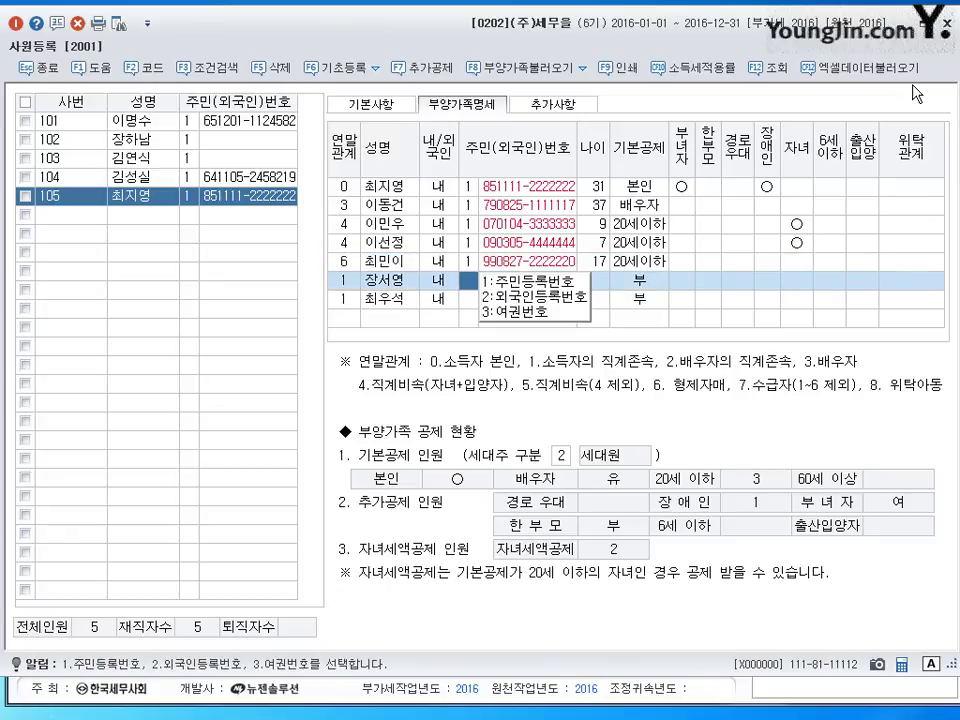
pyautogui.write('133')
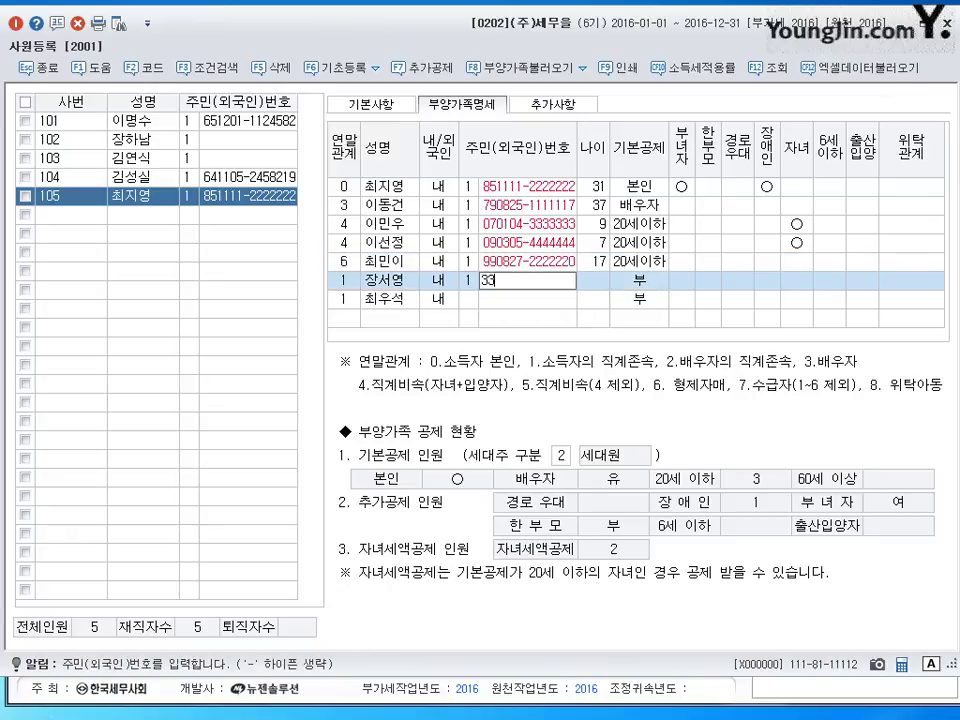
pyautogui.write('11102')
pyautogui.write('345678')
pyautogui.press('Return')
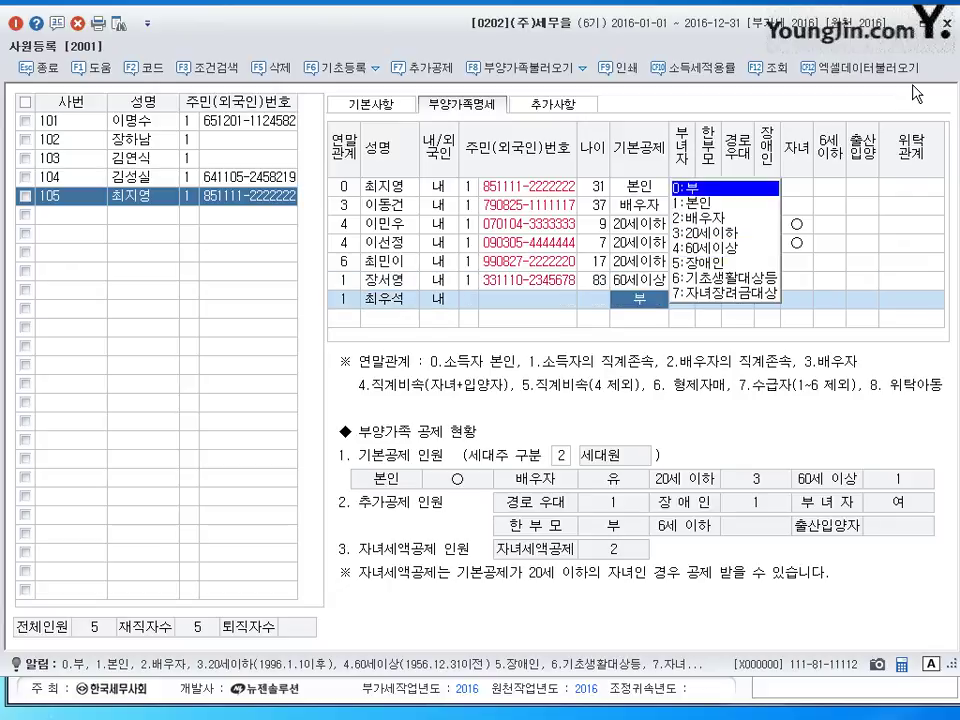
pyautogui.press('Return')
pyautogui.press('Return')
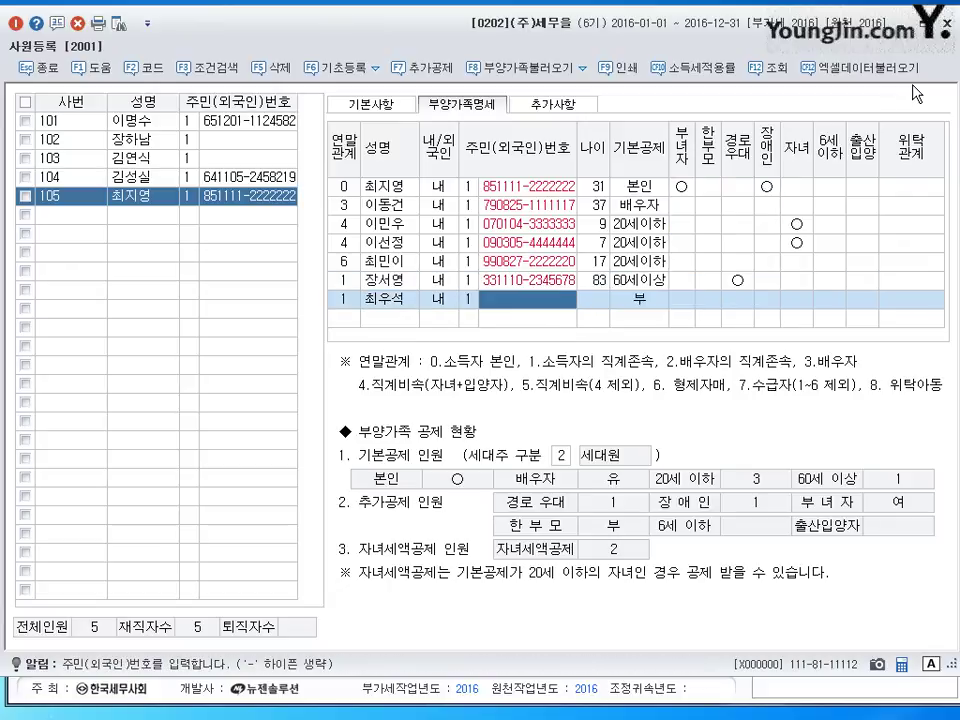
pyautogui.write('52')
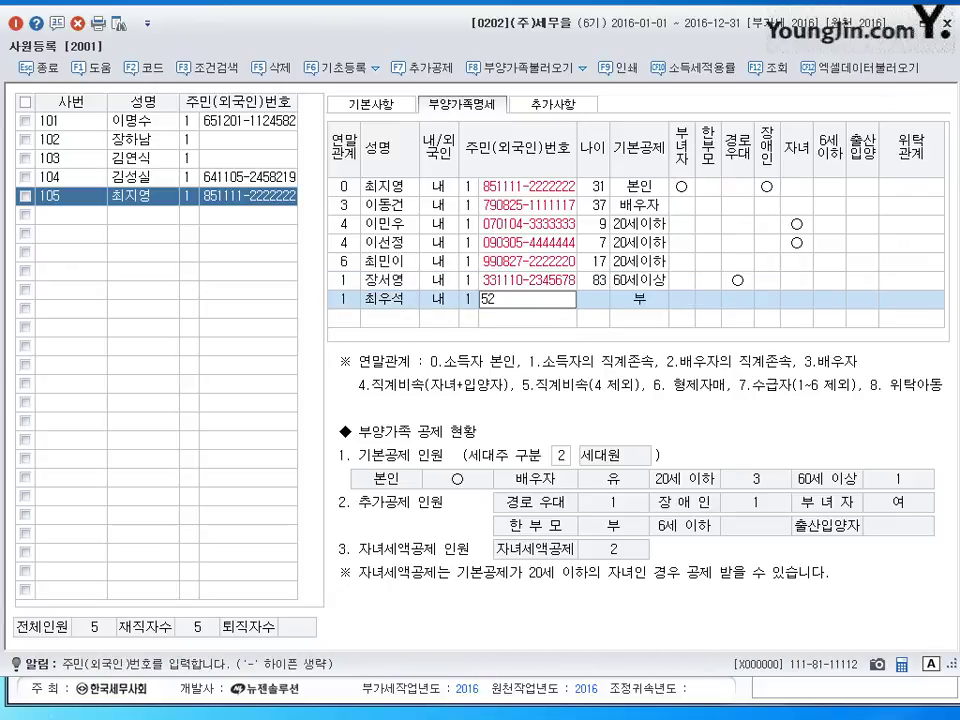
pyautogui.write('1010-1234567')
pyautogui.press('Return')
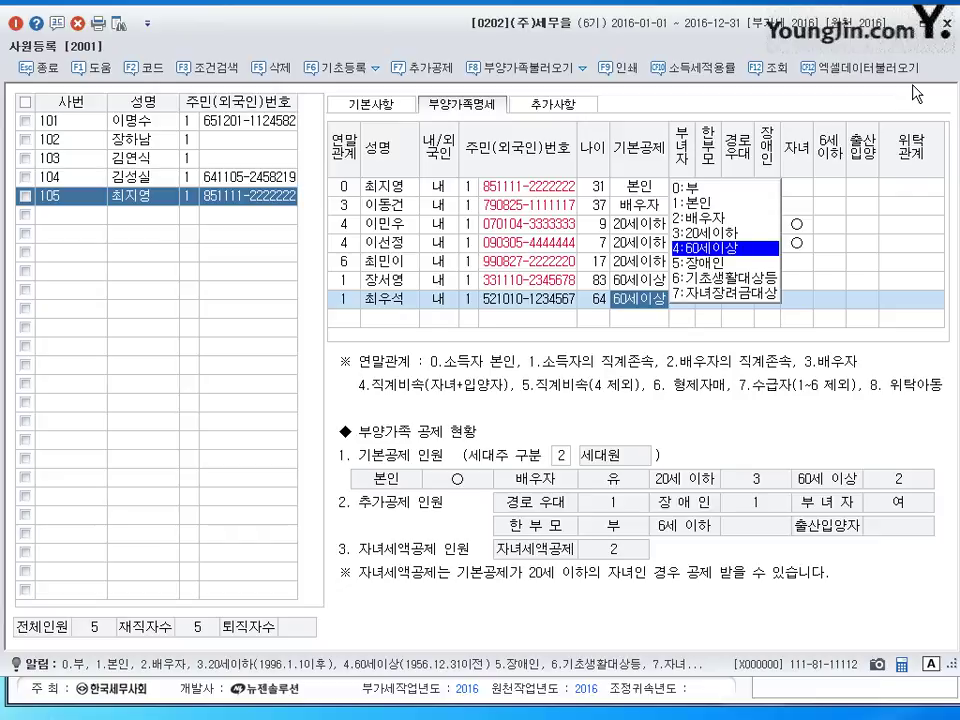
pyautogui.click(858, 186)
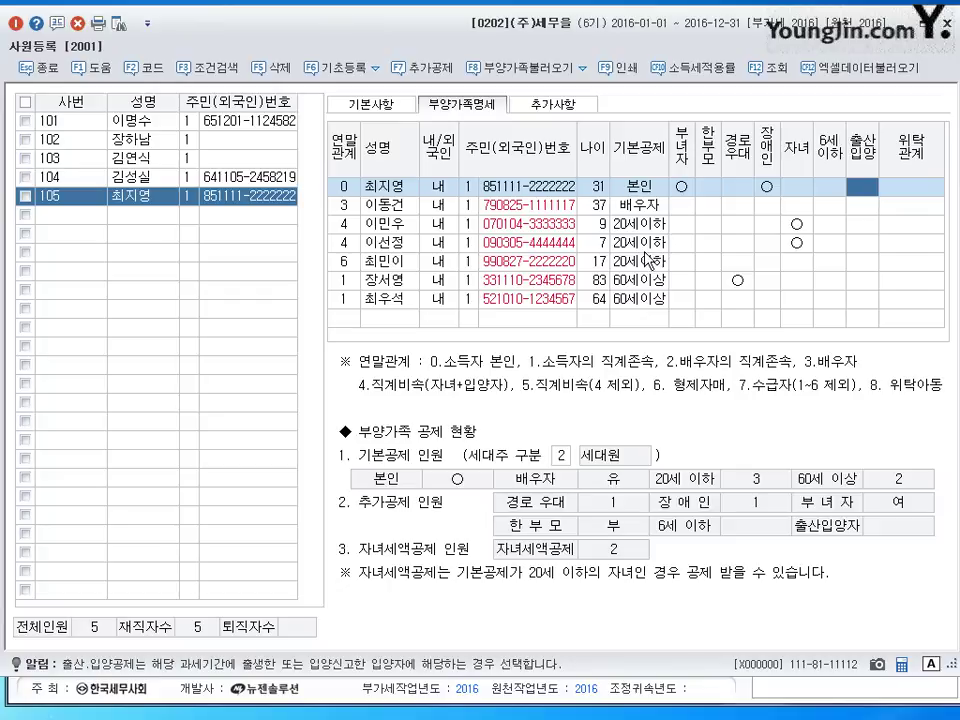
pyautogui.click(640, 205)
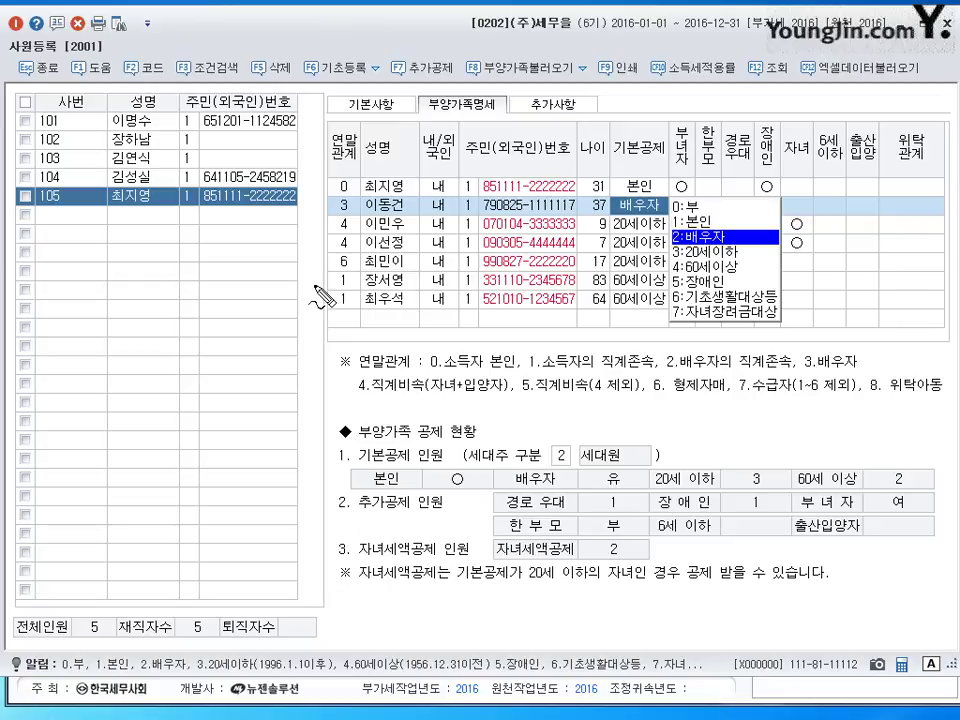
pyautogui.moveTo(241, 283)
pyautogui.mouseDown()
pyautogui.moveTo(284, 301)
pyautogui.moveTo(300, 285)
pyautogui.moveTo(398, 292)
pyautogui.mouseUp()
pyautogui.moveTo(388, 212)
pyautogui.mouseDown()
pyautogui.moveTo(396, 224)
pyautogui.moveTo(362, 300)
pyautogui.moveTo(400, 325)
pyautogui.moveTo(428, 310)
pyautogui.moveTo(468, 308)
pyautogui.mouseUp()
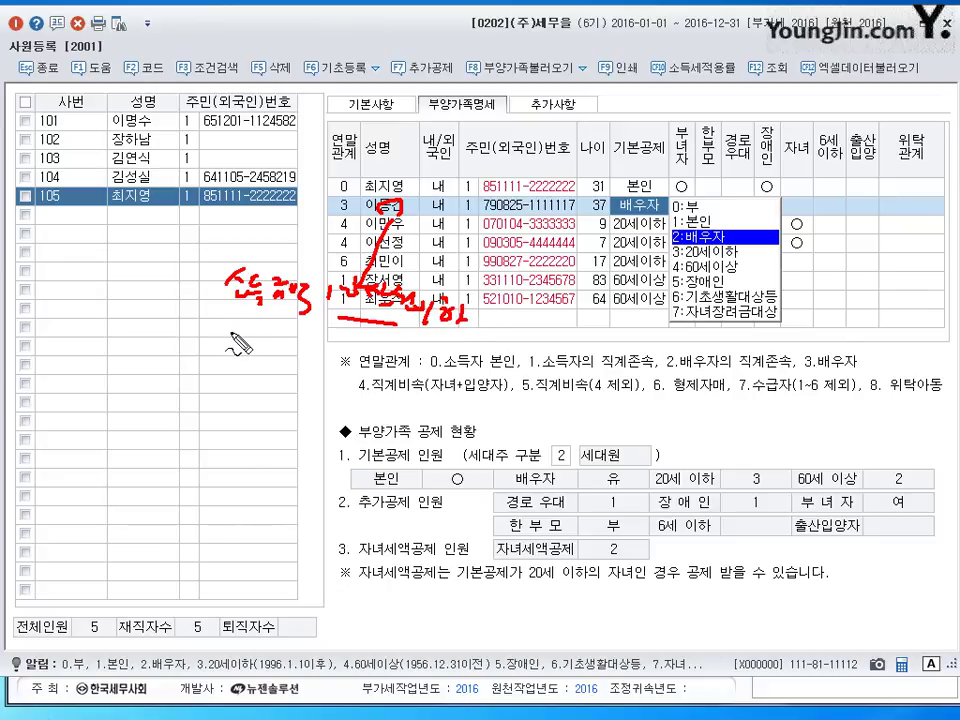
pyautogui.moveTo(202, 344); pyautogui.dragTo(322, 374)
pyautogui.moveTo(330, 370); pyautogui.dragTo(346, 374)
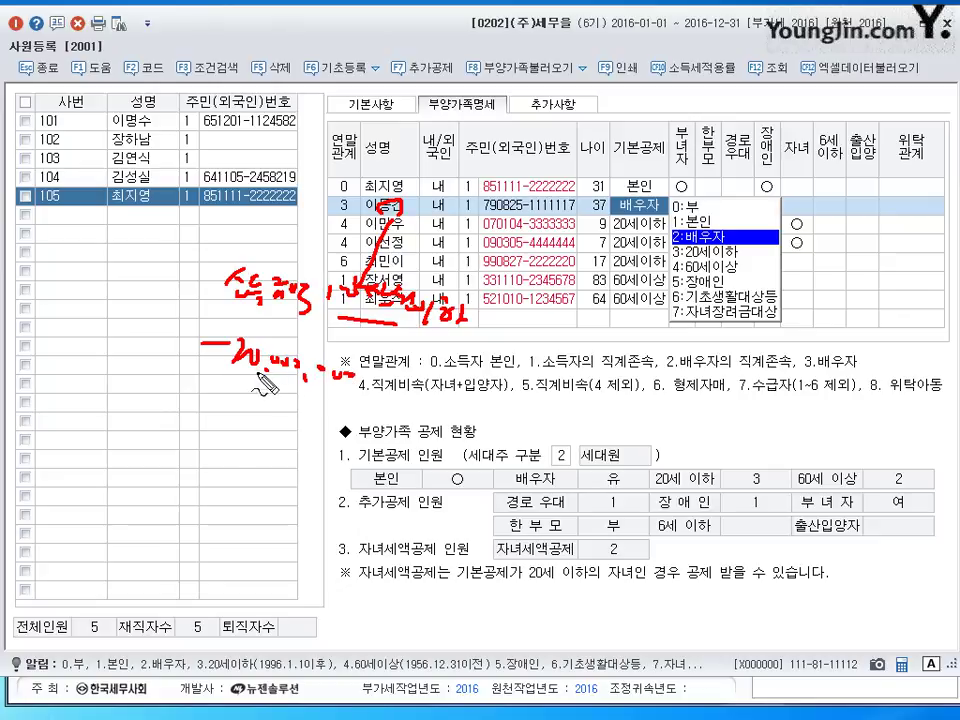
pyautogui.moveTo(246, 398)
pyautogui.mouseDown()
pyautogui.moveTo(280, 397)
pyautogui.moveTo(324, 420)
pyautogui.moveTo(372, 412)
pyautogui.moveTo(385, 435)
pyautogui.mouseUp()
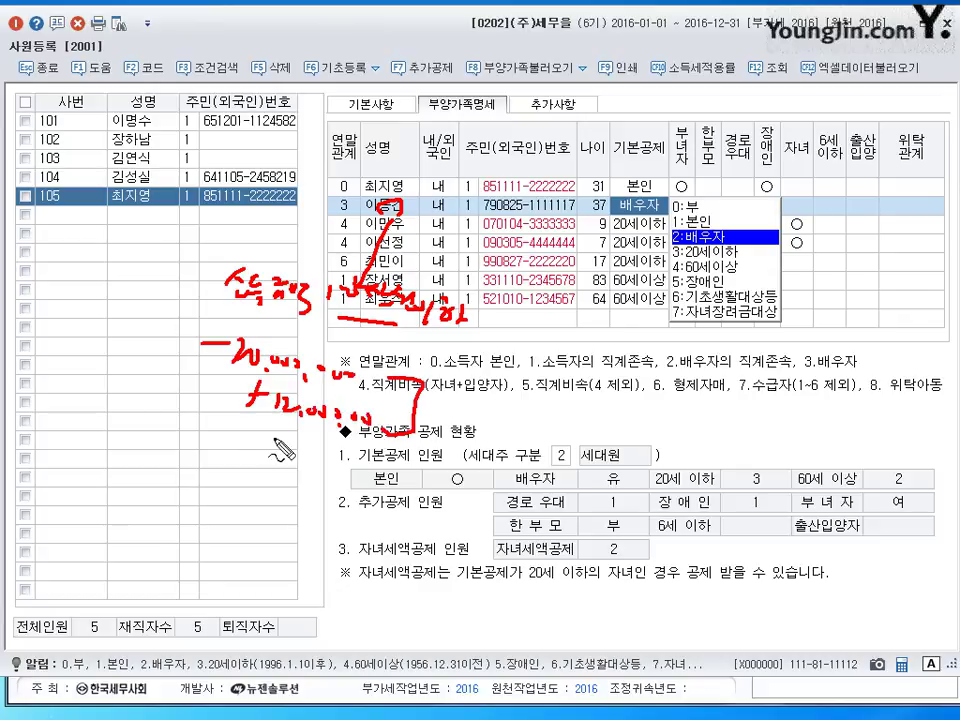
pyautogui.moveTo(240, 462)
pyautogui.mouseDown()
pyautogui.moveTo(275, 455)
pyautogui.moveTo(335, 490)
pyautogui.moveTo(335, 445)
pyautogui.mouseUp()
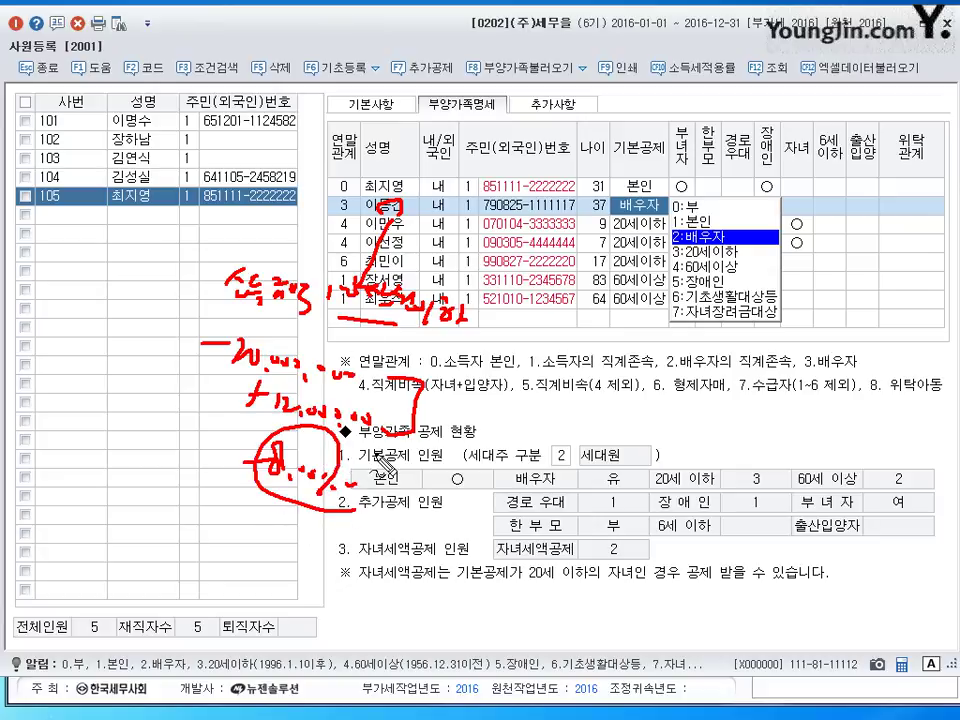
pyautogui.press('Escape')
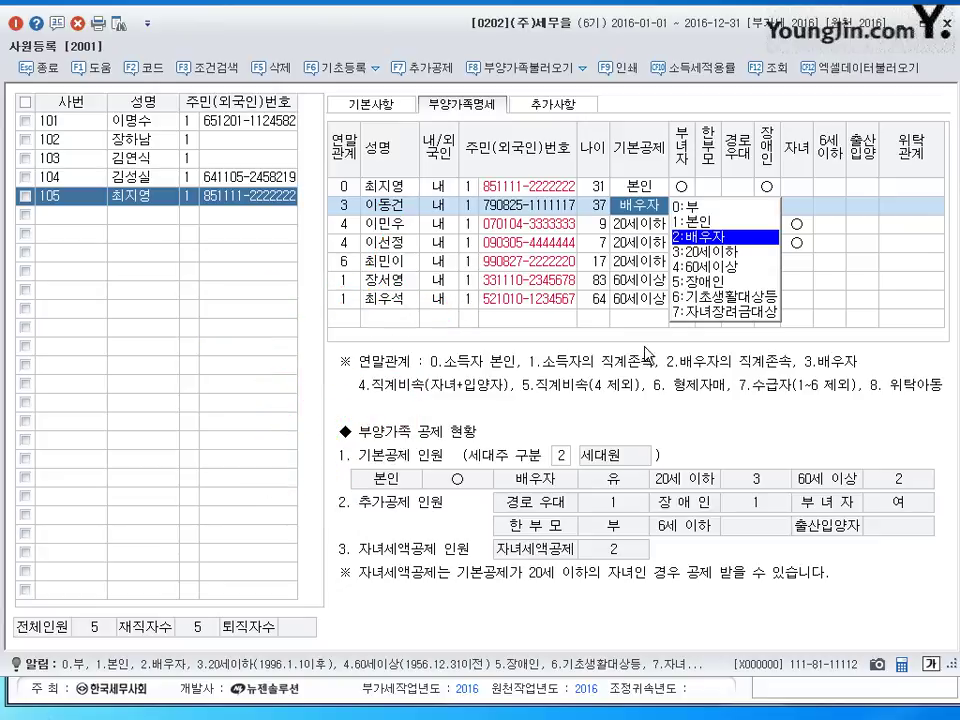
# - Set the spouse's 위탁관계 to 남편 from the code list
pyautogui.click(921, 210)
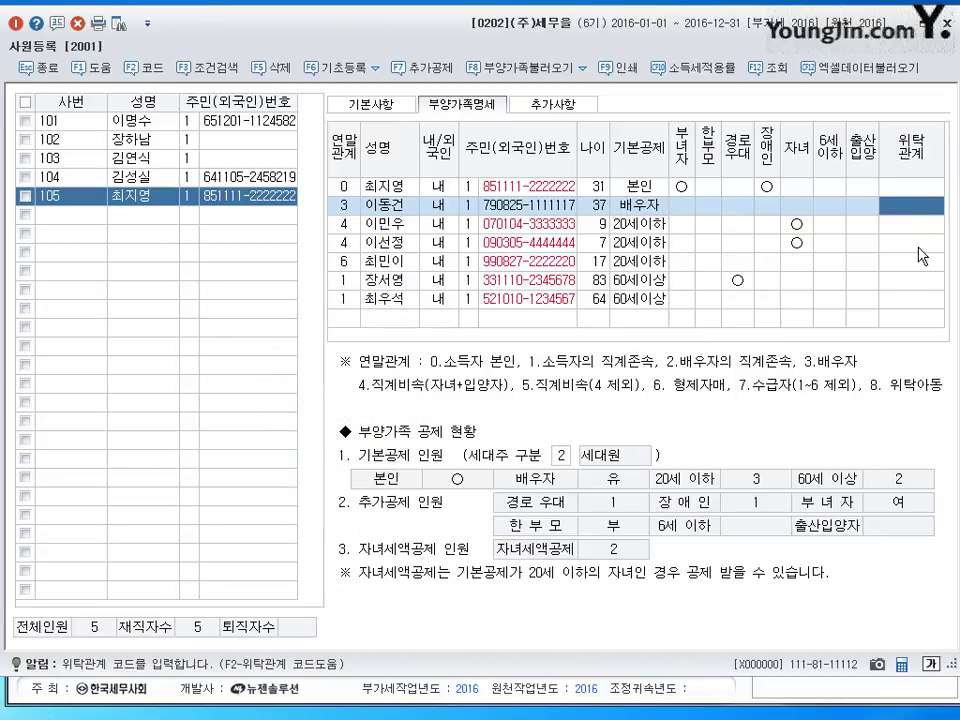
pyautogui.press('F2')
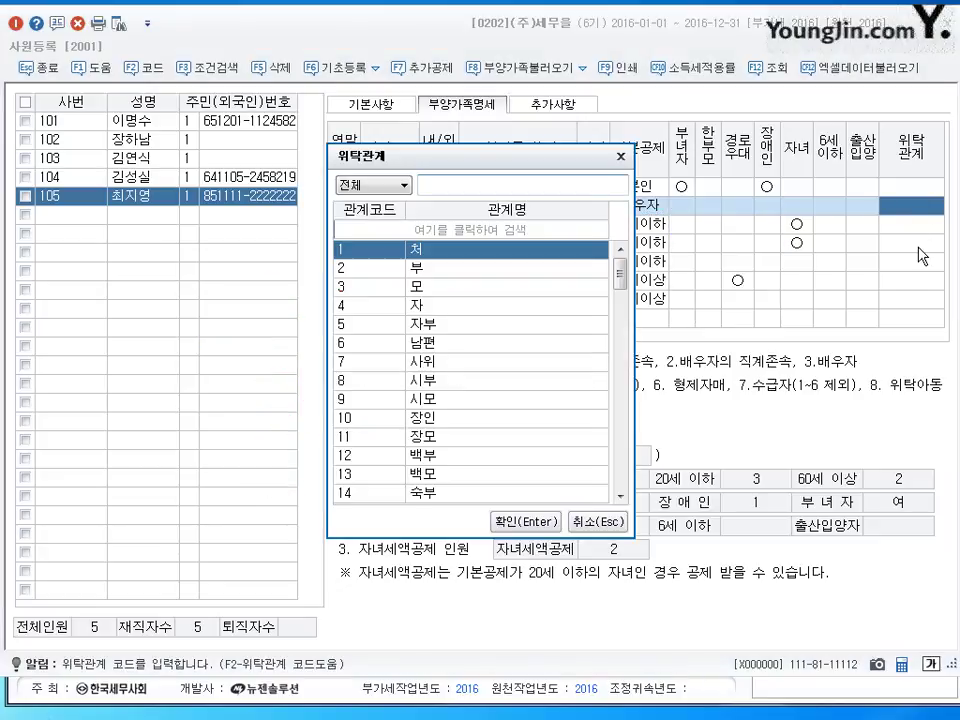
pyautogui.click(574, 343)
pyautogui.click(540, 521)
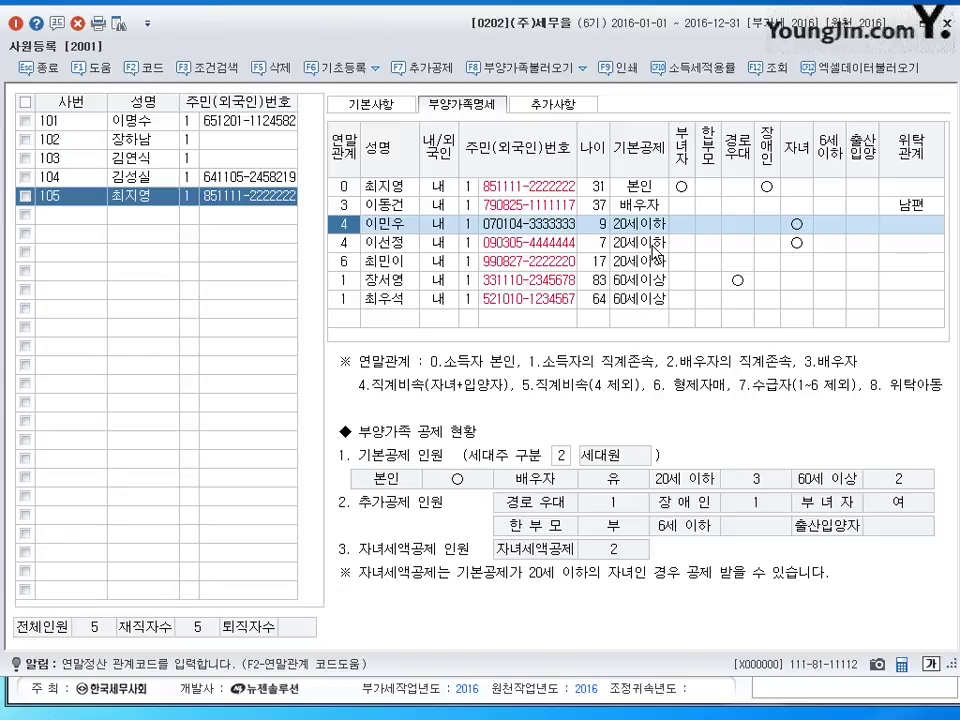
# - Enter code 4 so both children's 위탁관계 becomes 자
pyautogui.click(640, 242)
pyautogui.click(851, 228)
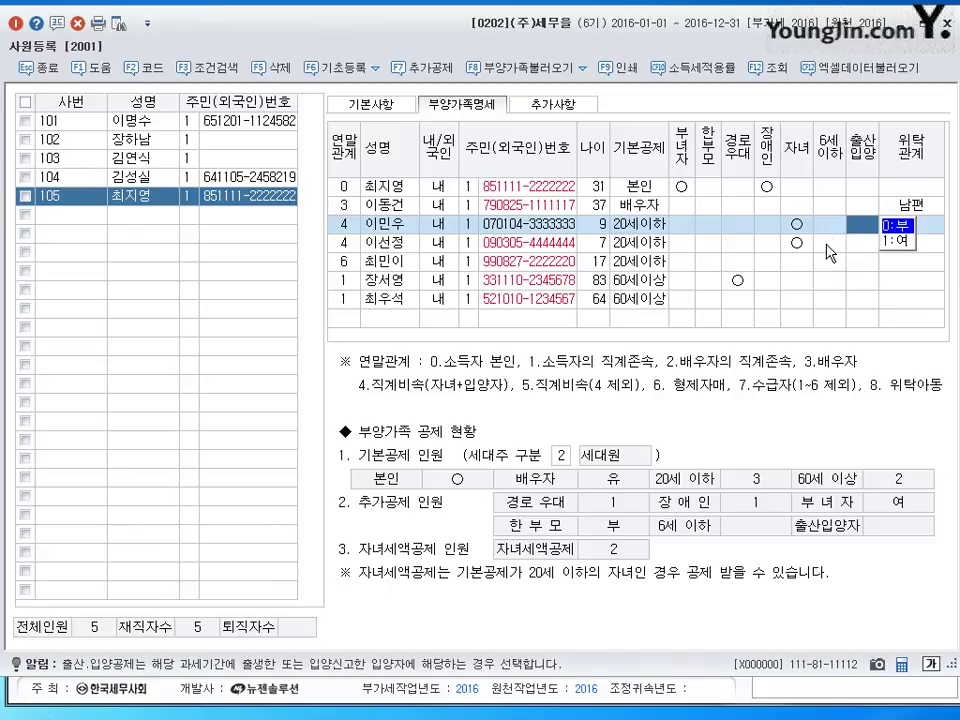
pyautogui.click(825, 240)
pyautogui.click(920, 225)
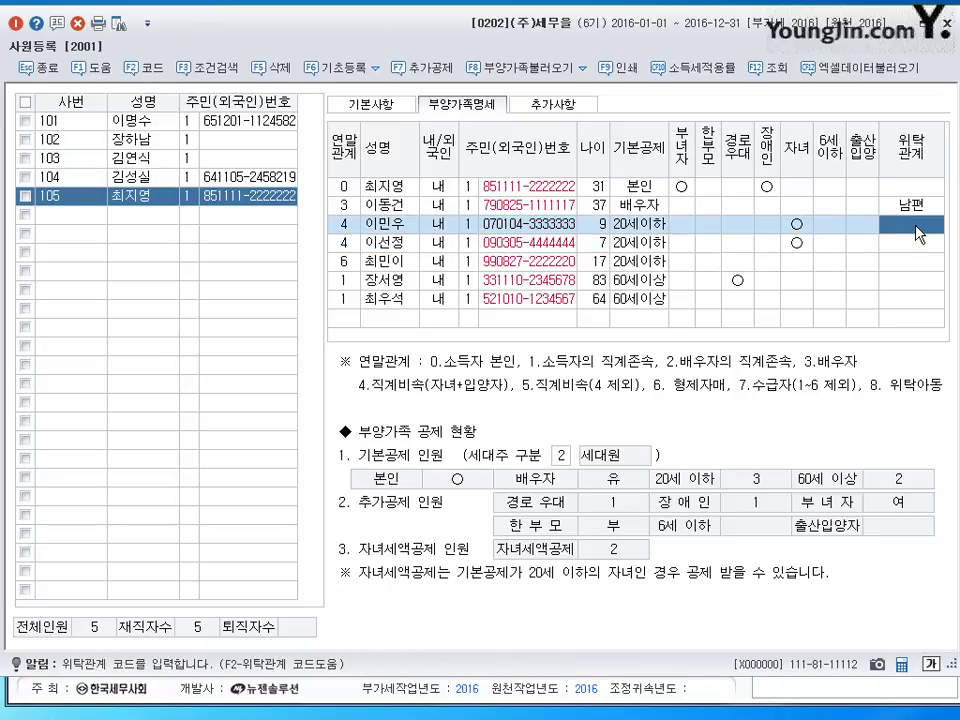
pyautogui.write('4')
pyautogui.press('Return')
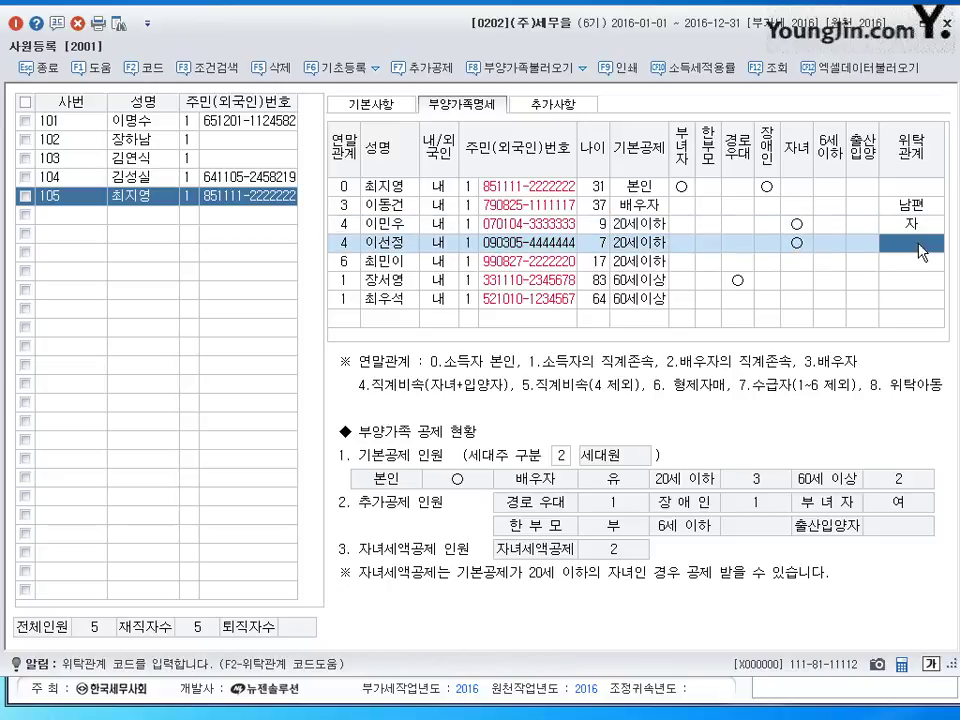
pyautogui.write('4')
pyautogui.press('Return')
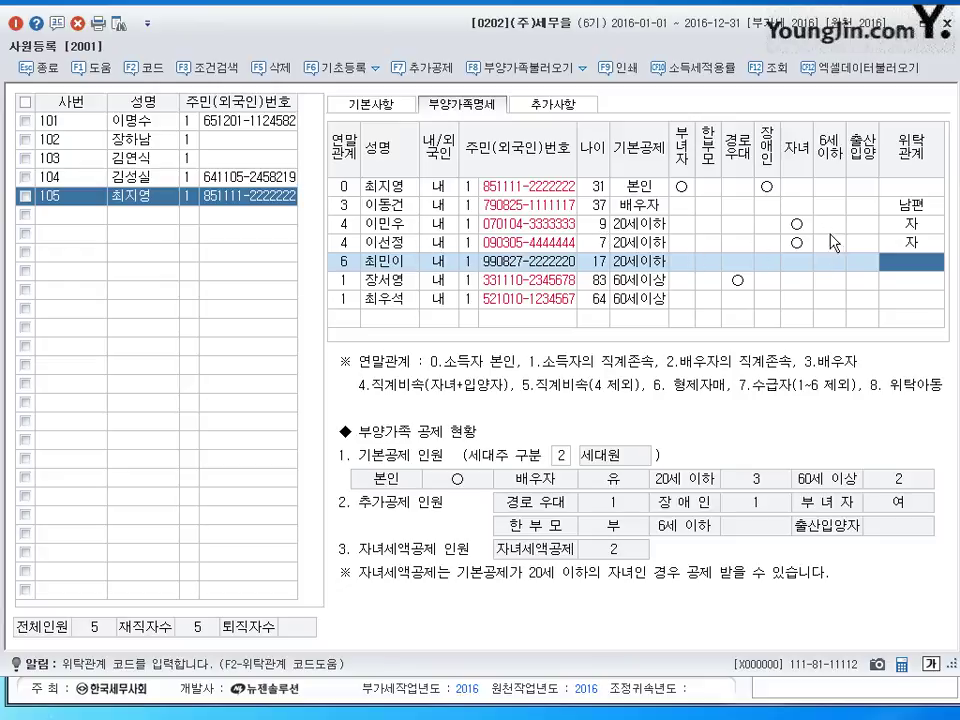
pyautogui.click(797, 262)
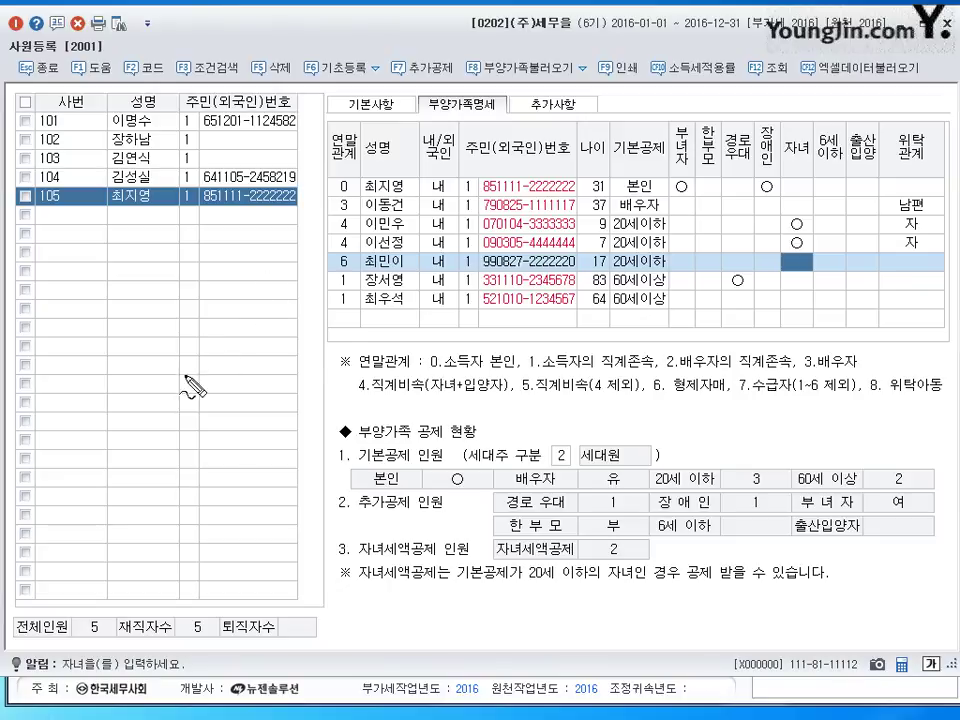
pyautogui.moveTo(186, 344); pyautogui.dragTo(190, 372)
pyautogui.moveTo(206, 341)
pyautogui.mouseDown()
pyautogui.moveTo(209, 373)
pyautogui.moveTo(240, 358)
pyautogui.moveTo(298, 356)
pyautogui.mouseUp()
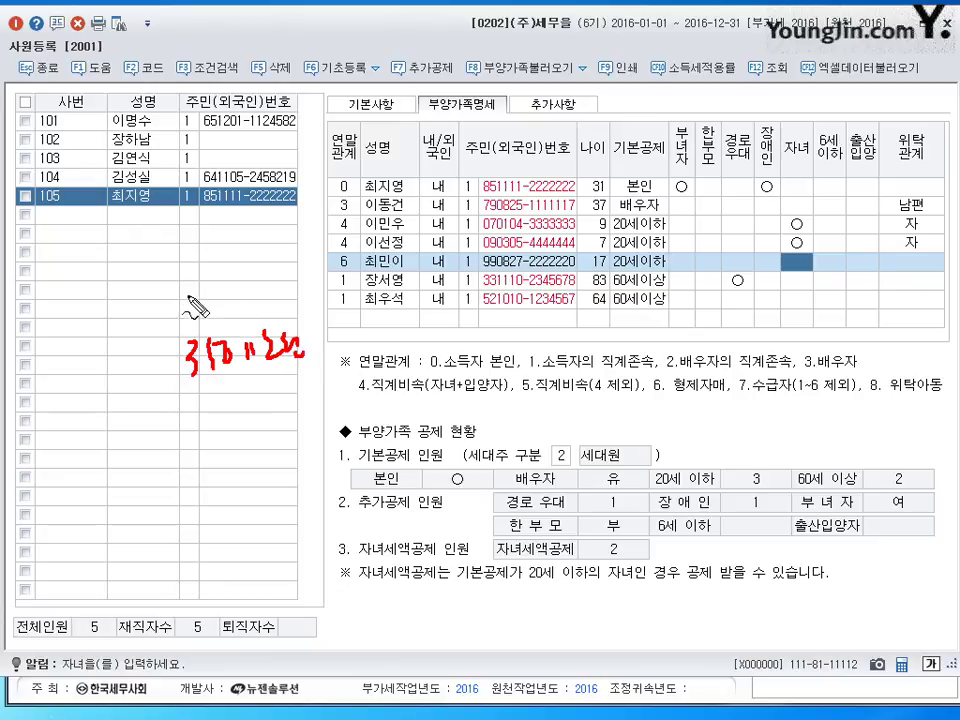
pyautogui.moveTo(183, 290)
pyautogui.mouseDown()
pyautogui.moveTo(212, 303)
pyautogui.moveTo(268, 300)
pyautogui.mouseUp()
pyautogui.moveTo(418, 262)
pyautogui.mouseDown()
pyautogui.moveTo(421, 280)
pyautogui.moveTo(492, 272)
pyautogui.mouseUp()
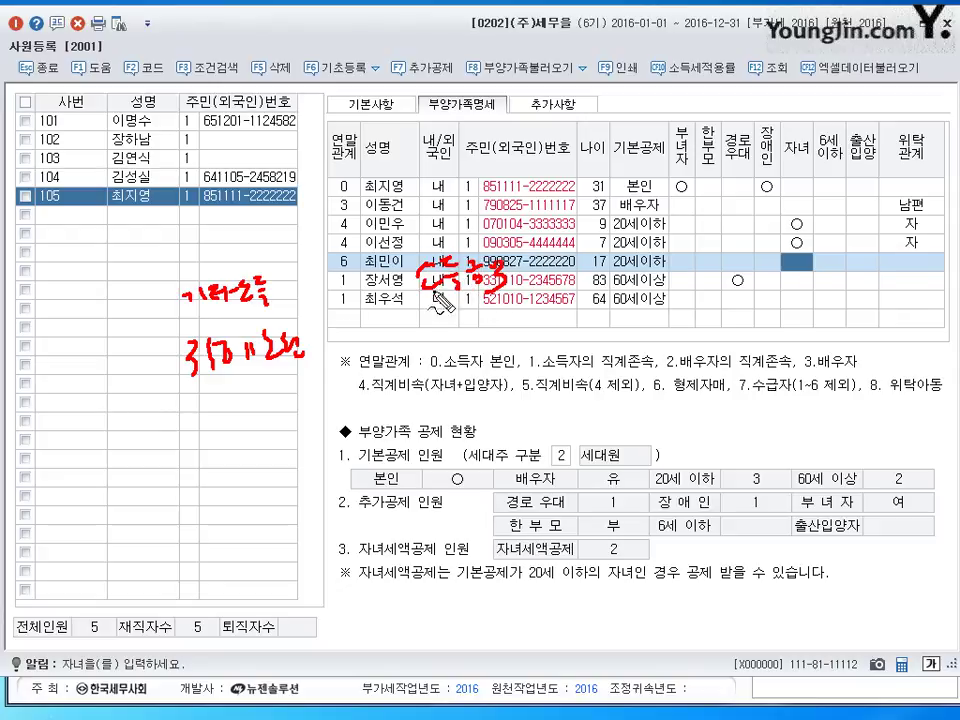
pyautogui.moveTo(193, 381); pyautogui.dragTo(262, 377)
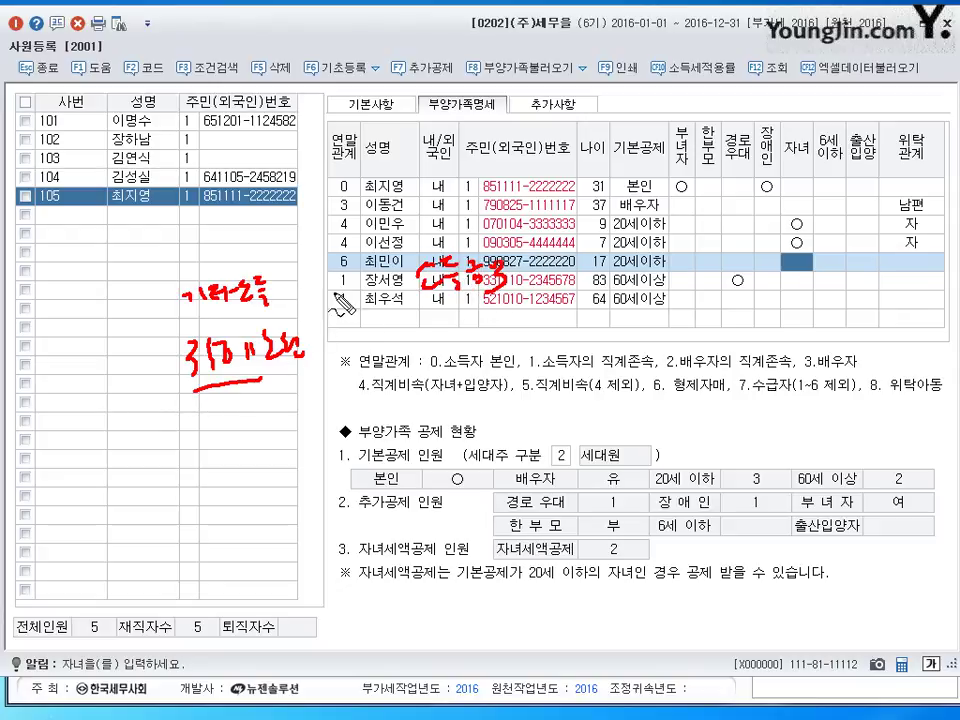
pyautogui.moveTo(270, 296)
pyautogui.mouseDown()
pyautogui.moveTo(303, 286)
pyautogui.moveTo(334, 298)
pyautogui.moveTo(362, 286)
pyautogui.mouseUp()
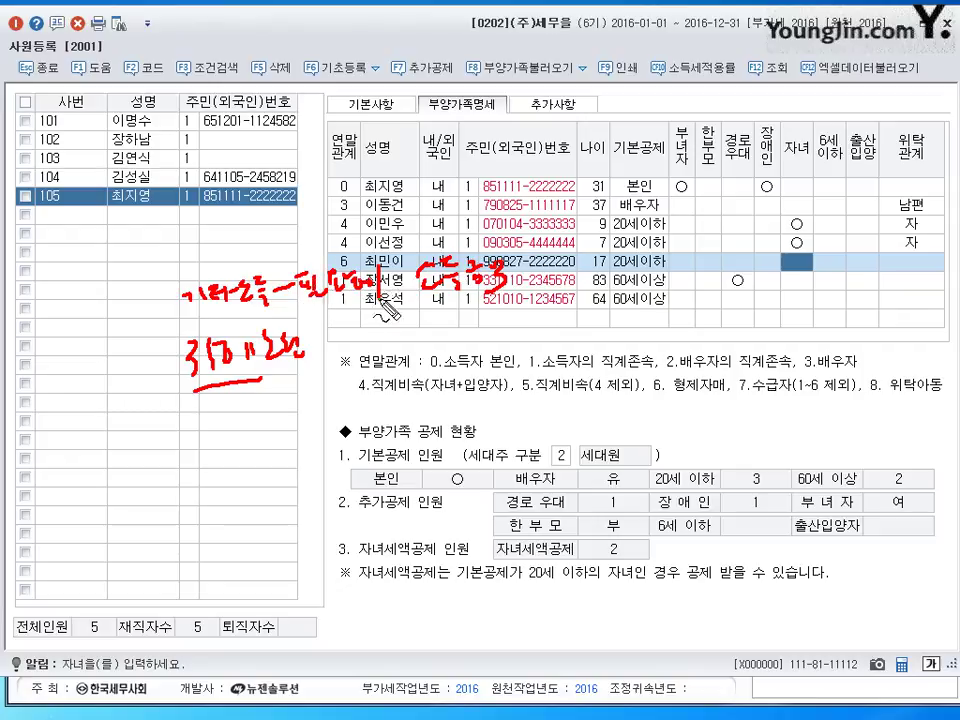
pyautogui.moveTo(322, 228)
pyautogui.mouseDown()
pyautogui.moveTo(330, 245)
pyautogui.moveTo(346, 252)
pyautogui.moveTo(330, 240)
pyautogui.moveTo(345, 238)
pyautogui.moveTo(352, 250)
pyautogui.mouseUp()
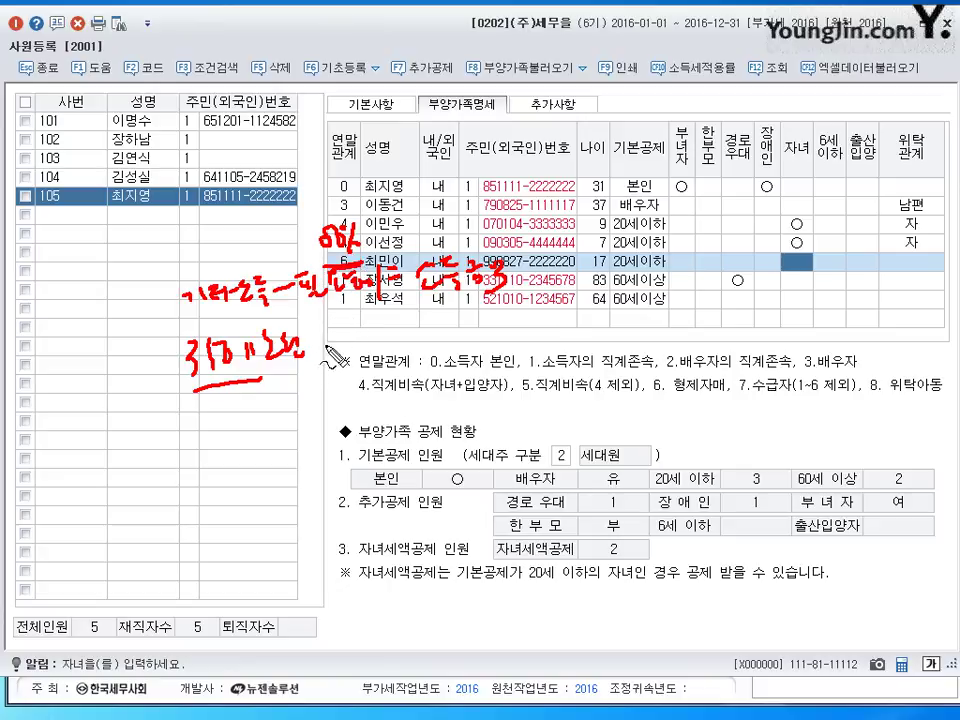
pyautogui.moveTo(285, 346)
pyautogui.mouseDown()
pyautogui.moveTo(412, 338)
pyautogui.moveTo(425, 350)
pyautogui.moveTo(482, 336)
pyautogui.mouseUp()
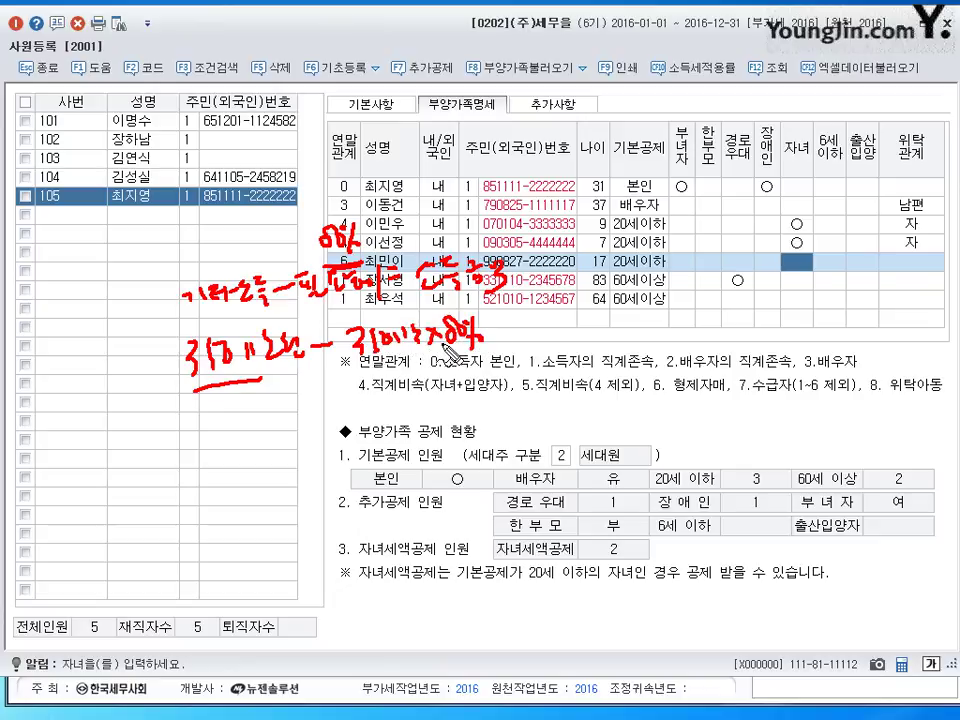
pyautogui.moveTo(368, 349); pyautogui.dragTo(460, 352)
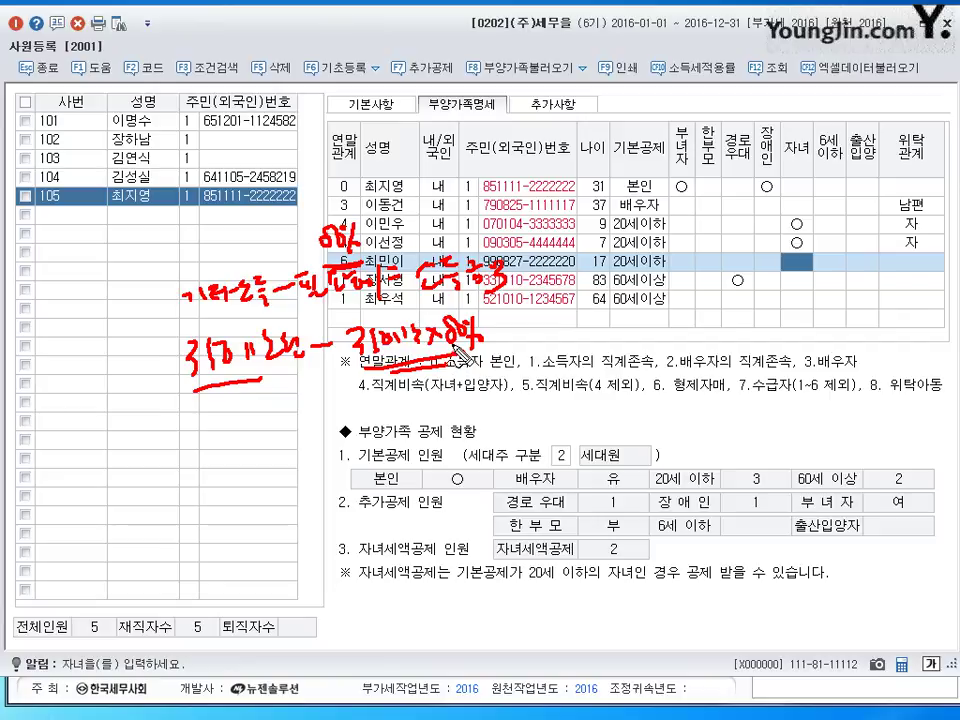
pyautogui.moveTo(513, 322); pyautogui.dragTo(529, 322)
pyautogui.moveTo(514, 329)
pyautogui.mouseDown()
pyautogui.moveTo(583, 322)
pyautogui.moveTo(574, 398)
pyautogui.mouseUp()
pyautogui.moveTo(599, 340)
pyautogui.mouseDown()
pyautogui.moveTo(618, 348)
pyautogui.moveTo(665, 339)
pyautogui.mouseUp()
pyautogui.moveTo(576, 379); pyautogui.dragTo(645, 377)
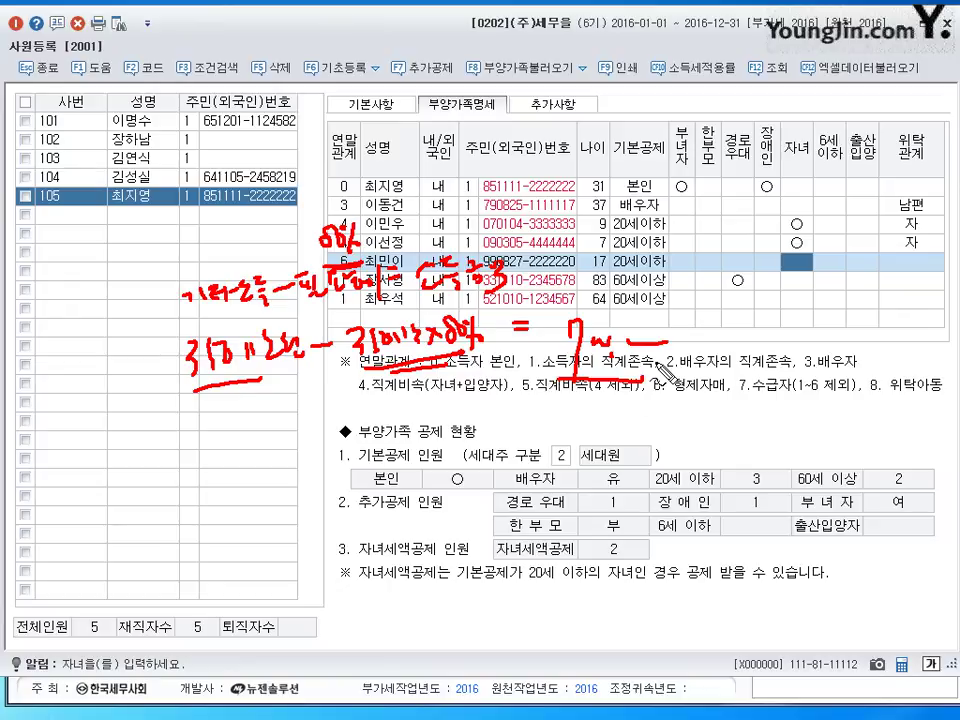
pyautogui.press('Escape')
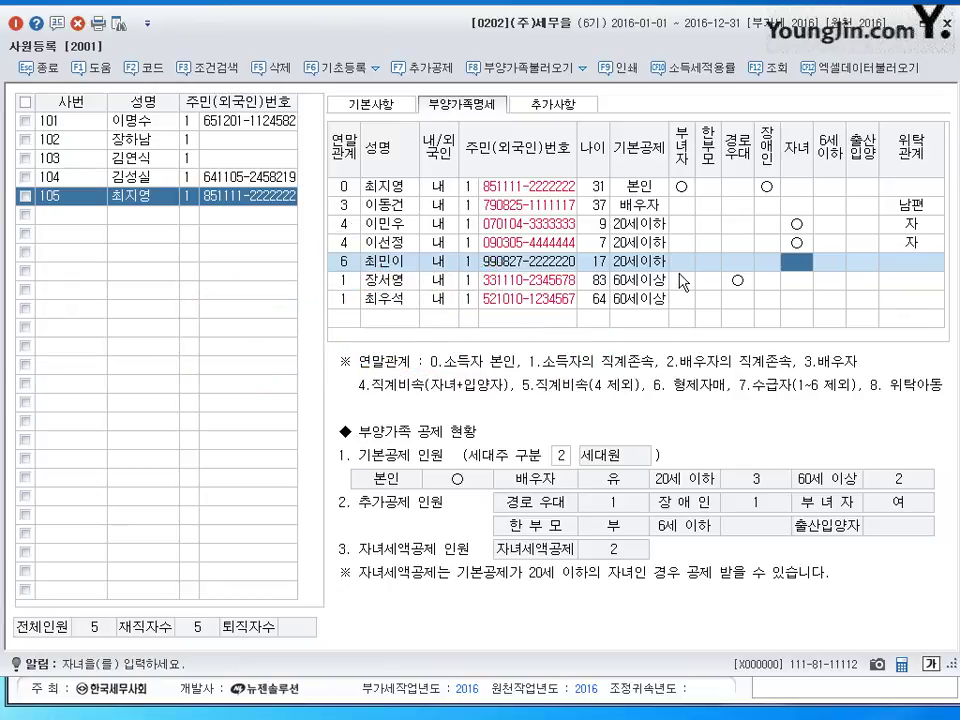
# - Search the 위탁관계 code help for 매 and assign it to the 17-year-old sibling
pyautogui.click(922, 263)
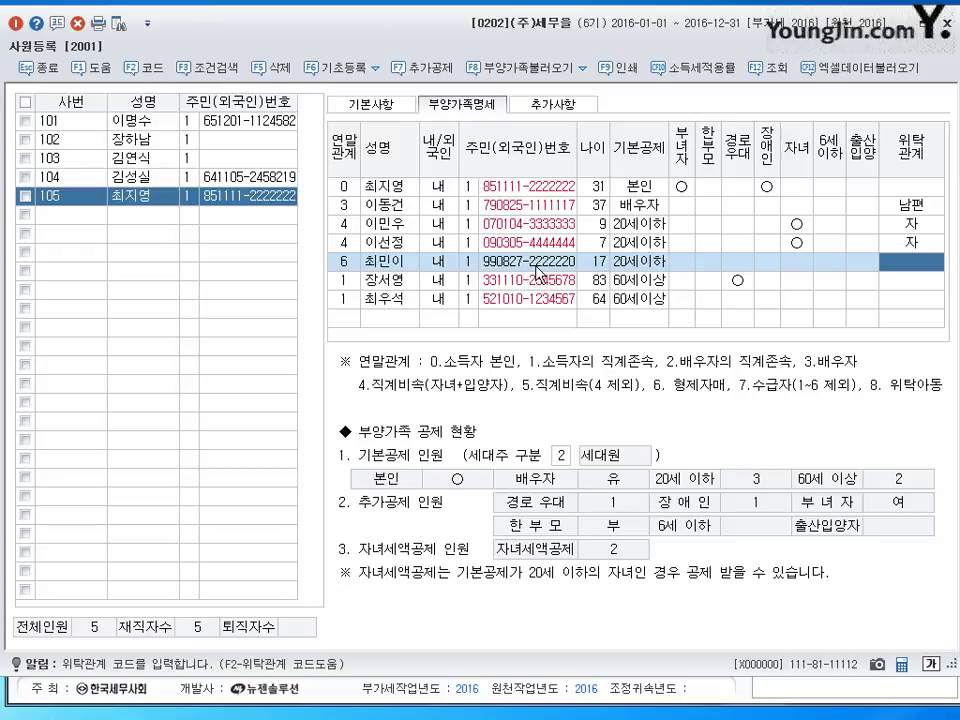
pyautogui.press('F2')
pyautogui.write('매')
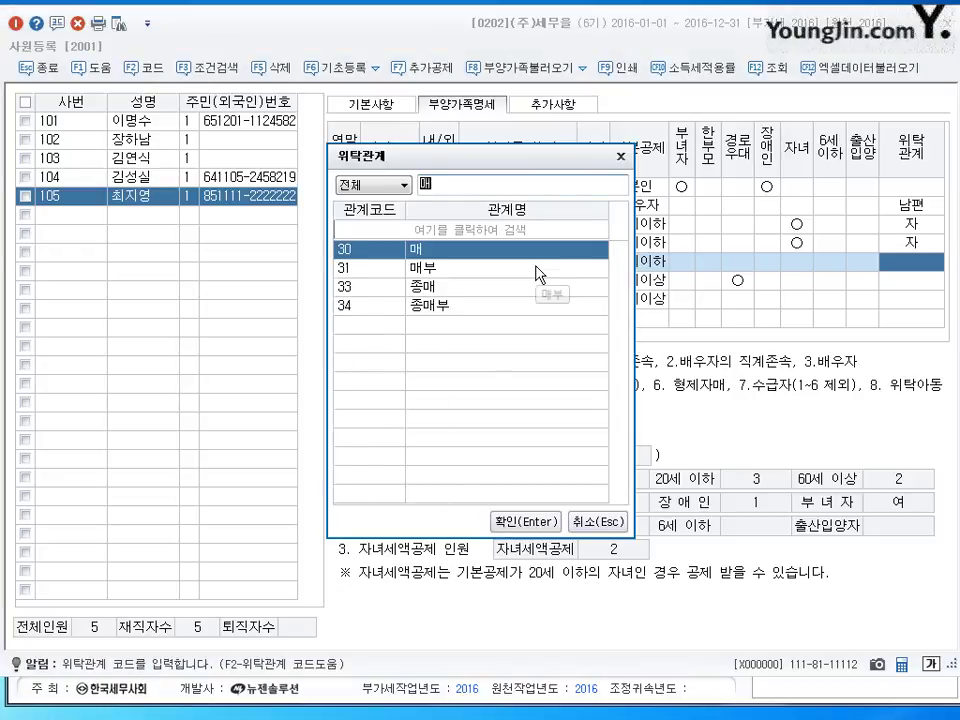
pyautogui.press('Return')
pyautogui.click(918, 280)
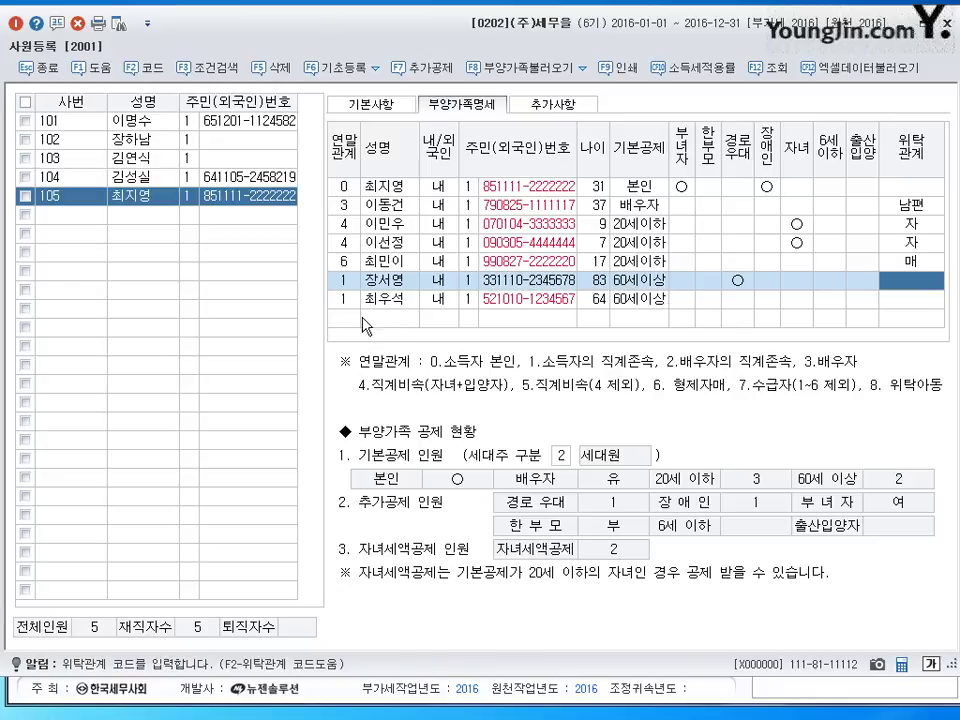
pyautogui.click(401, 287)
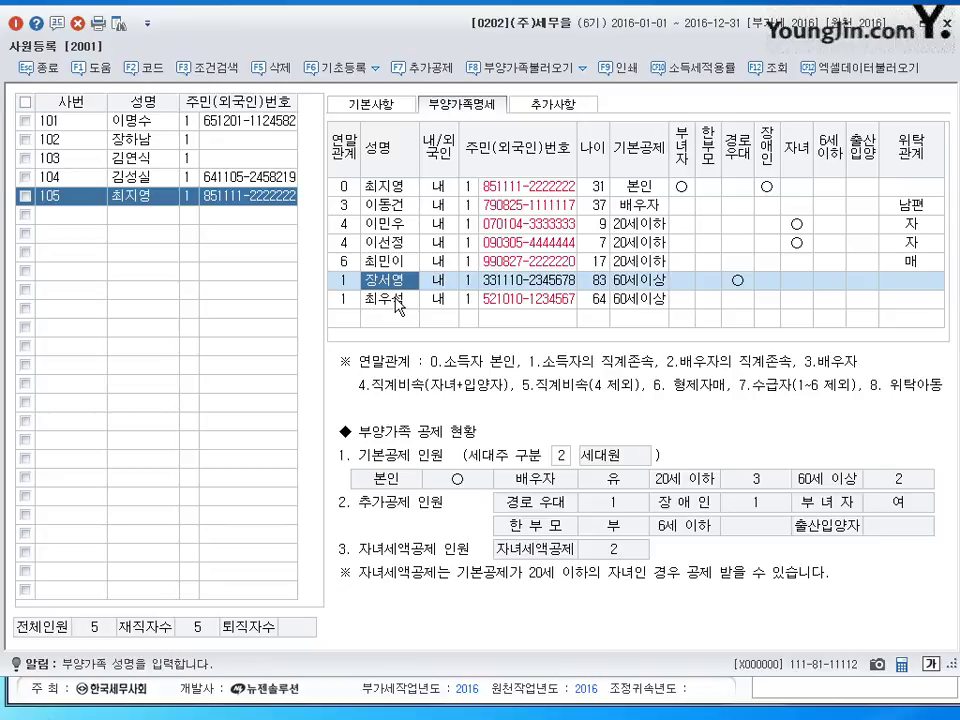
pyautogui.click(399, 307)
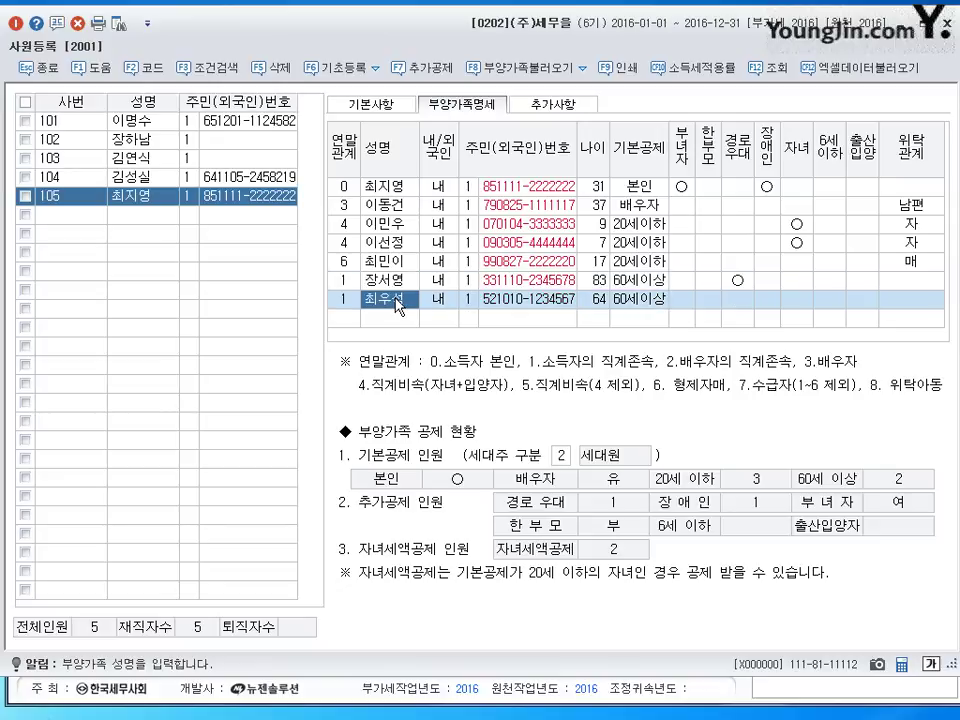
# - Change 기본공제 to 0:부 for both the 64-year-old and the 83-year-old relatives
pyautogui.click(399, 307)
pyautogui.press('Return')
pyautogui.press('Return')
pyautogui.press('Return')
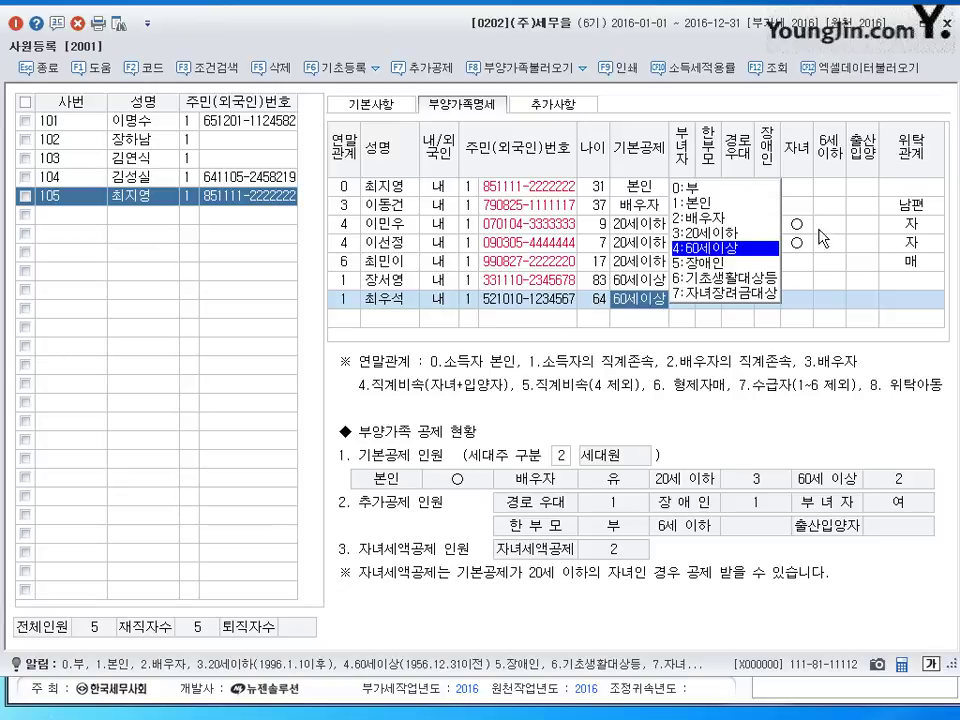
pyautogui.click(691, 190)
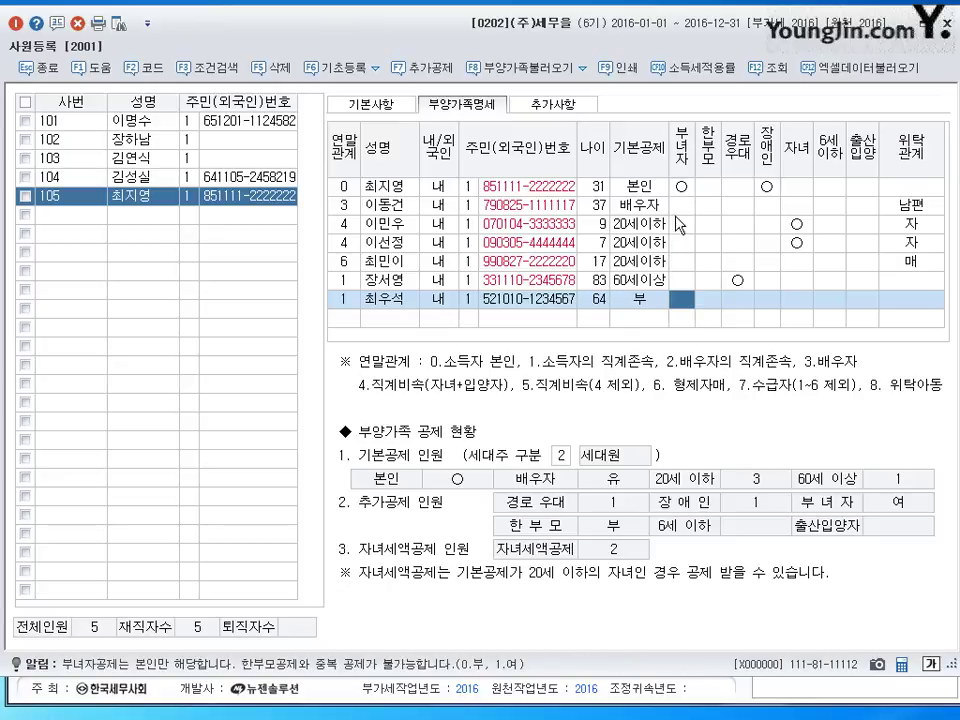
pyautogui.click(648, 286)
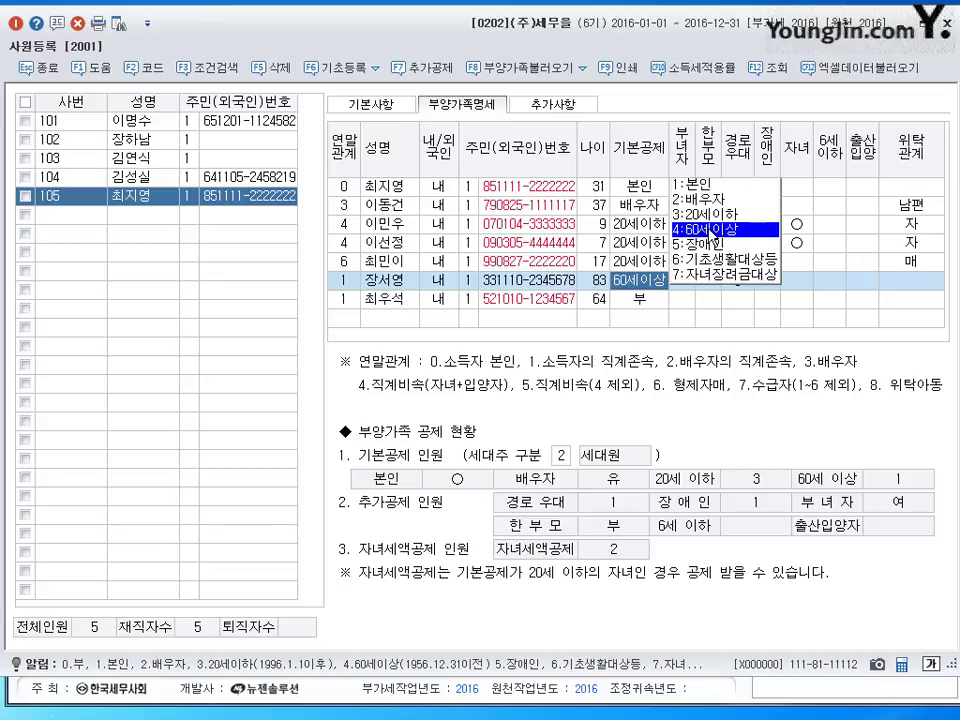
pyautogui.press('0')
pyautogui.press('Return')
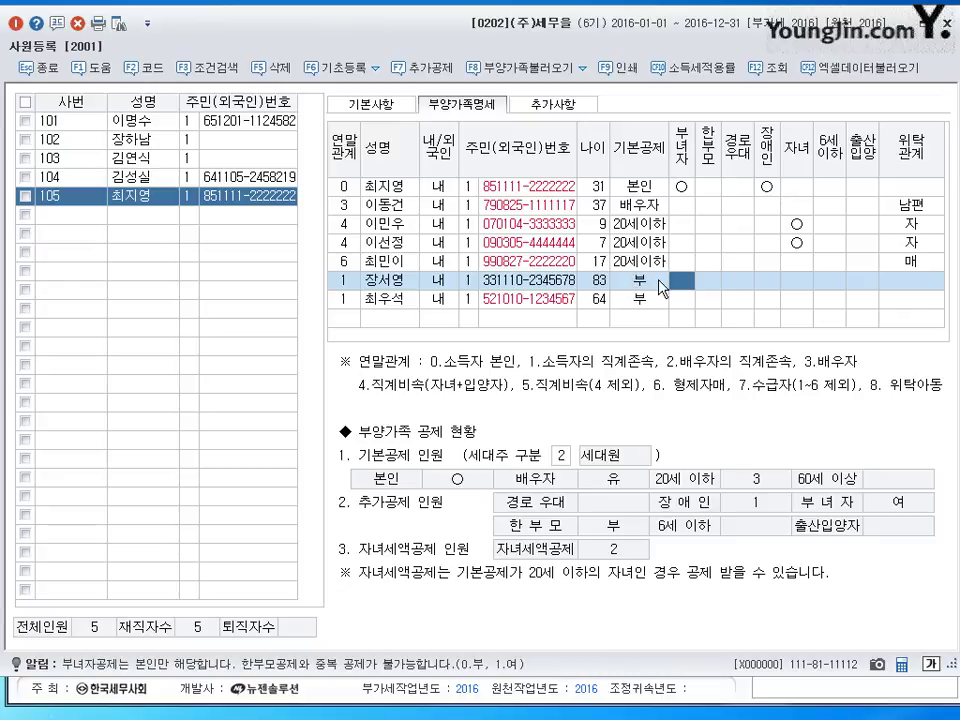
pyautogui.click(926, 284)
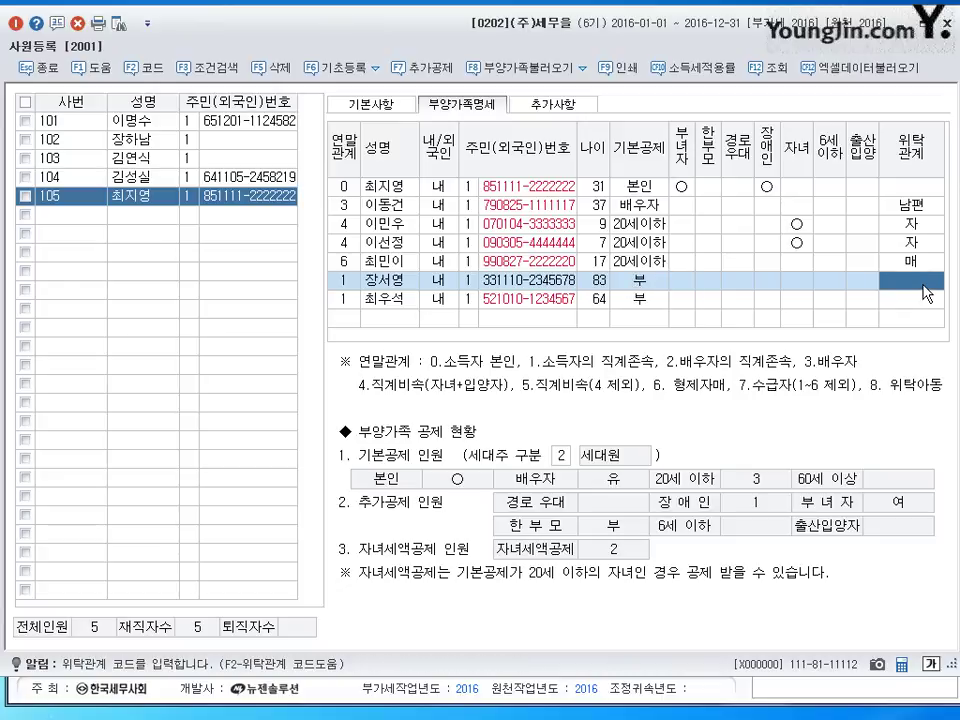
# - Search the code help for 조모 and assign it as the 83-year-old's 위탁관계
pyautogui.press('F2')
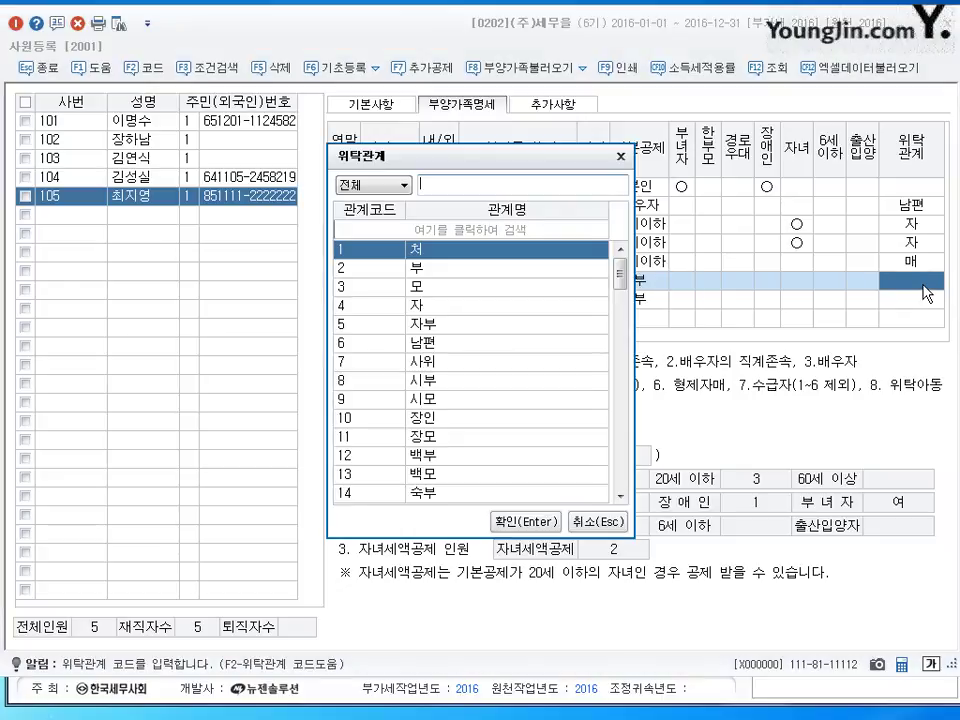
pyautogui.write('조모')
pyautogui.press('Return')
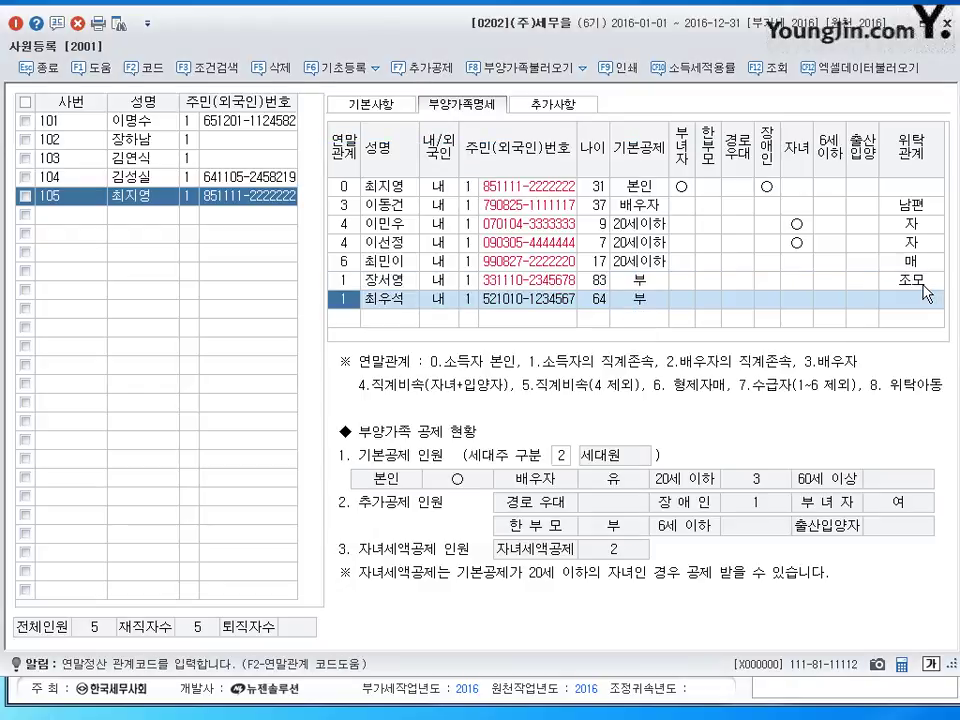
# - Set the 64-year-old's 위탁관계 to 부 from the code list
pyautogui.click(924, 304)
pyautogui.press('F2')
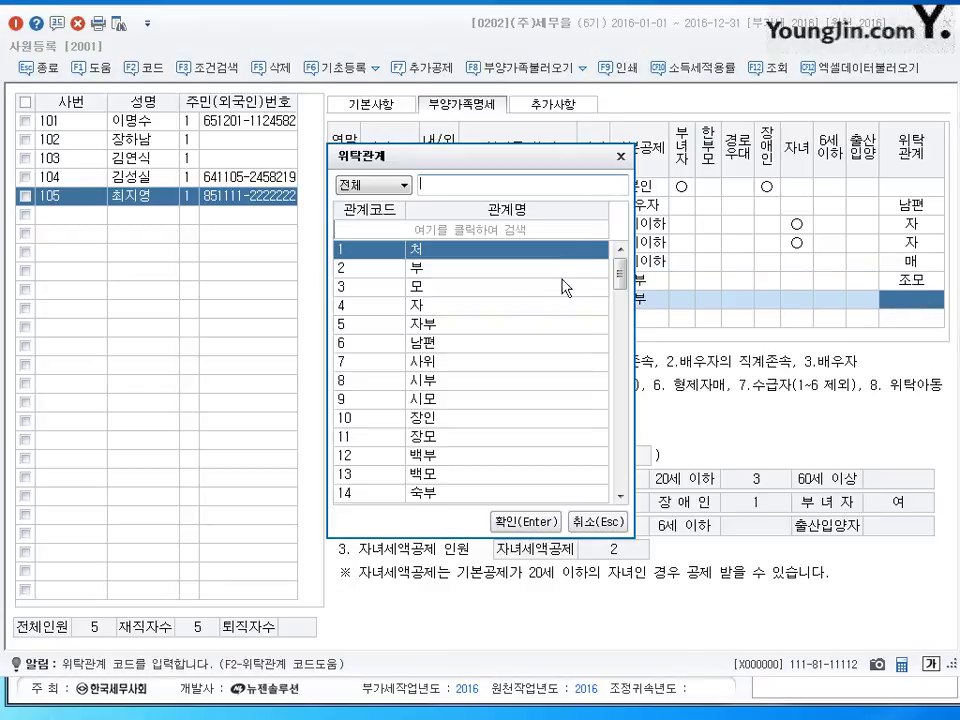
pyautogui.click(516, 267)
pyautogui.click(523, 521)
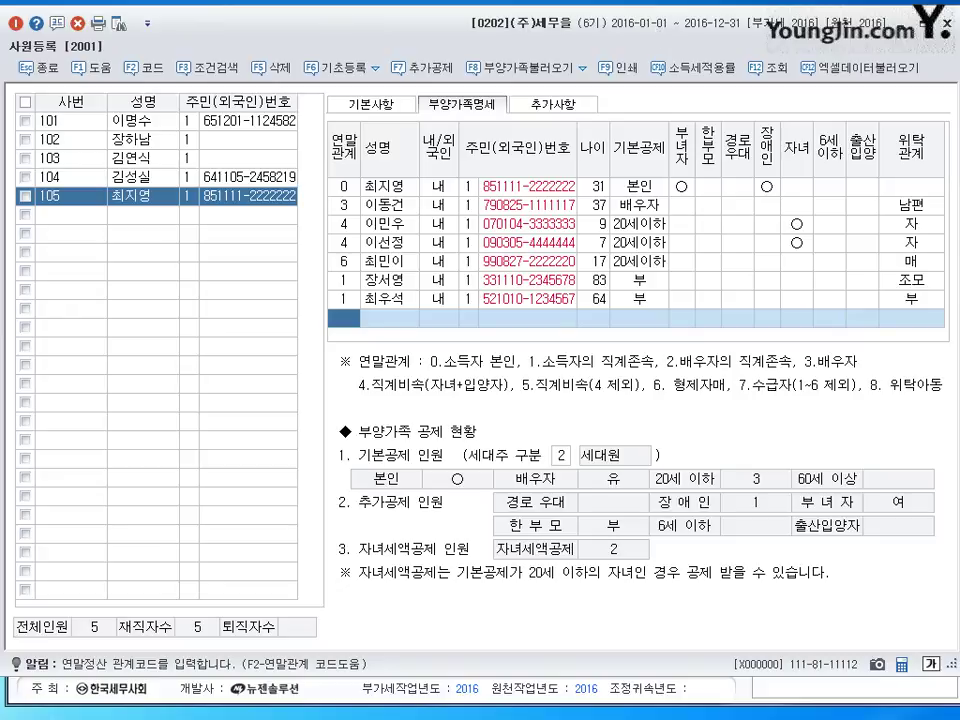
pyautogui.click(682, 300)
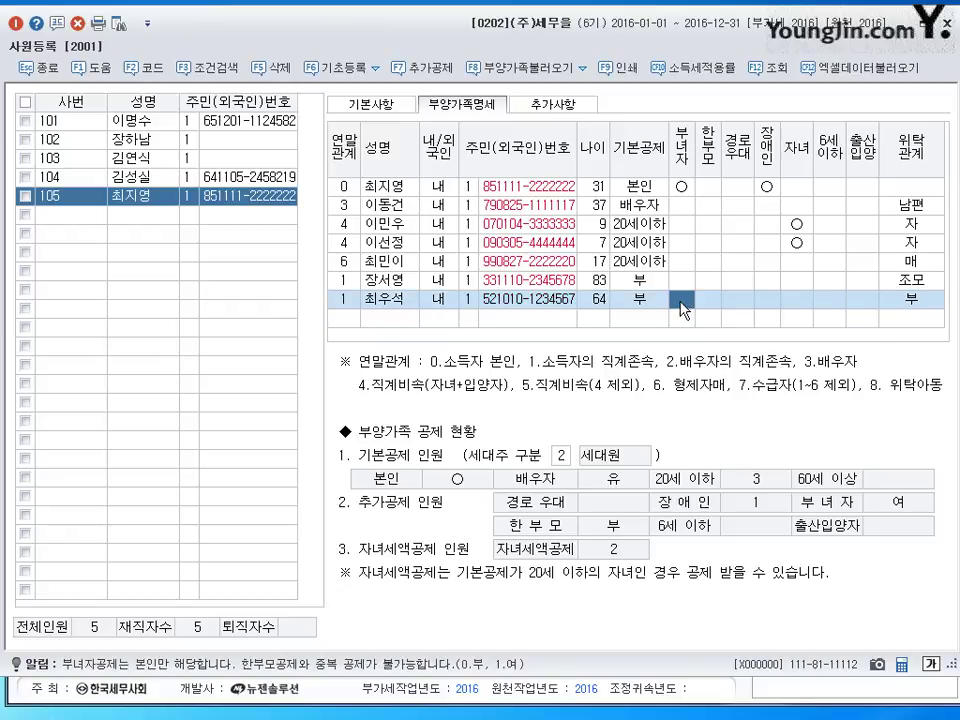